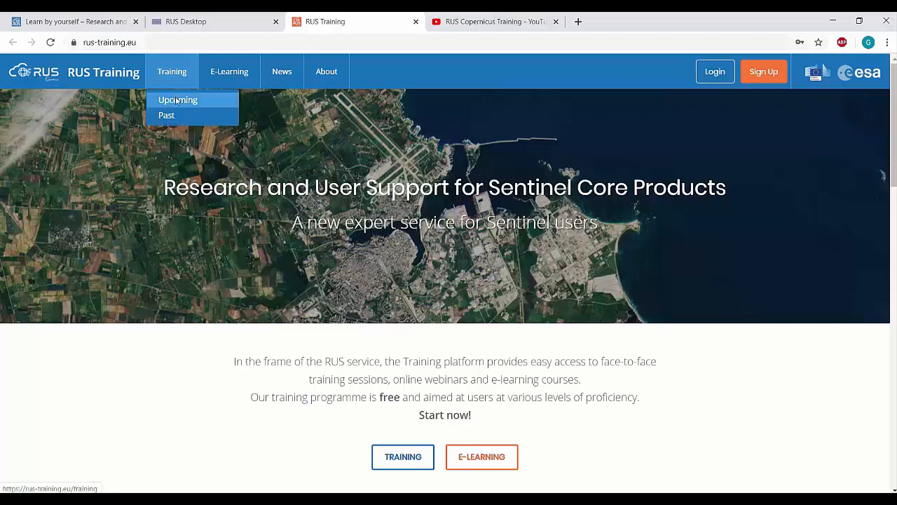
Open the upcoming training sessions page and scroll through the listed sessions.
{"action": "left_click", "coordinate": [176, 98]}
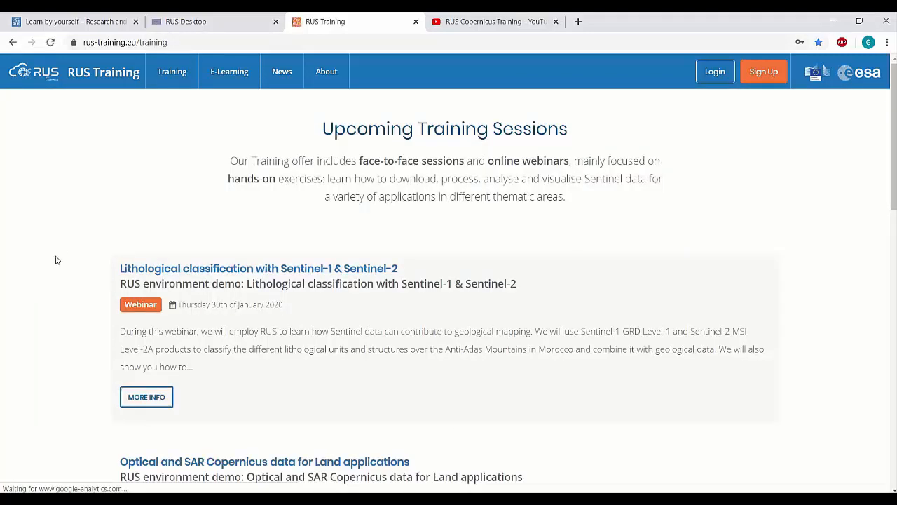
{"action": "scroll", "coordinate": [56, 258], "scroll_direction": "down", "scroll_amount": 3}
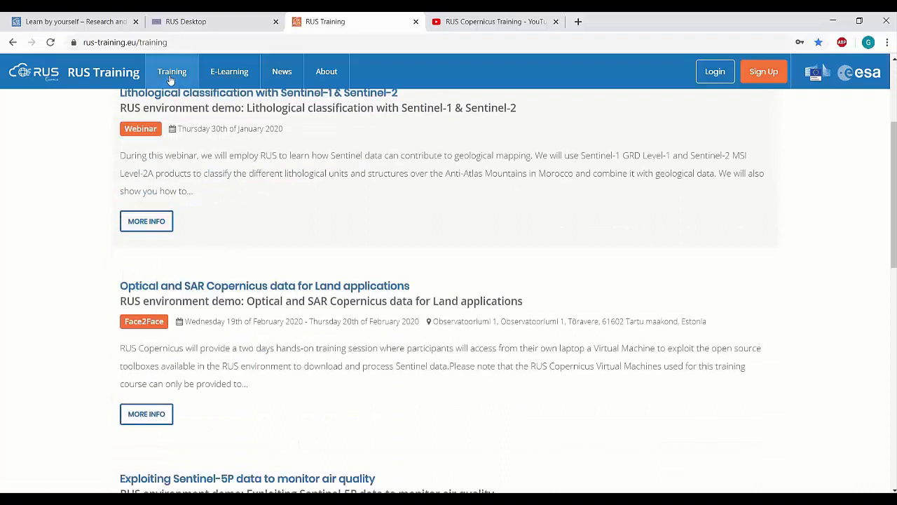
Open the past training sessions page and scroll through the earlier events.
{"action": "mouse_move", "coordinate": [172, 76]}
{"action": "left_click", "coordinate": [167, 115]}
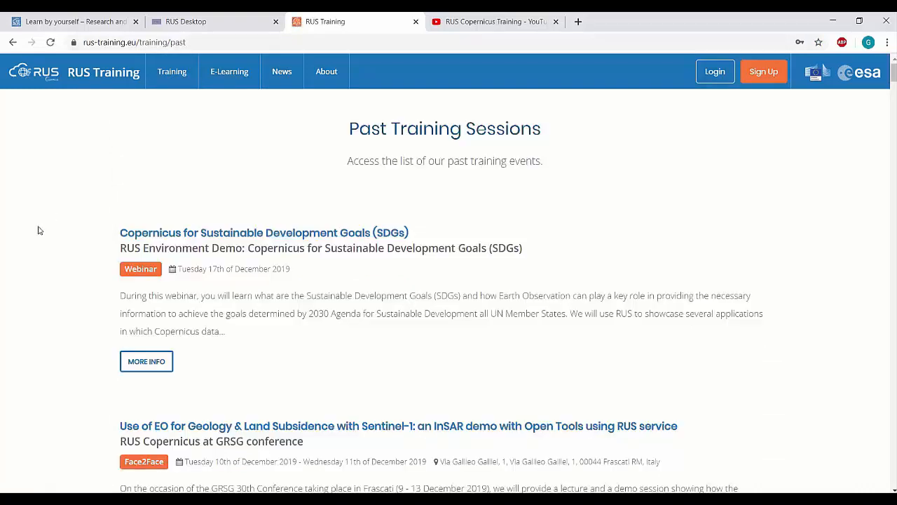
{"action": "scroll", "coordinate": [38, 231], "scroll_direction": "down", "scroll_amount": 3}
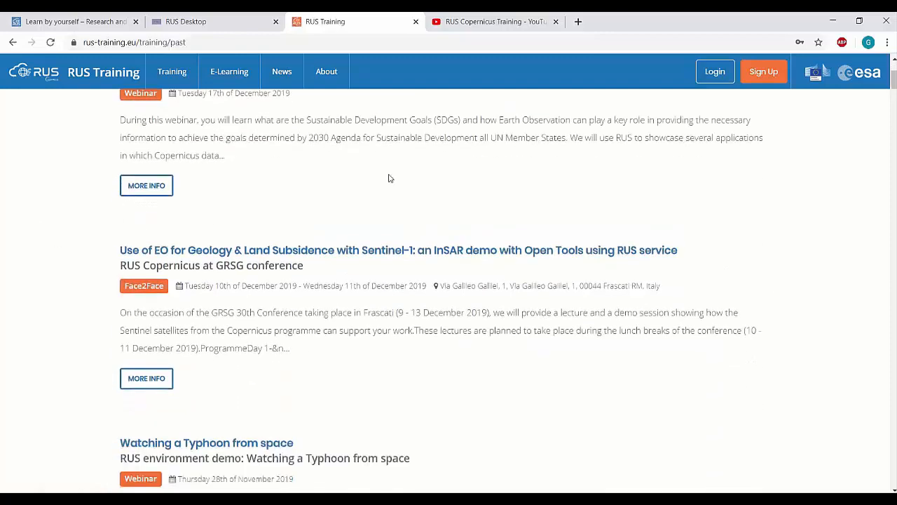
Switch to the RUS Copernicus Training YouTube channel tab and browse its uploaded webinar videos.
{"action": "left_click", "coordinate": [493, 23]}
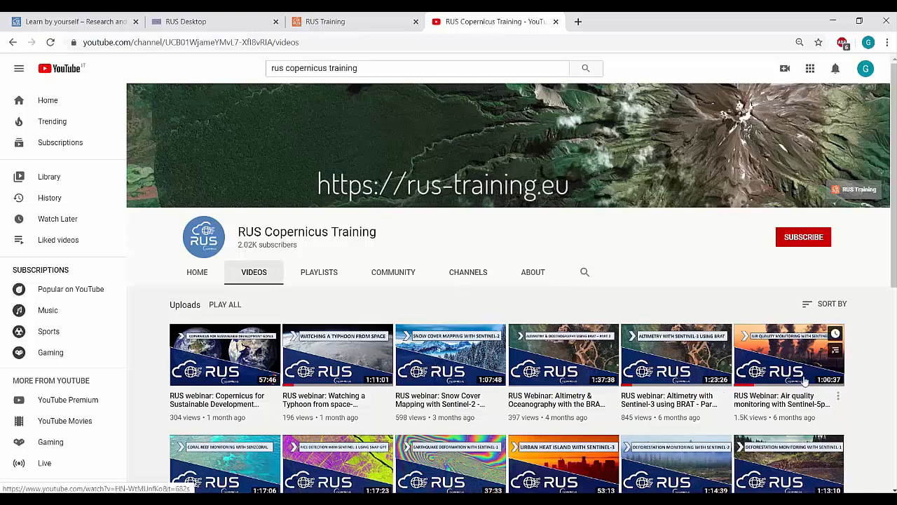
{"action": "scroll", "coordinate": [848, 380], "scroll_direction": "down", "scroll_amount": 2}
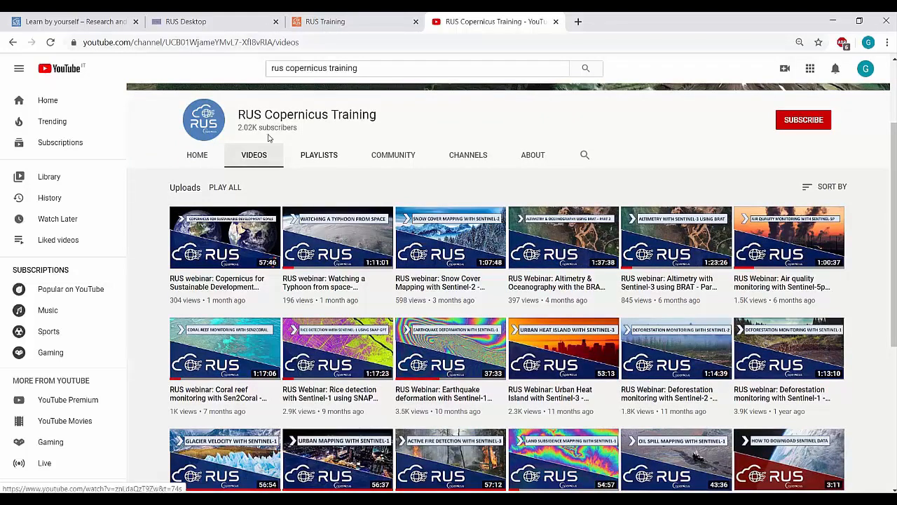
Return to the Learn by yourself page, log in to the RUS portal, and open your dashboard.
{"action": "left_click", "coordinate": [77, 22]}
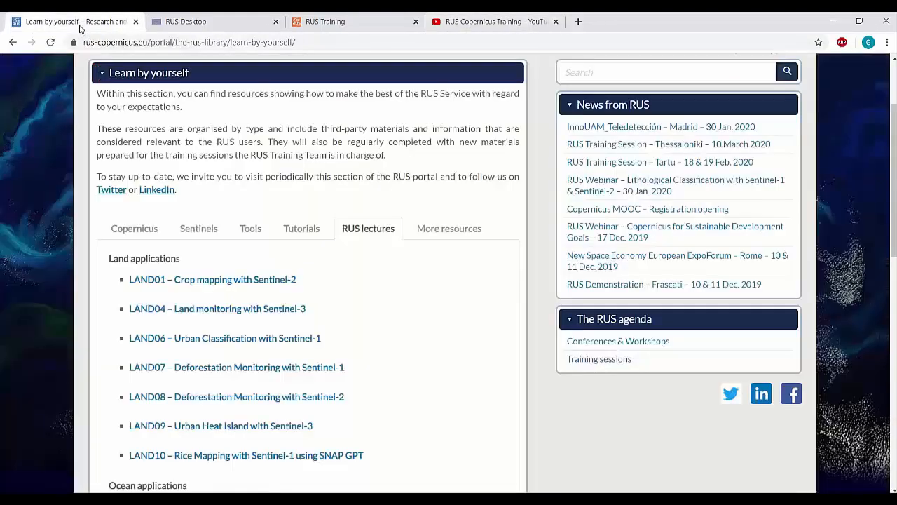
{"action": "scroll", "coordinate": [711, 187], "scroll_direction": "up", "scroll_amount": 3}
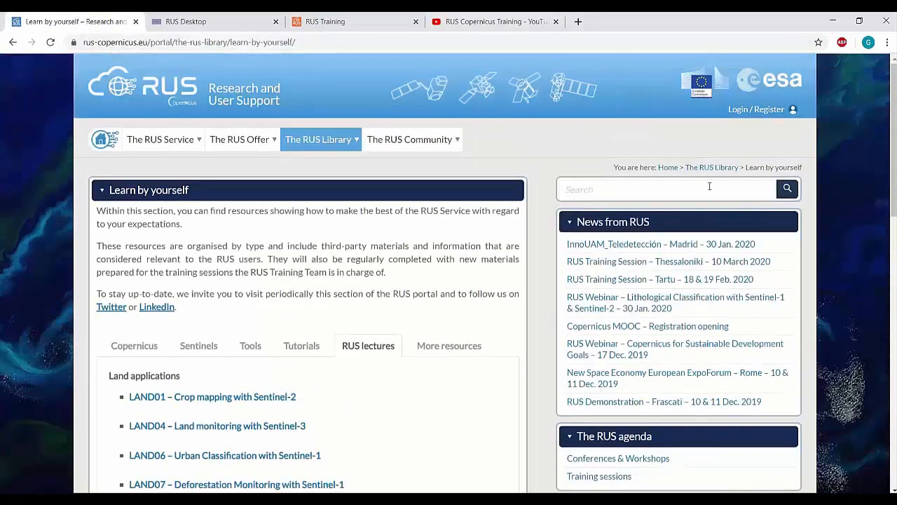
{"action": "left_click", "coordinate": [742, 112]}
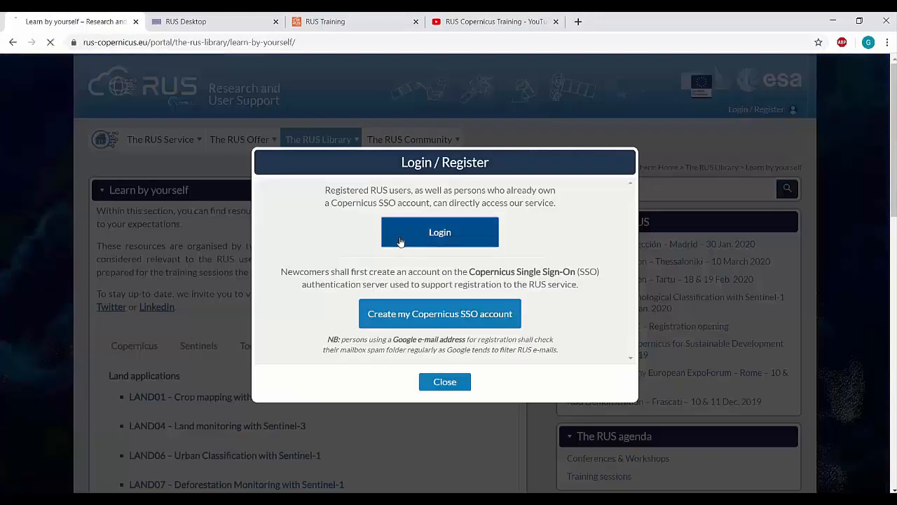
{"action": "left_click", "coordinate": [400, 237]}
{"action": "left_click", "coordinate": [438, 275]}
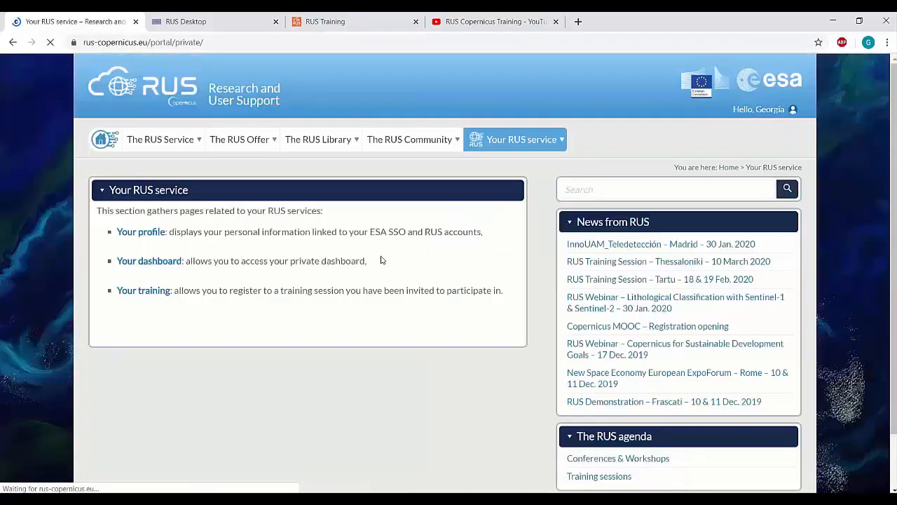
{"action": "left_click", "coordinate": [156, 261]}
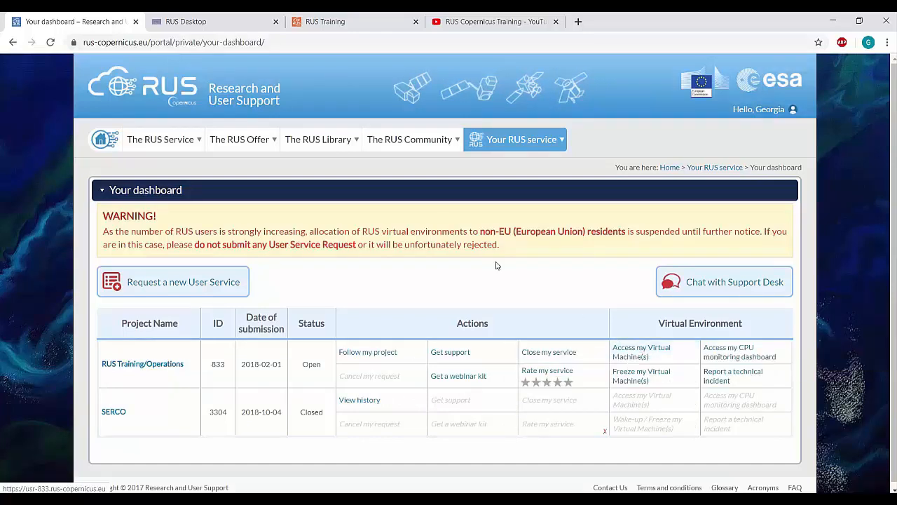
Switch to the RUS Desktop tab and display the virtual desktop in full screen.
{"action": "left_click", "coordinate": [208, 25]}
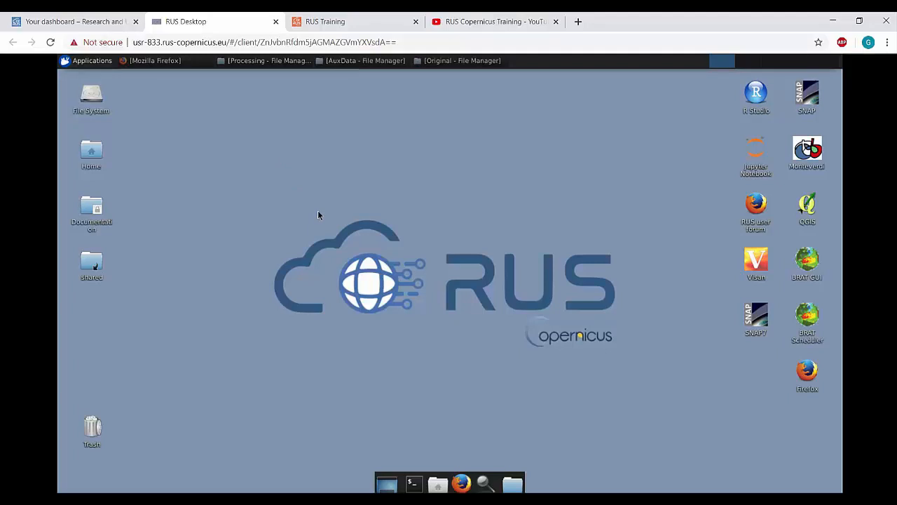
{"action": "left_click", "coordinate": [887, 45]}
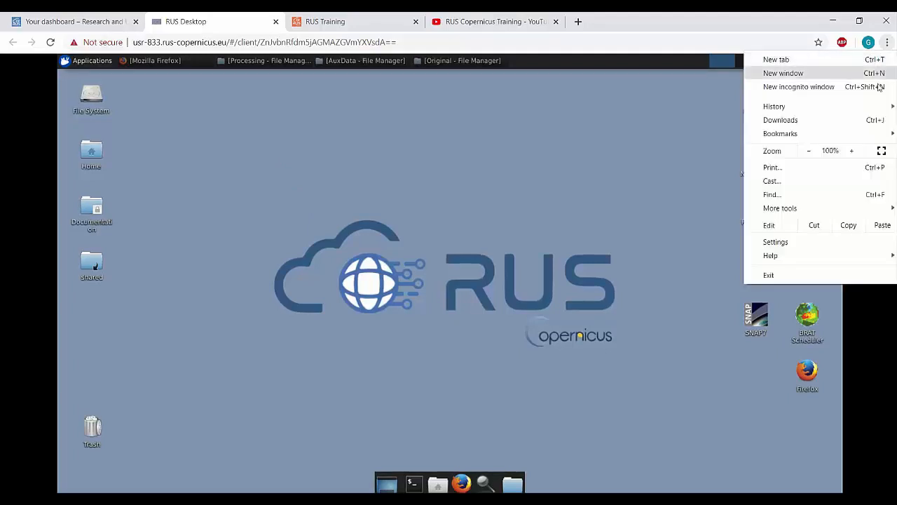
{"action": "left_click", "coordinate": [881, 152]}
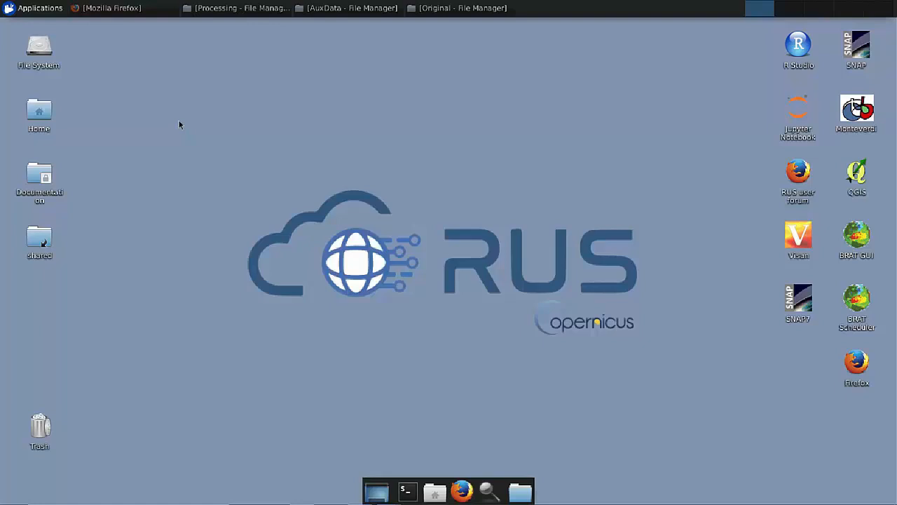
Bring up the Copernicus Open Access Hub window and zoom the map out and back in on the area of interest.
{"action": "left_click", "coordinate": [122, 8]}
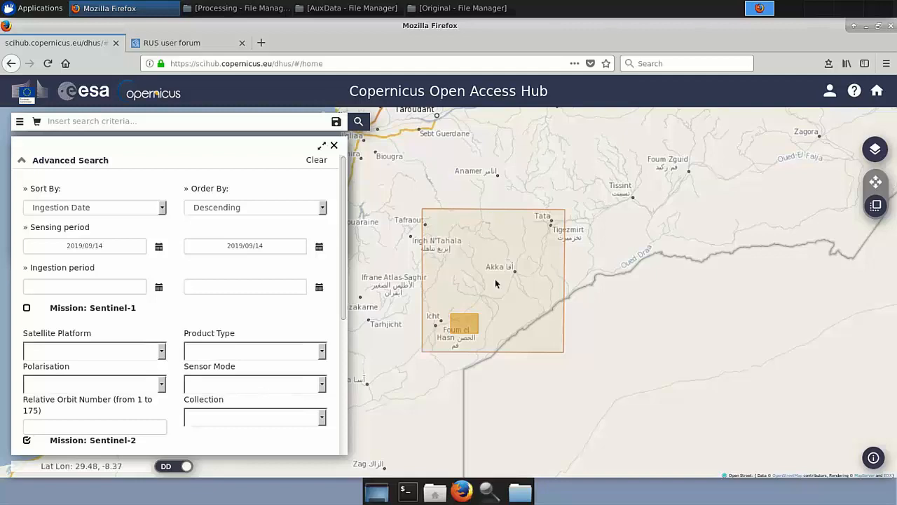
{"action": "scroll", "coordinate": [489, 297], "scroll_direction": "down", "scroll_amount": 1}
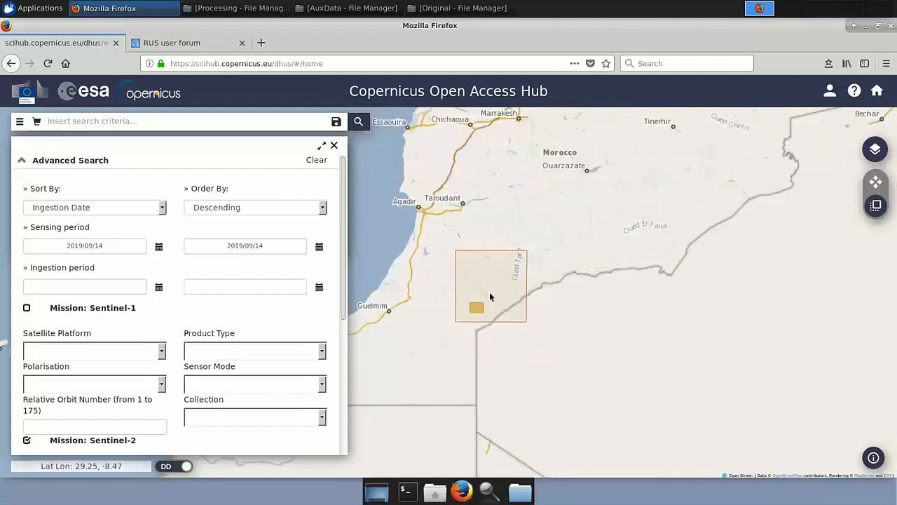
{"action": "scroll", "coordinate": [489, 297], "scroll_direction": "down", "scroll_amount": 1}
{"action": "scroll", "coordinate": [489, 297], "scroll_direction": "down", "scroll_amount": 1}
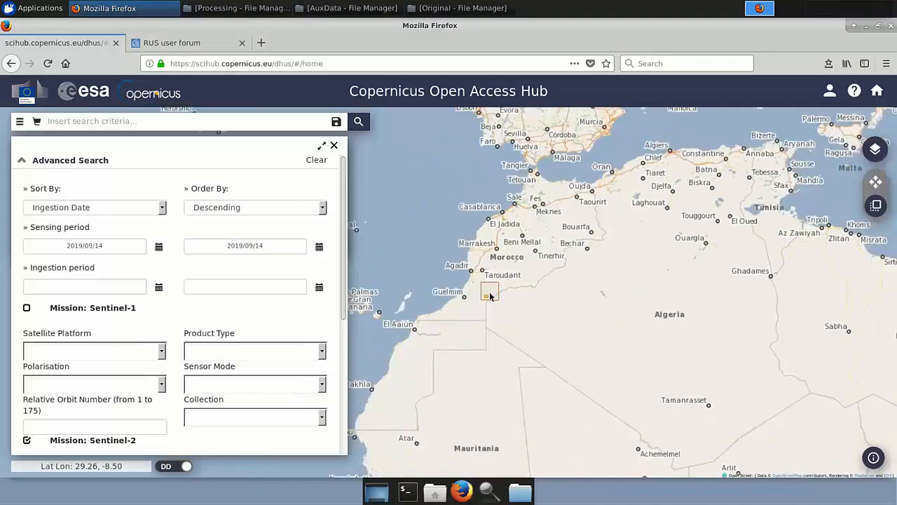
{"action": "scroll", "coordinate": [483, 305], "scroll_direction": "up", "scroll_amount": 3}
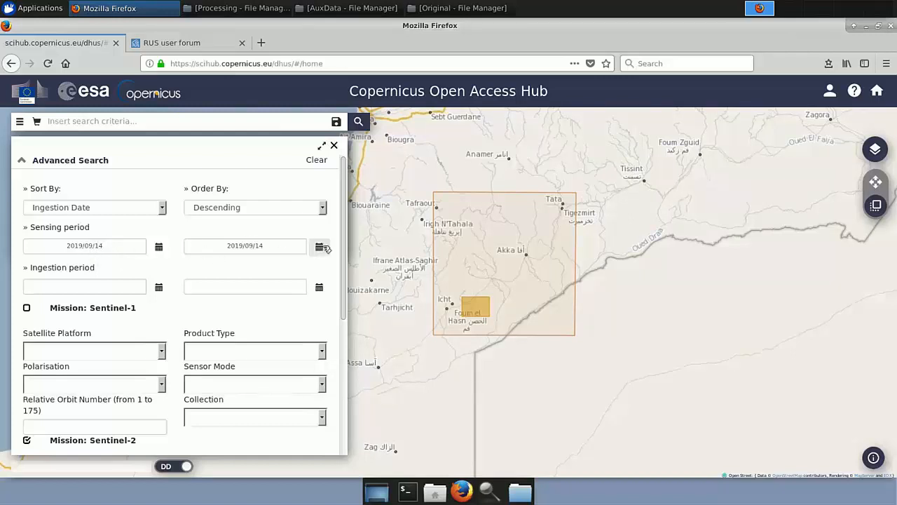
Scroll through the advanced search criteria and run the Sentinel-2 S2MSI2A search over the area.
{"action": "left_click_drag", "start_coordinate": [344, 240], "coordinate": [347, 305]}
{"action": "scroll", "coordinate": [313, 300], "scroll_direction": "down", "scroll_amount": 1}
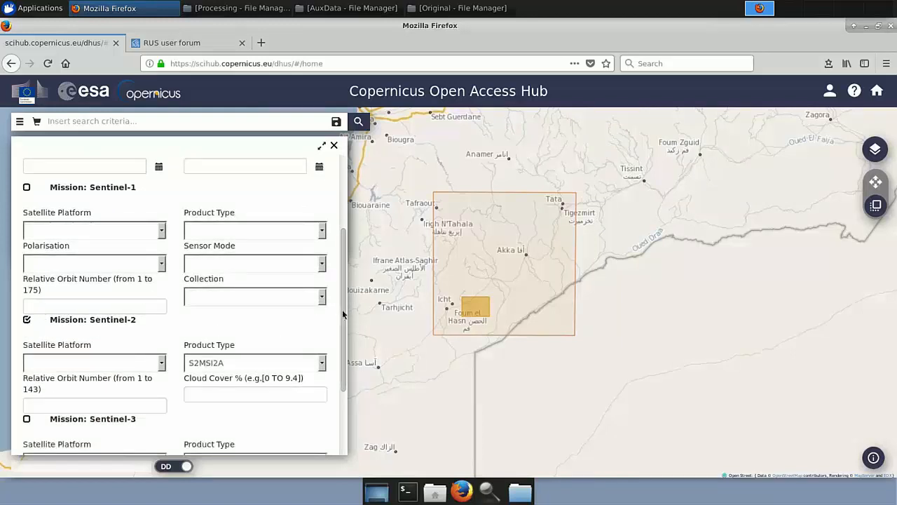
{"action": "scroll", "coordinate": [342, 309], "scroll_direction": "down", "scroll_amount": 1}
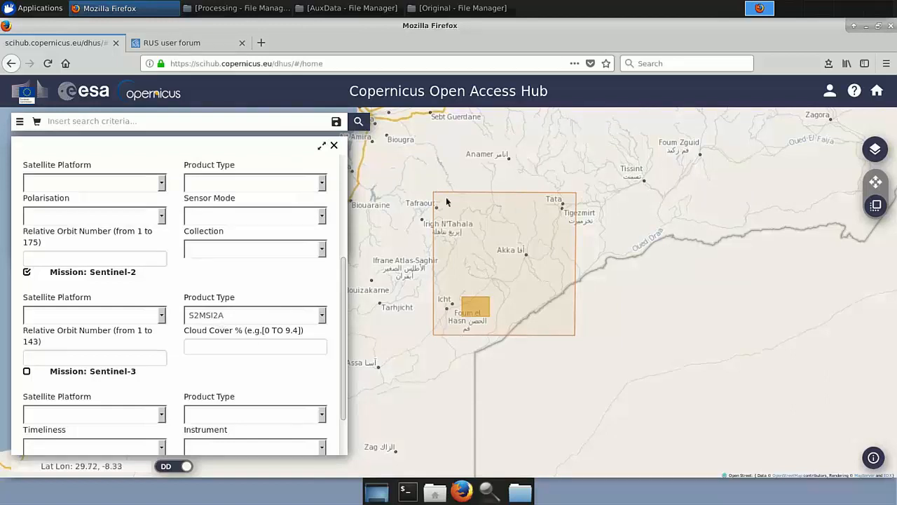
{"action": "left_click", "coordinate": [359, 122]}
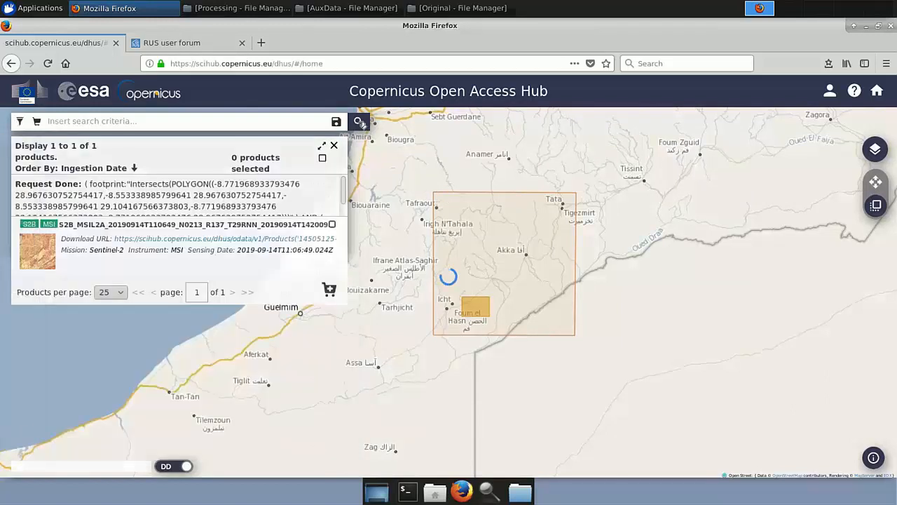
{"action": "mouse_move", "coordinate": [308, 224]}
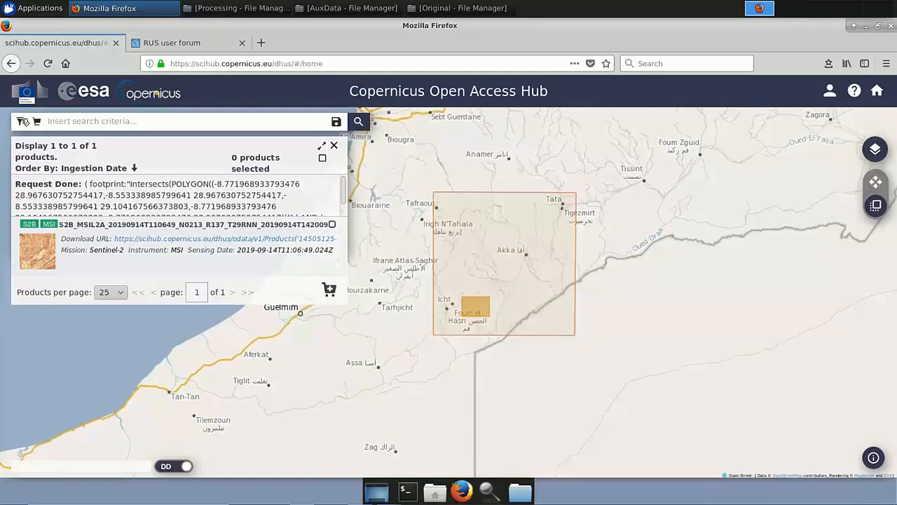
Reopen Advanced Search, enable the Sentinel-1 mission, and set the sensing period from 2019/09/08 to 2019/09/08.
{"action": "left_click", "coordinate": [23, 122]}
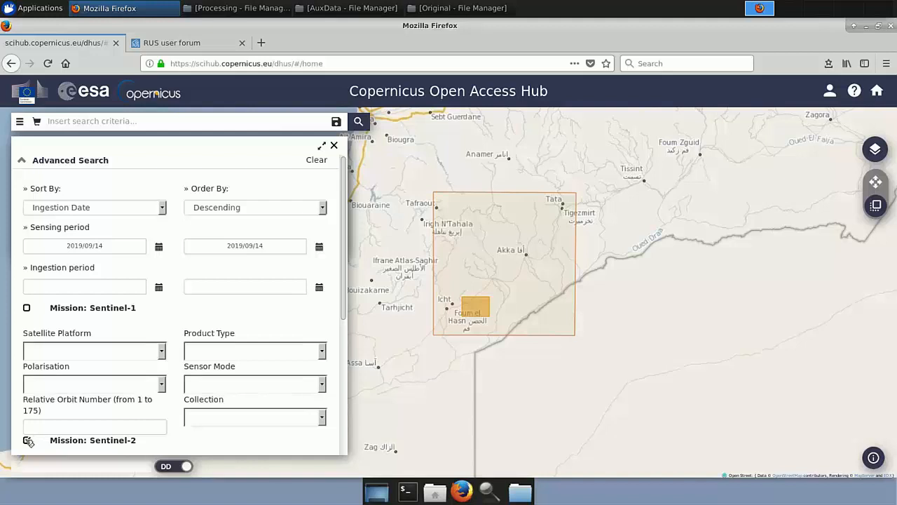
{"action": "left_click", "coordinate": [28, 309]}
{"action": "left_click", "coordinate": [161, 246]}
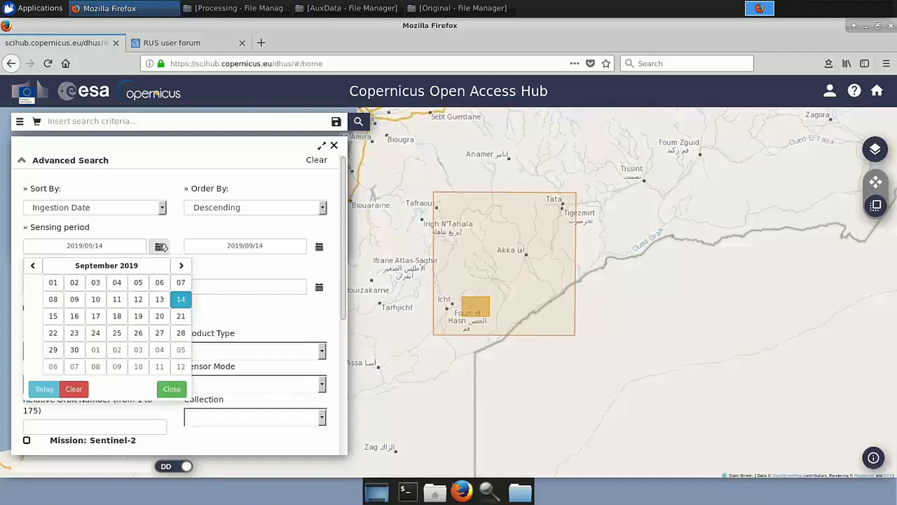
{"action": "left_click", "coordinate": [54, 299]}
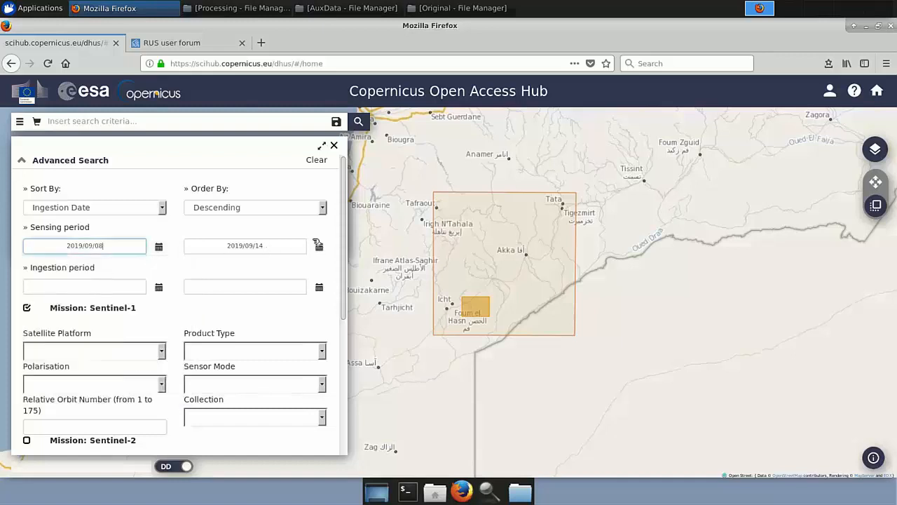
{"action": "left_click", "coordinate": [318, 245]}
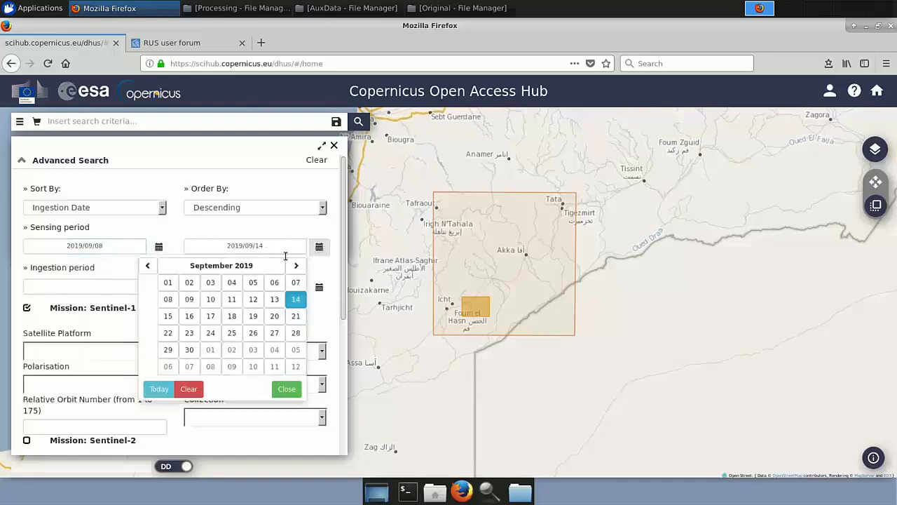
{"action": "left_click", "coordinate": [168, 300]}
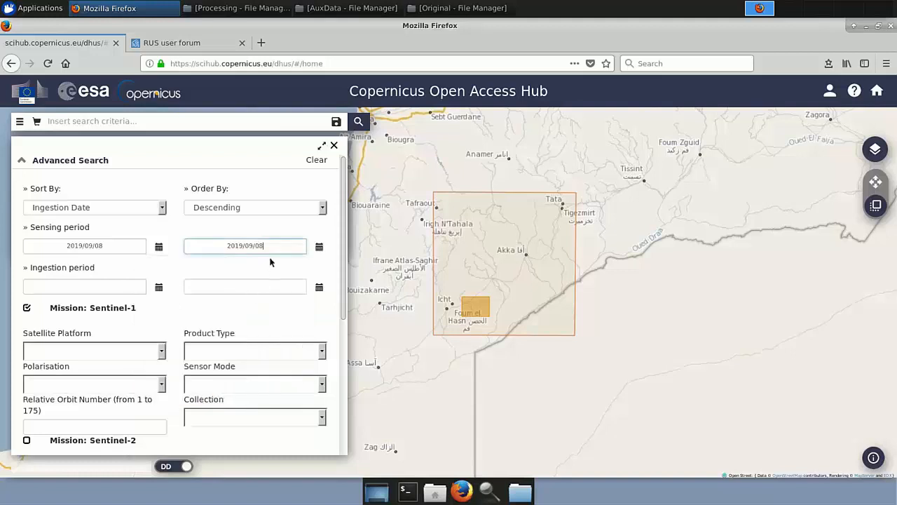
Set the Sentinel-1 product type to GRD and sensor mode to IW, then run the search.
{"action": "left_click", "coordinate": [320, 351]}
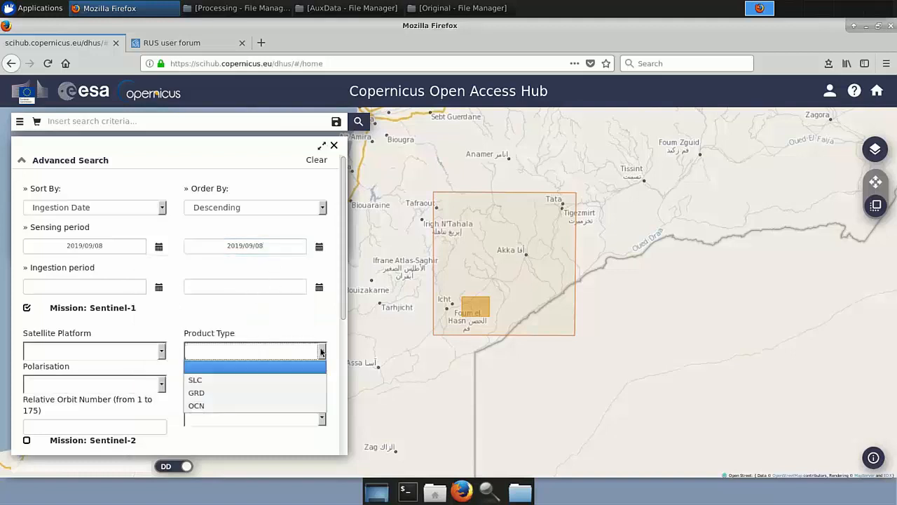
{"action": "left_click", "coordinate": [238, 391]}
{"action": "left_click", "coordinate": [322, 383]}
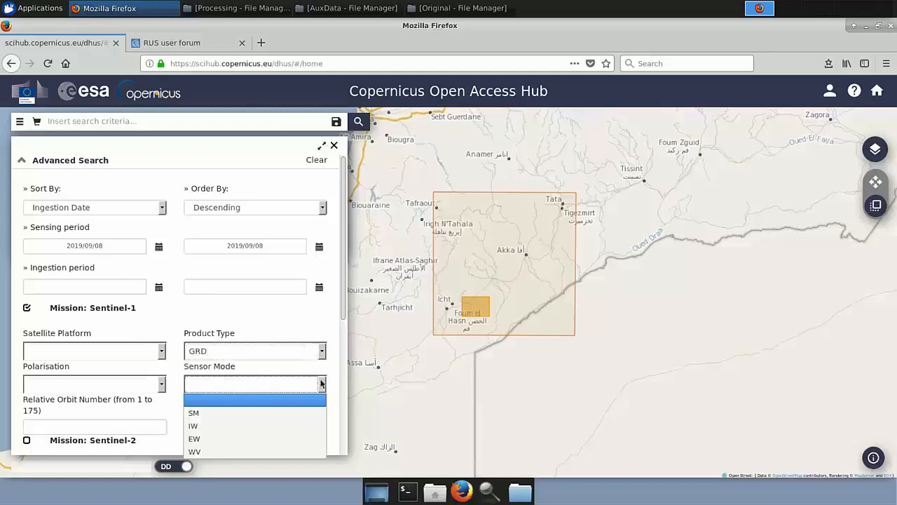
{"action": "left_click", "coordinate": [207, 426]}
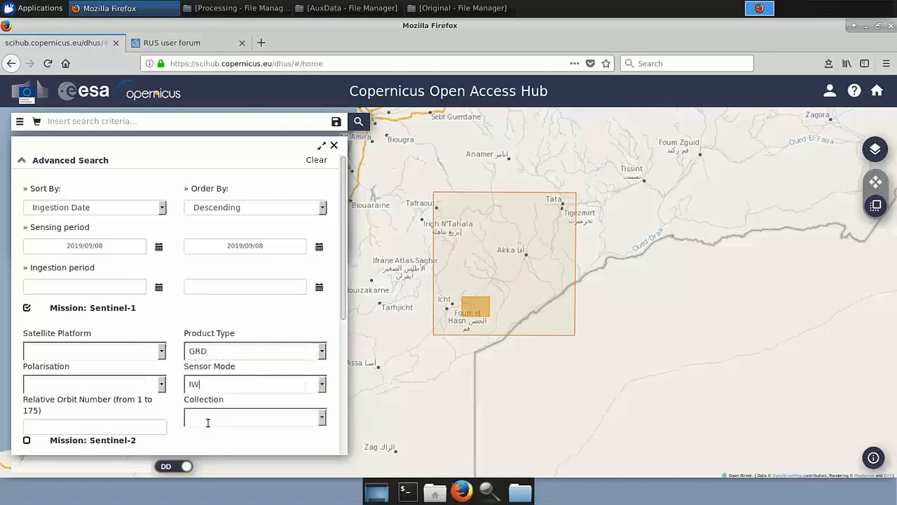
{"action": "left_click", "coordinate": [358, 122]}
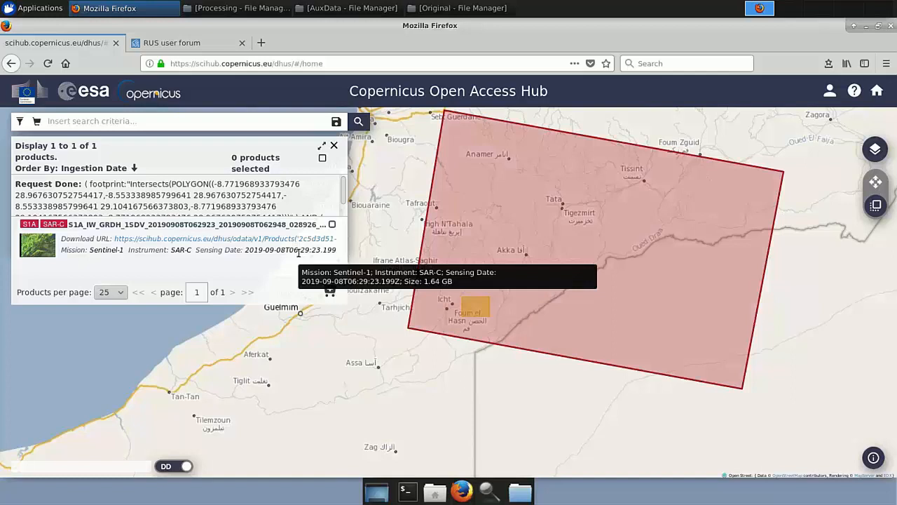
Close Firefox, confirming the closing of both tabs.
{"action": "left_click", "coordinate": [890, 25]}
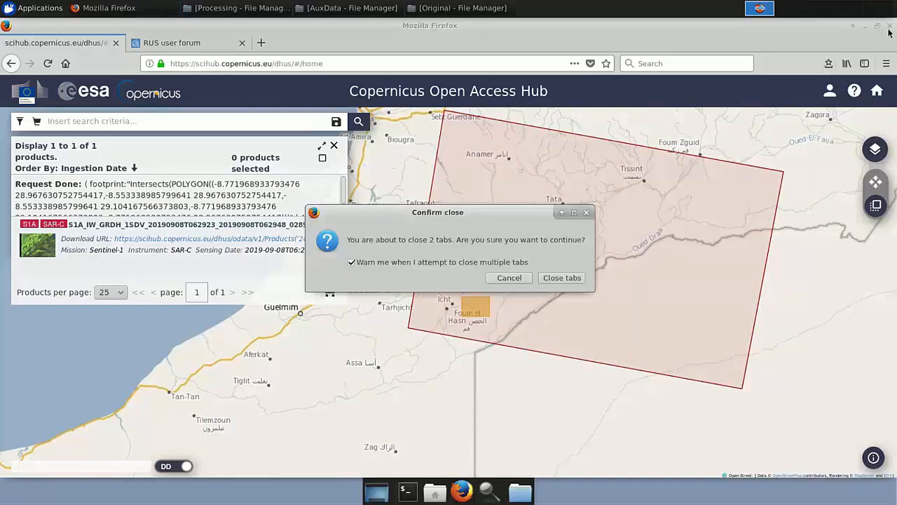
{"action": "left_click", "coordinate": [559, 278]}
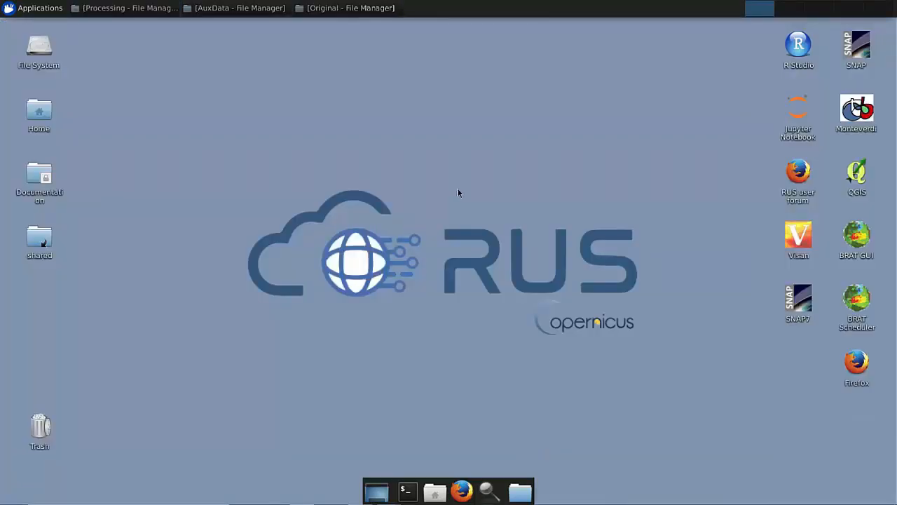
Launch SNAP from the desktop and bring up the Original file manager window with the downloaded products.
{"action": "double_click", "coordinate": [857, 48]}
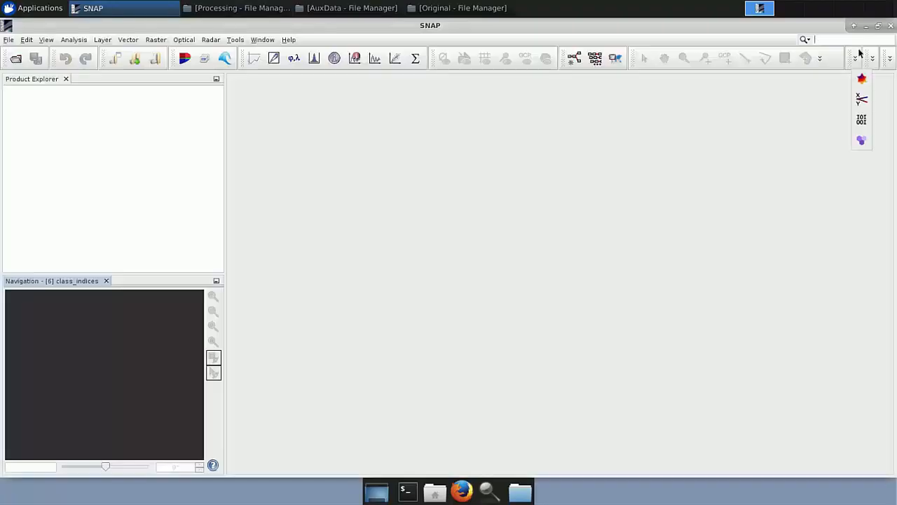
{"action": "left_click", "coordinate": [484, 7]}
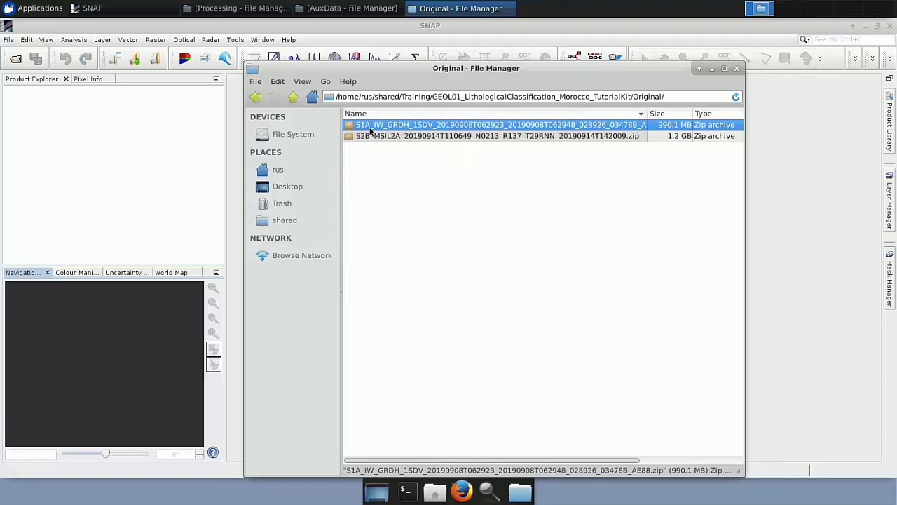
Return to the Original folder and load the S2B MSIL2A zip product into SNAP's Product Explorer.
{"action": "left_click", "coordinate": [293, 98]}
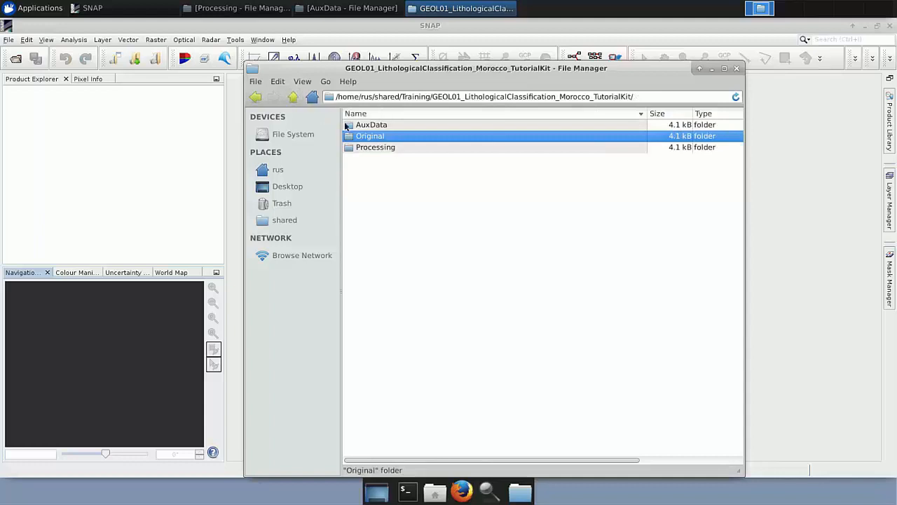
{"action": "double_click", "coordinate": [387, 141]}
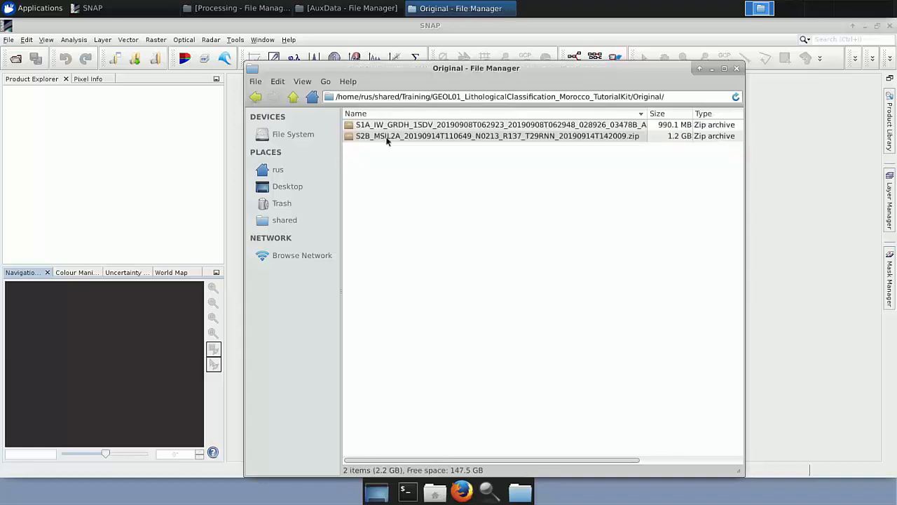
{"action": "left_click", "coordinate": [451, 138]}
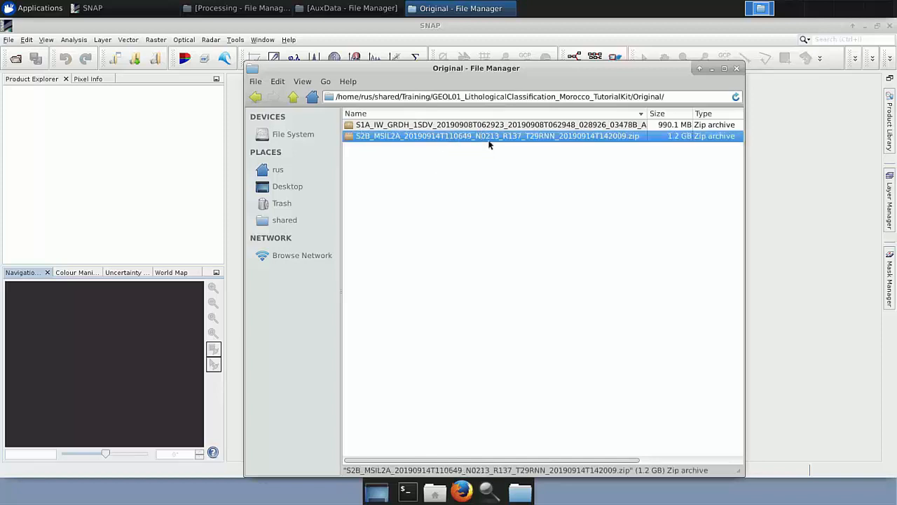
{"action": "left_click_drag", "start_coordinate": [489, 144], "coordinate": [120, 142]}
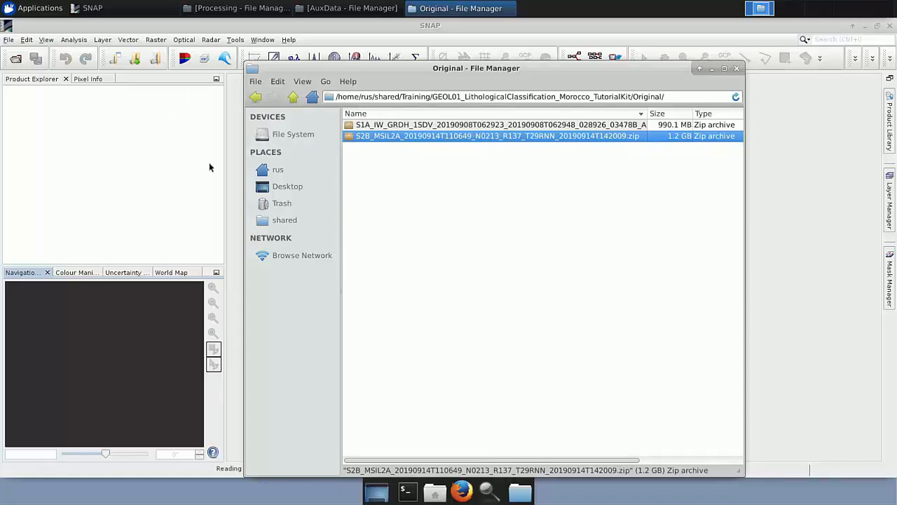
{"action": "left_click", "coordinate": [712, 68]}
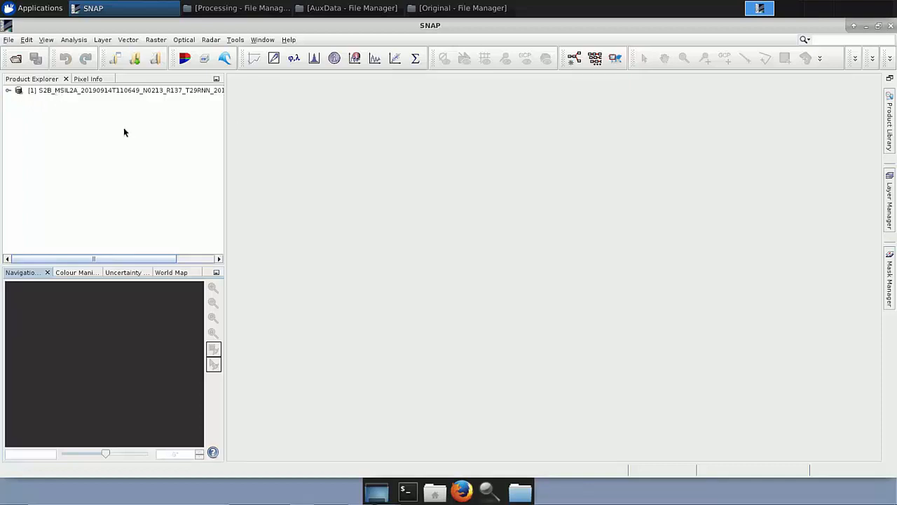
Explore the product's Bands and Masks, opening and closing the scl_vegetation mask view.
{"action": "left_click", "coordinate": [8, 91]}
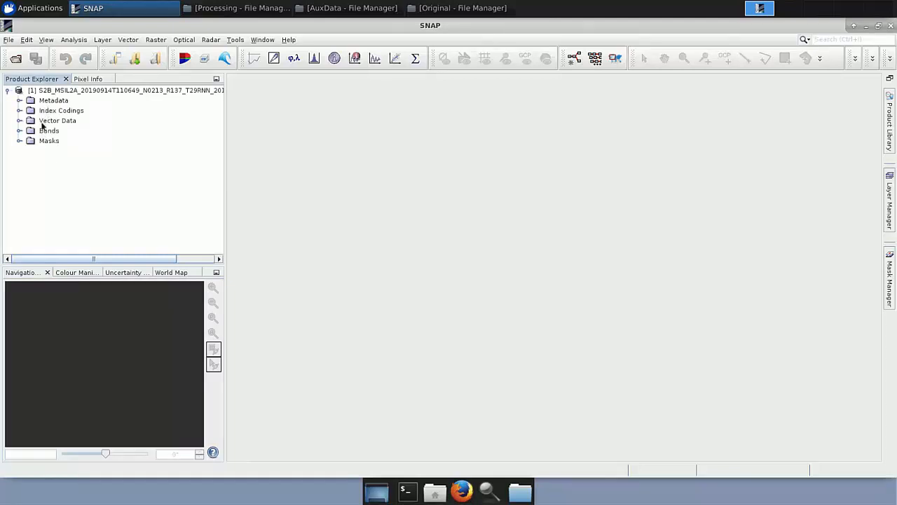
{"action": "left_click", "coordinate": [21, 133]}
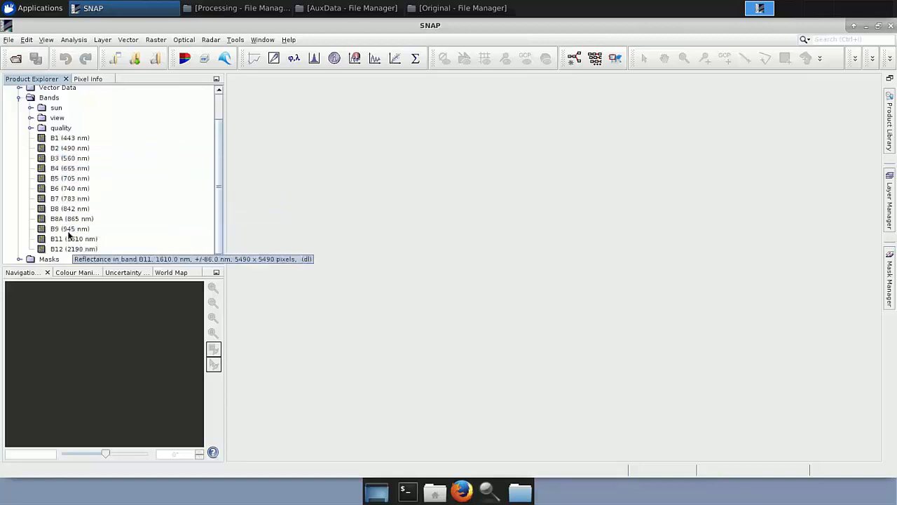
{"action": "left_click", "coordinate": [20, 259]}
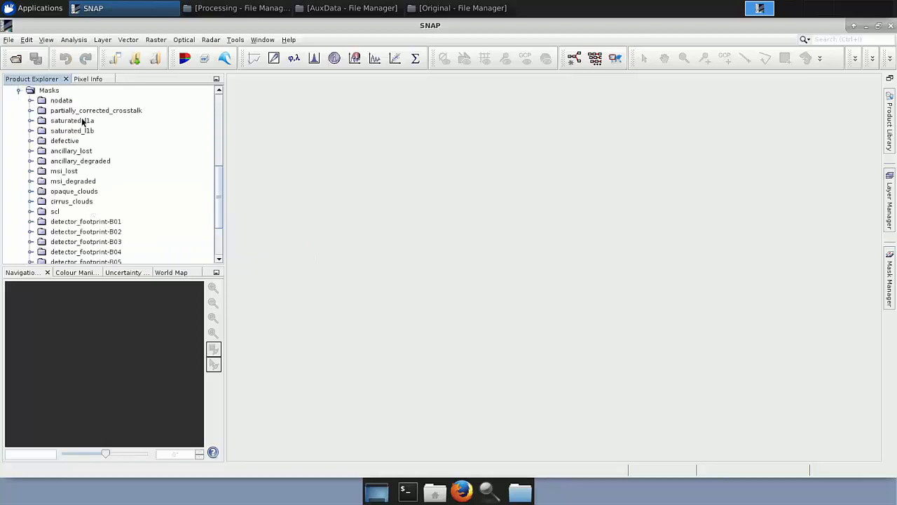
{"action": "left_click", "coordinate": [31, 211]}
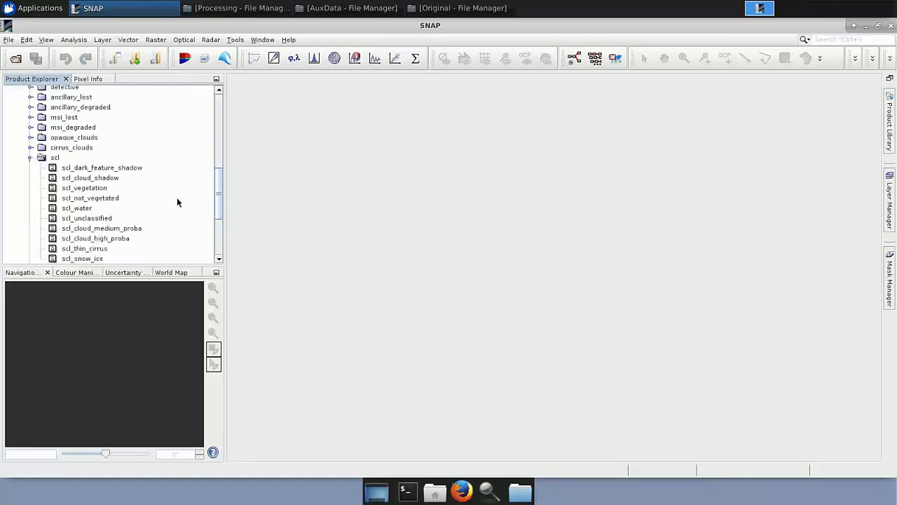
{"action": "left_click_drag", "start_coordinate": [220, 190], "coordinate": [221, 201]}
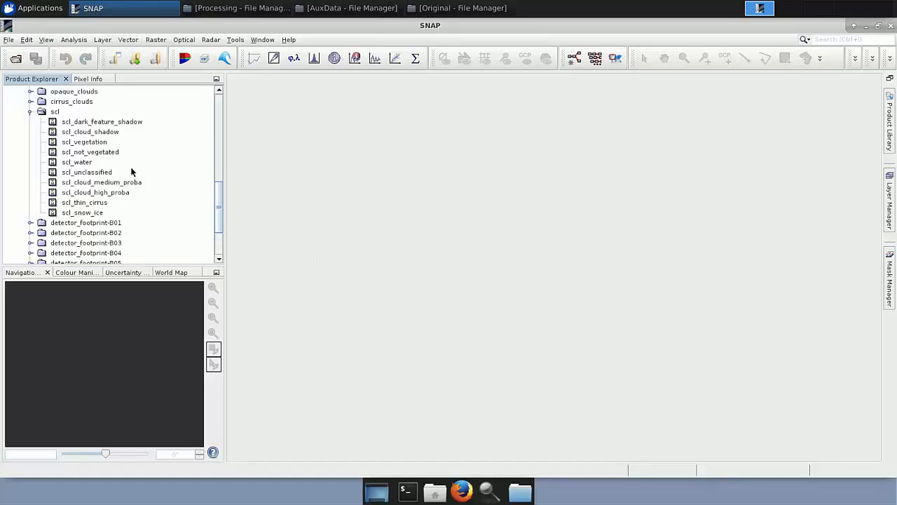
{"action": "double_click", "coordinate": [105, 143]}
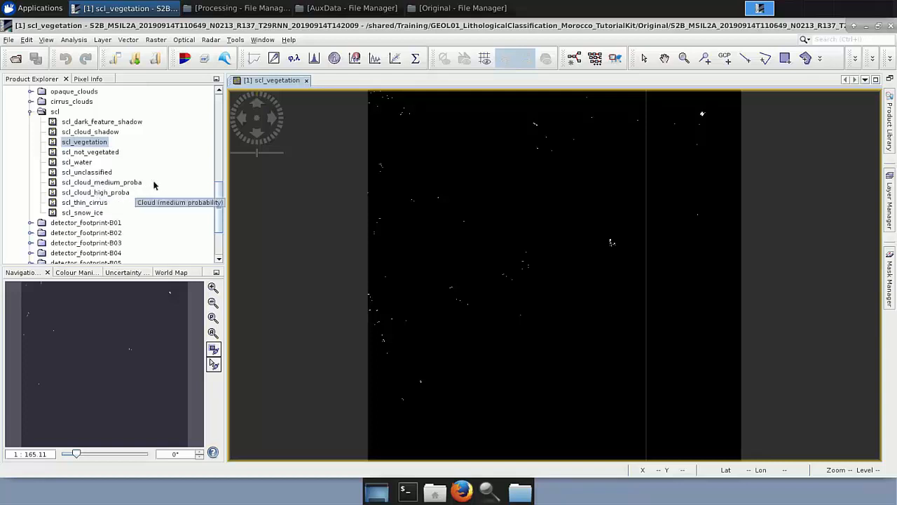
{"action": "left_click", "coordinate": [307, 81]}
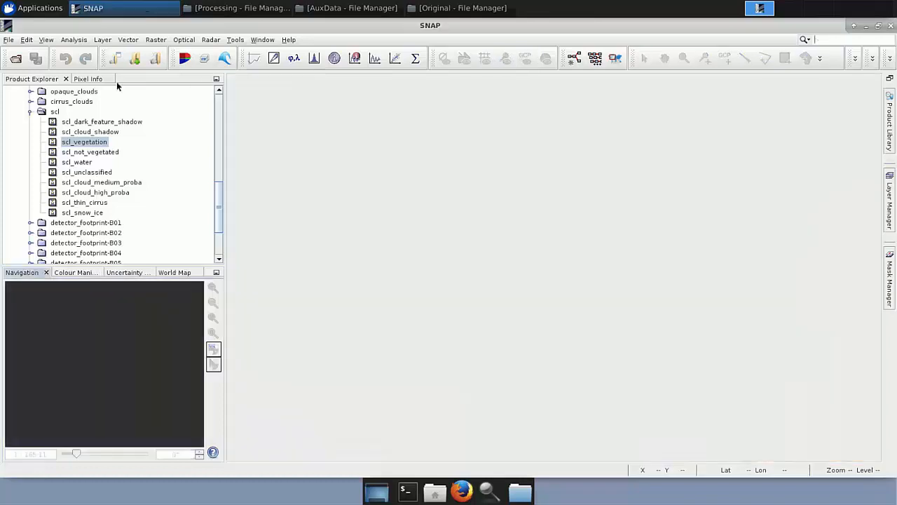
Collapse the product tree and open an RGB image window using the Sentinel 2 MSI Natural Colors profile.
{"action": "left_click", "coordinate": [31, 112]}
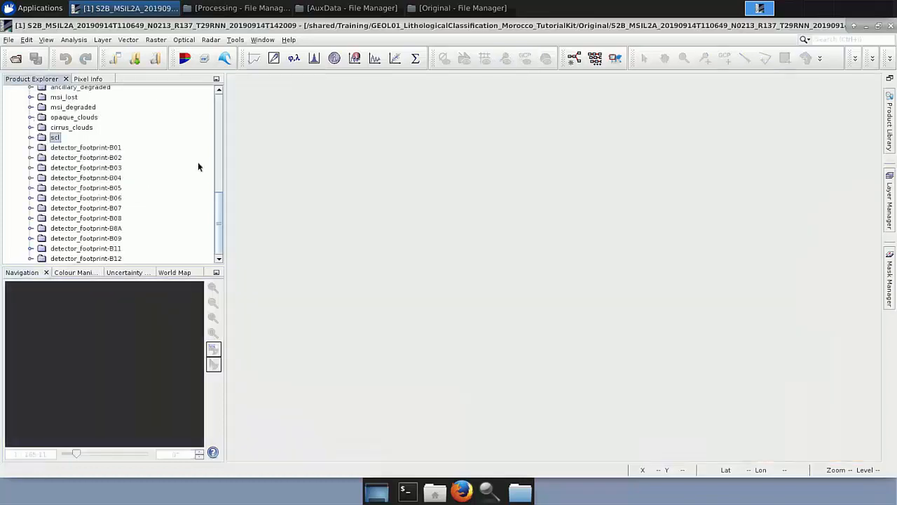
{"action": "scroll", "coordinate": [221, 146], "scroll_direction": "up", "scroll_amount": 5}
{"action": "scroll", "coordinate": [216, 112], "scroll_direction": "up", "scroll_amount": 5}
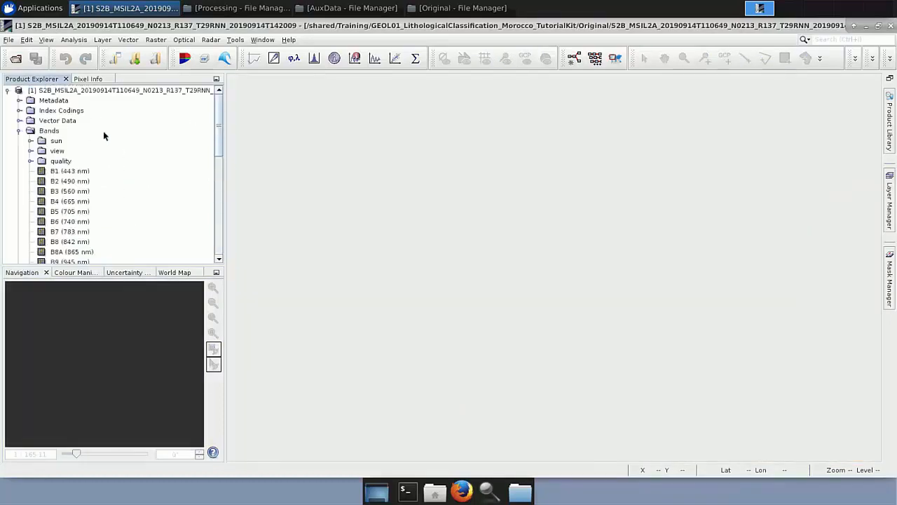
{"action": "left_click", "coordinate": [19, 131]}
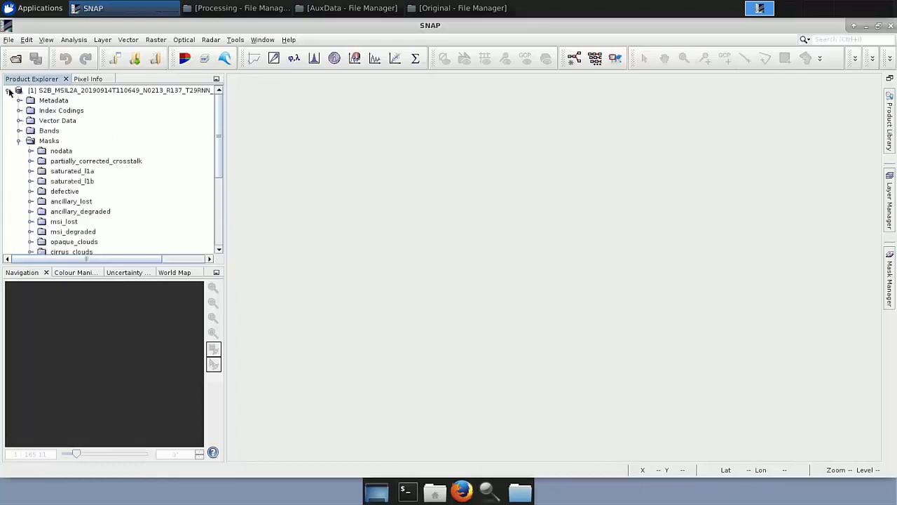
{"action": "left_click", "coordinate": [7, 90]}
{"action": "right_click", "coordinate": [65, 92]}
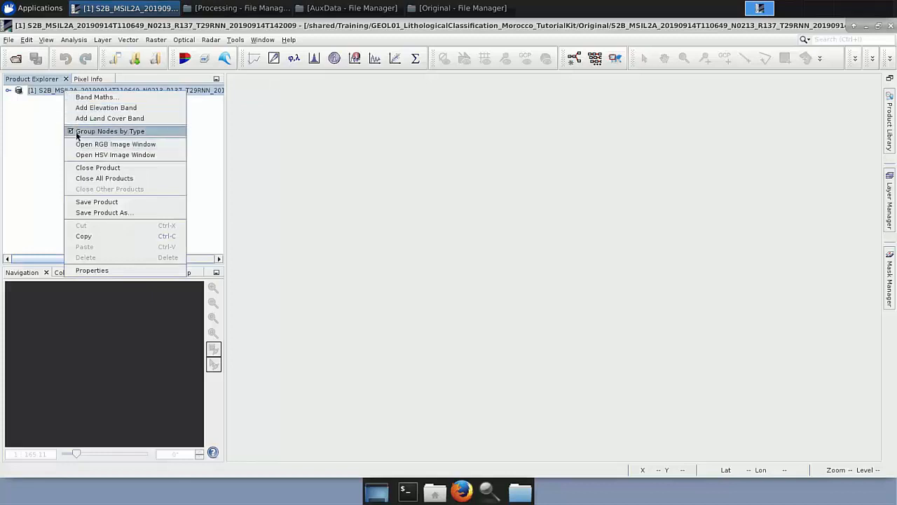
{"action": "left_click", "coordinate": [155, 145]}
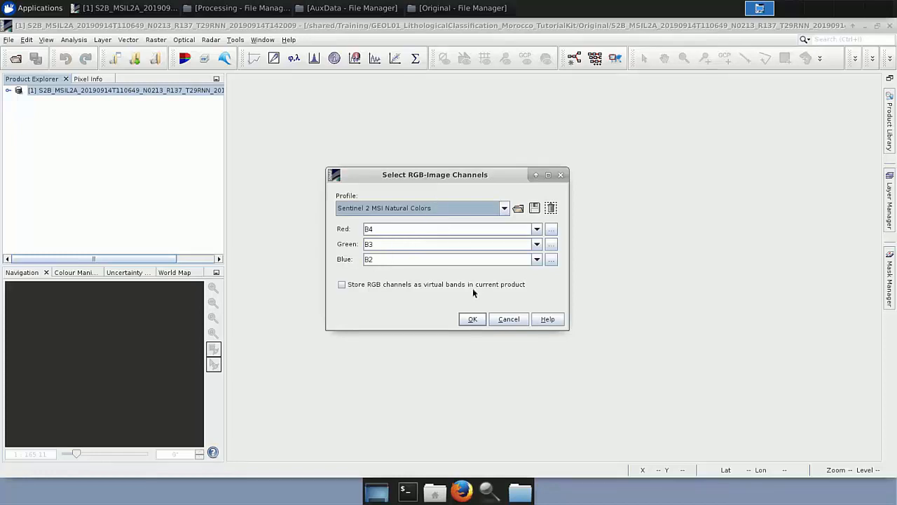
{"action": "left_click", "coordinate": [472, 319]}
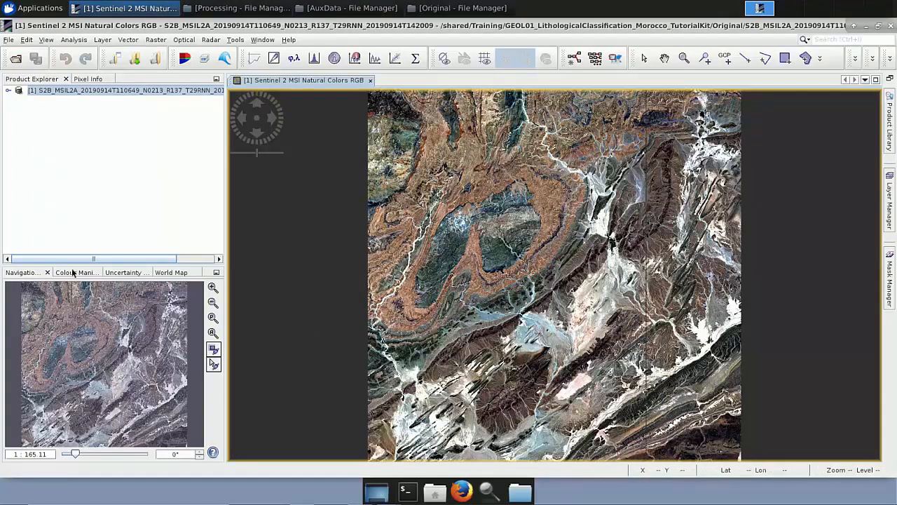
Check the product's footprint location on the World Map.
{"action": "left_click", "coordinate": [162, 274]}
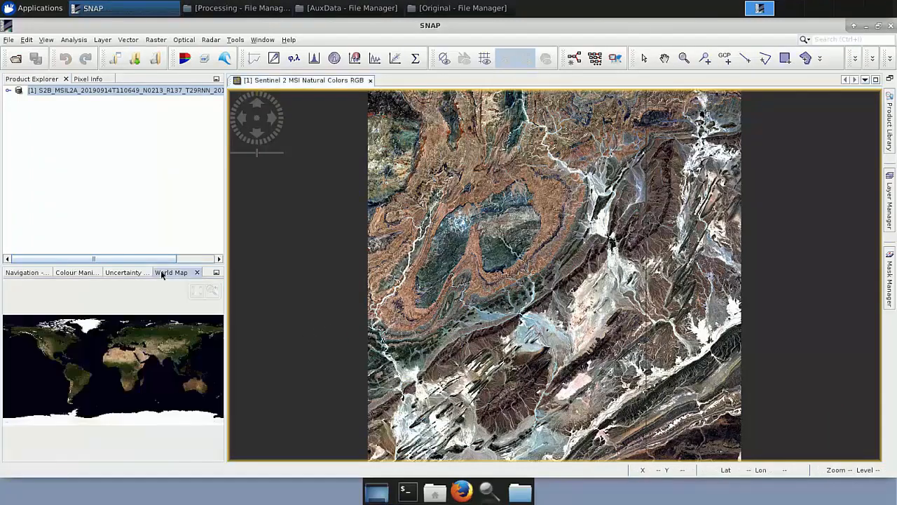
{"action": "left_click", "coordinate": [212, 292]}
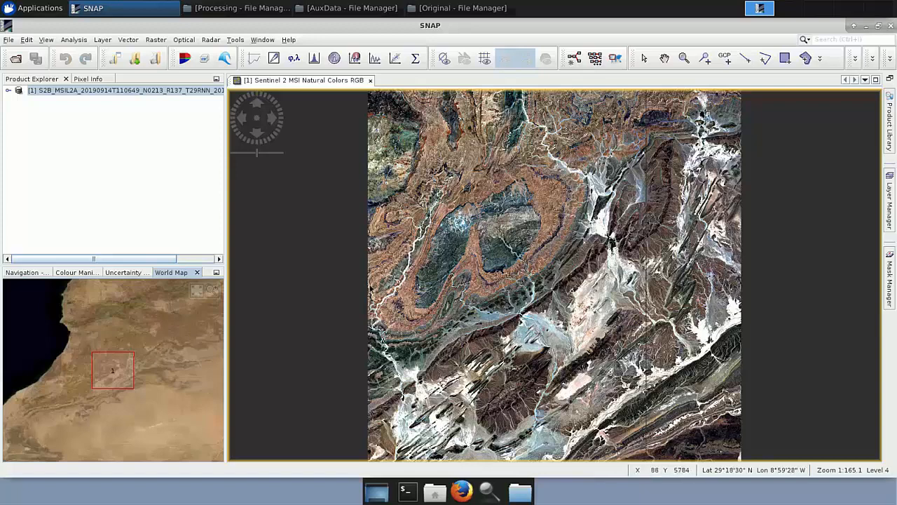
{"action": "left_click", "coordinate": [196, 184]}
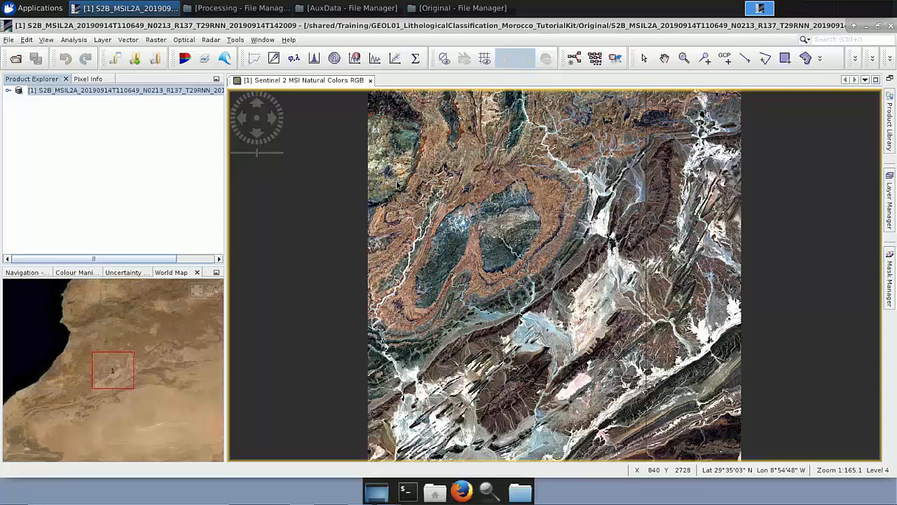
Open the S2 Resampling Processor for the Sentinel-2 product.
{"action": "left_click", "coordinate": [189, 42]}
{"action": "mouse_move", "coordinate": [199, 76]}
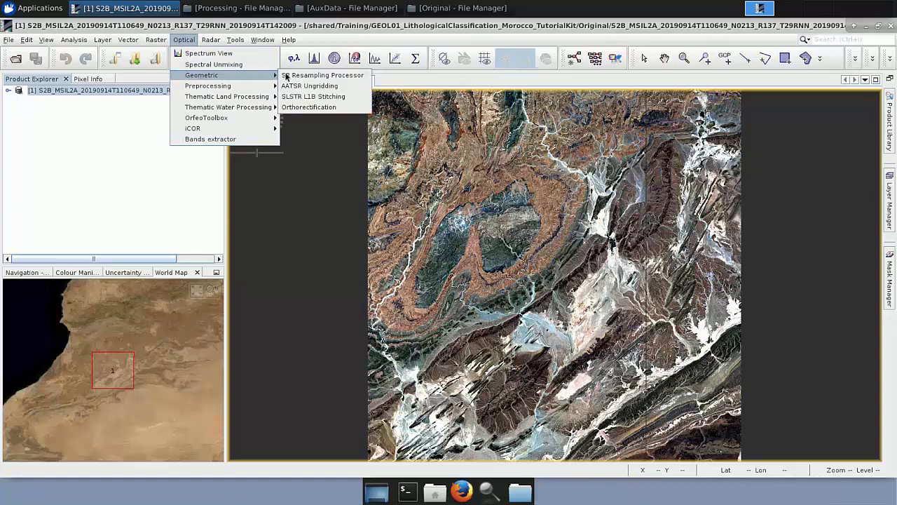
{"action": "left_click", "coordinate": [356, 78]}
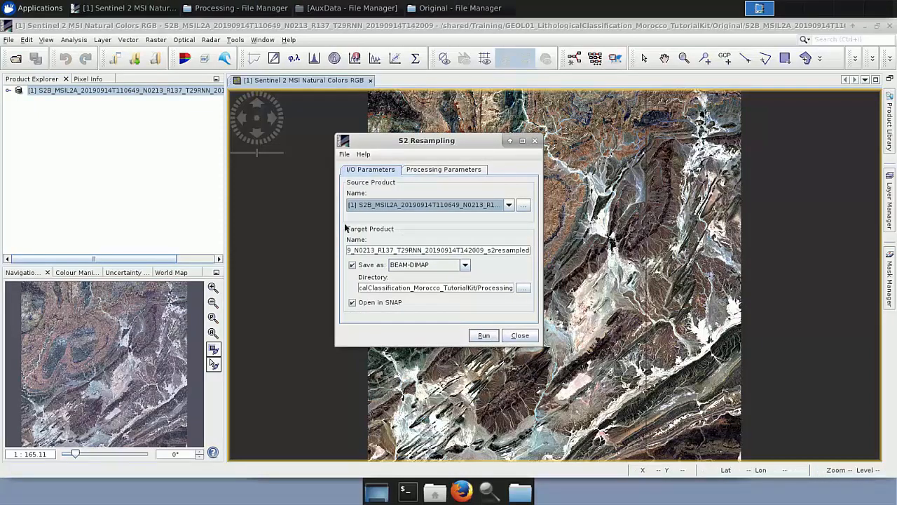
{"action": "left_click_drag", "start_coordinate": [335, 223], "coordinate": [215, 216]}
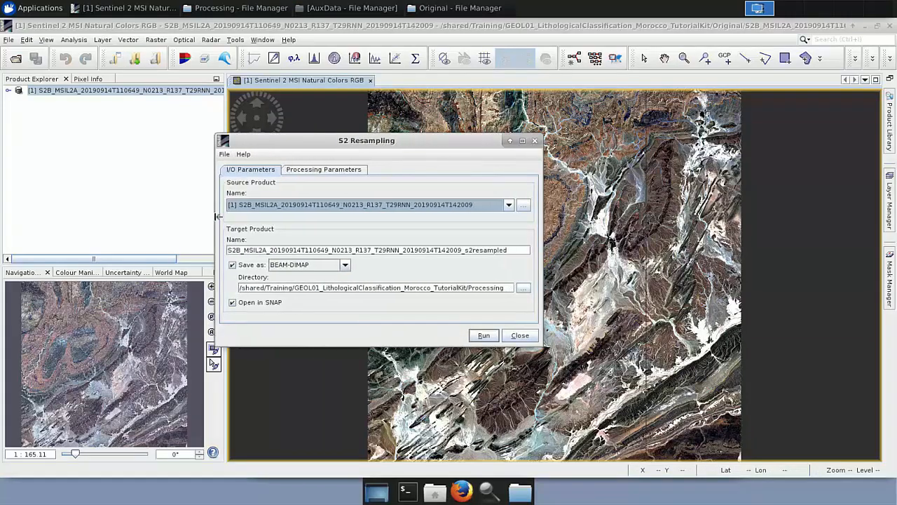
Rename the target product as S2B_20190914_s2resampled.
{"action": "left_click", "coordinate": [461, 250]}
{"action": "key", "text": "BackSpace"}
{"action": "key", "text": "BackSpace"}
{"action": "key", "text": "BackSpace"}
{"action": "key", "text": "BackSpace"}
{"action": "key", "text": "BackSpace"}
{"action": "key", "text": "BackSpace"}
{"action": "key", "text": "BackSpace"}
{"action": "key", "text": "BackSpace"}
{"action": "key", "text": "BackSpace"}
{"action": "key", "text": "BackSpace"}
{"action": "key", "text": "BackSpace"}
{"action": "key", "text": "BackSpace"}
{"action": "key", "text": "BackSpace"}
{"action": "key", "text": "BackSpace"}
{"action": "key", "text": "BackSpace"}
{"action": "key", "text": "BackSpace"}
{"action": "key", "text": "BackSpace"}
{"action": "key", "text": "BackSpace"}
{"action": "key", "text": "BackSpace"}
{"action": "key", "text": "BackSpace"}
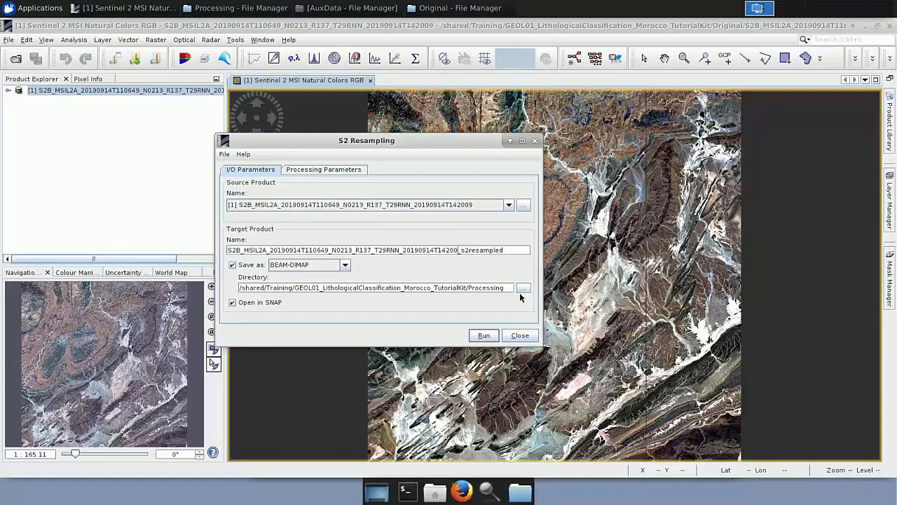
{"action": "key", "text": "BackSpace"}
{"action": "key", "text": "BackSpace"}
{"action": "key", "text": "BackSpace"}
{"action": "key", "text": "BackSpace"}
{"action": "key", "text": "BackSpace"}
{"action": "key", "text": "BackSpace"}
{"action": "key", "text": "BackSpace"}
{"action": "key", "text": "BackSpace"}
{"action": "key", "text": "BackSpace"}
{"action": "key", "text": "BackSpace"}
{"action": "key", "text": "BackSpace"}
{"action": "key", "text": "BackSpace"}
{"action": "key", "text": "BackSpace"}
{"action": "key", "text": "BackSpace"}
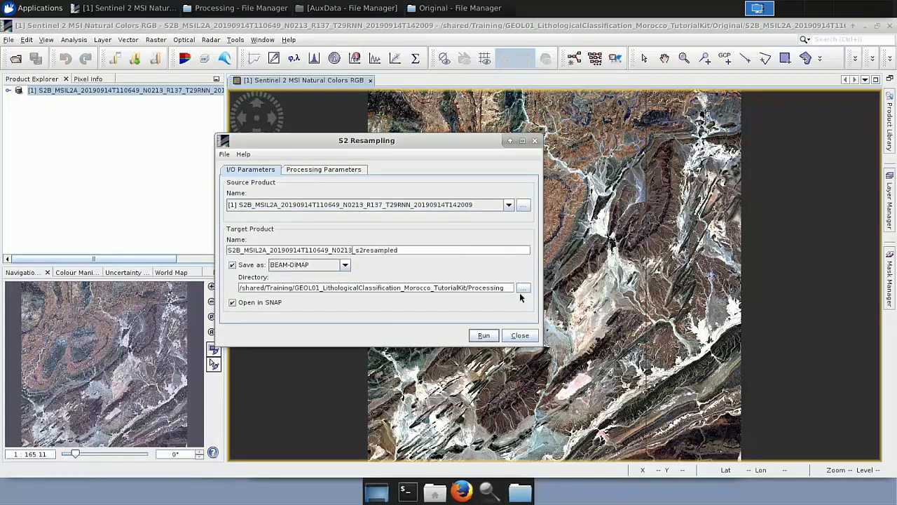
{"action": "key", "text": "BackSpace"}
{"action": "key", "text": "BackSpace"}
{"action": "key", "text": "BackSpace"}
{"action": "key", "text": "BackSpace"}
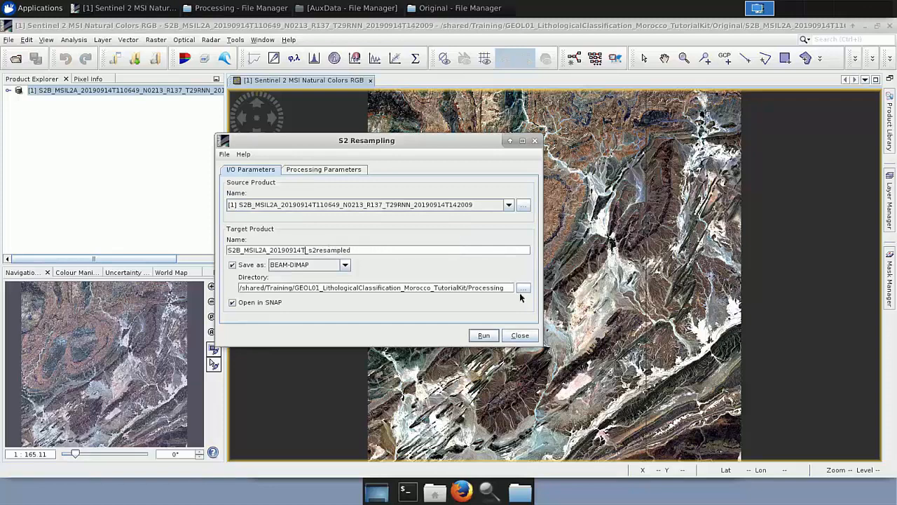
{"action": "left_click", "coordinate": [270, 250]}
{"action": "key", "text": "BackSpace"}
{"action": "key", "text": "BackSpace"}
{"action": "key", "text": "BackSpace"}
{"action": "key", "text": "BackSpace"}
{"action": "key", "text": "BackSpace"}
{"action": "key", "text": "BackSpace"}
{"action": "key", "text": "BackSpace"}
{"action": "key", "text": "BackSpace"}
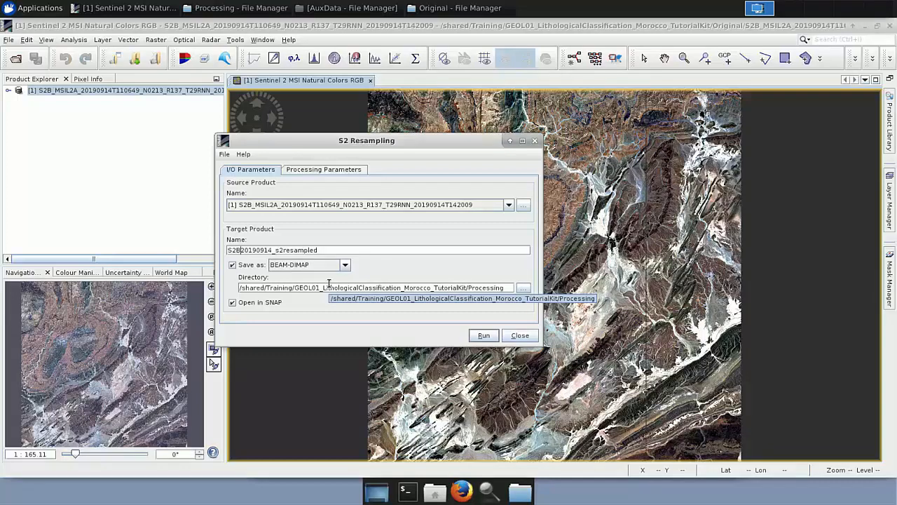
{"action": "type", "text": "_"}
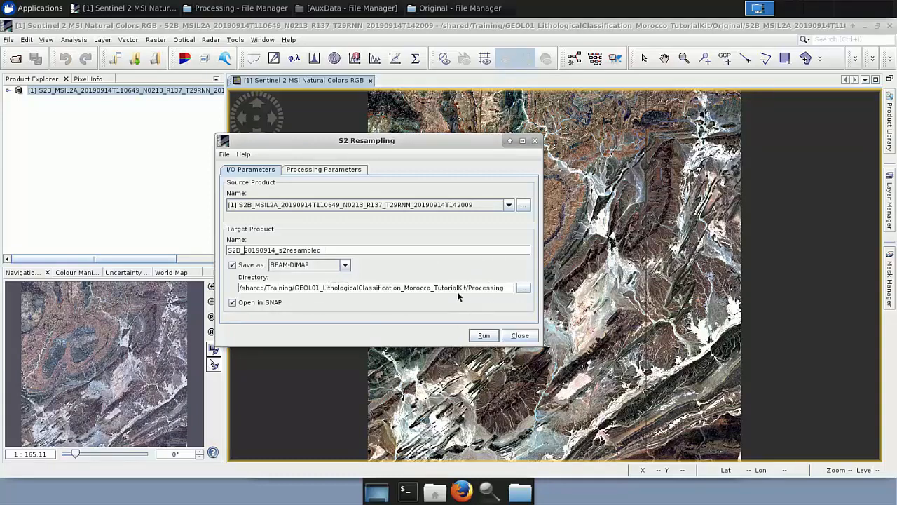
{"action": "left_click", "coordinate": [523, 288]}
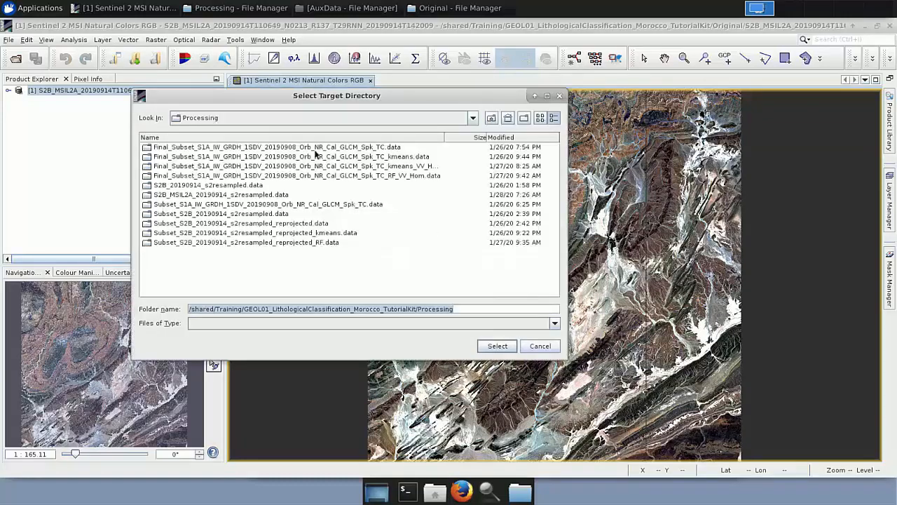
{"action": "left_click", "coordinate": [538, 347]}
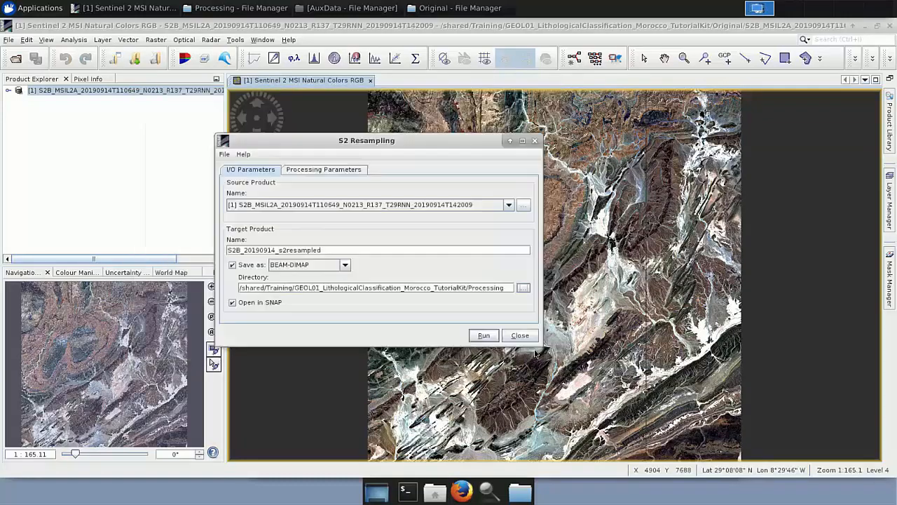
Set the resampling output resolution to 10 and the upsampling method to Nearest, then close the S2 Resampling dialog without running.
{"action": "left_click", "coordinate": [345, 169]}
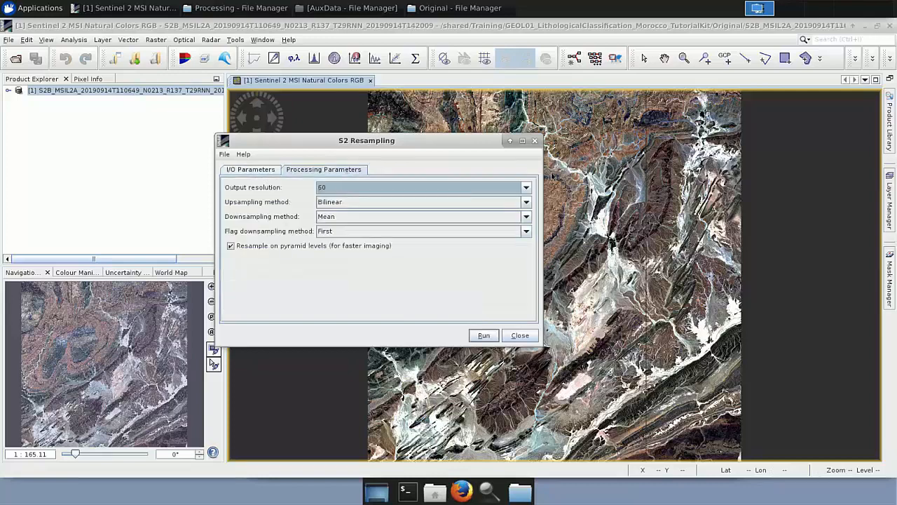
{"action": "left_click", "coordinate": [527, 188]}
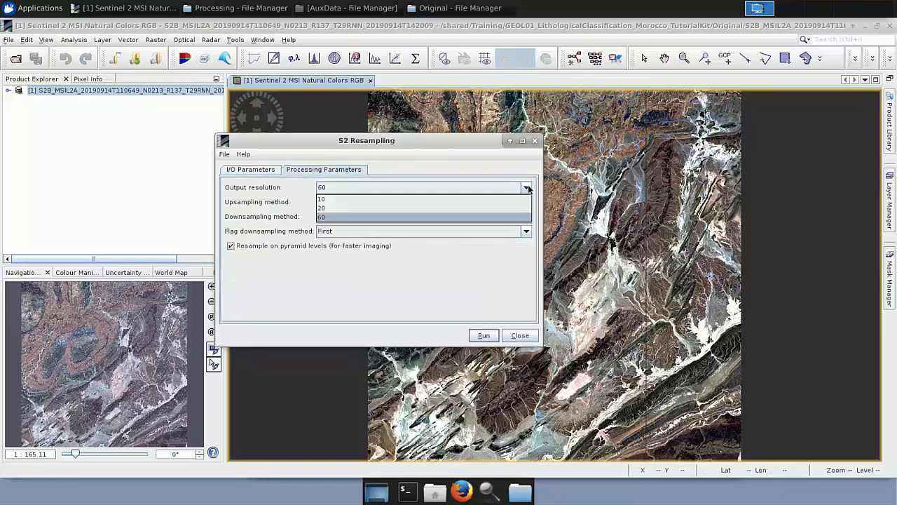
{"action": "left_click", "coordinate": [448, 199]}
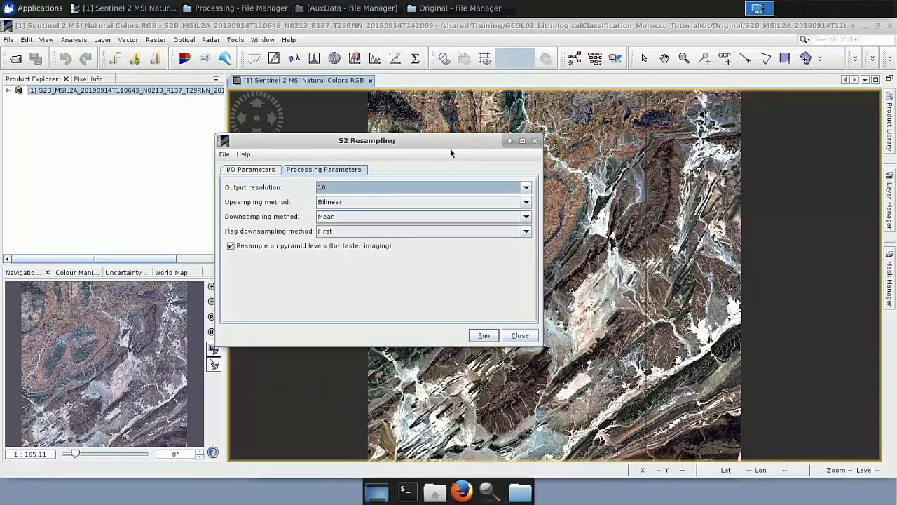
{"action": "left_click", "coordinate": [525, 204]}
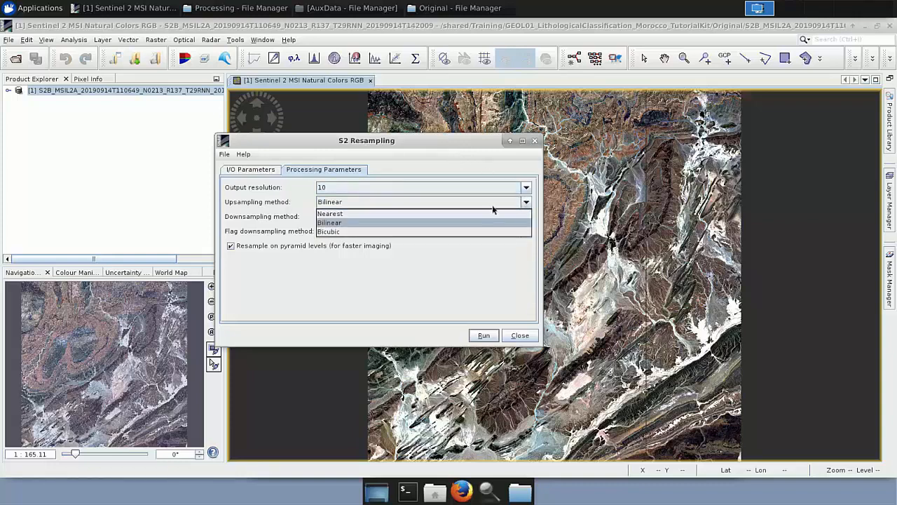
{"action": "left_click", "coordinate": [448, 215]}
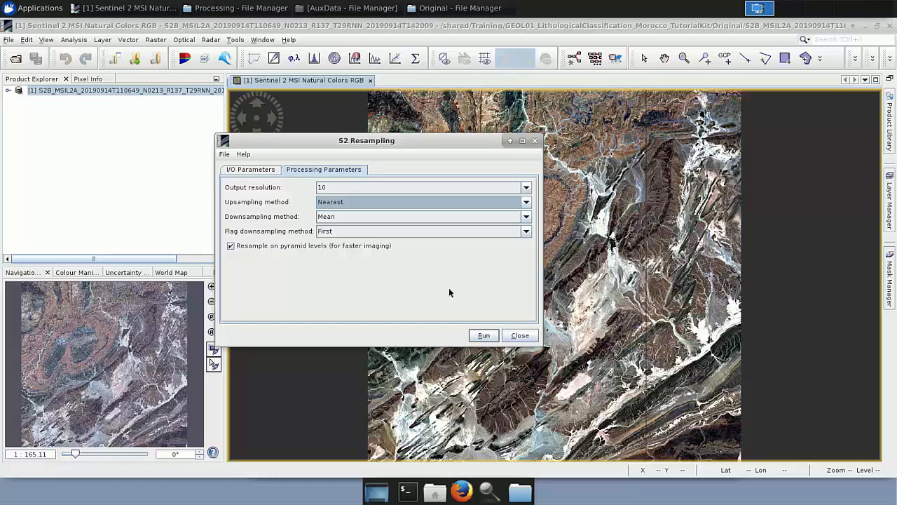
{"action": "left_click", "coordinate": [536, 140]}
Open the already resampled product S2B_20190914_s2resampled.dim from the Processing folder.
{"action": "left_click", "coordinate": [215, 13]}
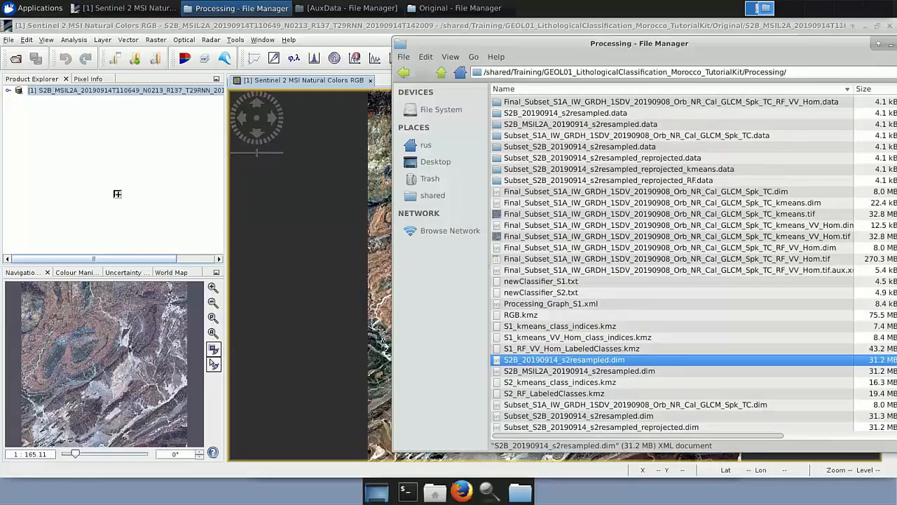
{"action": "left_click", "coordinate": [89, 150]}
{"action": "left_click", "coordinate": [88, 101]}
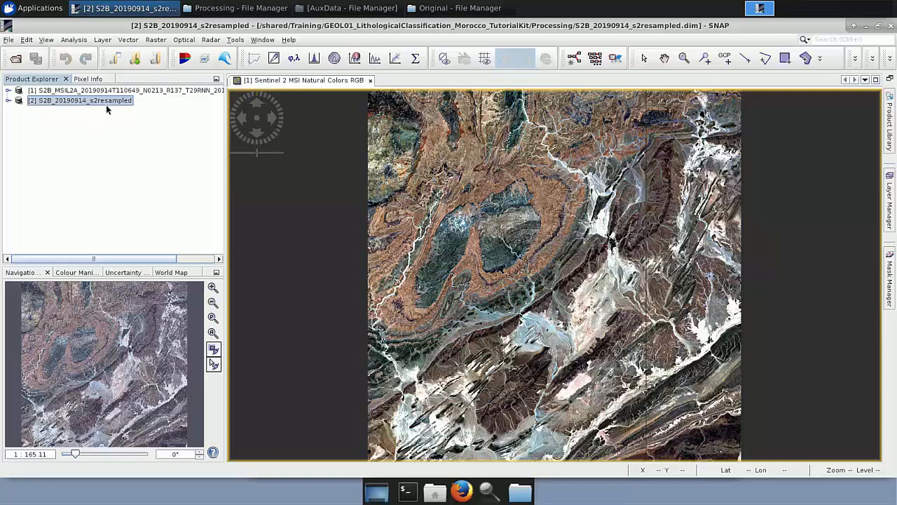
Open Subset for the resampled product and set the pixel scene start X to 1523 and start Y to 3875.
{"action": "left_click", "coordinate": [157, 40]}
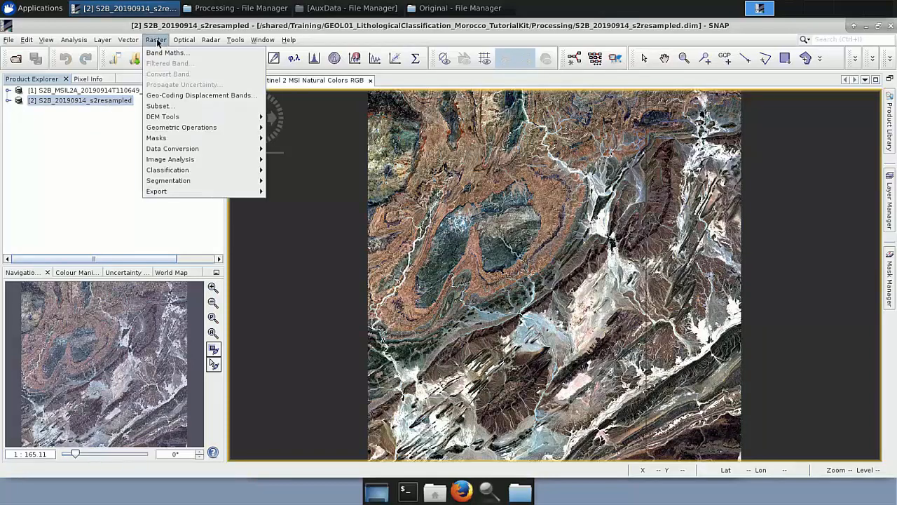
{"action": "left_click", "coordinate": [175, 106]}
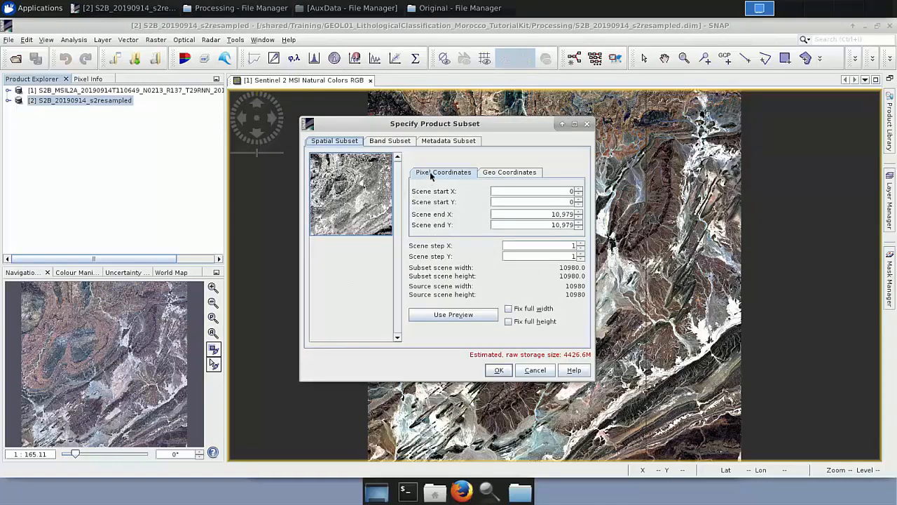
{"action": "left_click", "coordinate": [575, 191]}
{"action": "key", "text": "BackSpace"}
{"action": "type", "text": "1523"}
{"action": "left_click", "coordinate": [573, 202]}
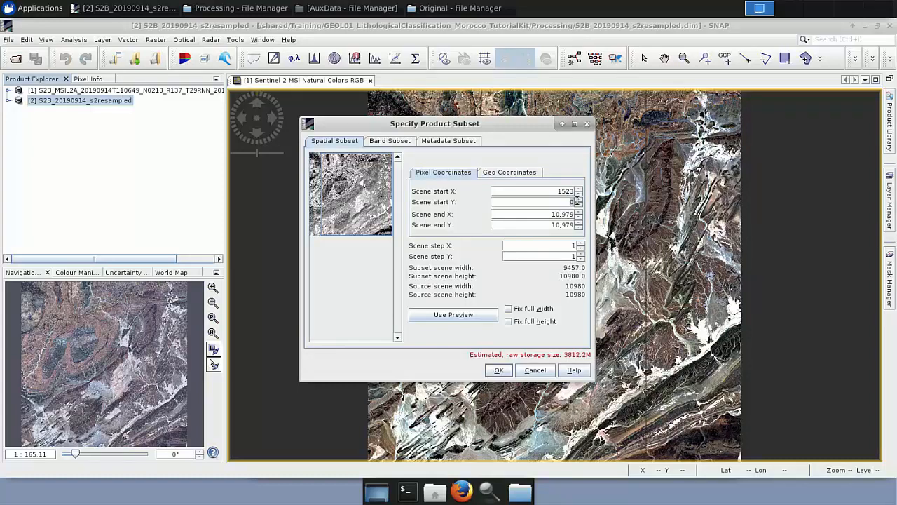
{"action": "key", "text": "BackSpace"}
{"action": "type", "text": "3875"}
Set the scene end X to 6656 and end Y to 9426, and create the subset.
{"action": "left_click", "coordinate": [564, 215]}
{"action": "double_click", "coordinate": [564, 215]}
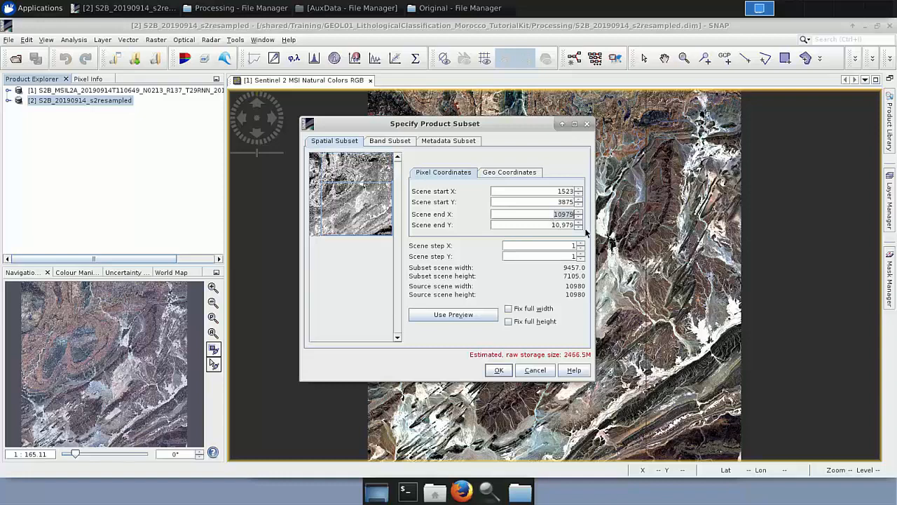
{"action": "type", "text": "6656"}
{"action": "left_click_drag", "start_coordinate": [554, 224], "coordinate": [580, 225]}
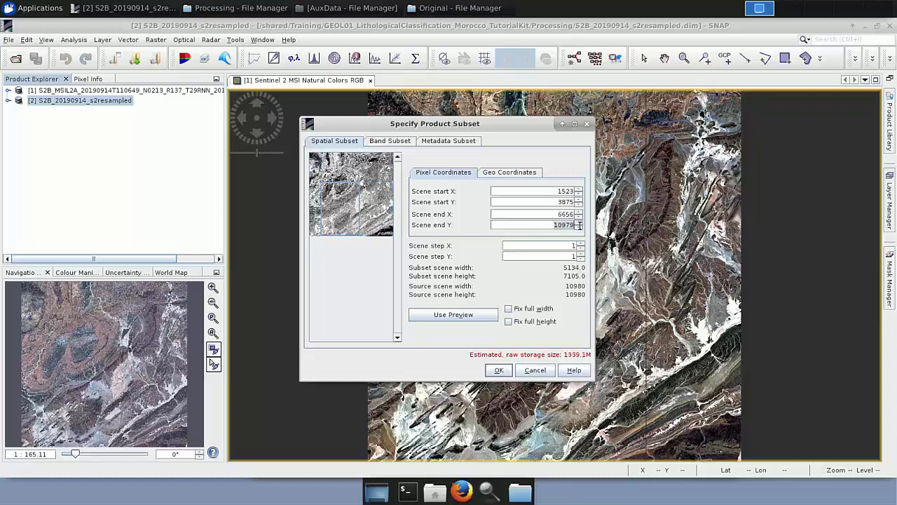
{"action": "type", "text": "9426"}
{"action": "key", "text": "Return"}
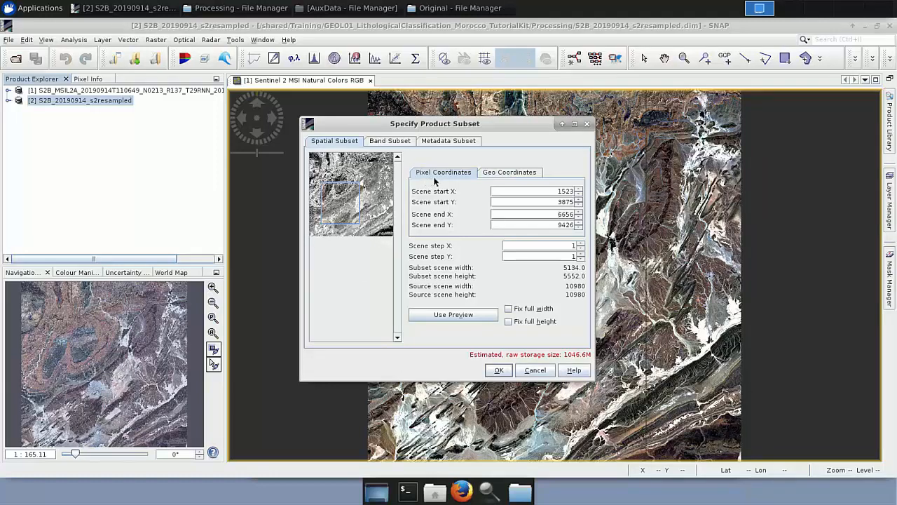
{"action": "left_click", "coordinate": [517, 173]}
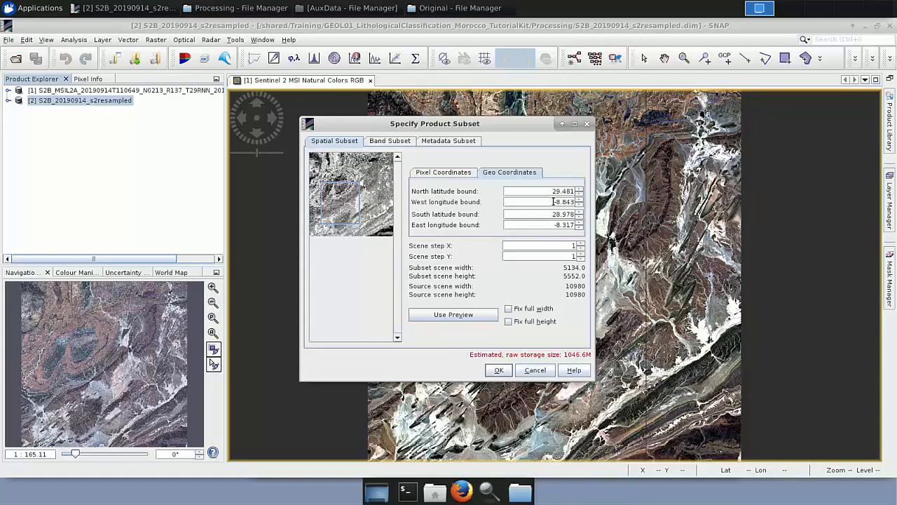
{"action": "left_click", "coordinate": [495, 373]}
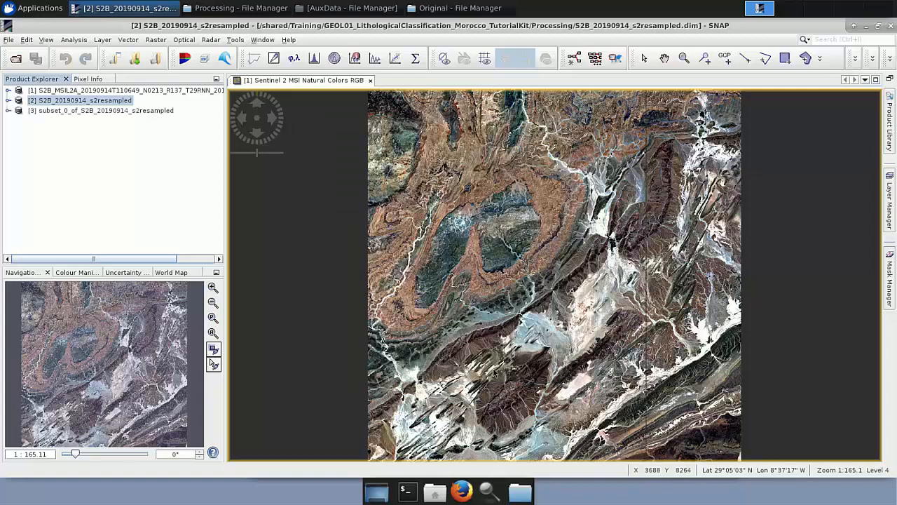
Try to save the subset product in BEAM-DIMAP format as Subset_S2B_20190914_s2resampled.dim.
{"action": "left_click", "coordinate": [131, 112]}
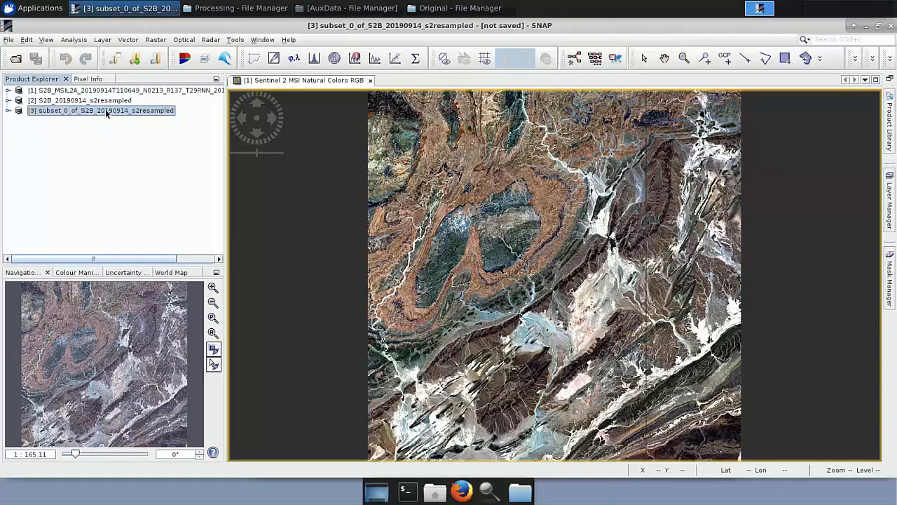
{"action": "right_click", "coordinate": [107, 113]}
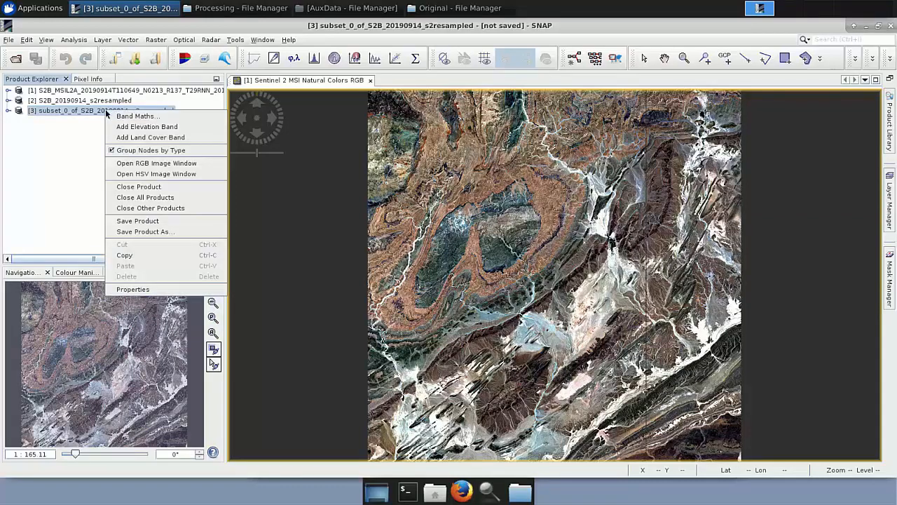
{"action": "left_click", "coordinate": [147, 221]}
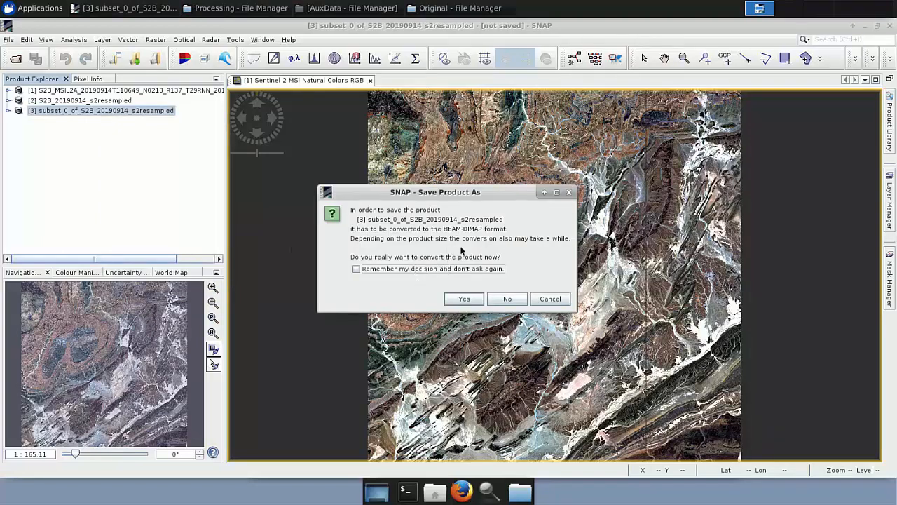
{"action": "left_click", "coordinate": [464, 300]}
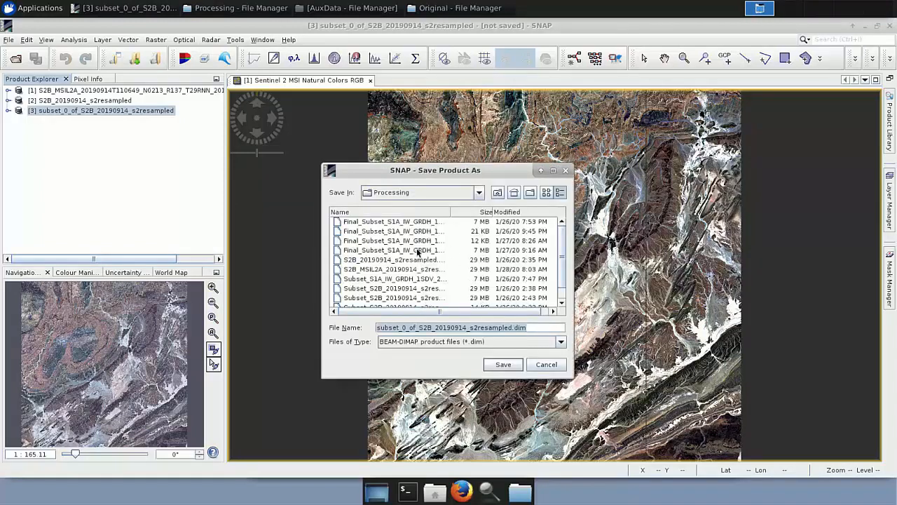
{"action": "left_click", "coordinate": [415, 328]}
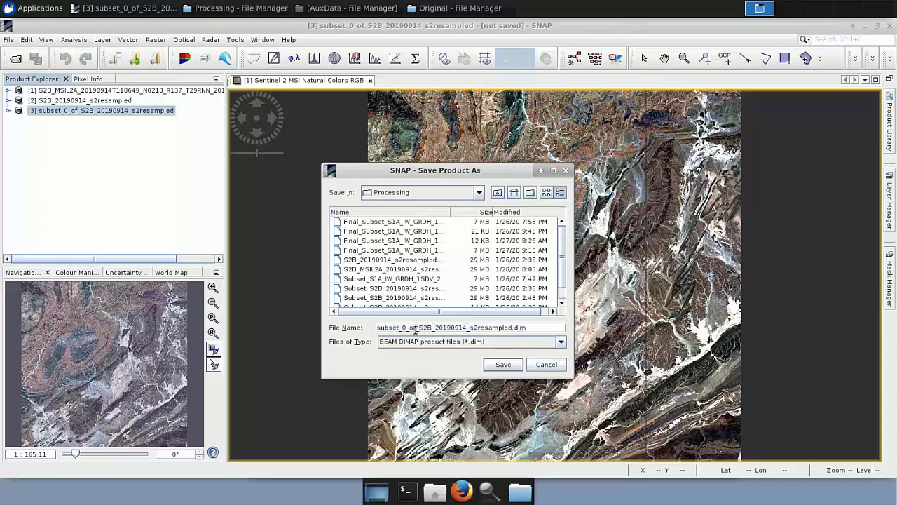
{"action": "key", "text": "BackSpace"}
{"action": "key", "text": "BackSpace"}
{"action": "key", "text": "BackSpace"}
{"action": "key", "text": "BackSpace"}
{"action": "key", "text": "BackSpace"}
{"action": "key", "text": "BackSpace"}
{"action": "key", "text": "BackSpace"}
{"action": "key", "text": "BackSpace"}
{"action": "key", "text": "BackSpace"}
{"action": "key", "text": "BackSpace"}
{"action": "key", "text": "BackSpace"}
{"action": "key", "text": "BackSpace"}
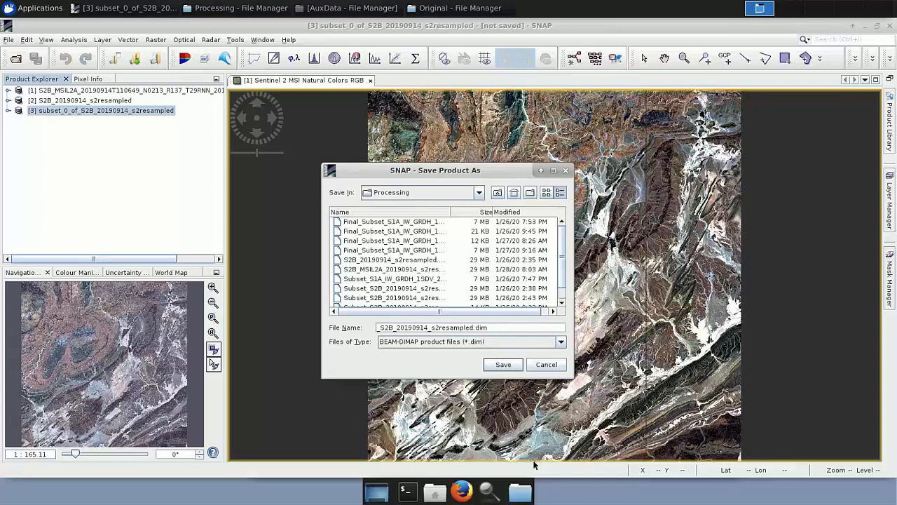
{"action": "type", "text": "Subset"}
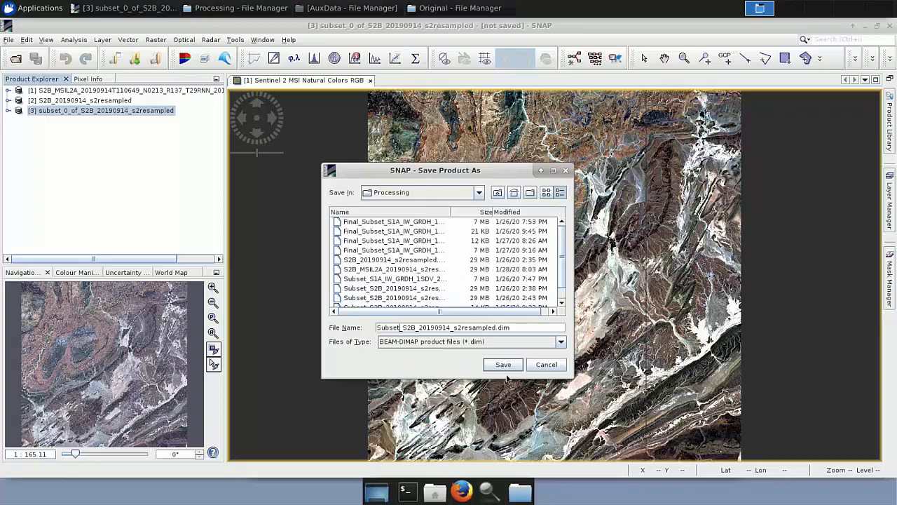
{"action": "left_click", "coordinate": [546, 364]}
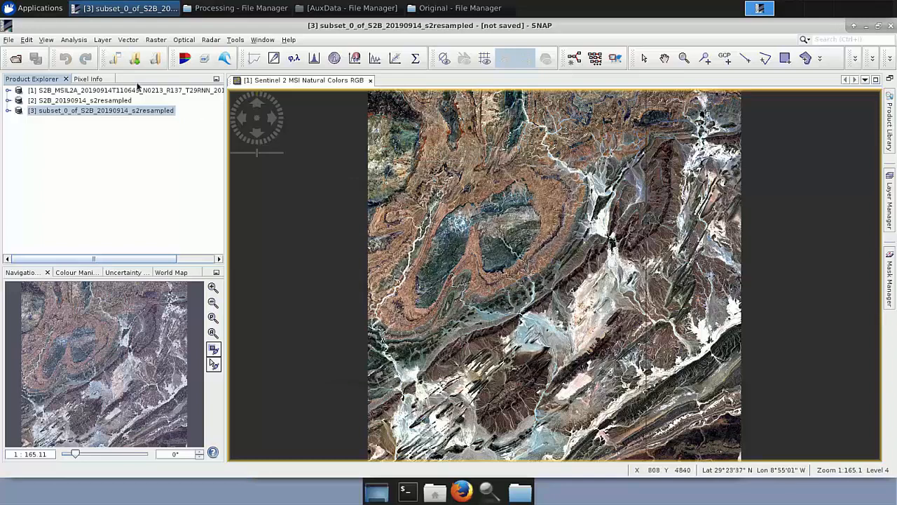
Close the subset product without saving it.
{"action": "right_click", "coordinate": [114, 110]}
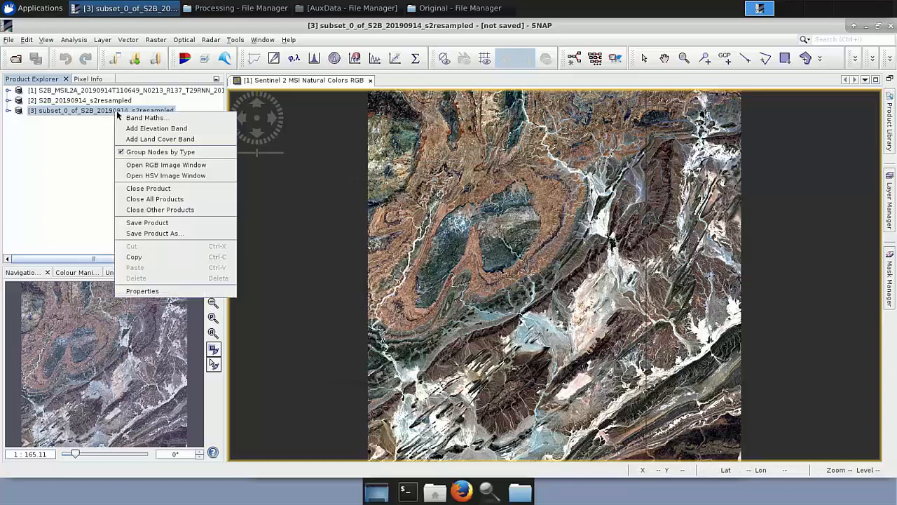
{"action": "left_click", "coordinate": [131, 188]}
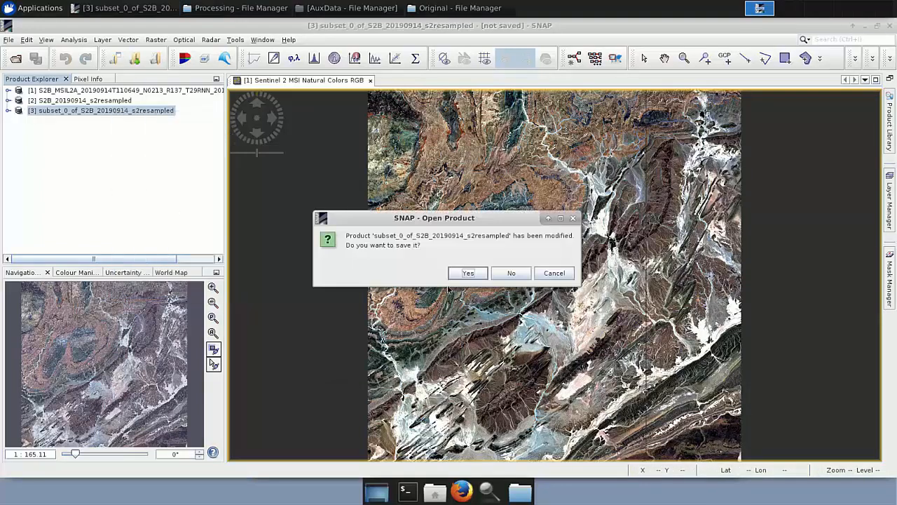
{"action": "left_click", "coordinate": [511, 274]}
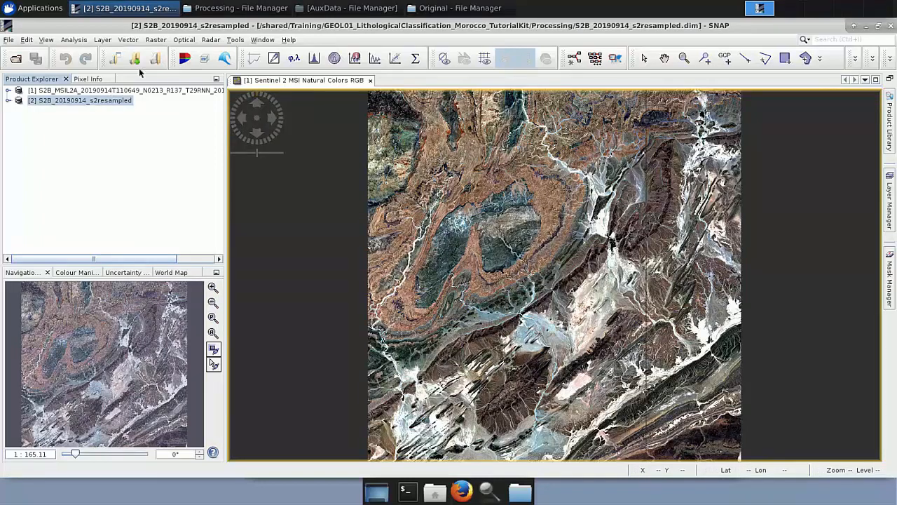
Open the prepared Subset_S2B_20190914_s2resampled.dim product from the Processing folder and select it.
{"action": "left_click", "coordinate": [235, 8]}
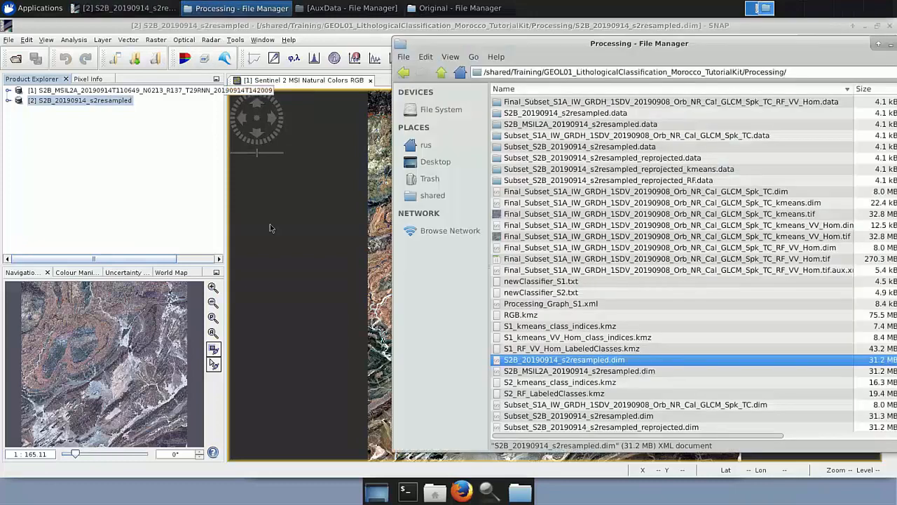
{"action": "left_click", "coordinate": [530, 374]}
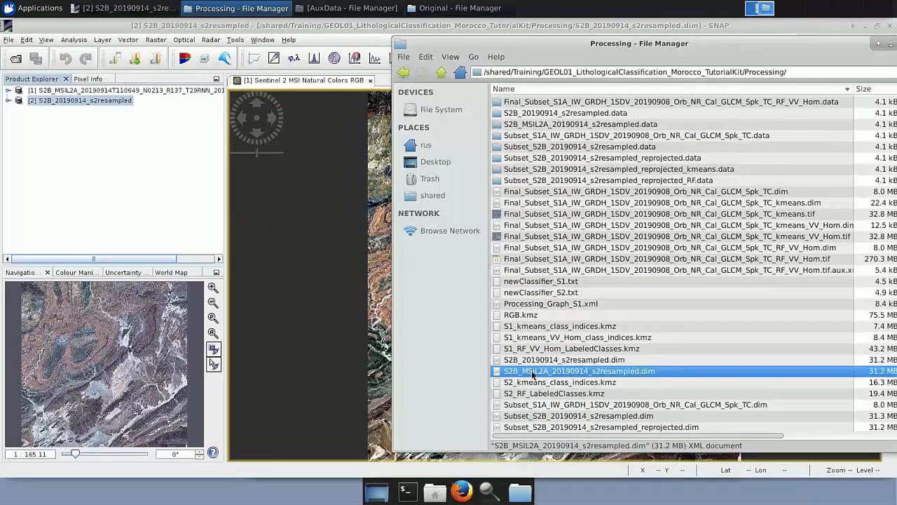
{"action": "scroll", "coordinate": [532, 372], "scroll_direction": "down", "scroll_amount": 3}
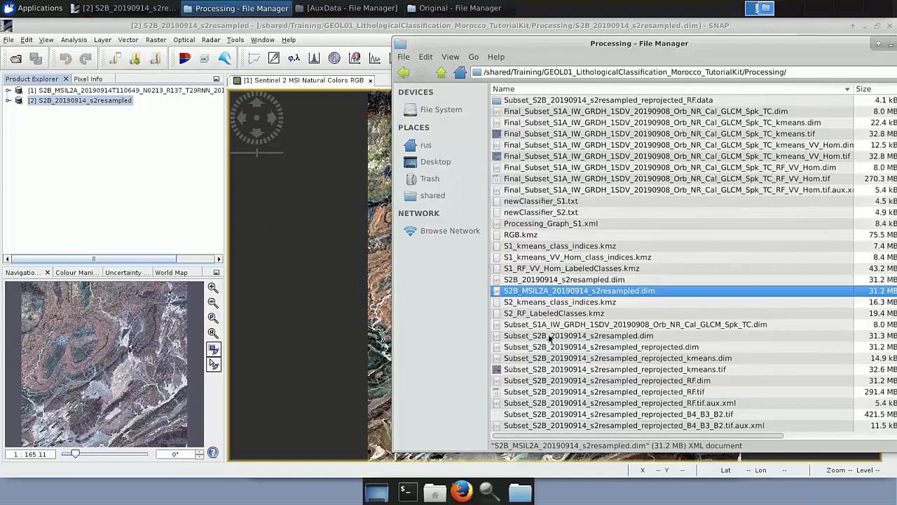
{"action": "left_click_drag", "start_coordinate": [551, 338], "coordinate": [118, 178]}
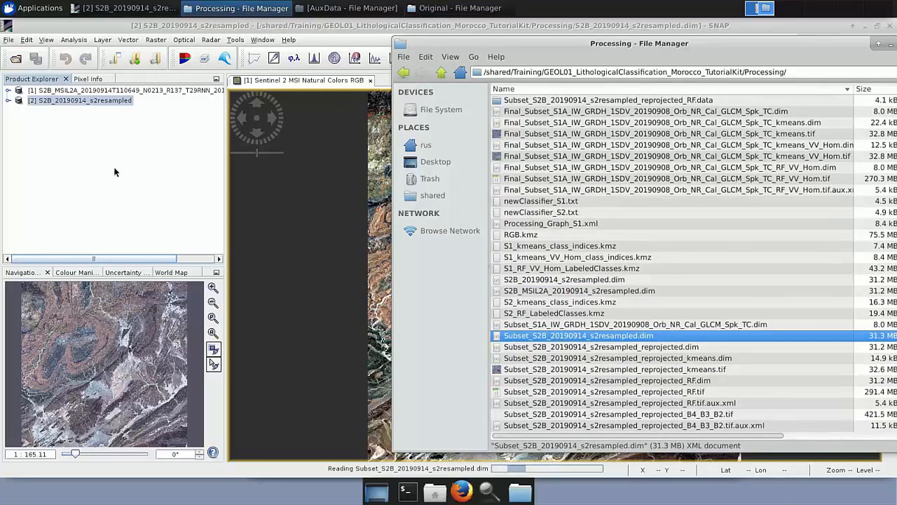
{"action": "left_click", "coordinate": [100, 190]}
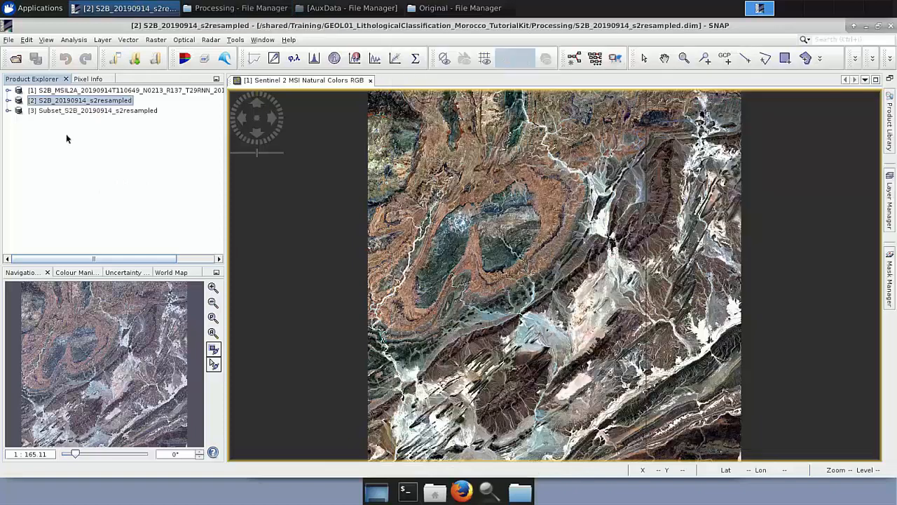
{"action": "left_click", "coordinate": [64, 112]}
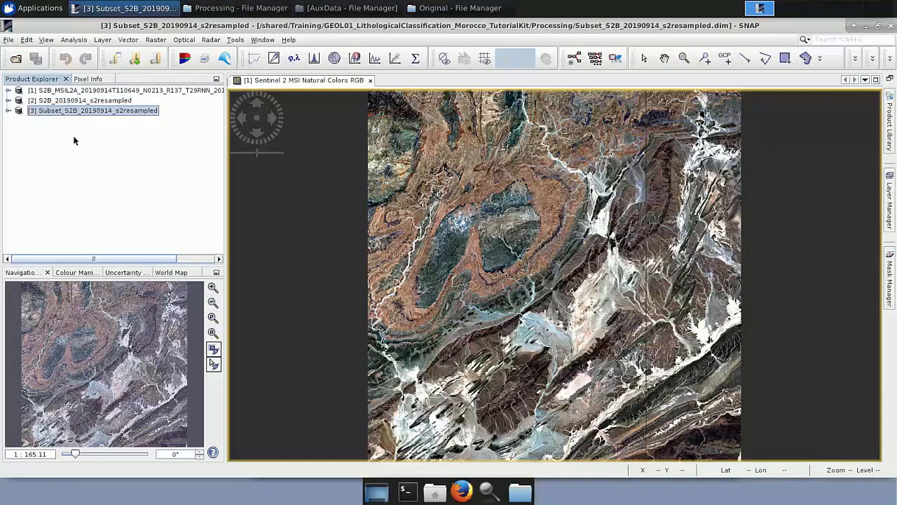
Open an RGB image window of the subset using the Sentinel 2 MSI Natural Colors profile.
{"action": "right_click", "coordinate": [74, 116]}
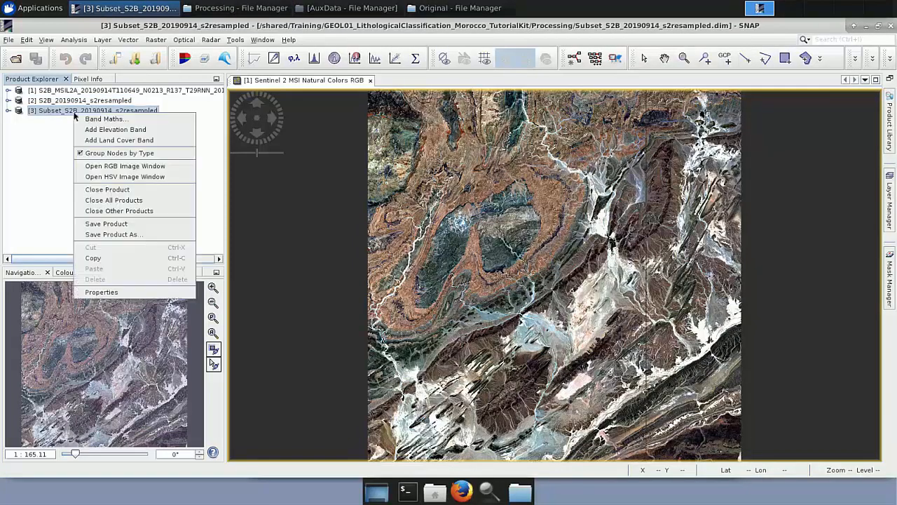
{"action": "left_click", "coordinate": [108, 168]}
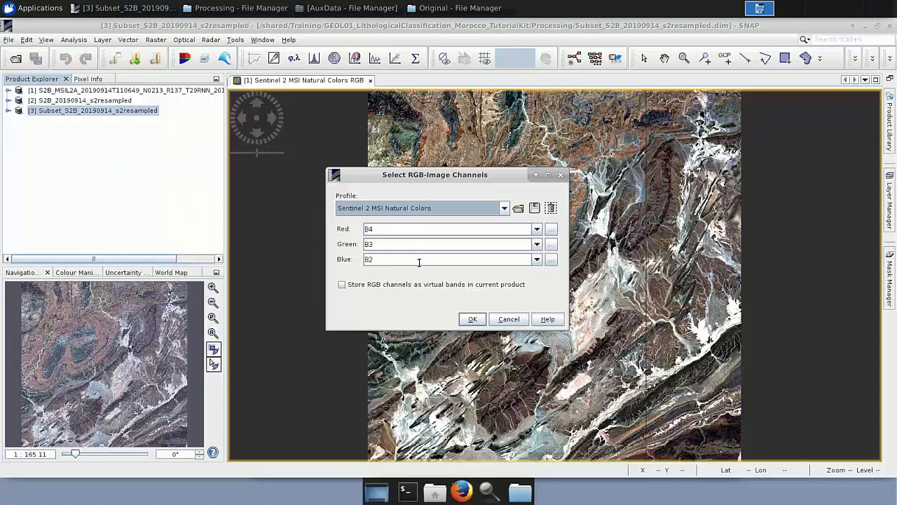
{"action": "left_click", "coordinate": [472, 320]}
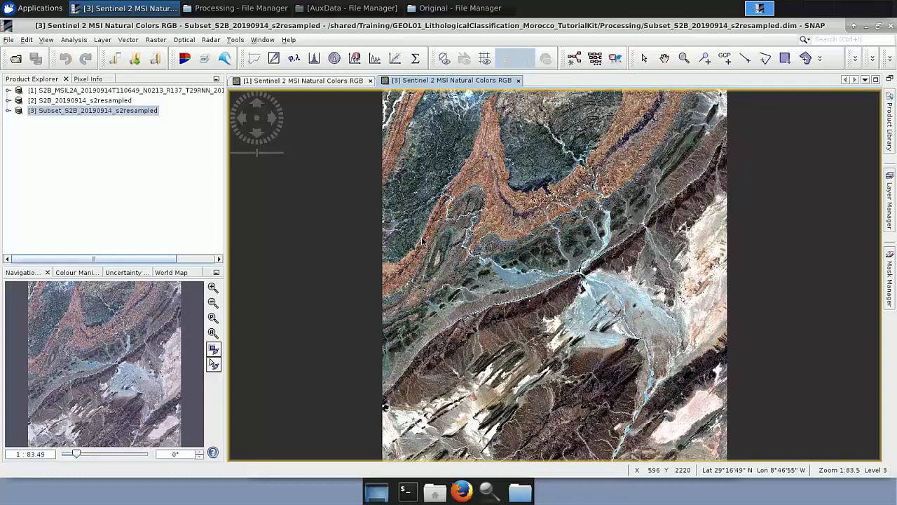
Open the Reprojection tool for the resampled subset and review its reprojection parameters, closing it without running.
{"action": "left_click", "coordinate": [130, 112]}
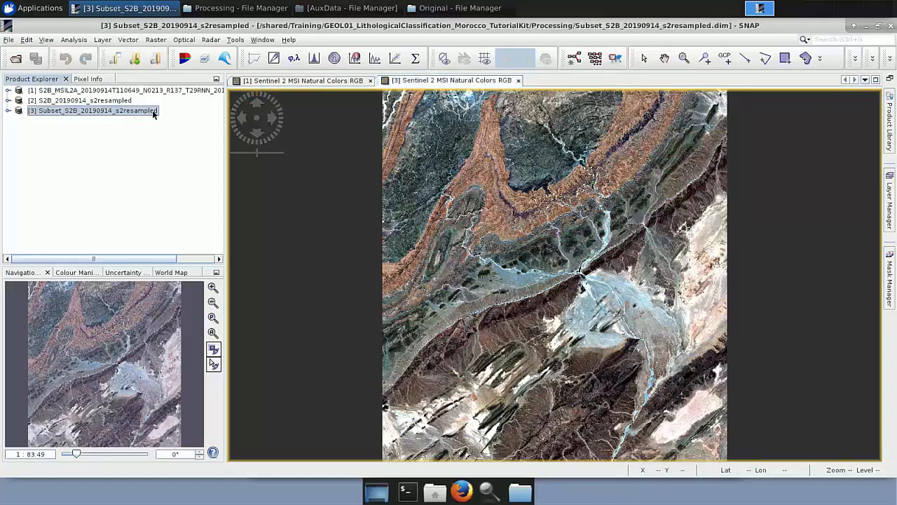
{"action": "left_click", "coordinate": [155, 40]}
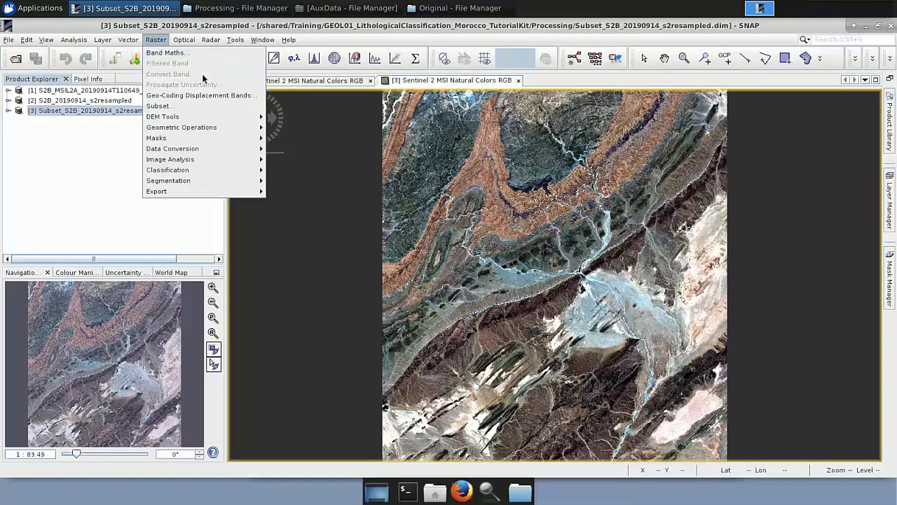
{"action": "mouse_move", "coordinate": [205, 132]}
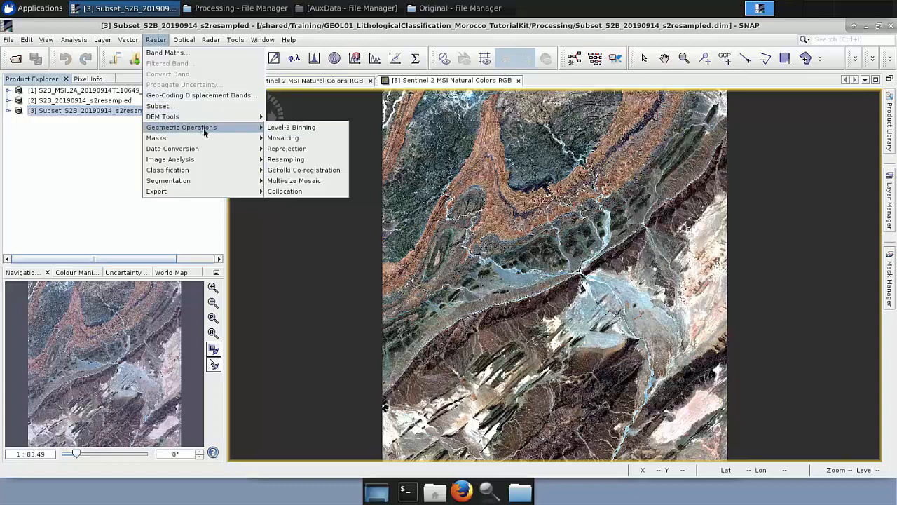
{"action": "left_click", "coordinate": [292, 150]}
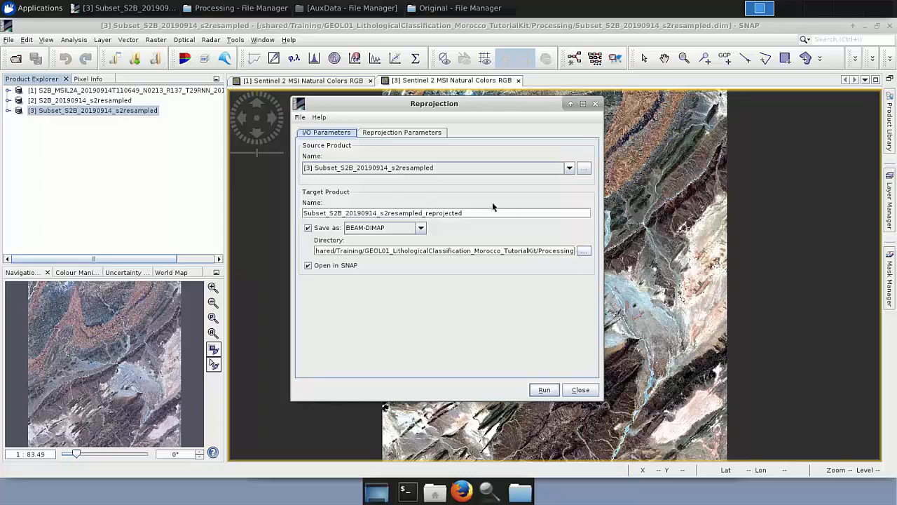
{"action": "left_click", "coordinate": [390, 133]}
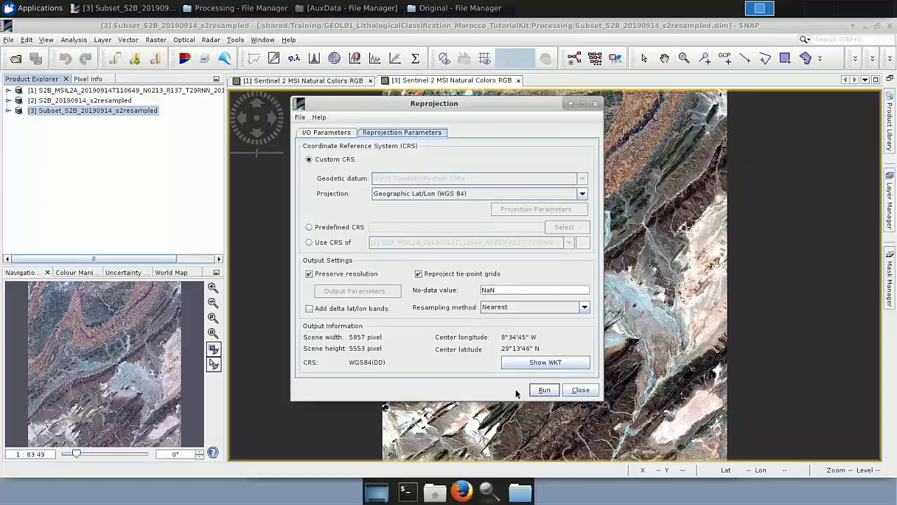
{"action": "left_click", "coordinate": [580, 389]}
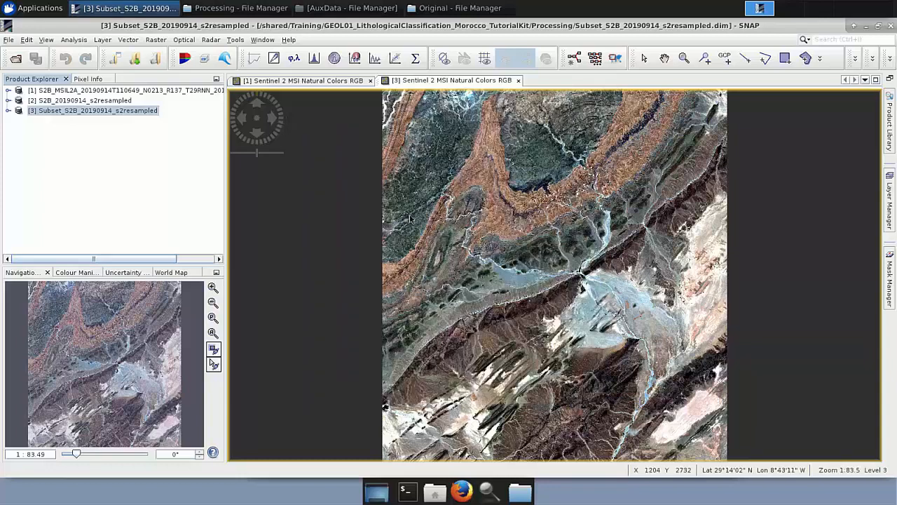
Load Subset_S2B_20190914_s2resampled_reprojected.dim from the Processing folder and open its Sentinel 2 MSI Natural Colors RGB window.
{"action": "left_click", "coordinate": [239, 9]}
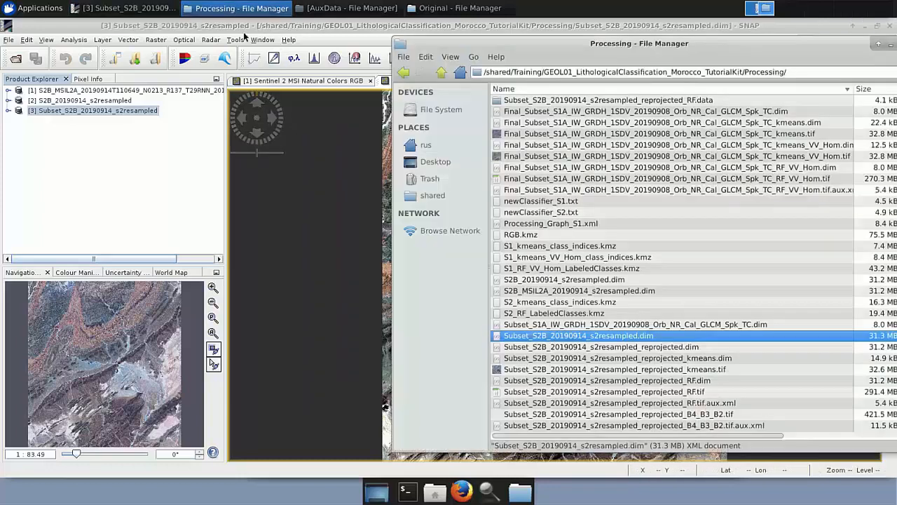
{"action": "left_click", "coordinate": [554, 347]}
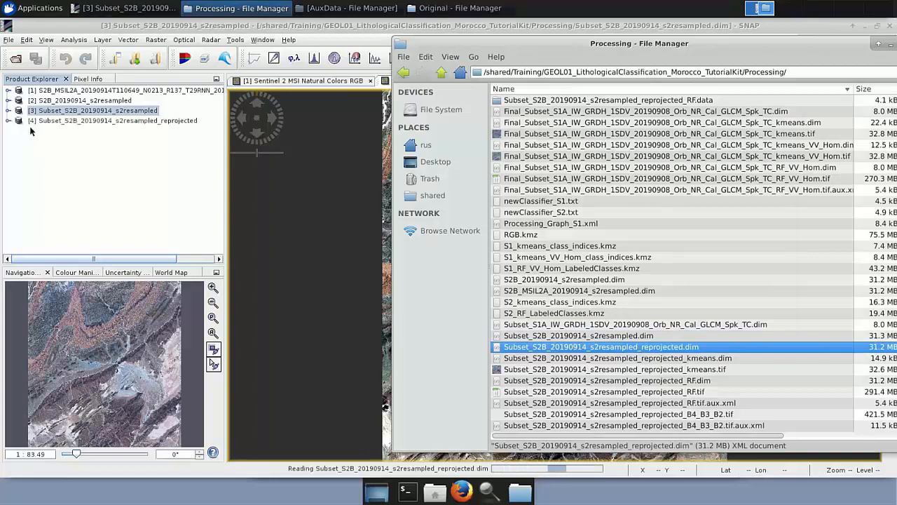
{"action": "left_click", "coordinate": [39, 123]}
{"action": "right_click", "coordinate": [39, 123]}
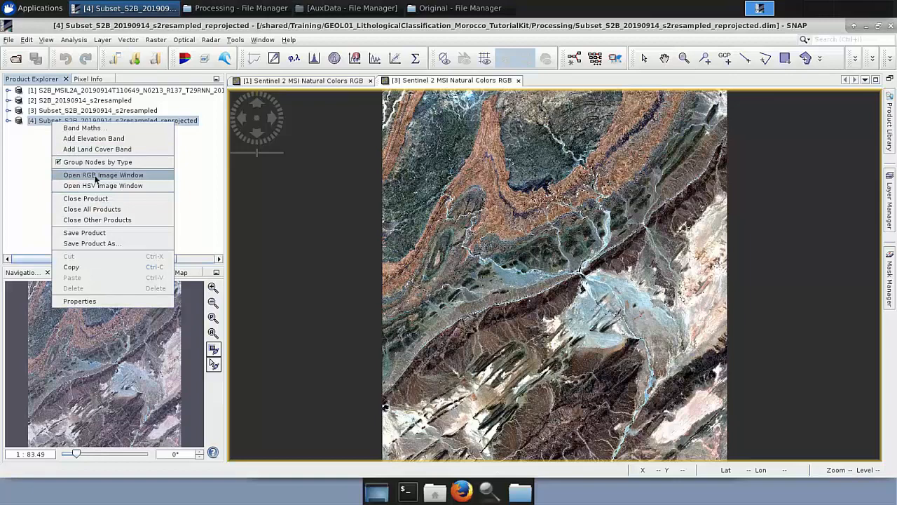
{"action": "left_click", "coordinate": [96, 175]}
{"action": "left_click", "coordinate": [472, 319]}
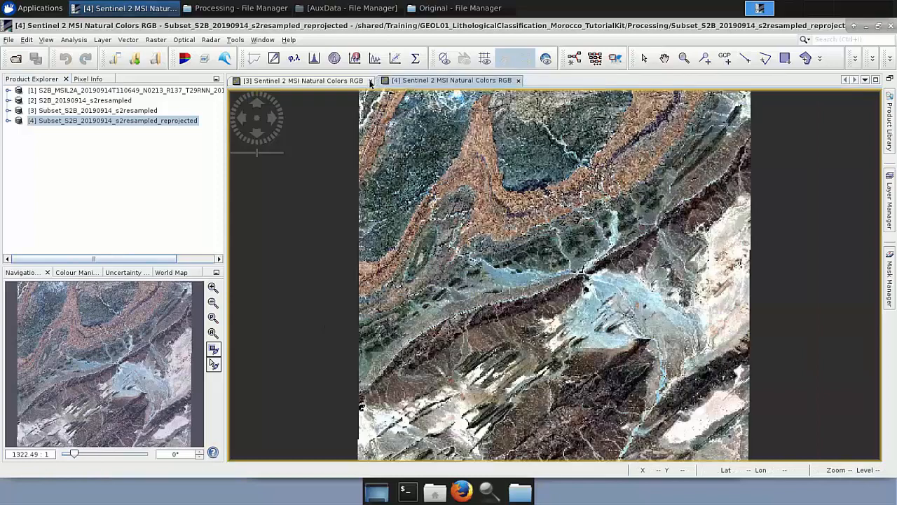
Close all open image windows.
{"action": "left_click", "coordinate": [370, 81]}
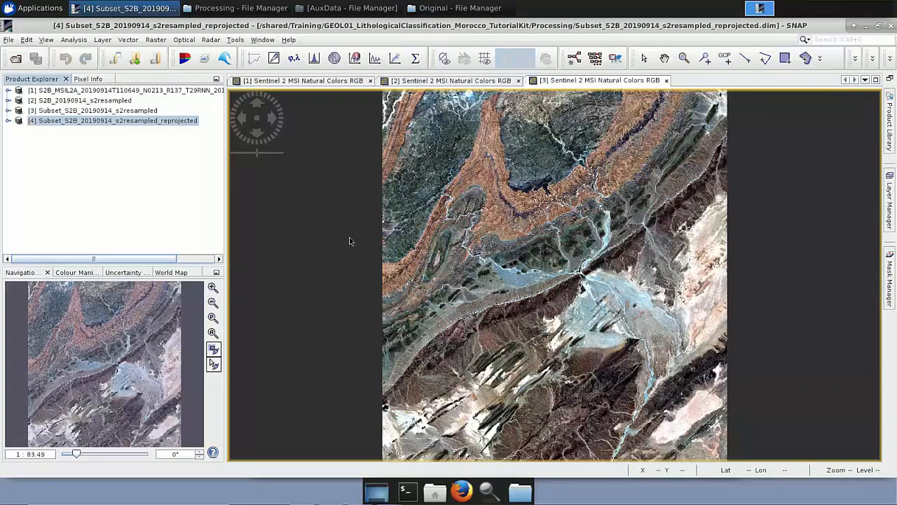
{"action": "left_click", "coordinate": [370, 80]}
{"action": "left_click", "coordinate": [370, 81]}
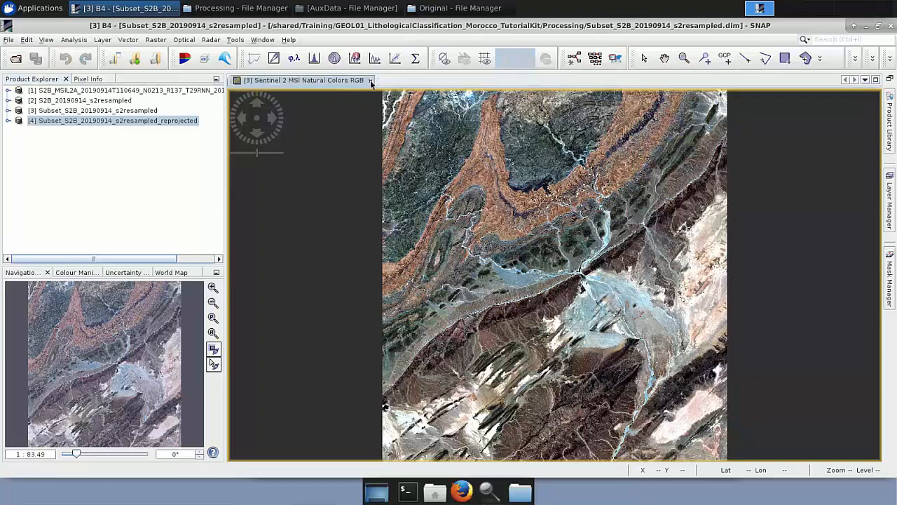
{"action": "left_click", "coordinate": [370, 81]}
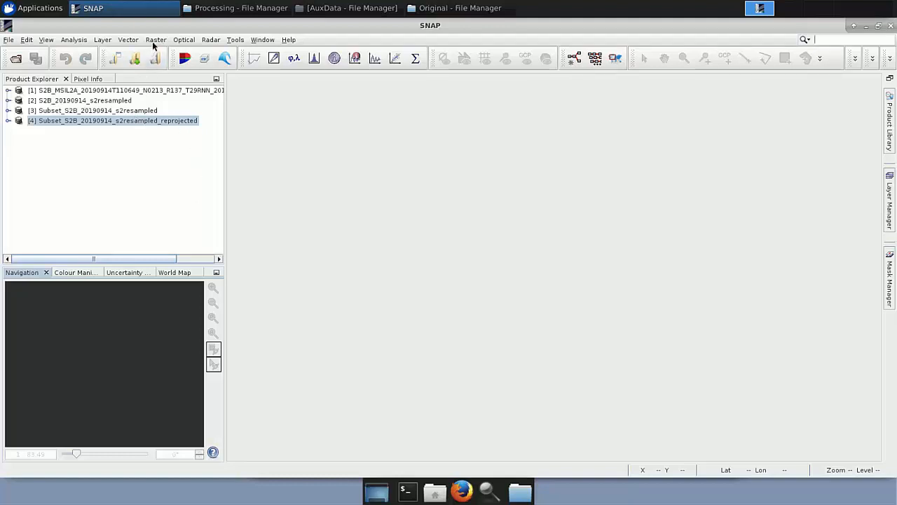
Open K-Means Cluster Analysis and choose the reprojected subset as the source product.
{"action": "left_click", "coordinate": [155, 42]}
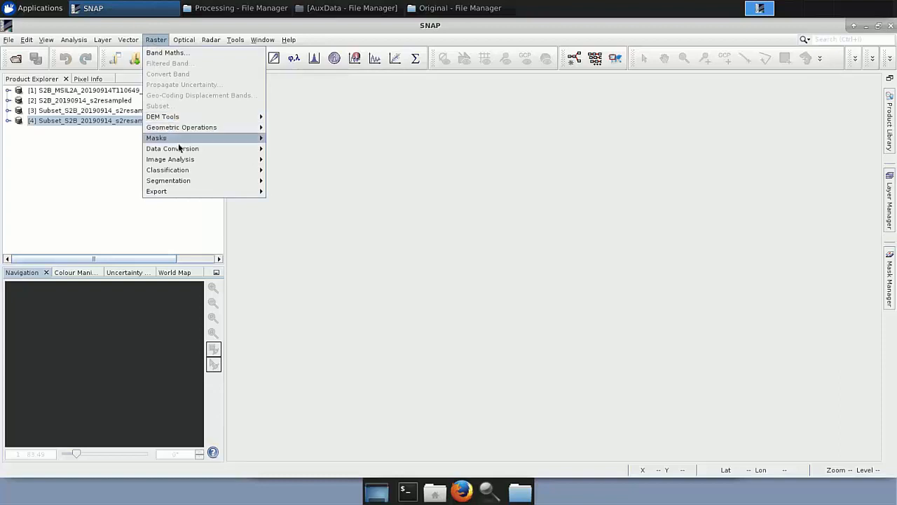
{"action": "mouse_move", "coordinate": [190, 170]}
{"action": "mouse_move", "coordinate": [321, 171]}
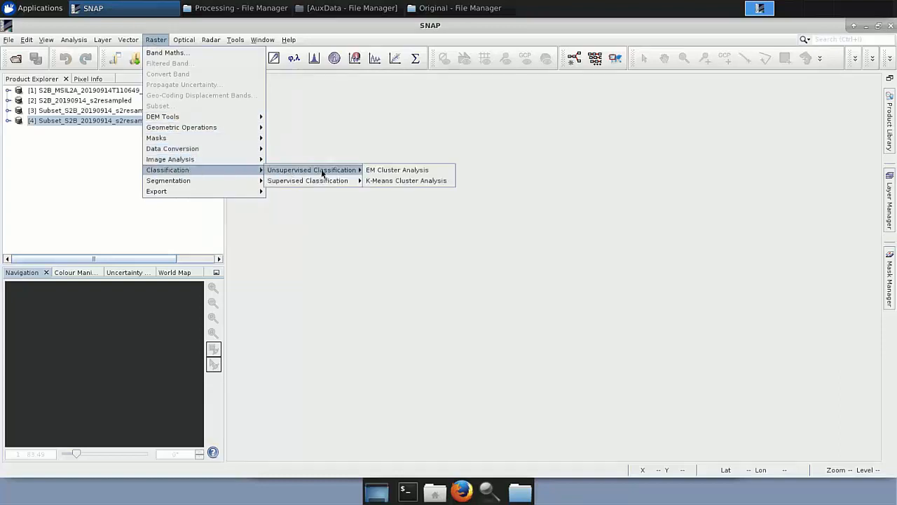
{"action": "left_click", "coordinate": [437, 182]}
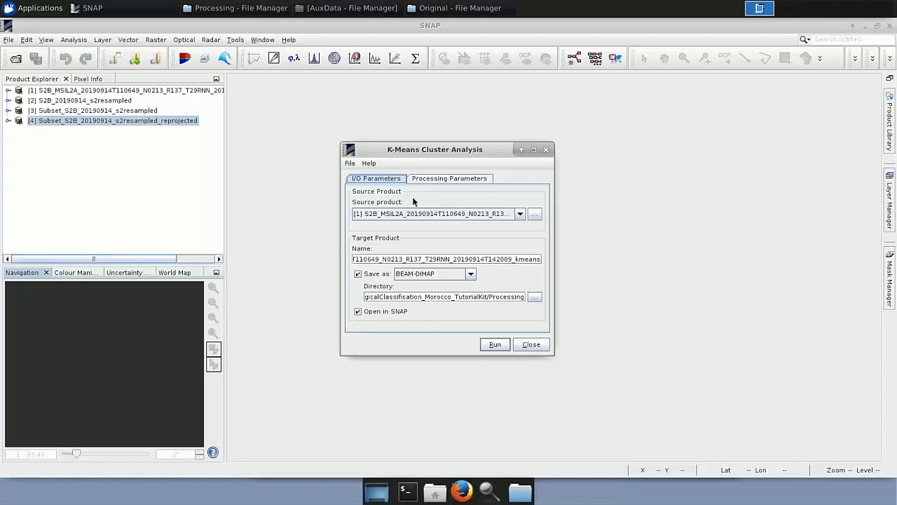
{"action": "left_click", "coordinate": [520, 214]}
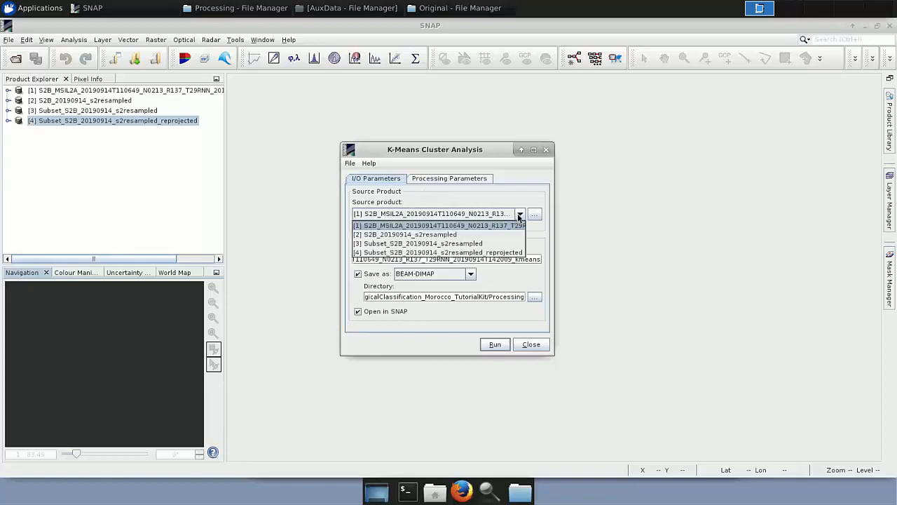
{"action": "left_click", "coordinate": [503, 253]}
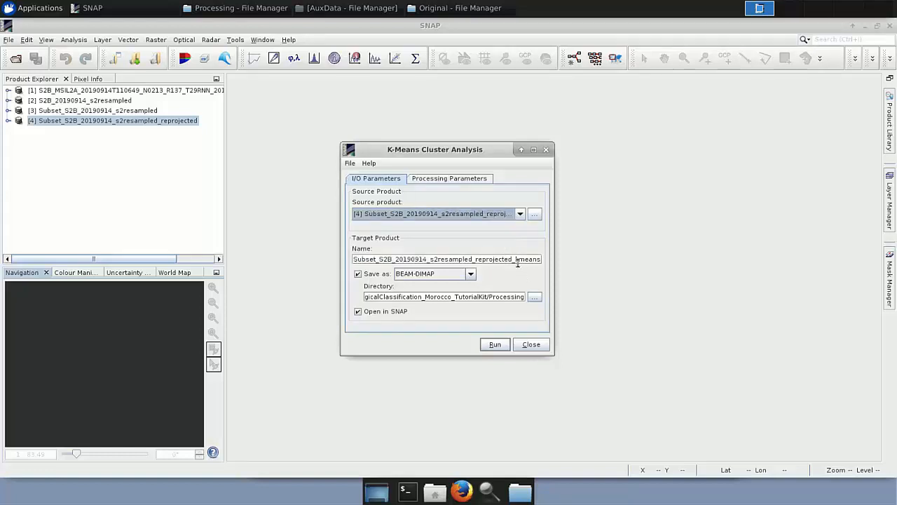
Select bands B2, B3 and B4 as source bands, then close the K-Means dialog without running it.
{"action": "left_click", "coordinate": [469, 179]}
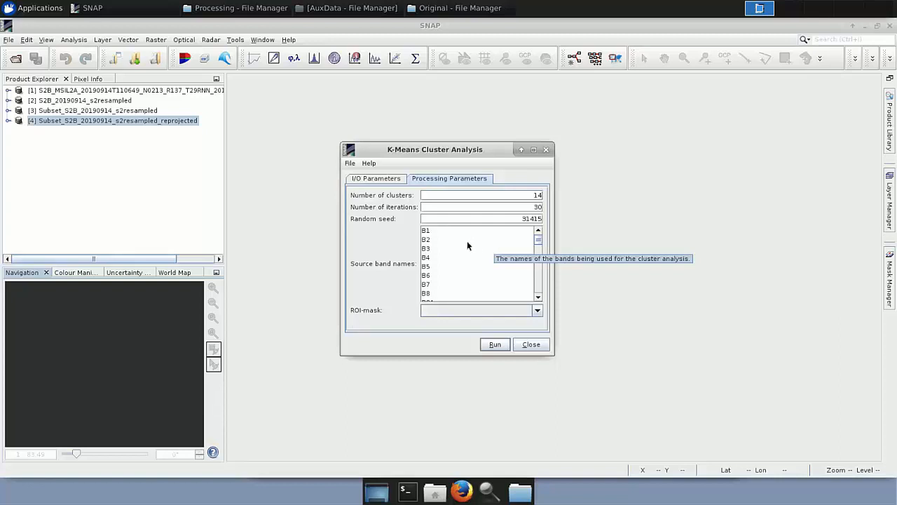
{"action": "left_click", "coordinate": [432, 241]}
{"action": "left_click", "coordinate": [432, 249], "text": "ctrl"}
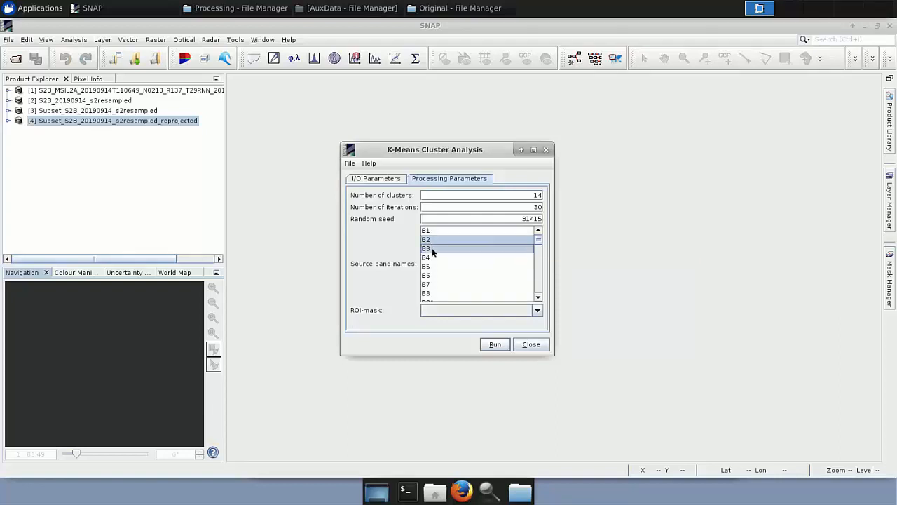
{"action": "left_click", "coordinate": [431, 259], "text": "ctrl"}
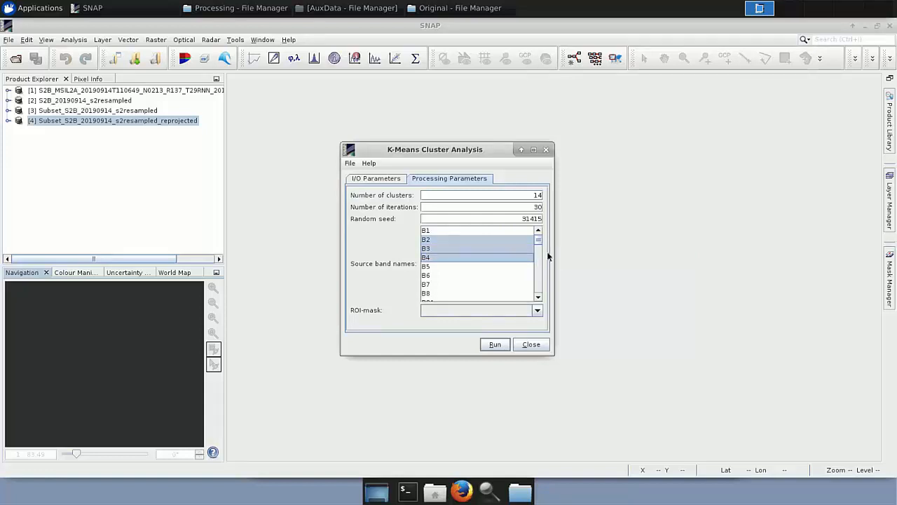
{"action": "left_click", "coordinate": [531, 344]}
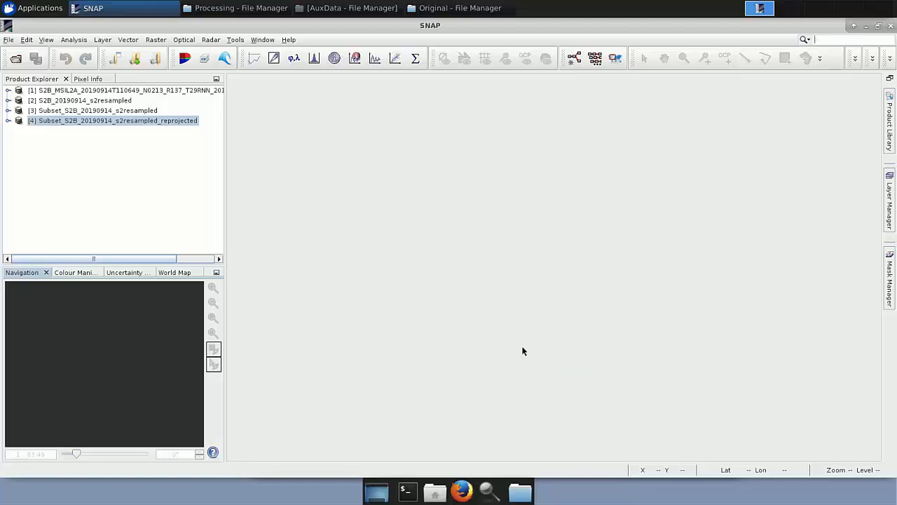
Open Subset_S2B_20190914_s2resampled_reprojected_kmeans.dim from the Processing folder and display and inspect its class_indices band.
{"action": "left_click", "coordinate": [236, 14]}
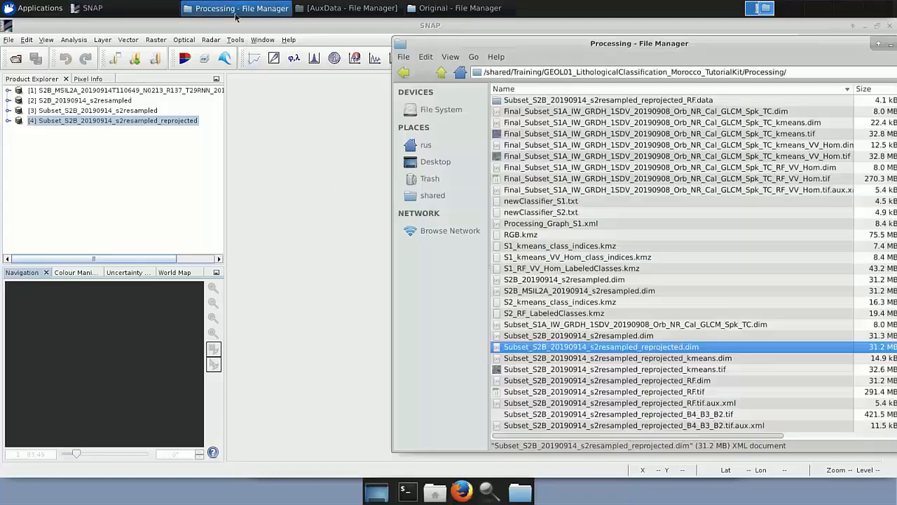
{"action": "left_click", "coordinate": [542, 359]}
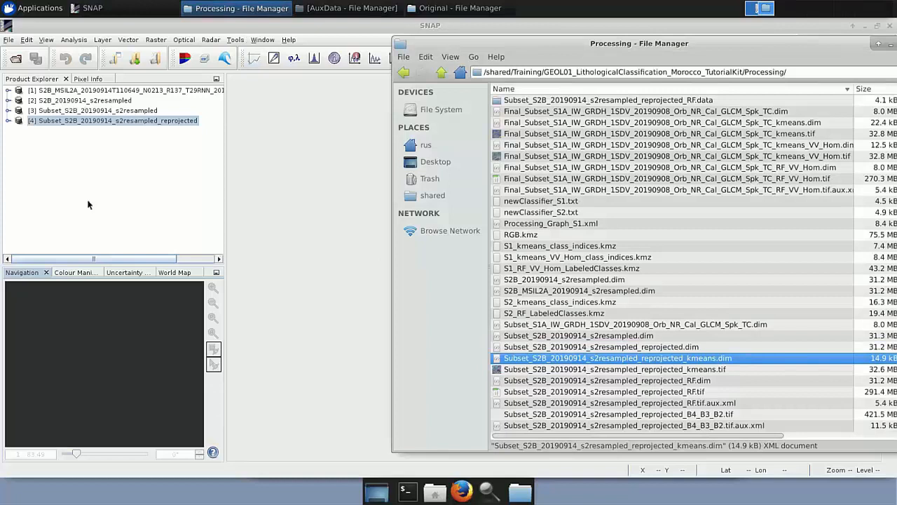
{"action": "left_click_drag", "start_coordinate": [88, 205], "coordinate": [87, 204]}
{"action": "left_click", "coordinate": [274, 182]}
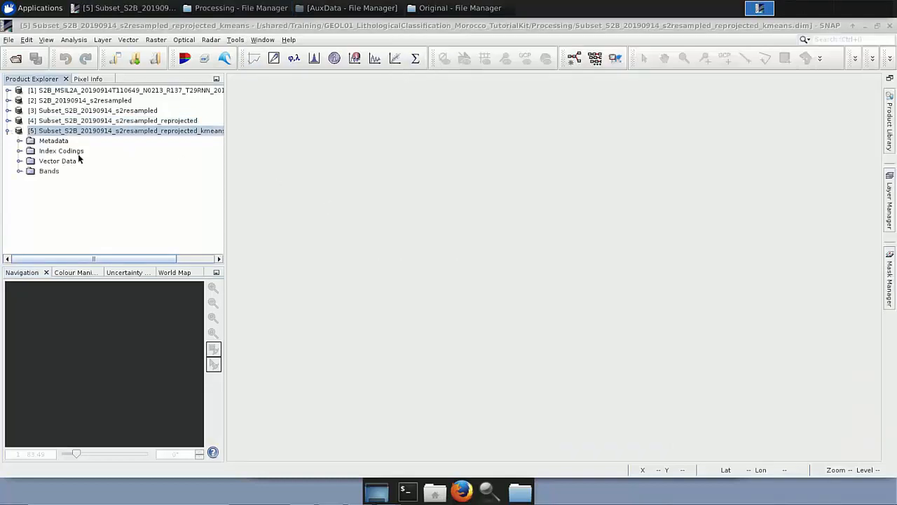
{"action": "left_click", "coordinate": [19, 171]}
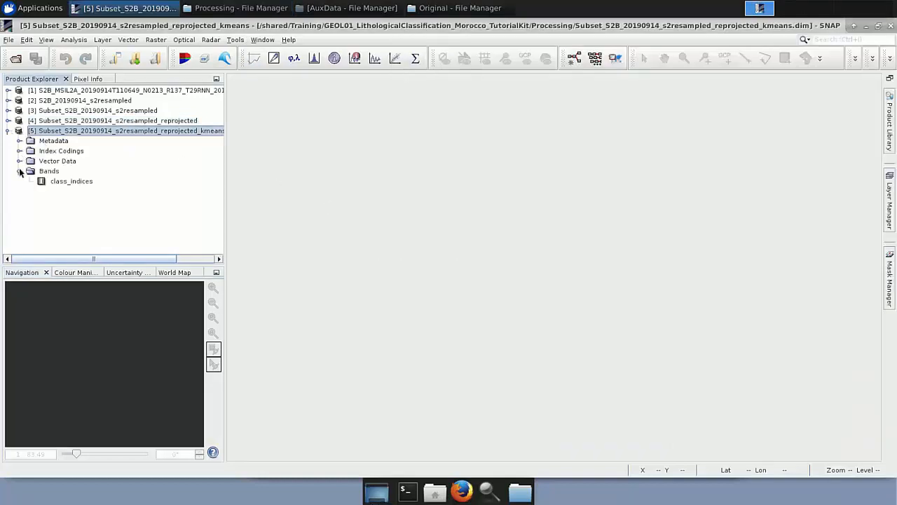
{"action": "double_click", "coordinate": [65, 182]}
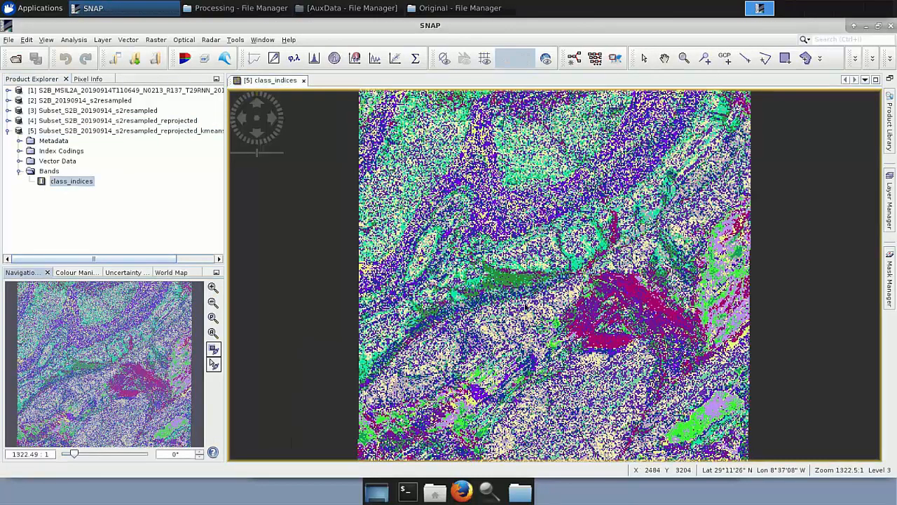
{"action": "scroll", "coordinate": [525, 307], "scroll_direction": "down", "scroll_amount": 4}
{"action": "scroll", "coordinate": [525, 307], "scroll_direction": "down", "scroll_amount": 3}
{"action": "scroll", "coordinate": [524, 307], "scroll_direction": "up", "scroll_amount": 10}
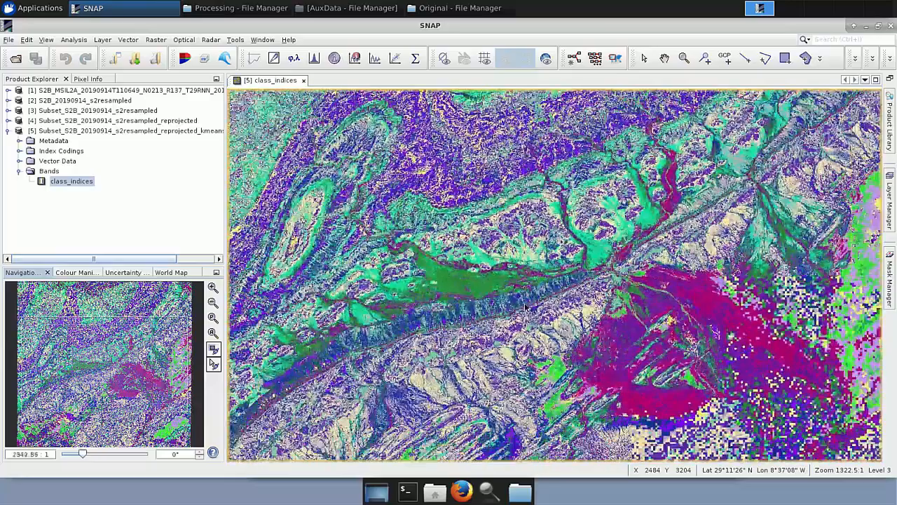
{"action": "scroll", "coordinate": [525, 307], "scroll_direction": "down", "scroll_amount": 3}
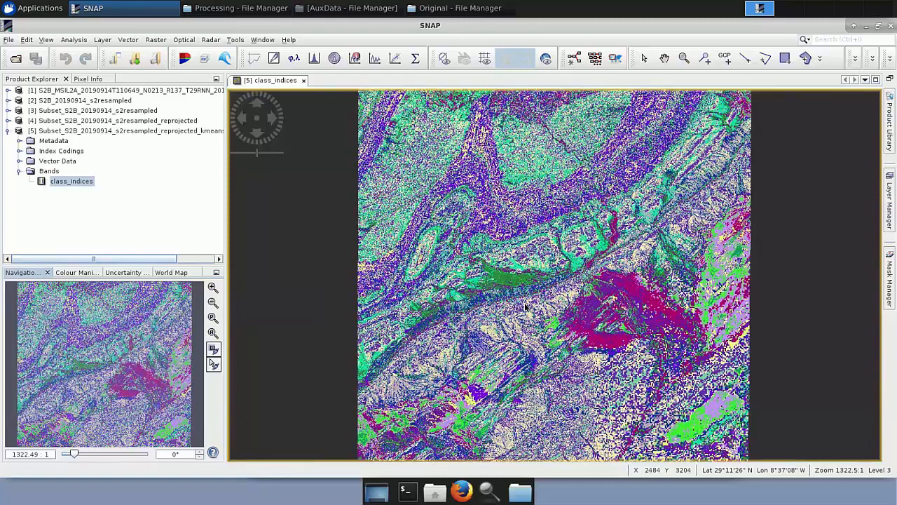
Open a natural-colour RGB image window of the reprojected subset product.
{"action": "right_click", "coordinate": [165, 122]}
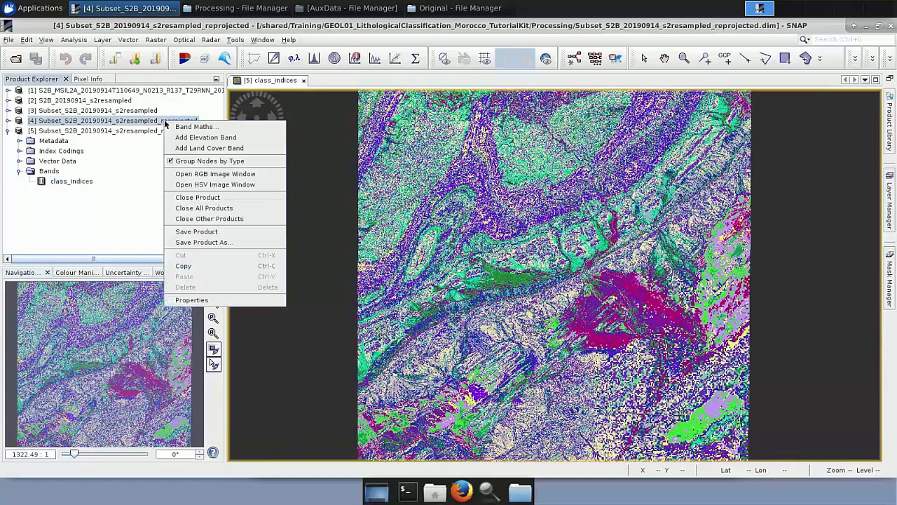
{"action": "left_click", "coordinate": [188, 175]}
{"action": "left_click", "coordinate": [468, 318]}
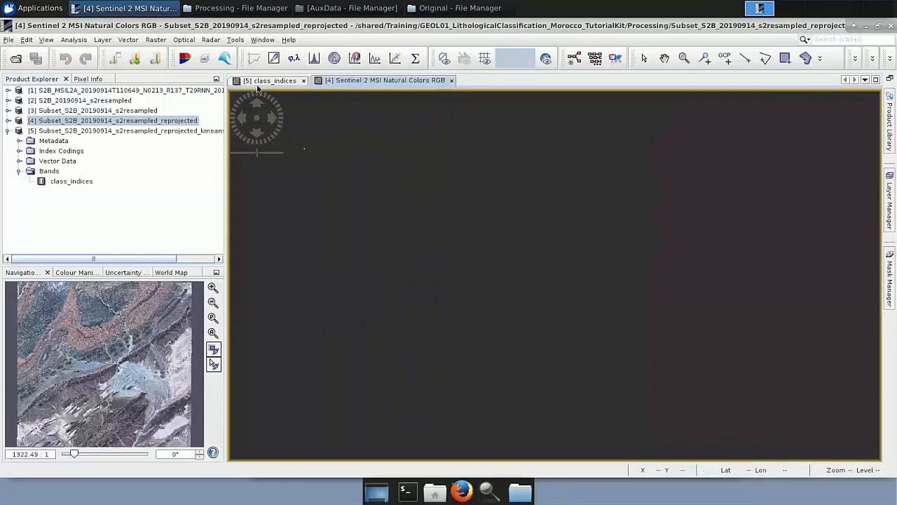
Tile the RGB and class_indices windows horizontally and zoom both to the full image extent.
{"action": "left_click", "coordinate": [261, 39]}
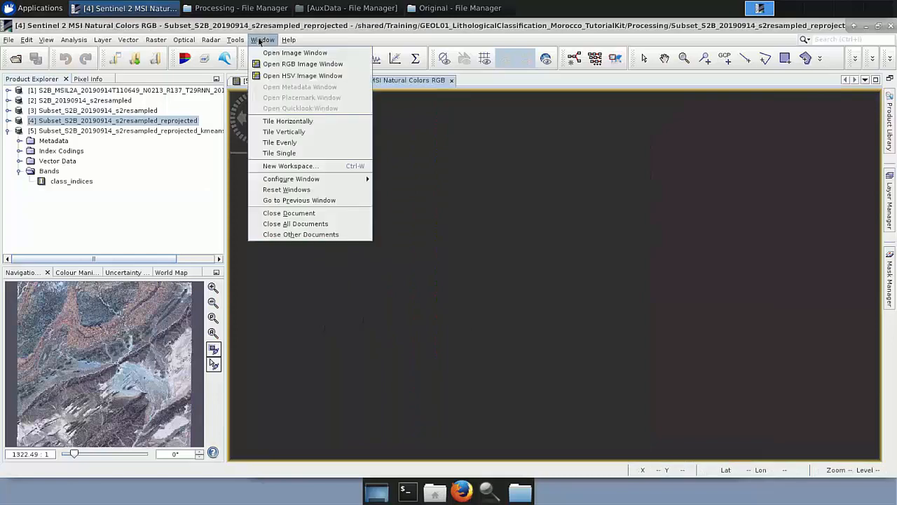
{"action": "left_click", "coordinate": [286, 122]}
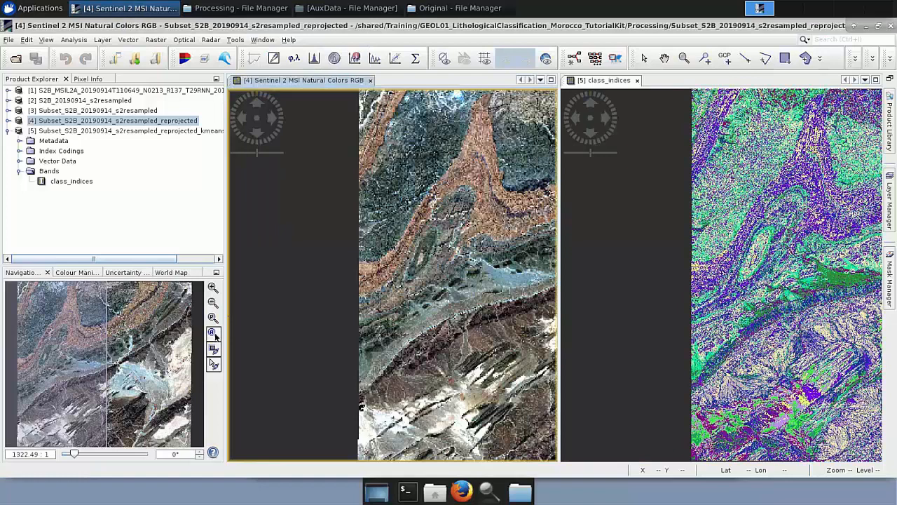
{"action": "left_click", "coordinate": [214, 335]}
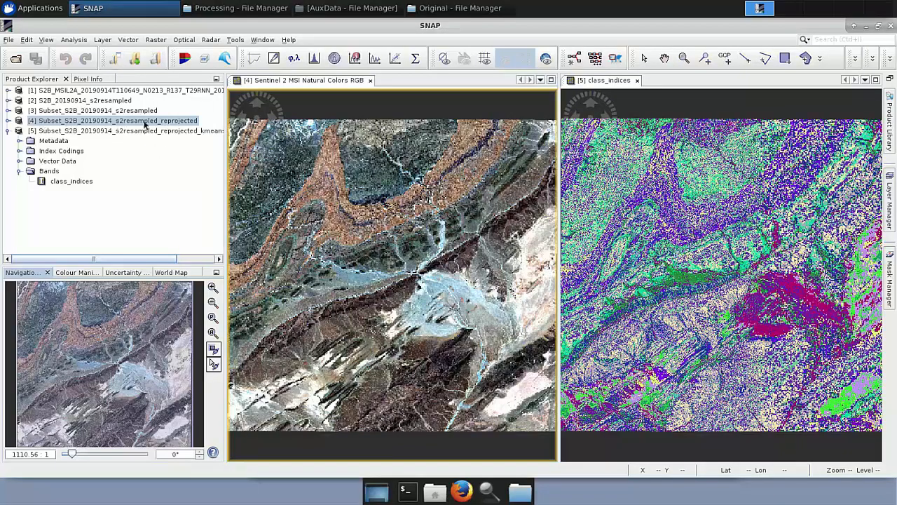
Start an ESRI shapefile import into the reprojected subset product and browse into the Geology_Morocco folder.
{"action": "left_click", "coordinate": [9, 121]}
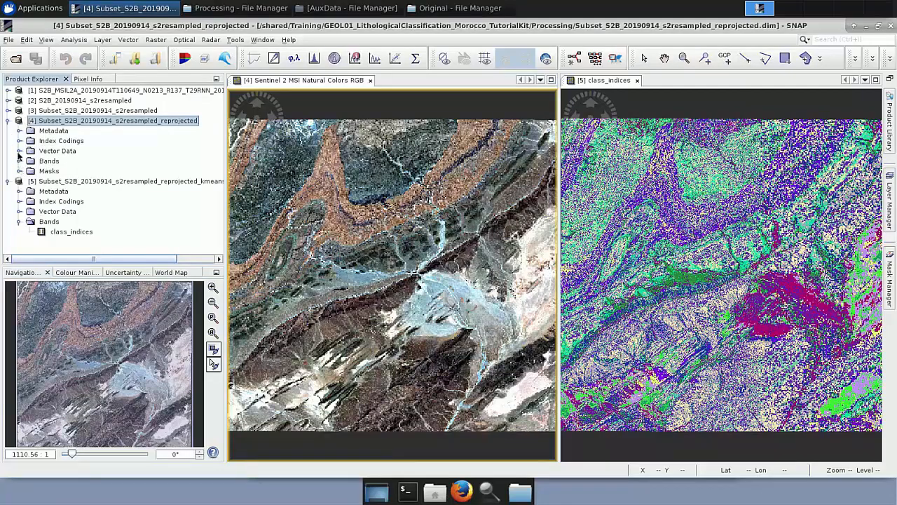
{"action": "left_click", "coordinate": [19, 152]}
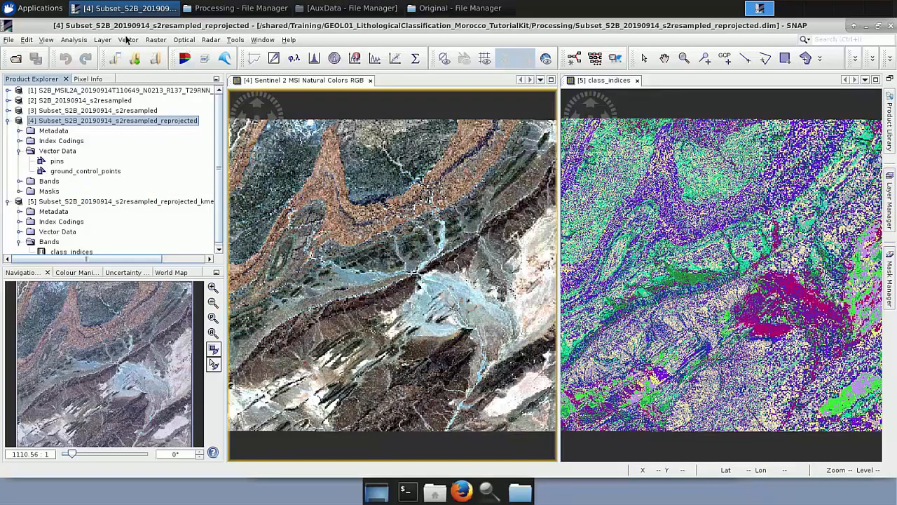
{"action": "left_click", "coordinate": [128, 40]}
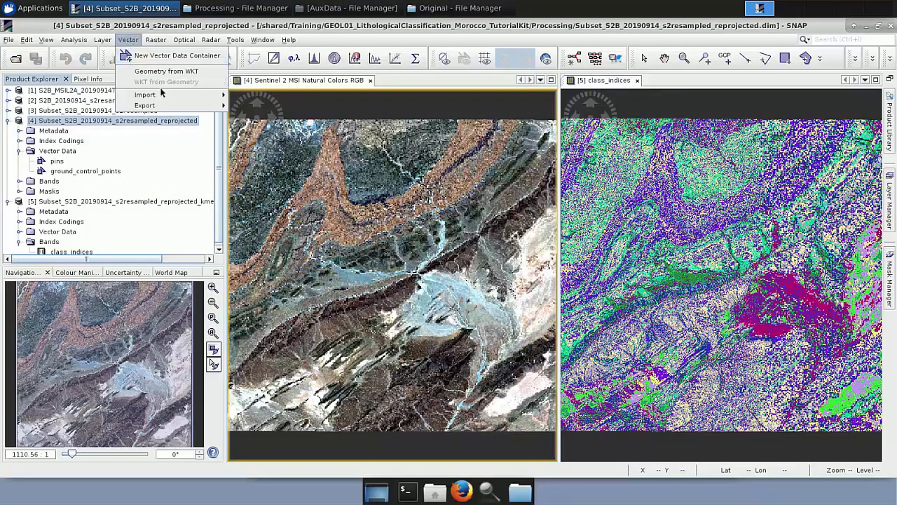
{"action": "mouse_move", "coordinate": [164, 94]}
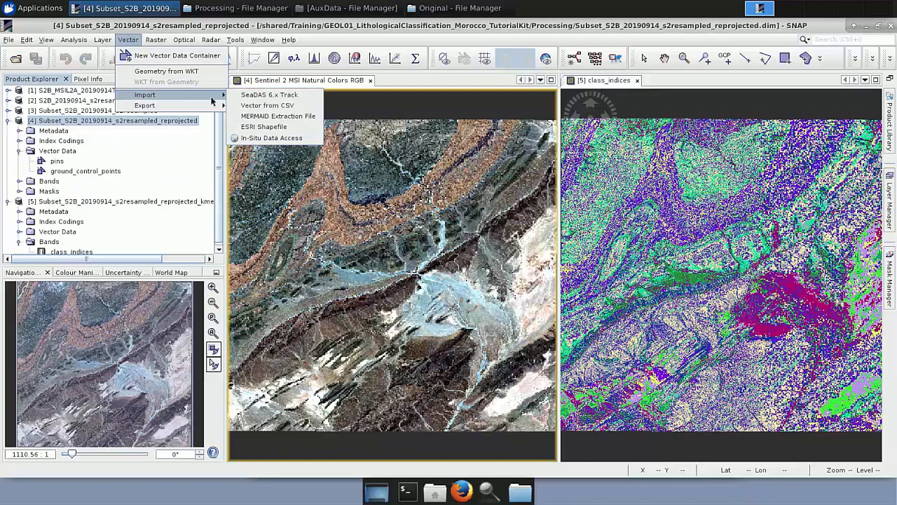
{"action": "left_click", "coordinate": [286, 127]}
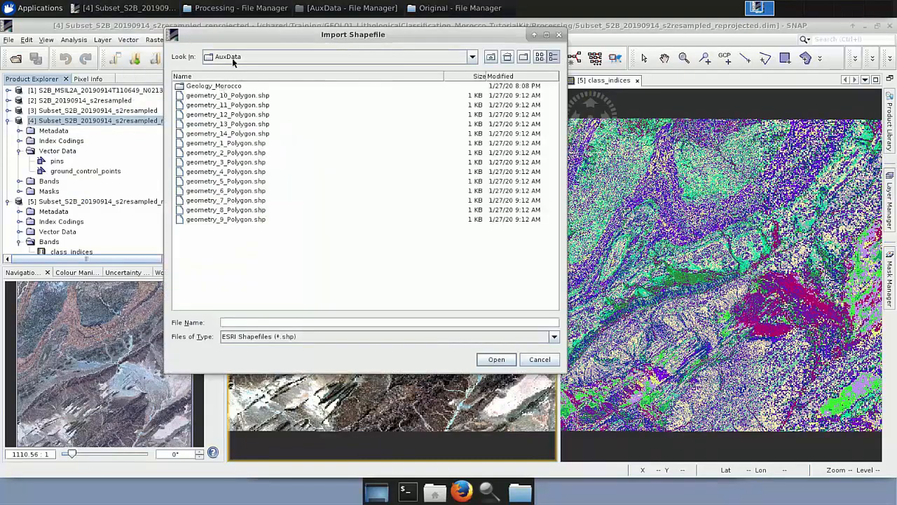
{"action": "double_click", "coordinate": [227, 85]}
{"action": "left_click", "coordinate": [228, 87]}
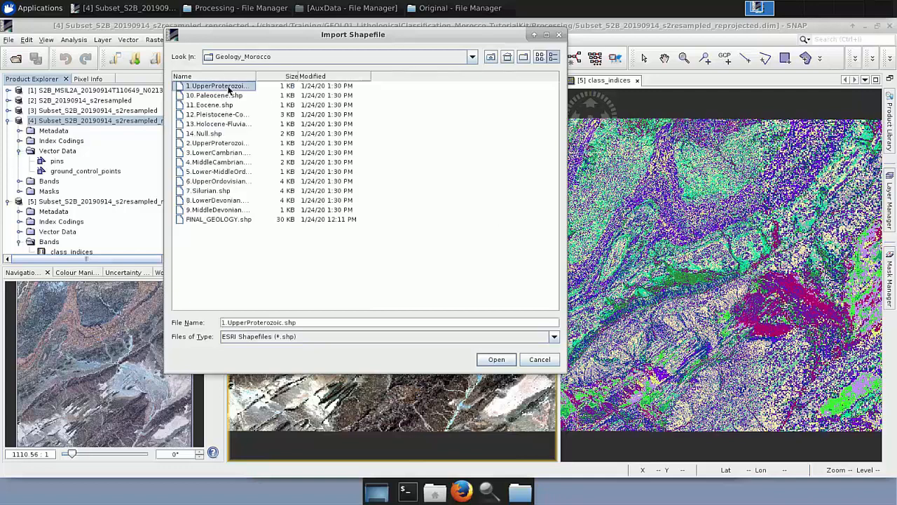
Select all geology shapefiles from 1.UpperProterozoic.shp to 9.MiddleDevonian.shp, leaving out FINAL_GEOLOGY.shp, and open them.
{"action": "key", "text": "shift+Down"}
{"action": "key", "text": "shift+Down"}
{"action": "key", "text": "shift+Down"}
{"action": "key", "text": "shift+Down"}
{"action": "key", "text": "shift+Down"}
{"action": "key", "text": "shift+Down"}
{"action": "key", "text": "shift+Down"}
{"action": "key", "text": "shift+Down"}
{"action": "key", "text": "shift+Down"}
{"action": "key", "text": "shift+Down"}
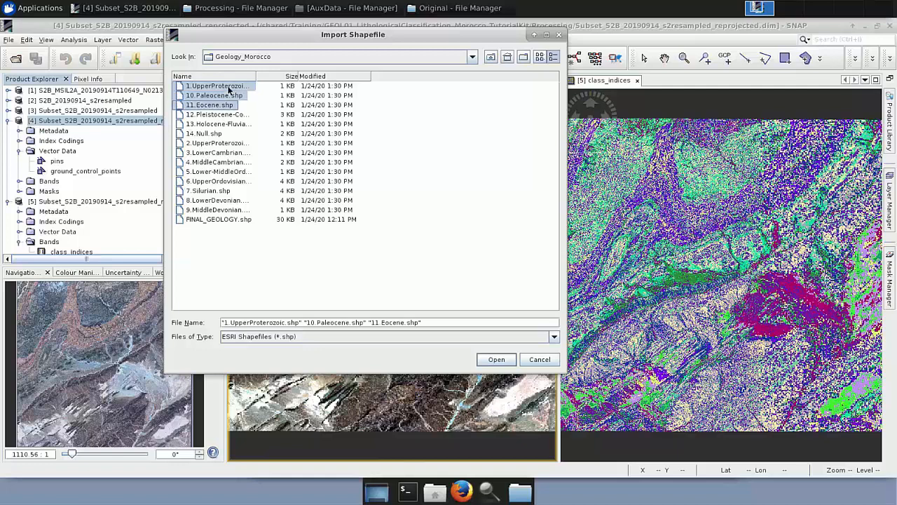
{"action": "key", "text": "shift+Down"}
{"action": "key", "text": "shift+Down"}
{"action": "key", "text": "shift+Down"}
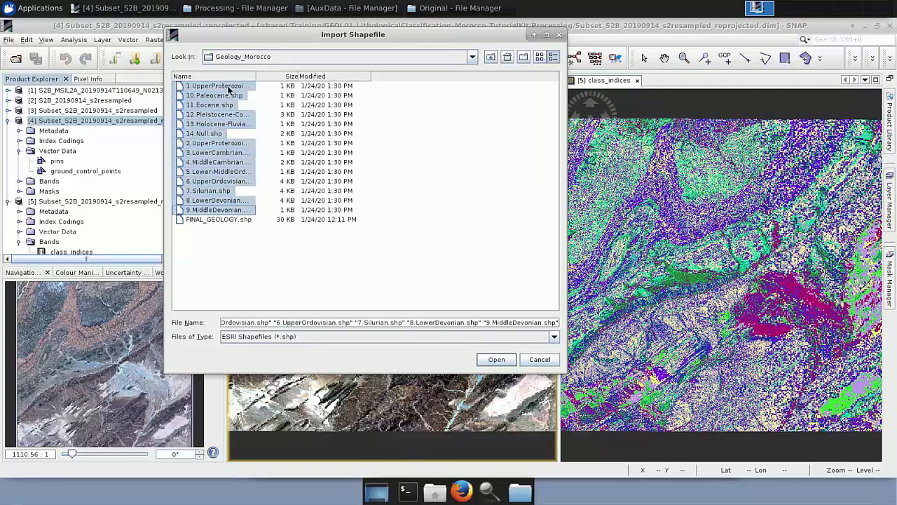
{"action": "left_click", "coordinate": [492, 361]}
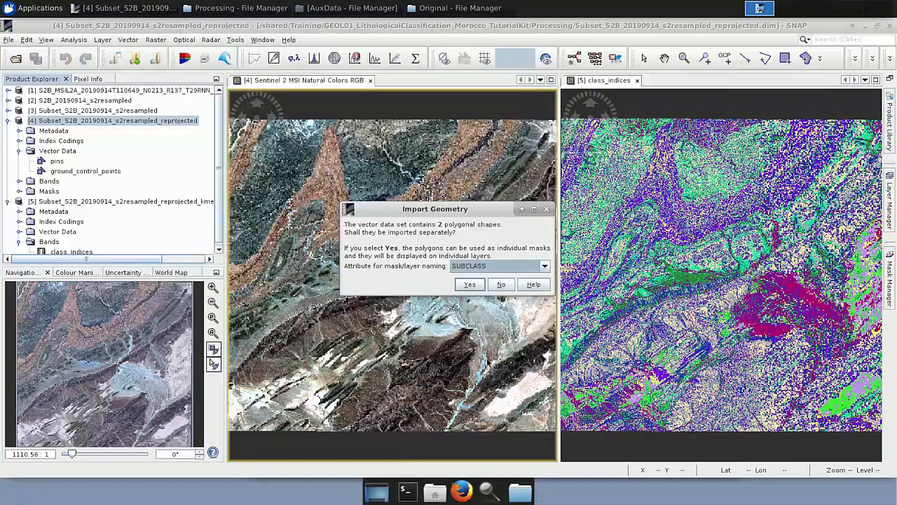
For the first imported geology shapefiles, choose CODE_DES_1 as the layer naming attribute and decline importing polygons separately.
{"action": "left_click", "coordinate": [545, 267]}
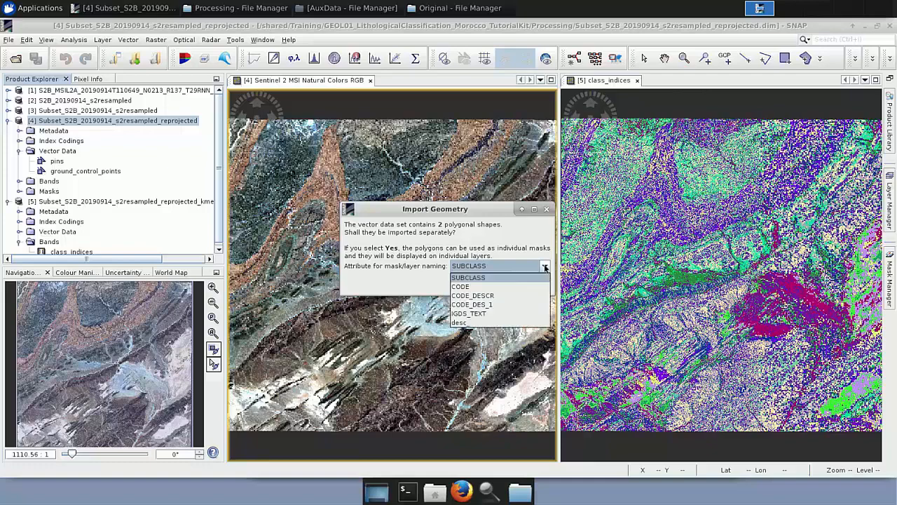
{"action": "left_click", "coordinate": [496, 305]}
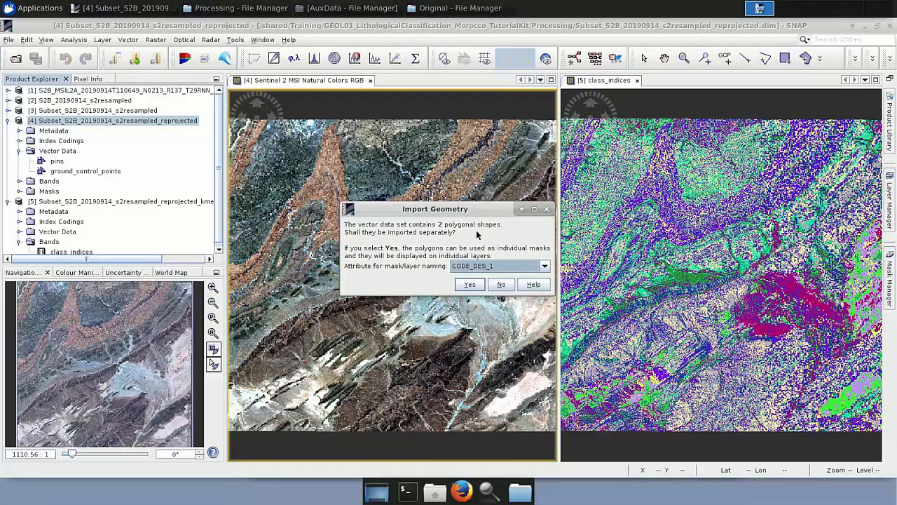
{"action": "left_click", "coordinate": [501, 284]}
{"action": "left_click", "coordinate": [544, 266]}
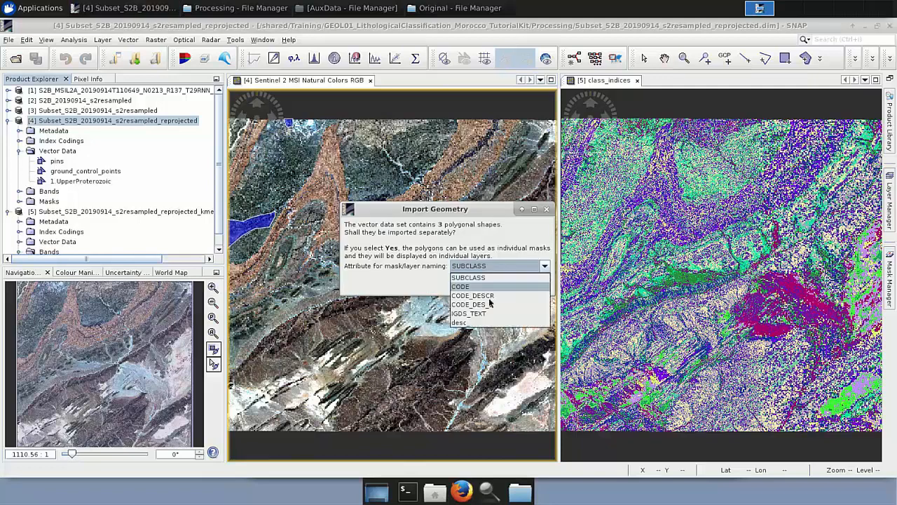
{"action": "left_click", "coordinate": [494, 305]}
{"action": "left_click", "coordinate": [499, 283]}
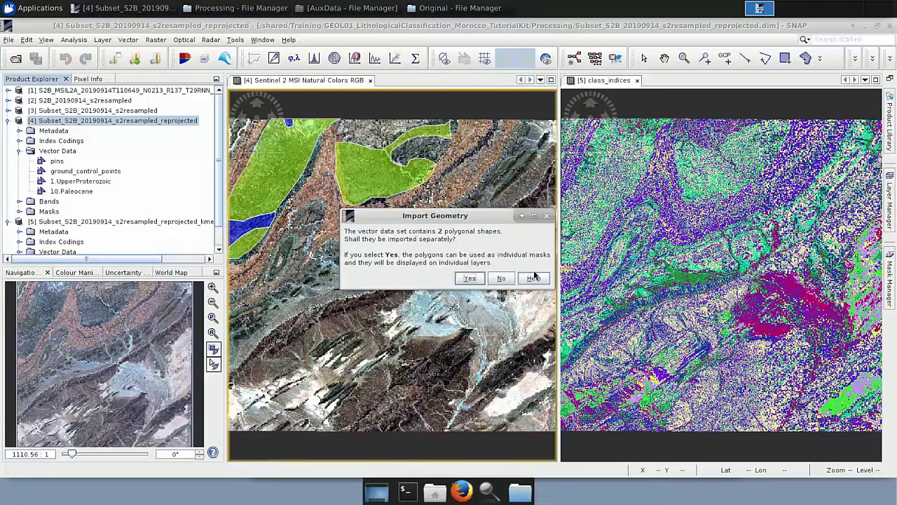
{"action": "left_click", "coordinate": [501, 279]}
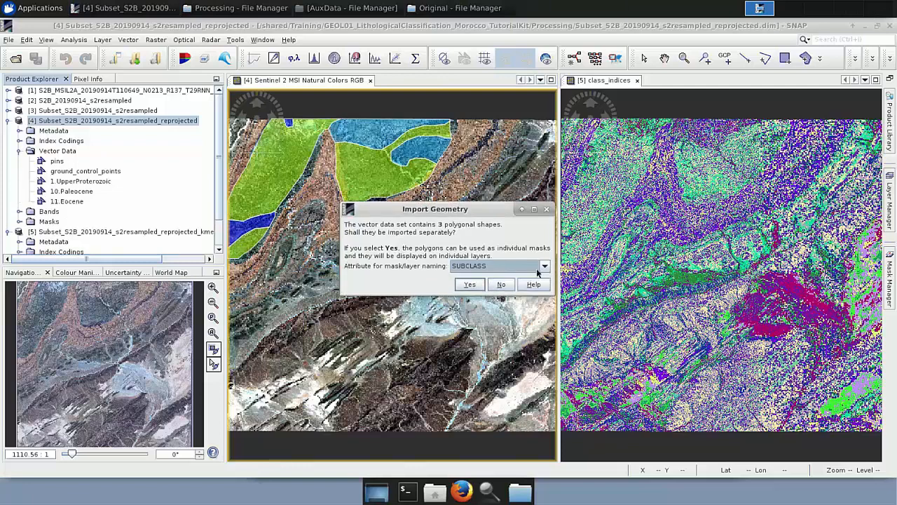
{"action": "left_click", "coordinate": [545, 266]}
{"action": "left_click", "coordinate": [491, 303]}
{"action": "left_click", "coordinate": [500, 283]}
Answer the next geology import prompts the same way, picking CODE_DES_1 for naming and declining separate polygon import.
{"action": "left_click", "coordinate": [545, 267]}
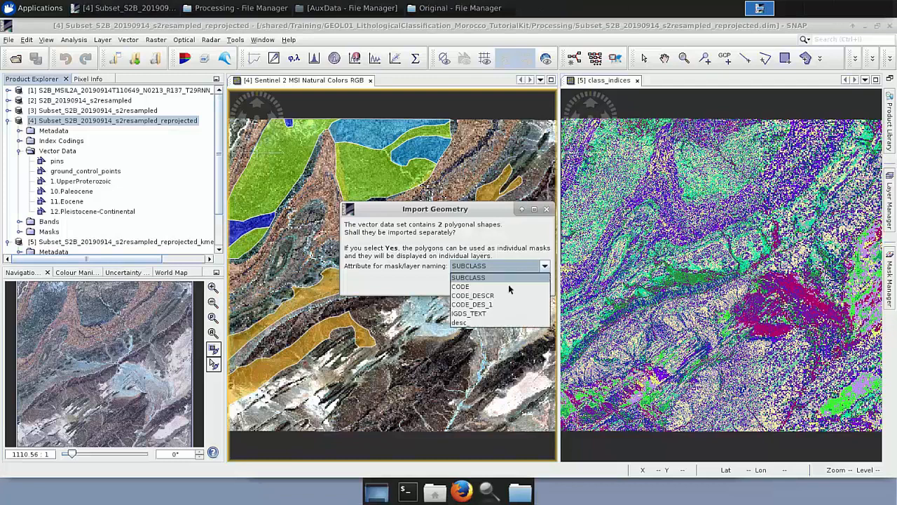
{"action": "left_click", "coordinate": [491, 303]}
{"action": "left_click", "coordinate": [499, 284]}
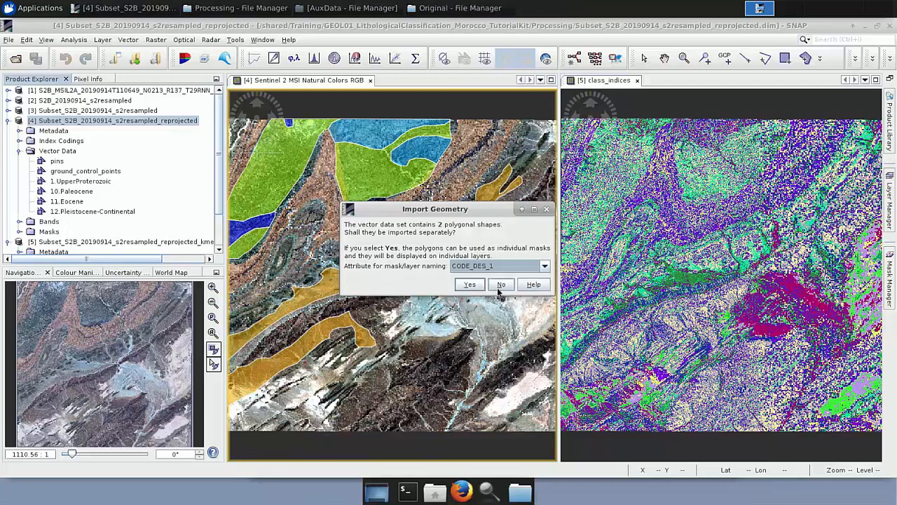
{"action": "left_click", "coordinate": [545, 267]}
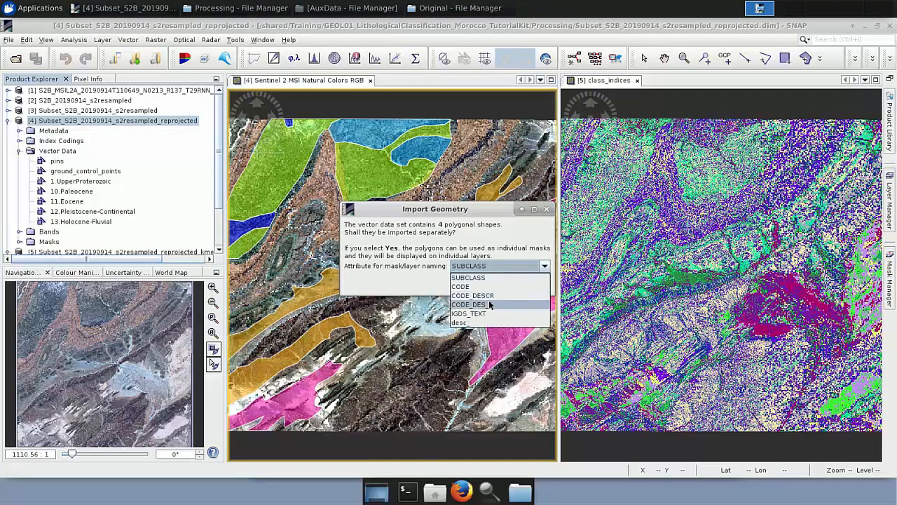
{"action": "left_click", "coordinate": [490, 304]}
{"action": "left_click", "coordinate": [499, 285]}
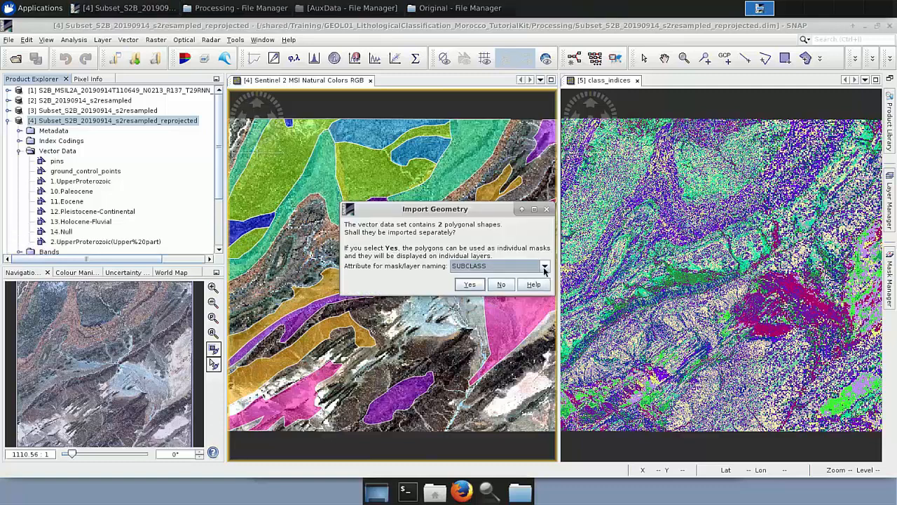
{"action": "left_click", "coordinate": [545, 267]}
{"action": "left_click", "coordinate": [488, 305]}
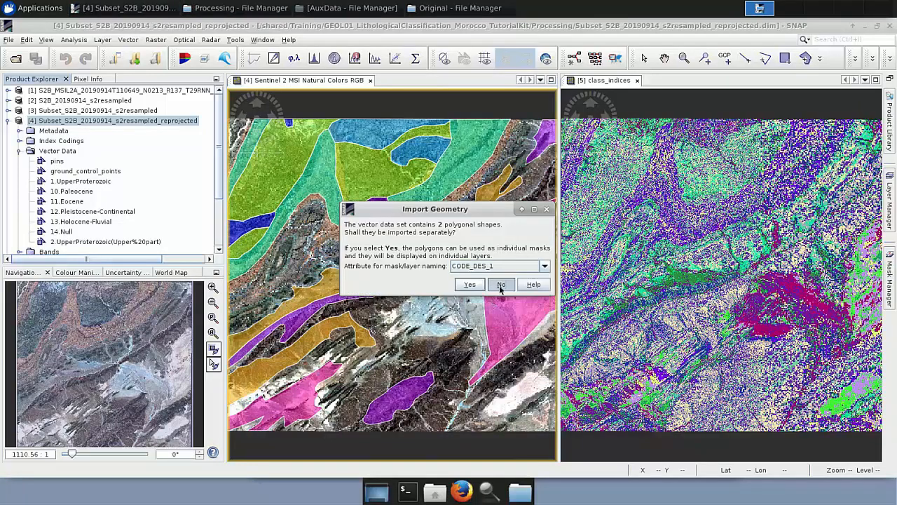
{"action": "left_click", "coordinate": [500, 284]}
{"action": "left_click", "coordinate": [544, 268]}
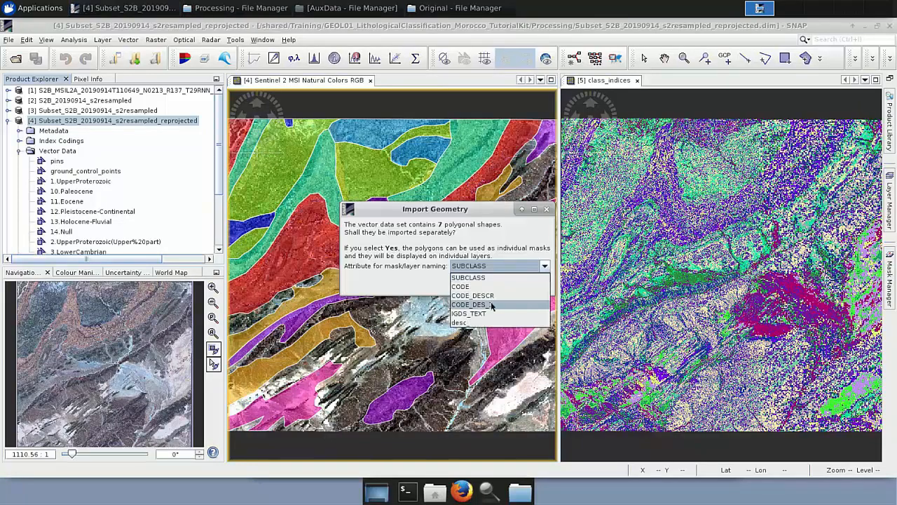
{"action": "left_click", "coordinate": [488, 304]}
{"action": "left_click", "coordinate": [500, 285]}
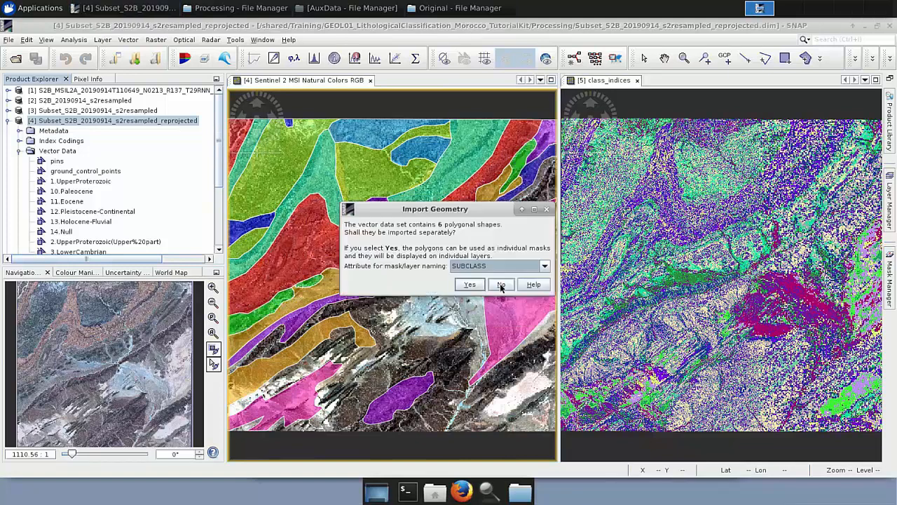
Complete the remaining geology import prompts with CODE_DES_1 as naming attribute and no separate polygon layers.
{"action": "left_click", "coordinate": [546, 268]}
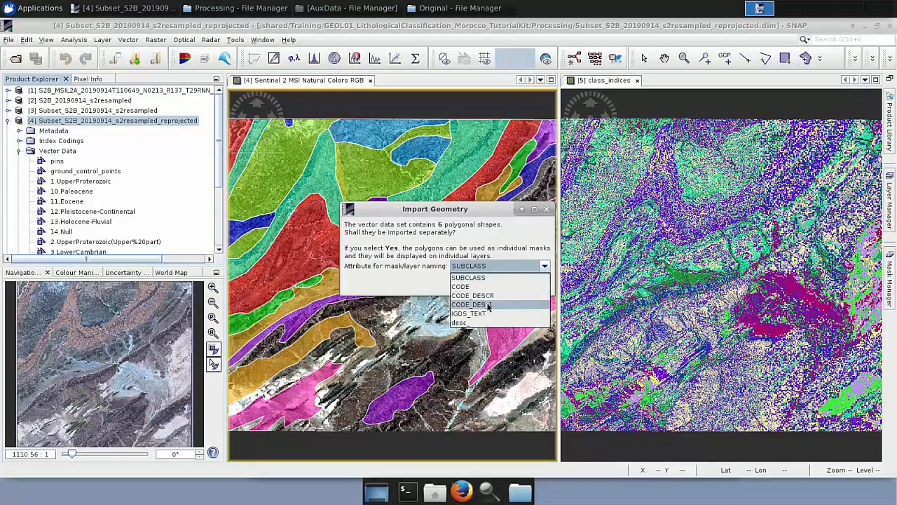
{"action": "left_click", "coordinate": [489, 304]}
{"action": "left_click", "coordinate": [502, 284]}
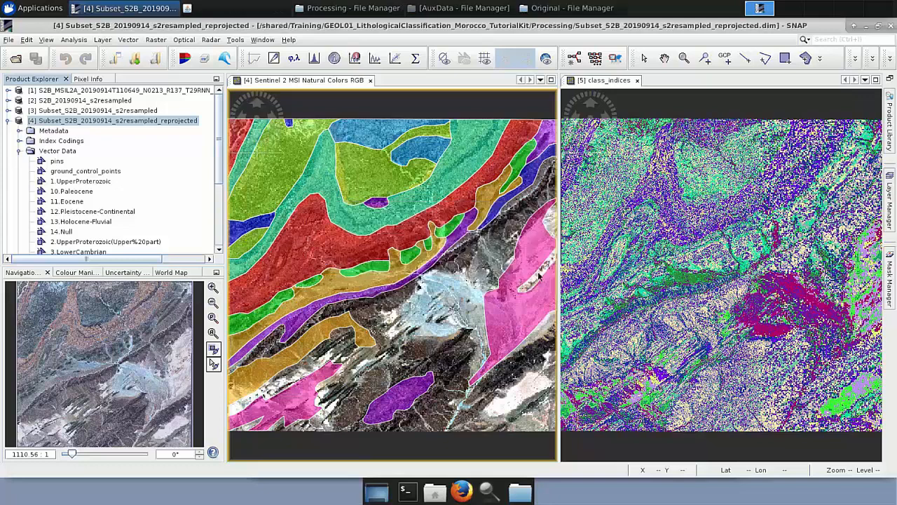
{"action": "left_click", "coordinate": [541, 267]}
{"action": "left_click", "coordinate": [488, 305]}
{"action": "left_click", "coordinate": [502, 284]}
{"action": "left_click", "coordinate": [541, 267]}
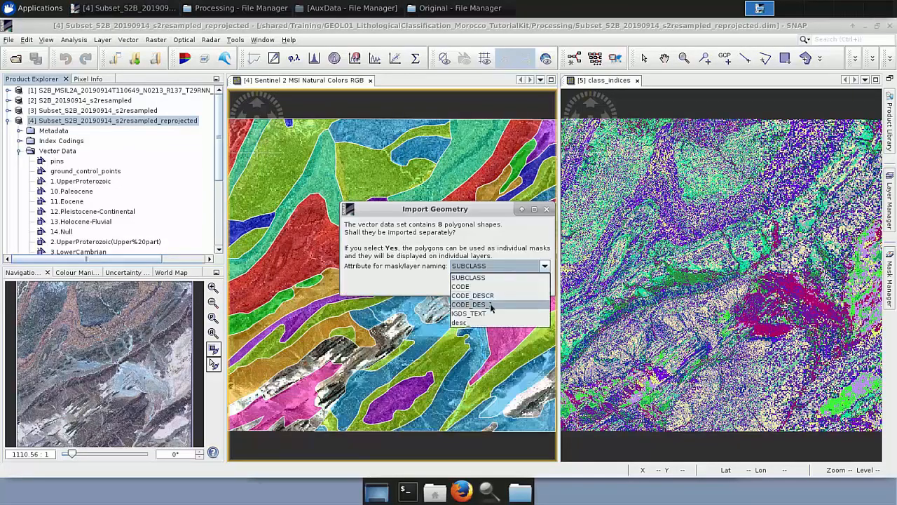
{"action": "left_click", "coordinate": [489, 304]}
{"action": "left_click", "coordinate": [502, 284]}
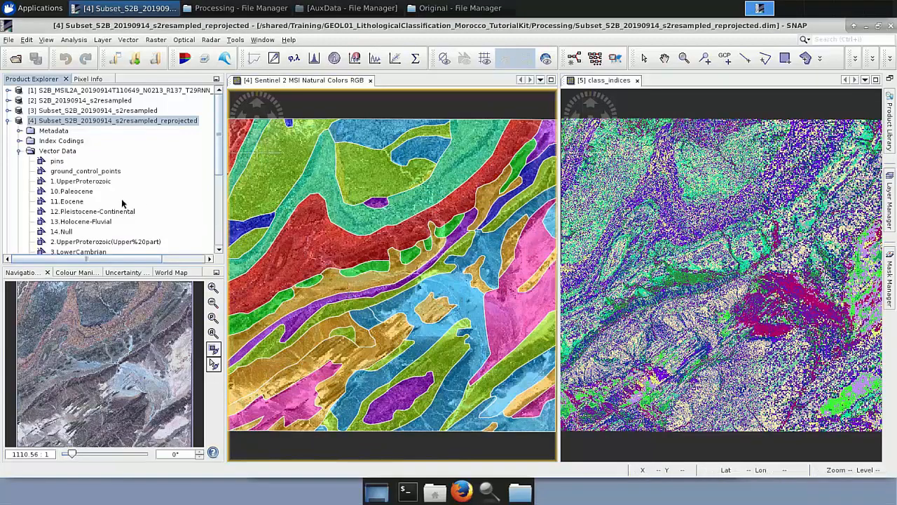
Activate the class_indices view and start an ESRI shapefile import, moving up to the AuxData folder.
{"action": "scroll", "coordinate": [122, 203], "scroll_direction": "down", "scroll_amount": 2}
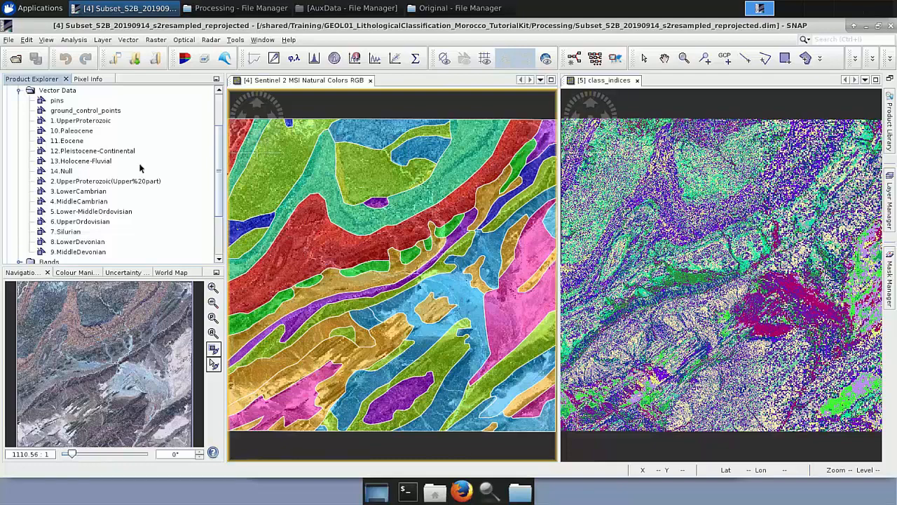
{"action": "left_click", "coordinate": [123, 41]}
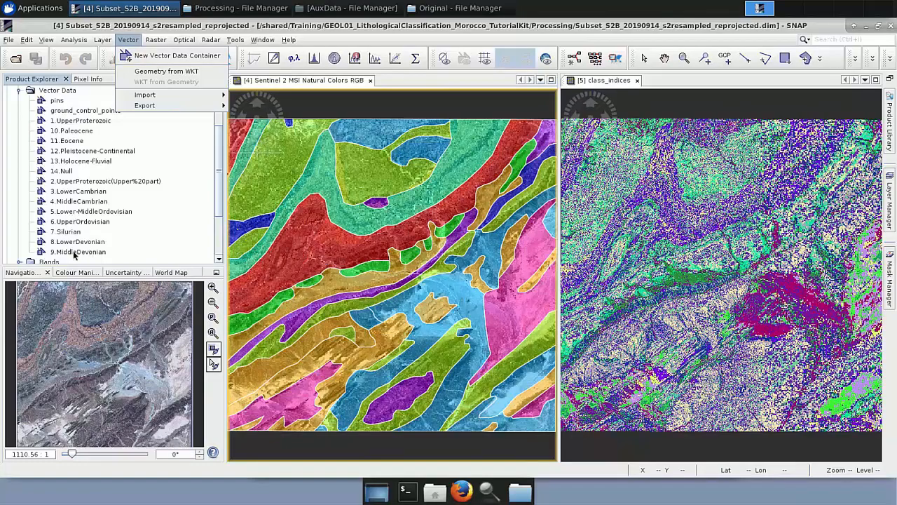
{"action": "left_click", "coordinate": [691, 81]}
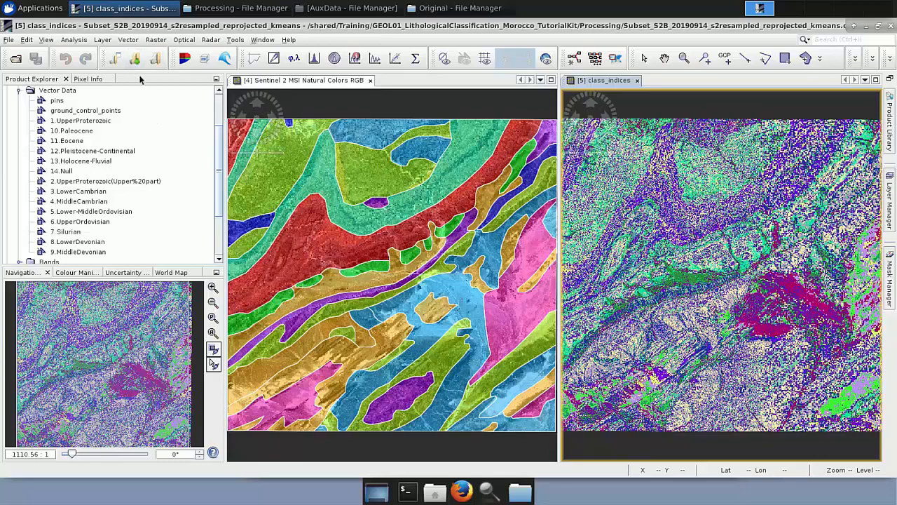
{"action": "left_click", "coordinate": [129, 40]}
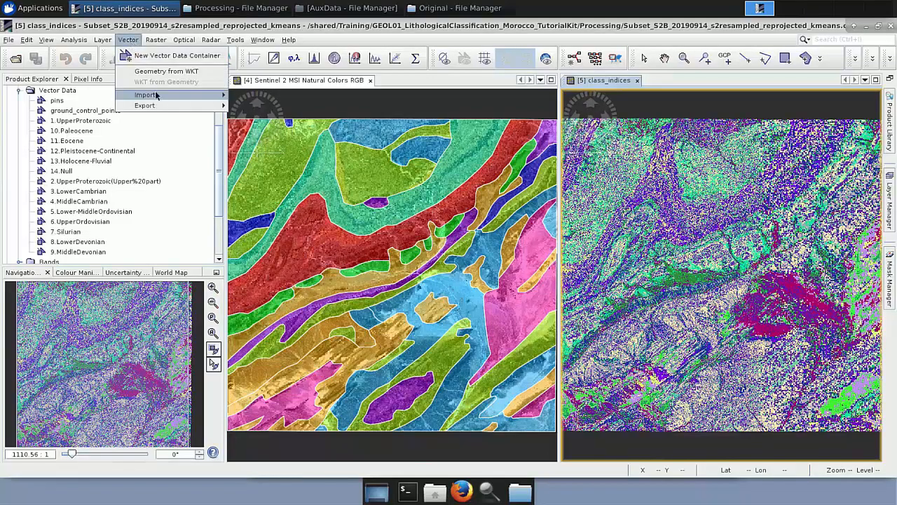
{"action": "mouse_move", "coordinate": [219, 100]}
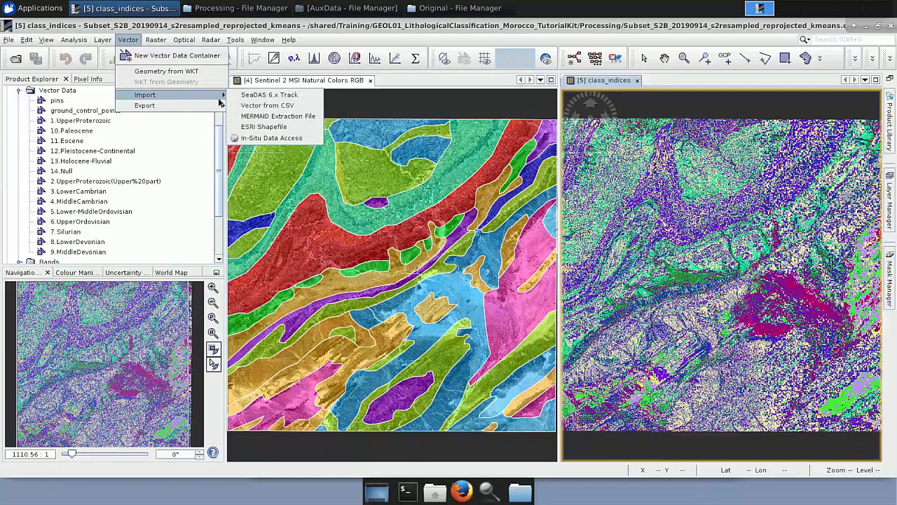
{"action": "left_click", "coordinate": [264, 129]}
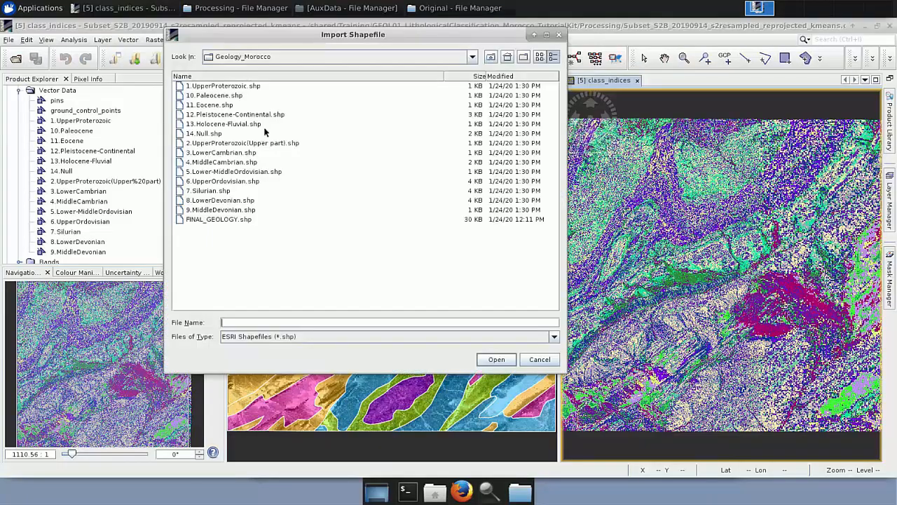
{"action": "left_click", "coordinate": [491, 59]}
Select geometry_10_Polygon.shp through geometry_9_Polygon.shp in AuxData and open them for import into the K-Means product.
{"action": "left_click", "coordinate": [243, 96]}
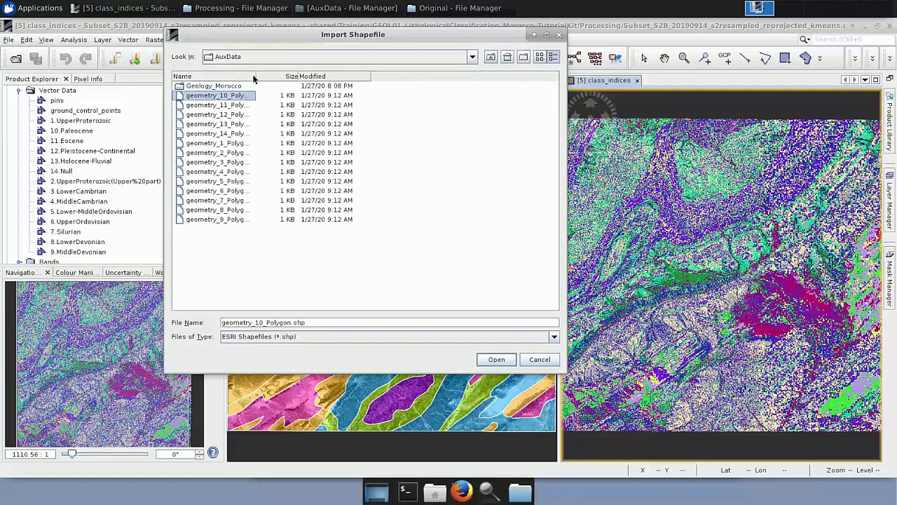
{"action": "left_click_drag", "start_coordinate": [255, 76], "coordinate": [356, 77]}
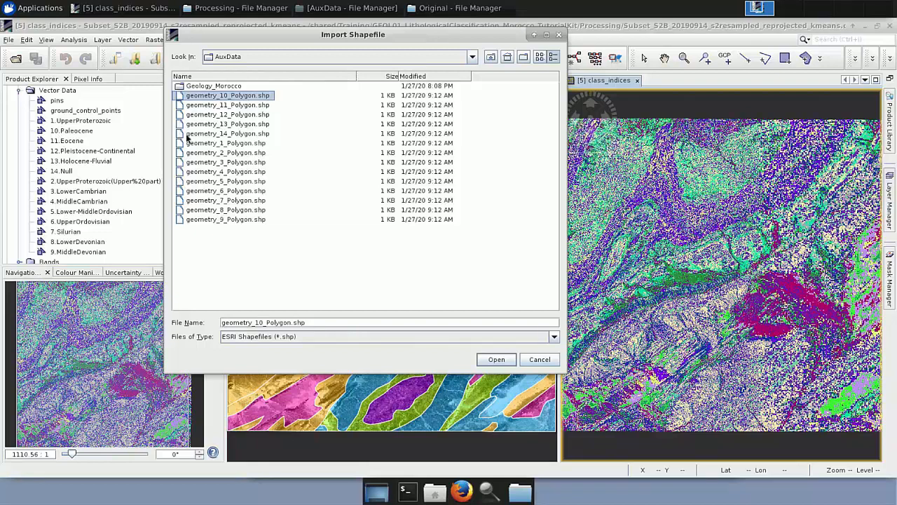
{"action": "key", "text": "shift+Down"}
{"action": "key", "text": "shift+Down"}
{"action": "key", "text": "shift+Down"}
{"action": "key", "text": "shift+Down"}
{"action": "key", "text": "shift+Down"}
{"action": "key", "text": "shift+Down"}
{"action": "key", "text": "shift+Down"}
{"action": "key", "text": "shift+Down"}
{"action": "key", "text": "shift+Down"}
{"action": "key", "text": "shift+Down"}
{"action": "key", "text": "shift+Down"}
{"action": "key", "text": "shift+Down"}
{"action": "key", "text": "shift+Down"}
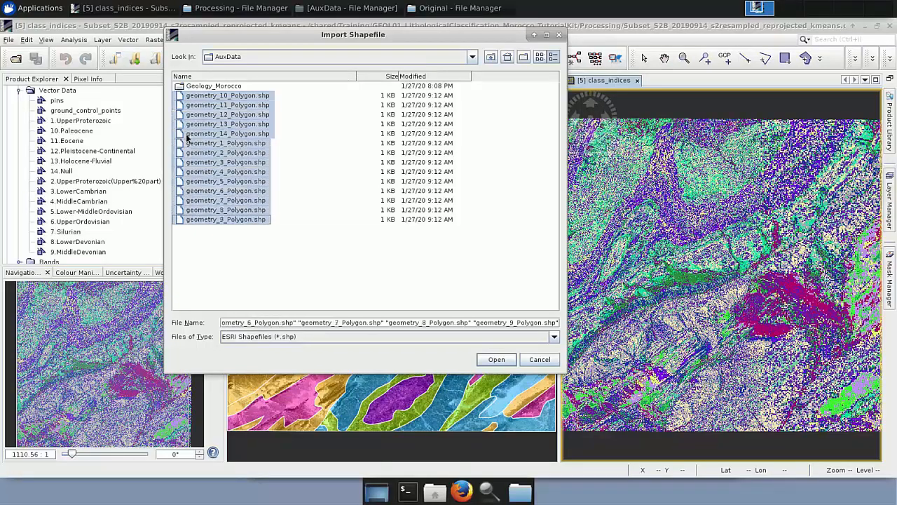
{"action": "left_click", "coordinate": [485, 360]}
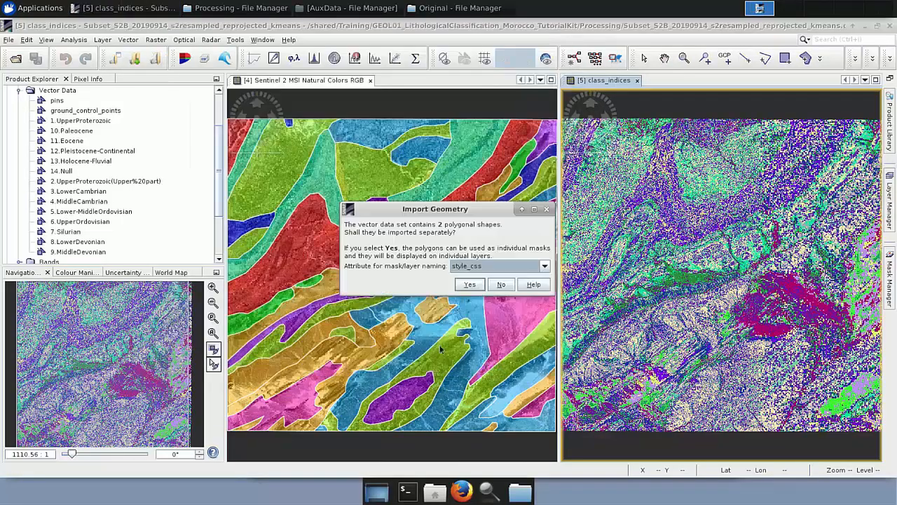
Decline separate polygon import for each remaining training geometry shapefile, leaving style_css as naming attribute.
{"action": "left_click", "coordinate": [546, 267]}
{"action": "left_click", "coordinate": [546, 267]}
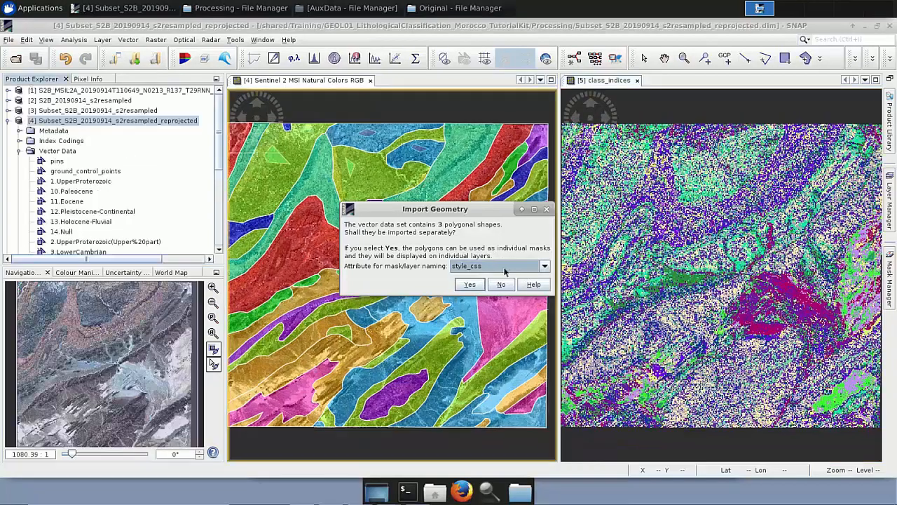
{"action": "left_click", "coordinate": [502, 284]}
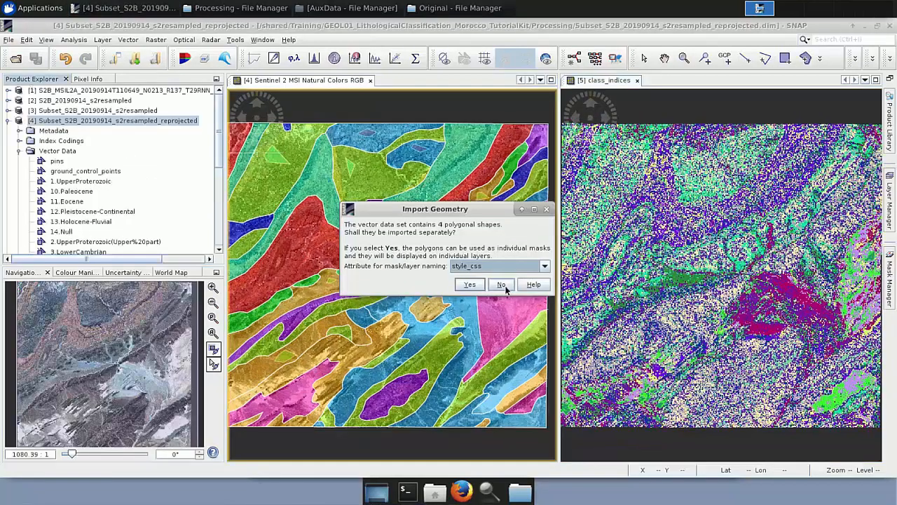
{"action": "left_click", "coordinate": [502, 284]}
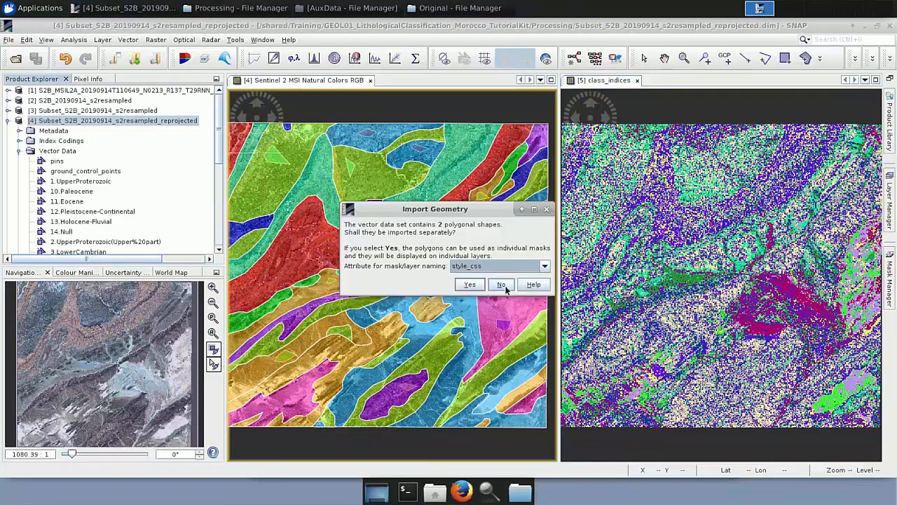
{"action": "left_click", "coordinate": [501, 285]}
{"action": "left_click", "coordinate": [502, 285]}
{"action": "left_click", "coordinate": [505, 287]}
{"action": "left_click", "coordinate": [505, 287]}
{"action": "left_click", "coordinate": [502, 285]}
{"action": "left_click", "coordinate": [502, 285]}
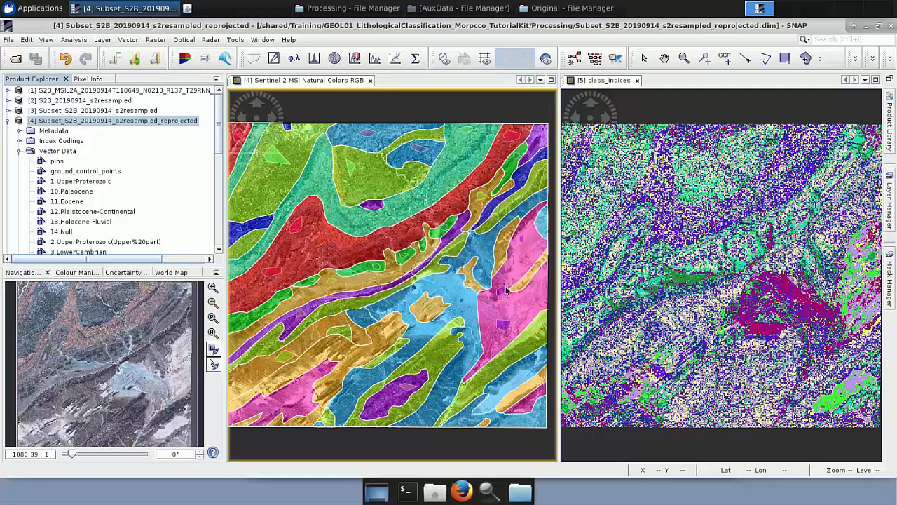
{"action": "left_click", "coordinate": [502, 284]}
{"action": "left_click", "coordinate": [502, 284]}
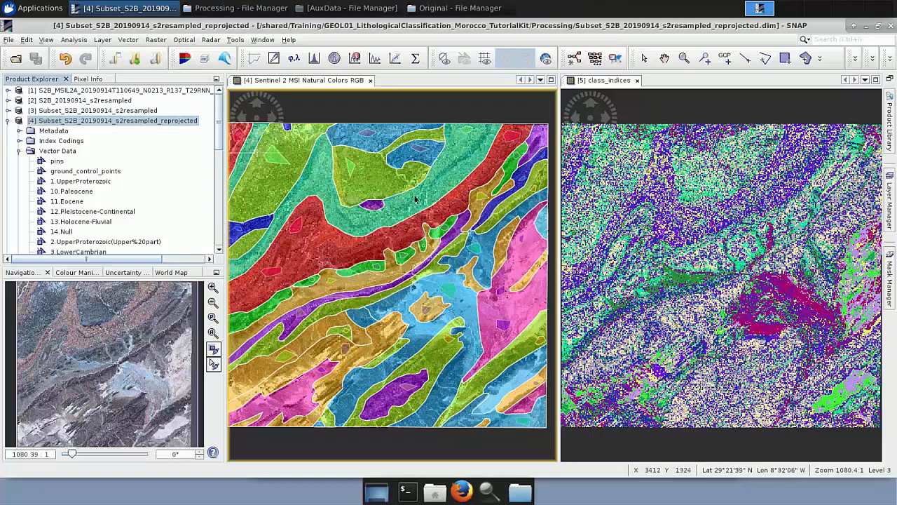
Close the class_indices view and zoom the Natural Colors RGB view to the full image extent.
{"action": "left_click", "coordinate": [637, 80]}
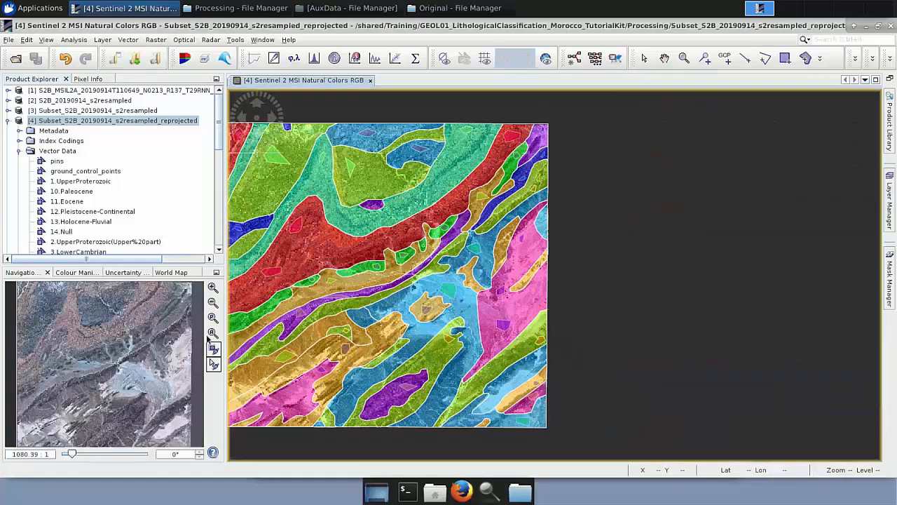
{"action": "left_click", "coordinate": [213, 333]}
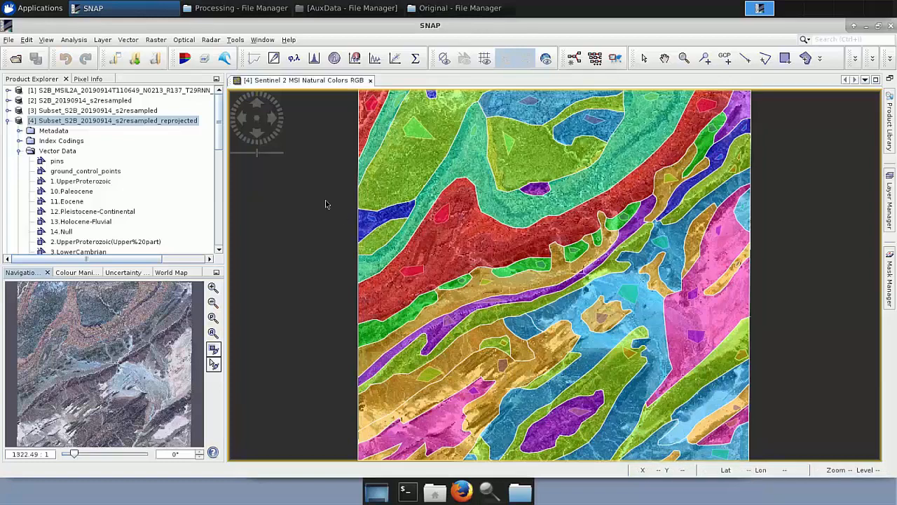
{"action": "left_click", "coordinate": [9, 120]}
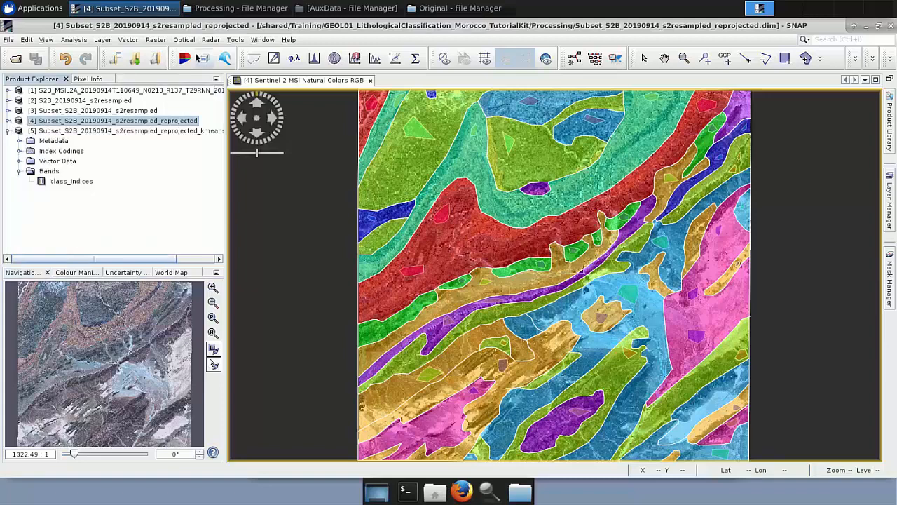
Open the Random Forest Classifier and keep only Subset_S2B_20190914_s2resampled_reprojected.dim as its source product.
{"action": "left_click", "coordinate": [156, 40]}
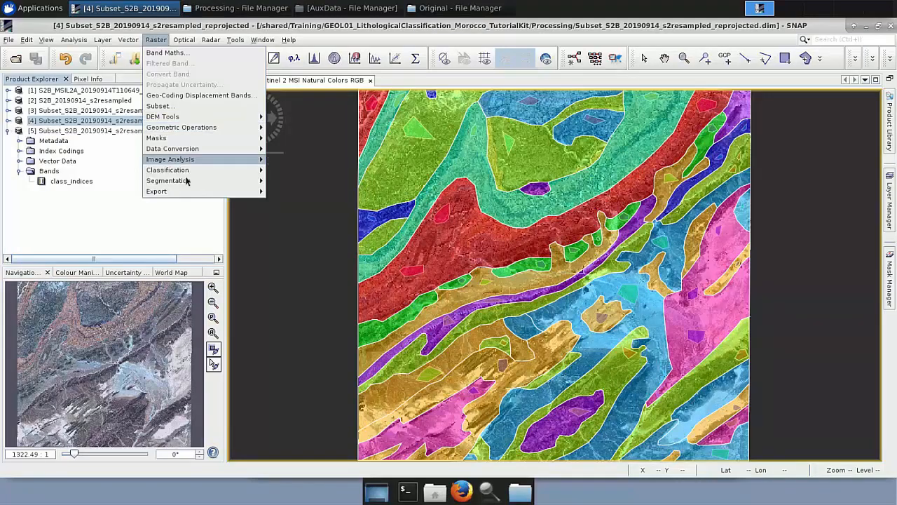
{"action": "mouse_move", "coordinate": [251, 171]}
{"action": "mouse_move", "coordinate": [304, 183]}
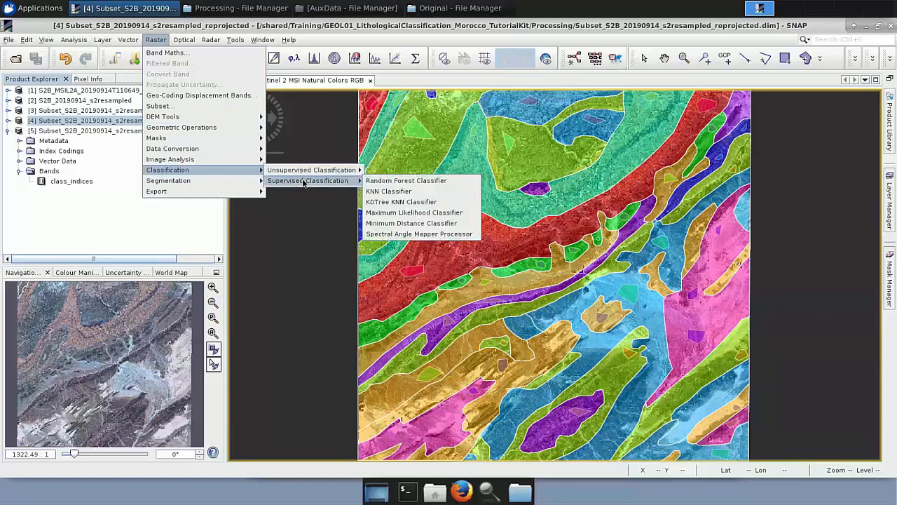
{"action": "left_click", "coordinate": [372, 184]}
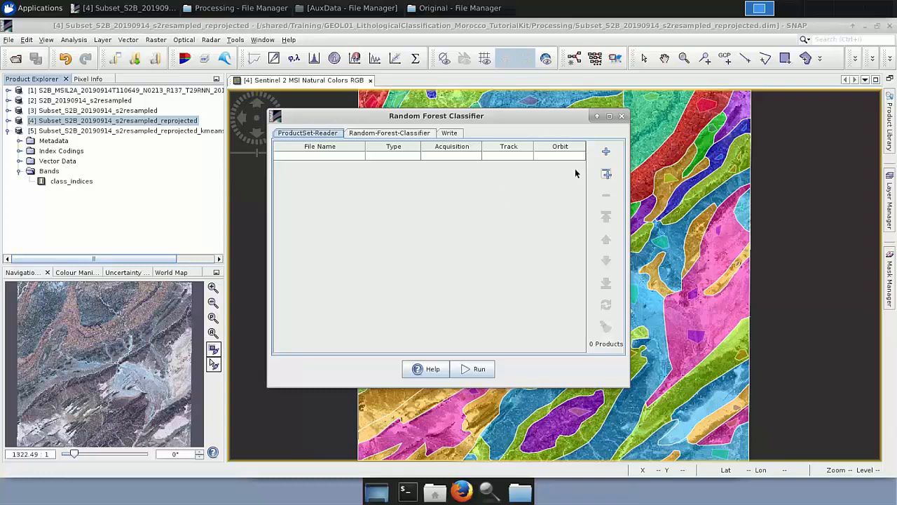
{"action": "left_click", "coordinate": [607, 174]}
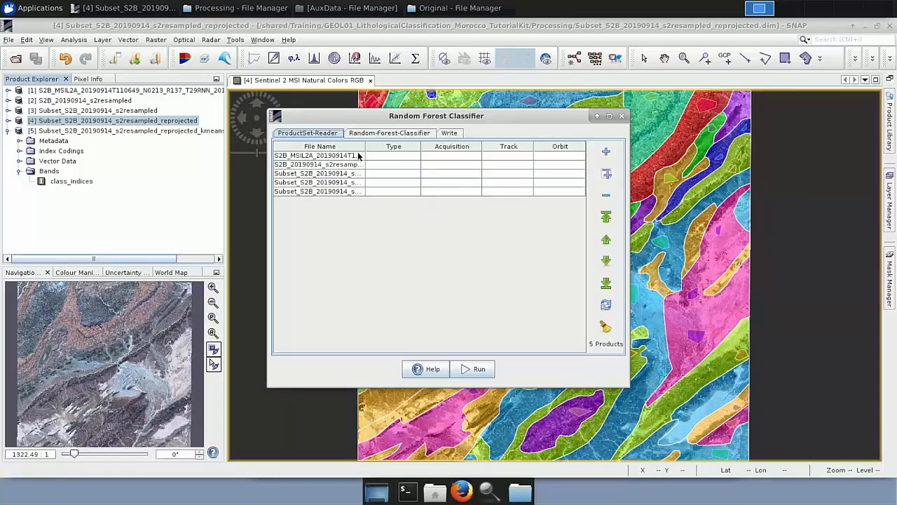
{"action": "left_click_drag", "start_coordinate": [364, 145], "coordinate": [473, 146]}
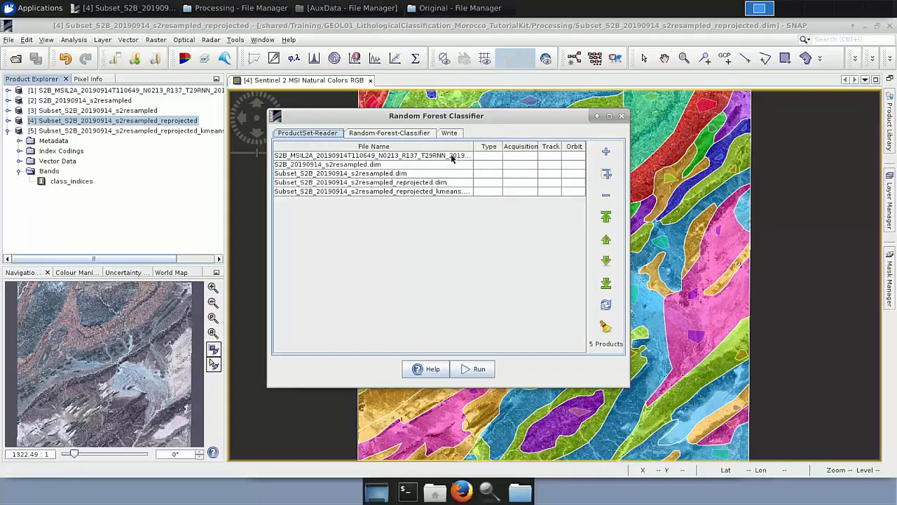
{"action": "left_click", "coordinate": [452, 157]}
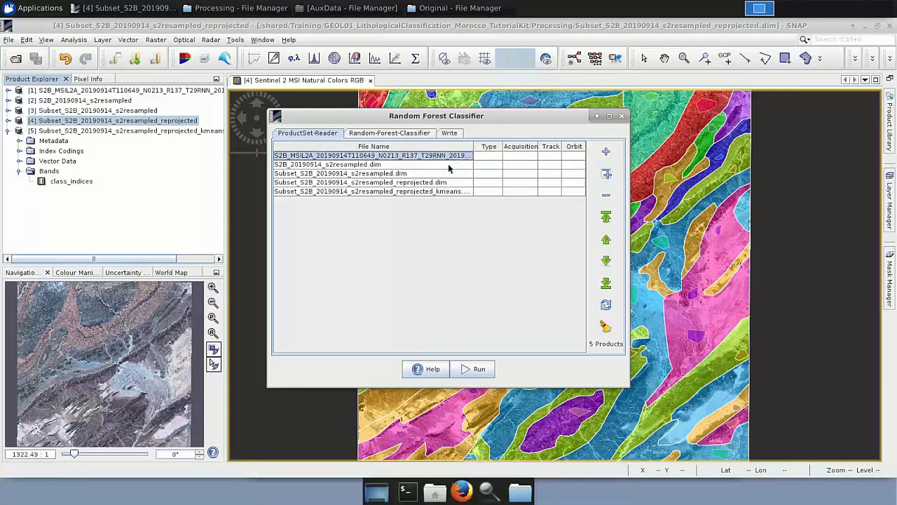
{"action": "left_click", "coordinate": [448, 164], "text": "ctrl"}
{"action": "left_click", "coordinate": [448, 173], "text": "ctrl"}
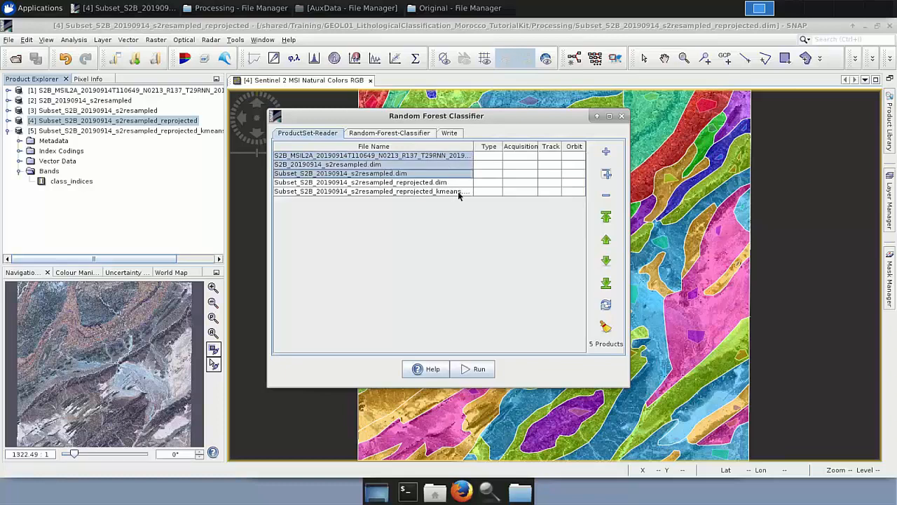
{"action": "left_click", "coordinate": [458, 191], "text": "ctrl"}
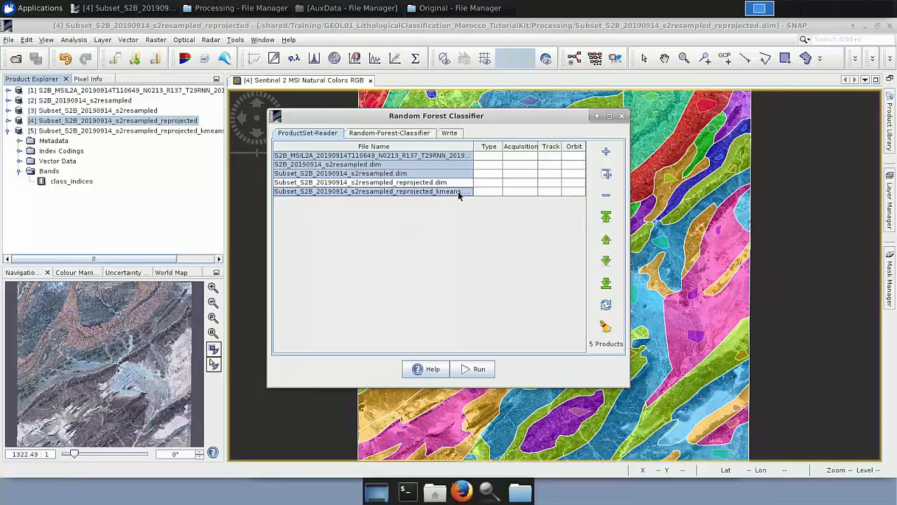
{"action": "left_click", "coordinate": [606, 200]}
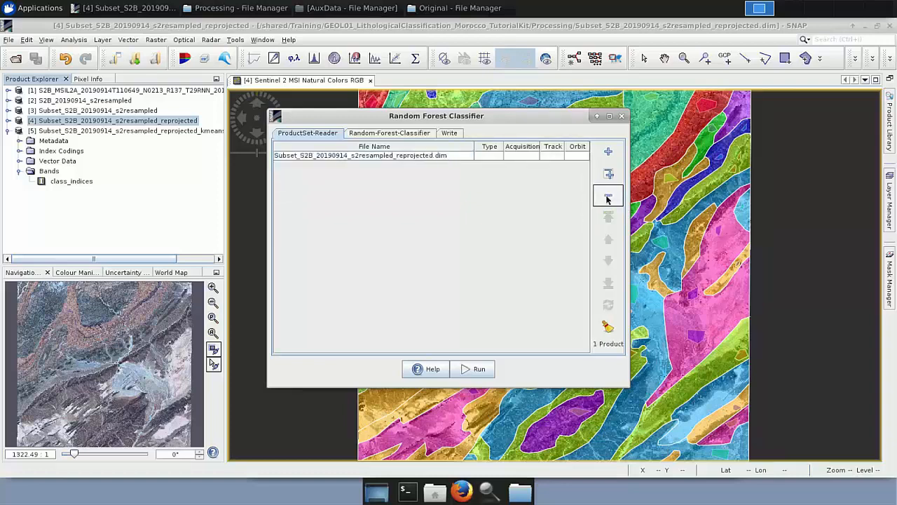
Name the classifier newClassifier_S2 and select geometry_10_Polygon through geometry_9_Polygon as training vectors.
{"action": "left_click", "coordinate": [396, 137]}
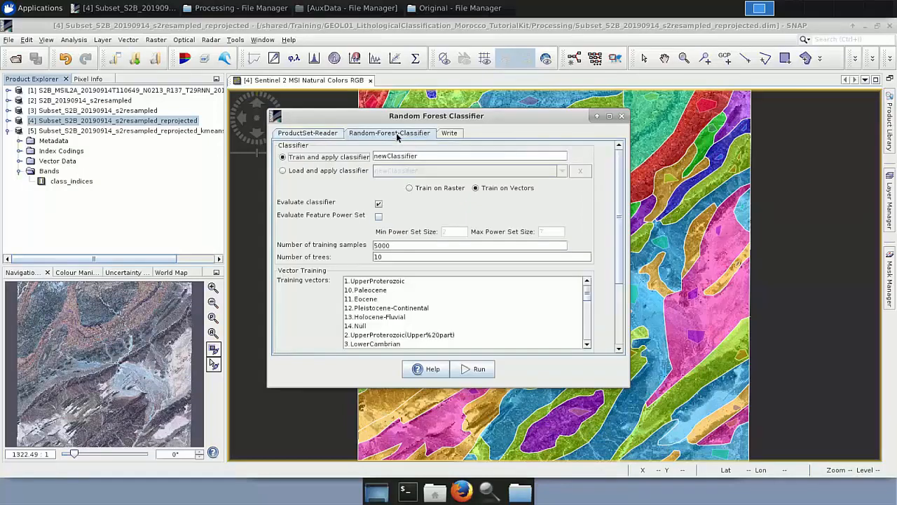
{"action": "left_click", "coordinate": [439, 155]}
{"action": "type", "text": "_s"}
{"action": "key", "text": "BackSpace"}
{"action": "type", "text": "S2"}
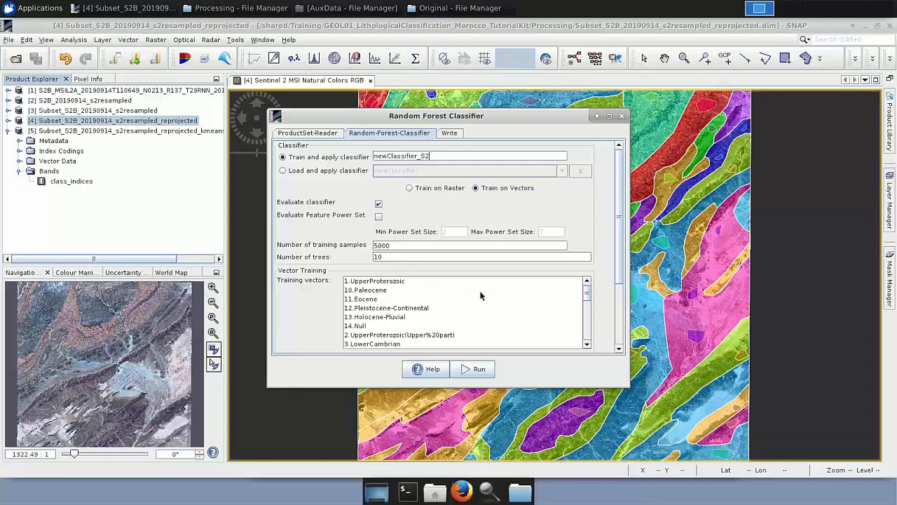
{"action": "left_click_drag", "start_coordinate": [586, 299], "coordinate": [529, 316]}
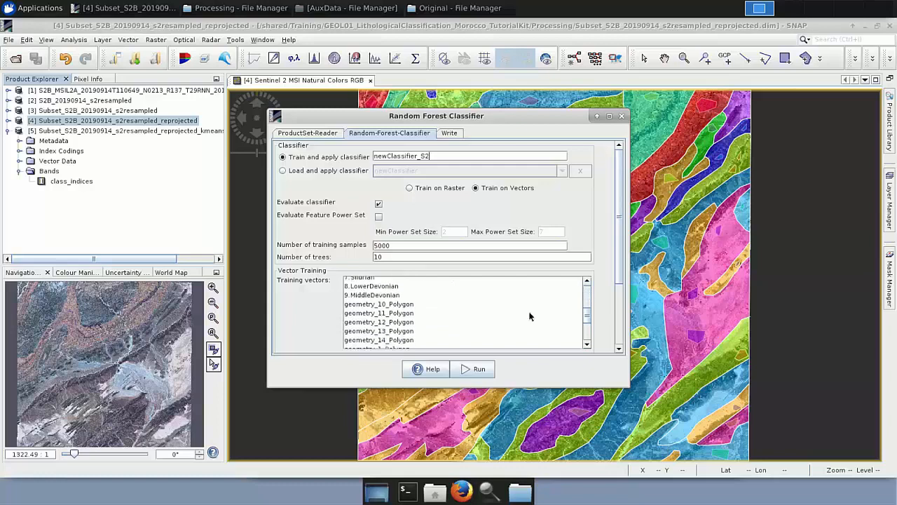
{"action": "left_click", "coordinate": [382, 306]}
{"action": "key", "text": "shift+Down"}
{"action": "key", "text": "shift+Down"}
{"action": "key", "text": "shift+Down"}
{"action": "key", "text": "shift+Down"}
{"action": "key", "text": "shift+Down"}
{"action": "key", "text": "shift+Down"}
{"action": "key", "text": "shift+Down"}
{"action": "key", "text": "shift+Down"}
{"action": "key", "text": "shift+Down"}
{"action": "key", "text": "shift+Down"}
{"action": "key", "text": "shift+Down"}
{"action": "key", "text": "shift+Down"}
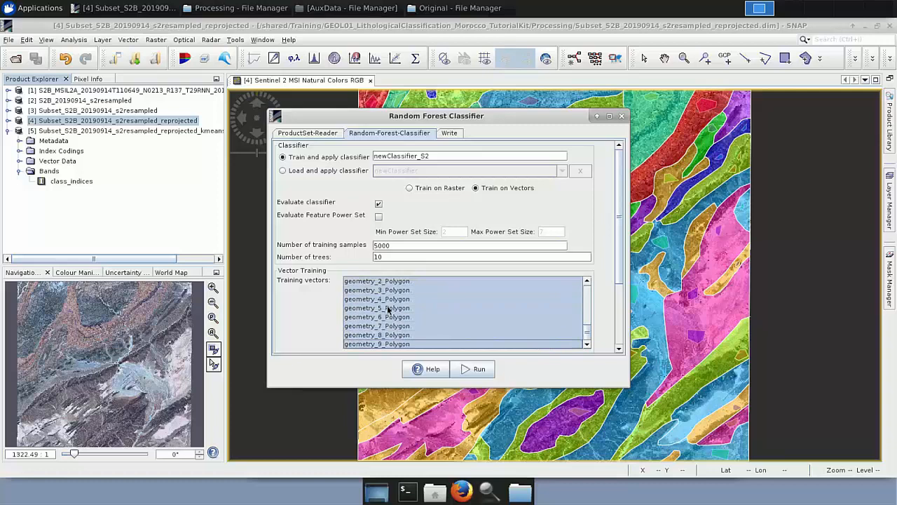
Review the output product name on the Write tab and close the Random Forest Classifier without running it.
{"action": "left_click", "coordinate": [449, 133]}
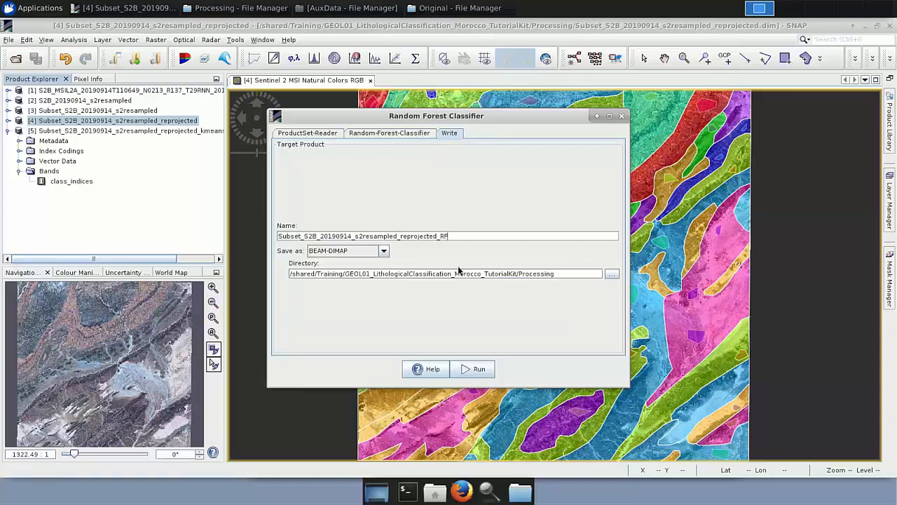
{"action": "left_click", "coordinate": [622, 118]}
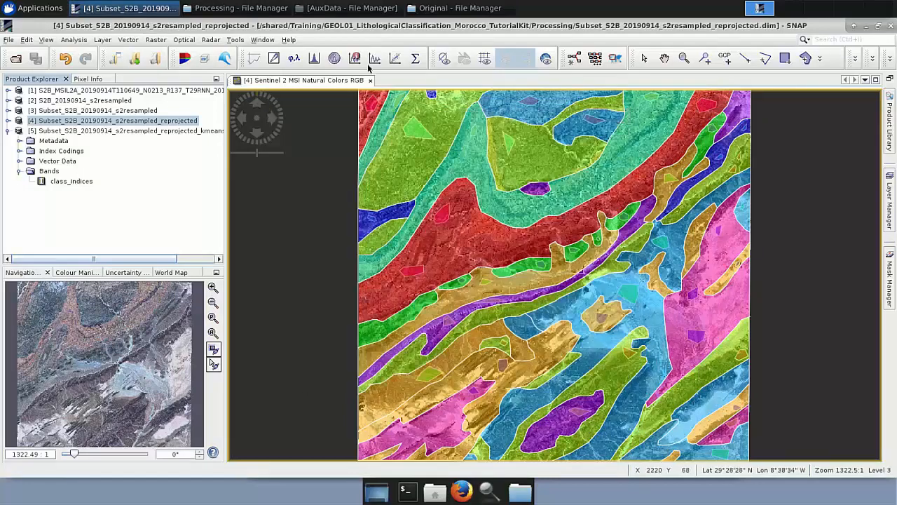
Open Subset_S2B_20190914_s2resampled_reprojected_RF.dim from the Processing folder and display its LabeledClasses band.
{"action": "left_click", "coordinate": [238, 8]}
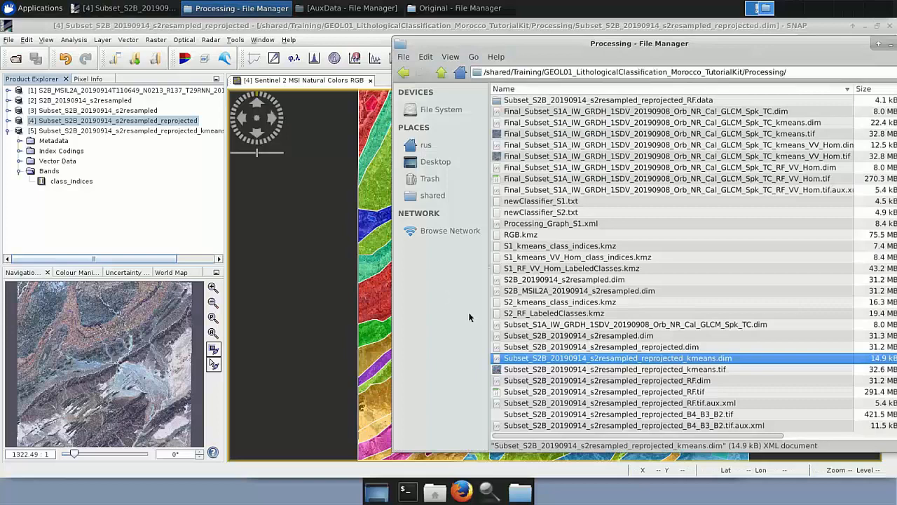
{"action": "left_click", "coordinate": [545, 381]}
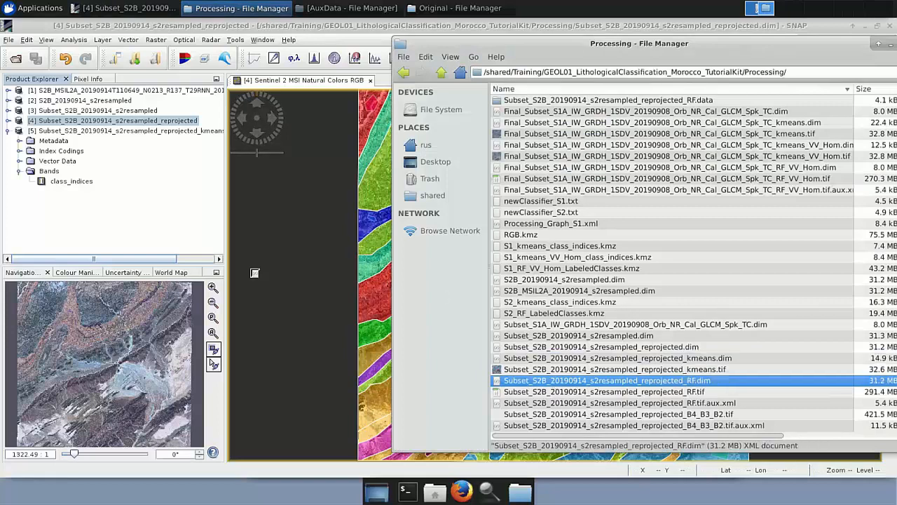
{"action": "left_click", "coordinate": [43, 196]}
{"action": "left_click", "coordinate": [7, 191]}
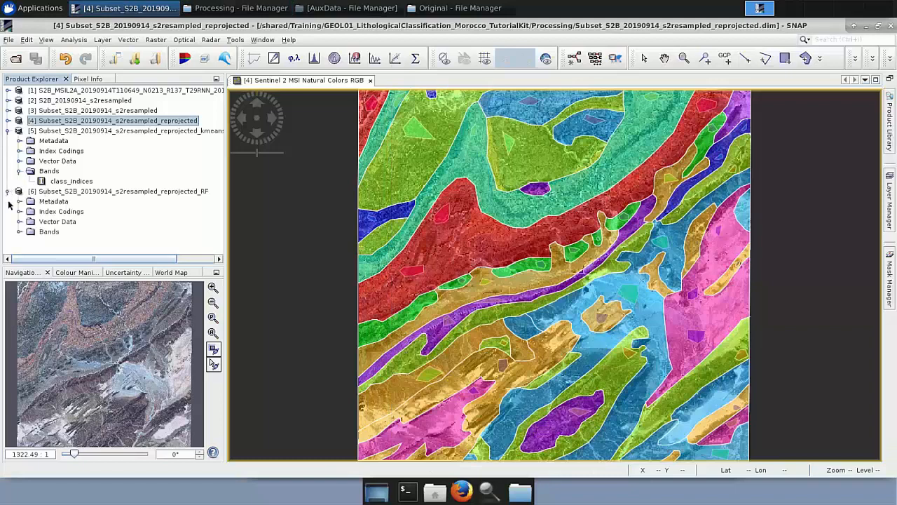
{"action": "left_click", "coordinate": [19, 232]}
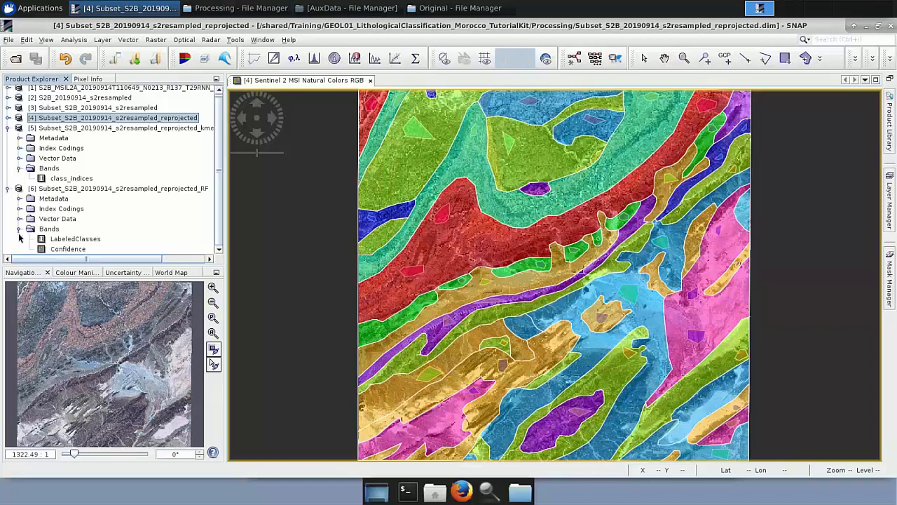
{"action": "double_click", "coordinate": [89, 241]}
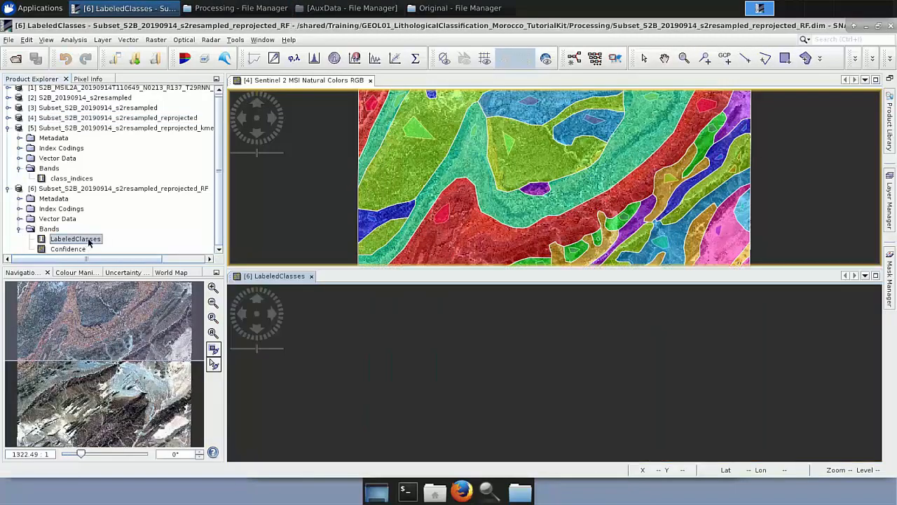
Close the RGB view and tile the K-Means class_indices view beside the Random Forest LabeledClasses view for comparison.
{"action": "left_click", "coordinate": [370, 79]}
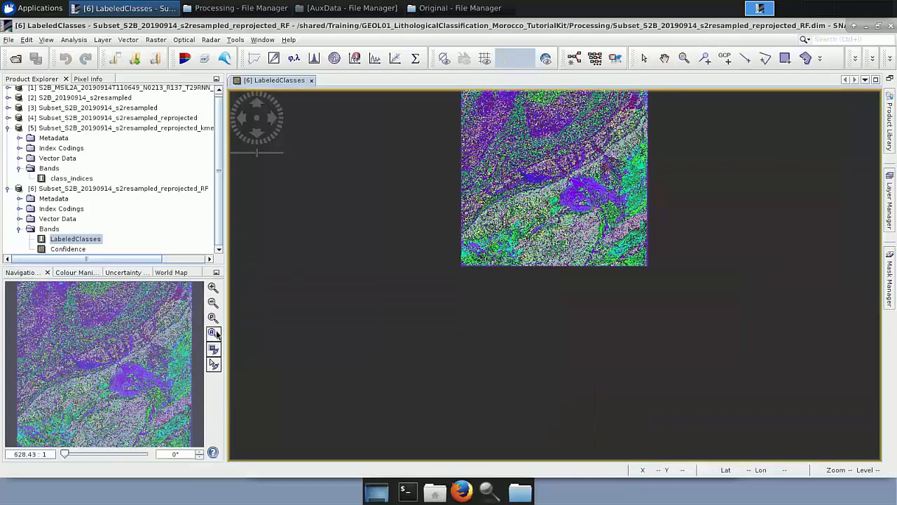
{"action": "left_click", "coordinate": [213, 333]}
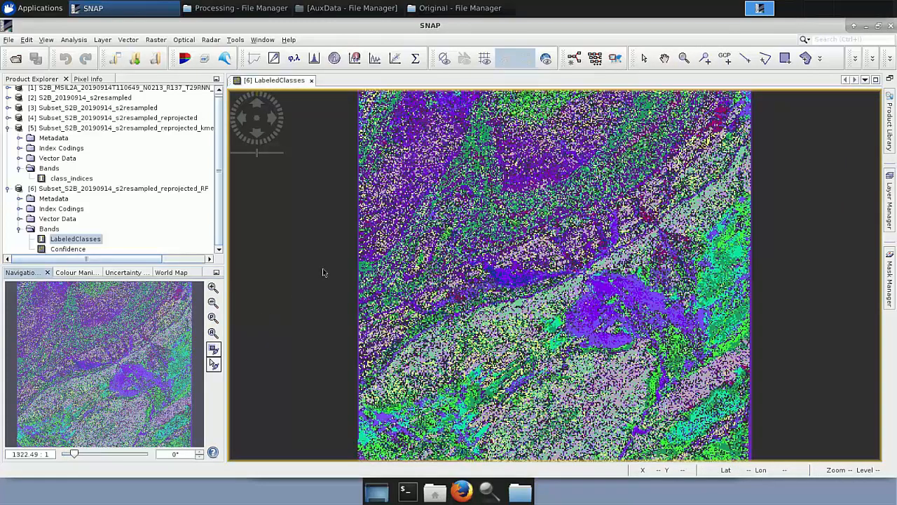
{"action": "double_click", "coordinate": [73, 179]}
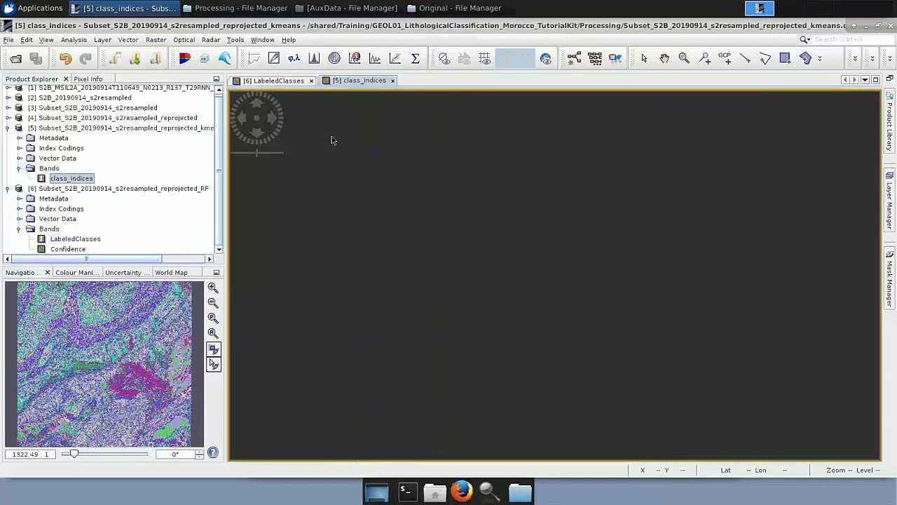
{"action": "left_click", "coordinate": [262, 39]}
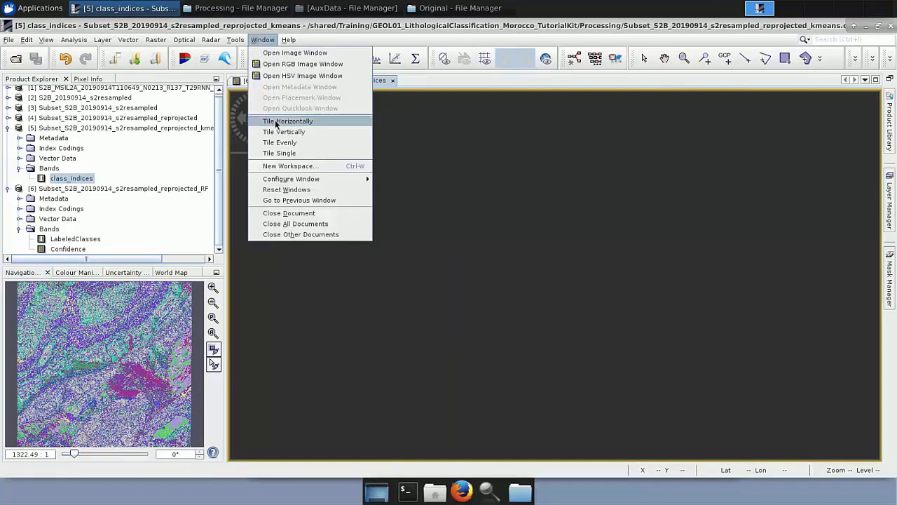
{"action": "left_click", "coordinate": [275, 123]}
{"action": "left_click", "coordinate": [213, 335]}
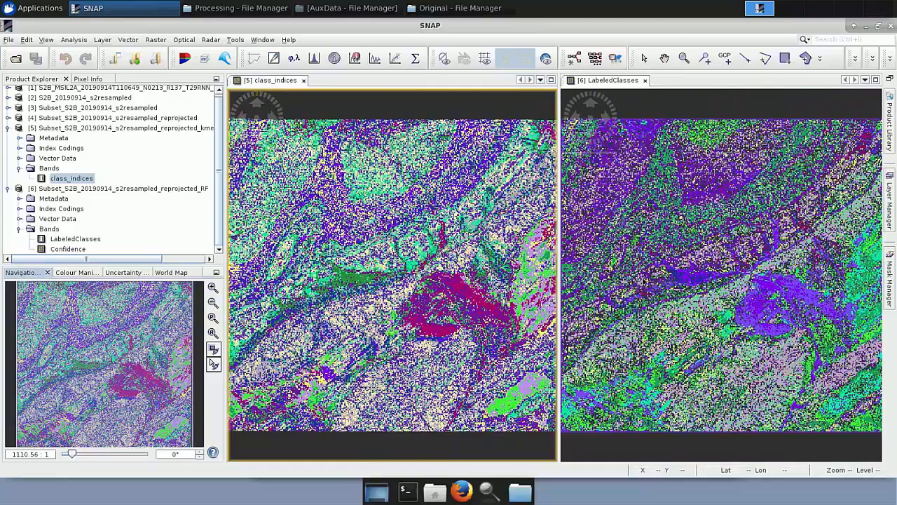
{"action": "scroll", "coordinate": [643, 280], "scroll_direction": "up", "scroll_amount": 3}
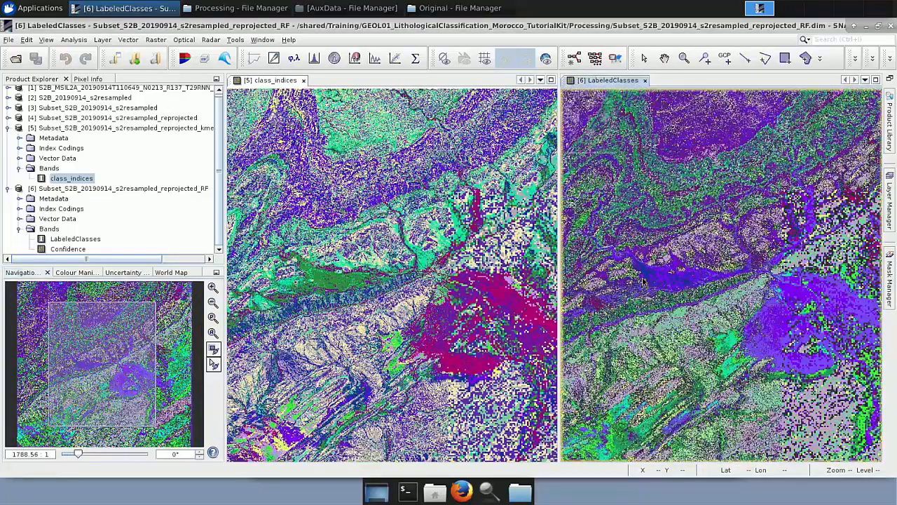
{"action": "scroll", "coordinate": [644, 280], "scroll_direction": "up", "scroll_amount": 4}
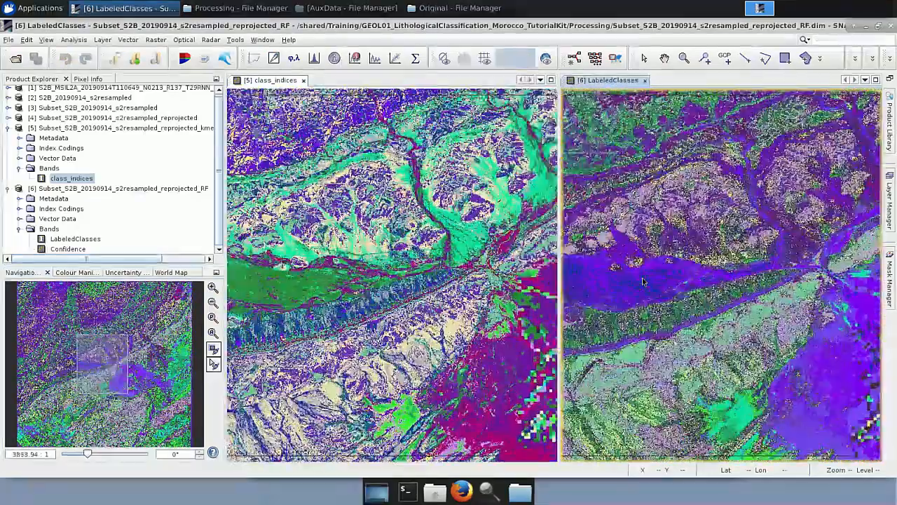
Zoom the linked K-Means and Random Forest views in and out to compare the two classifications.
{"action": "scroll", "coordinate": [644, 281], "scroll_direction": "down", "scroll_amount": 4}
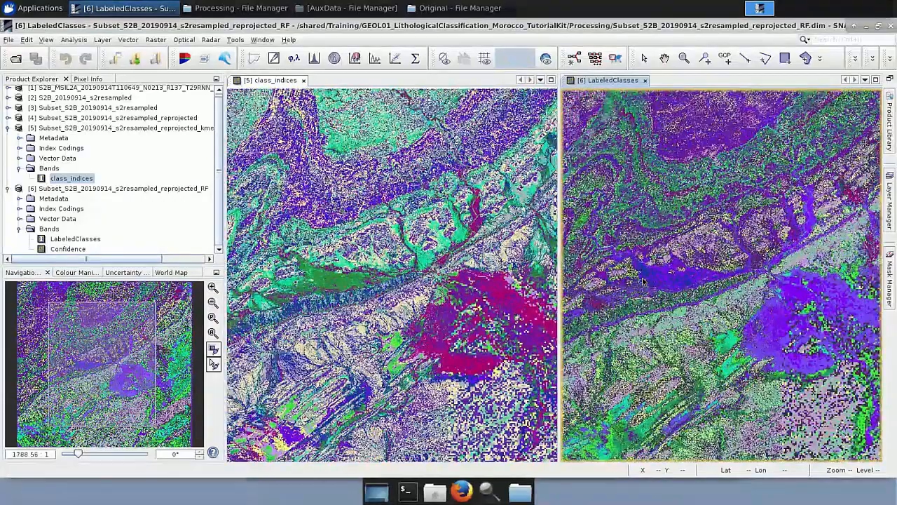
{"action": "scroll", "coordinate": [644, 280], "scroll_direction": "down", "scroll_amount": 4}
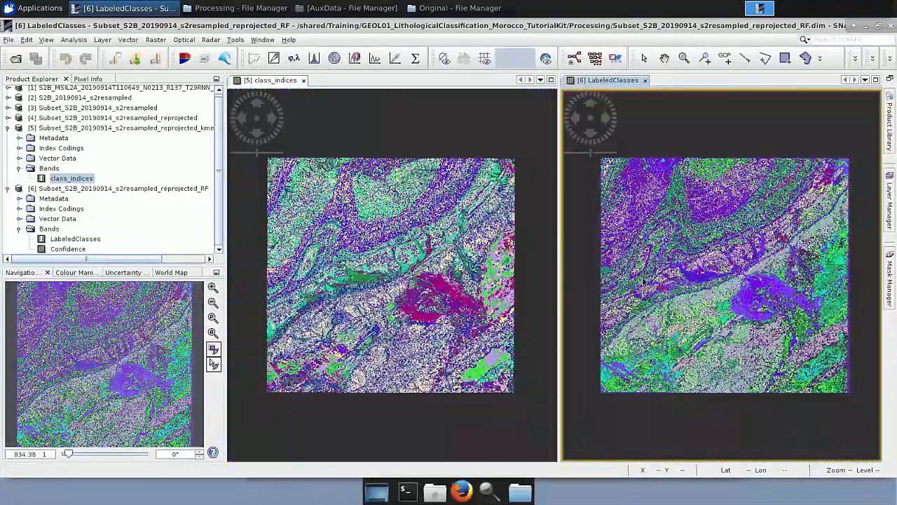
{"action": "scroll", "coordinate": [644, 280], "scroll_direction": "up", "scroll_amount": 3}
{"action": "scroll", "coordinate": [643, 280], "scroll_direction": "down", "scroll_amount": 2}
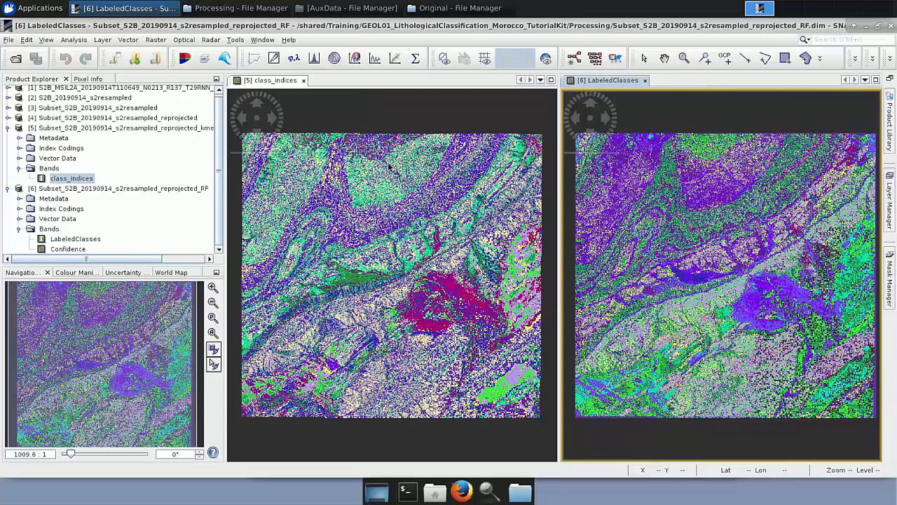
Open the newClassifier_S2.txt cross-validation report from the Processing folder, read it, close it and return to SNAP.
{"action": "left_click", "coordinate": [233, 14]}
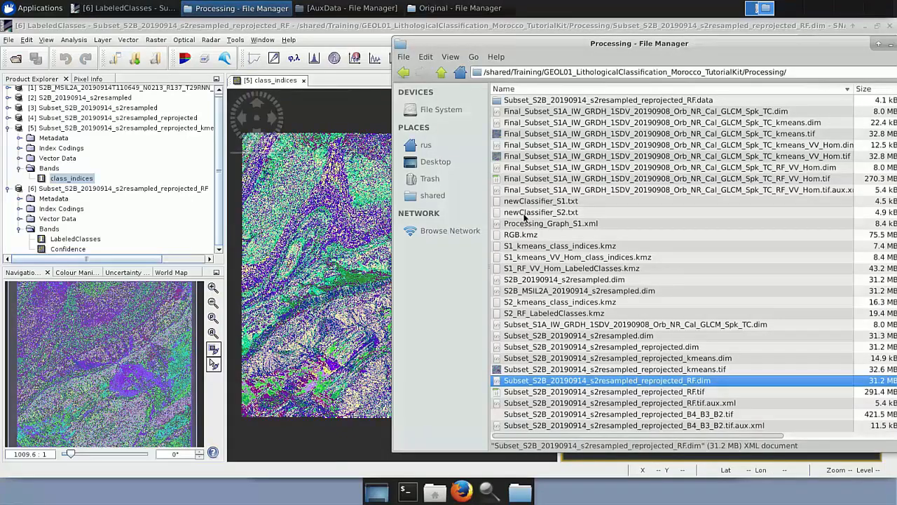
{"action": "double_click", "coordinate": [525, 213]}
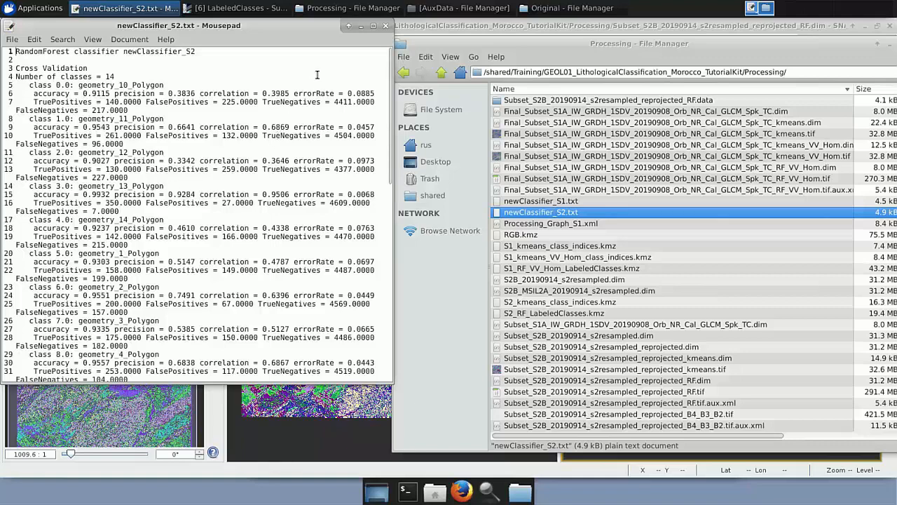
{"action": "left_click", "coordinate": [385, 26]}
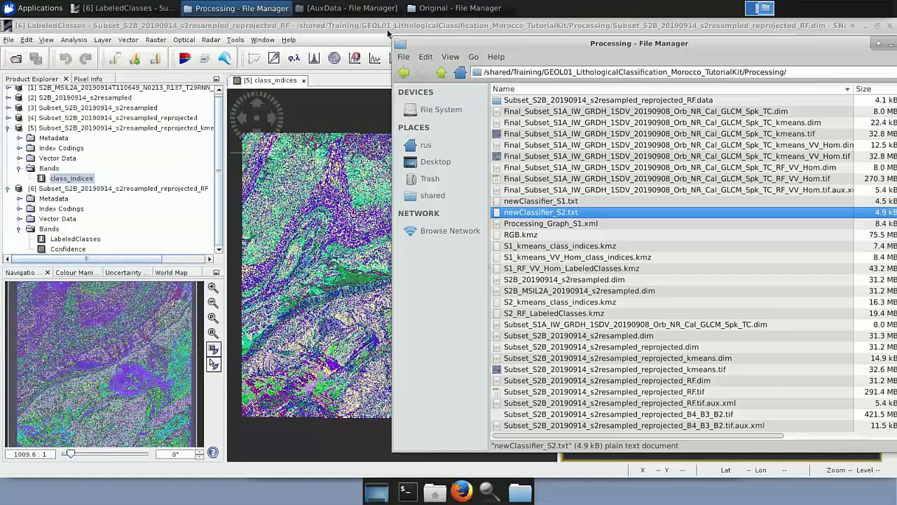
{"action": "left_click", "coordinate": [173, 216]}
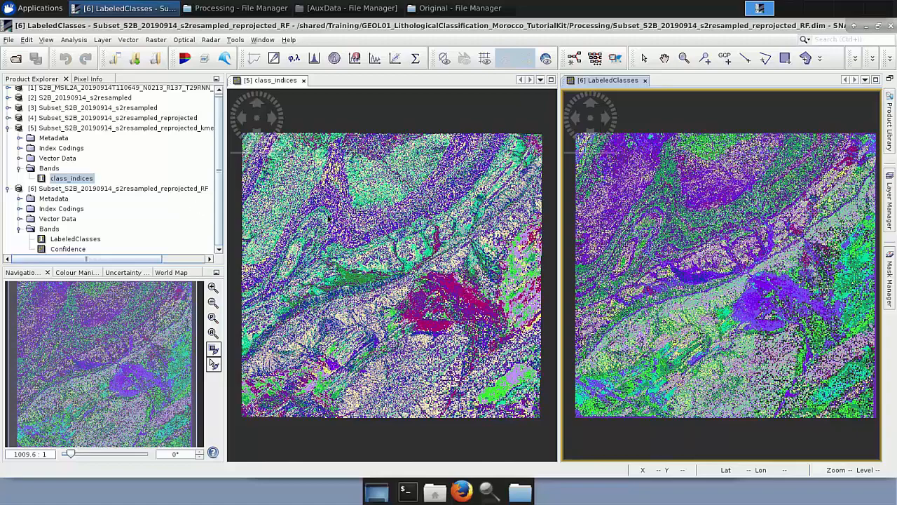
{"action": "right_click", "coordinate": [362, 243]}
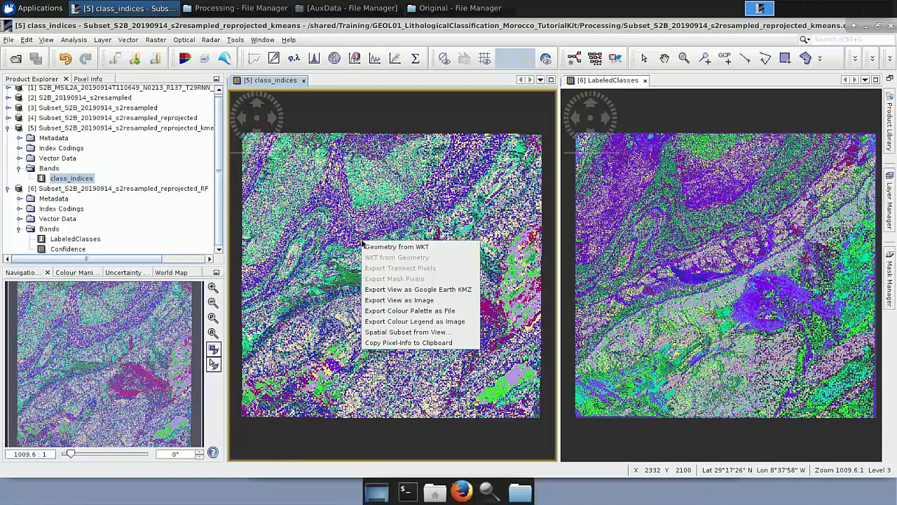
{"action": "left_click", "coordinate": [392, 292]}
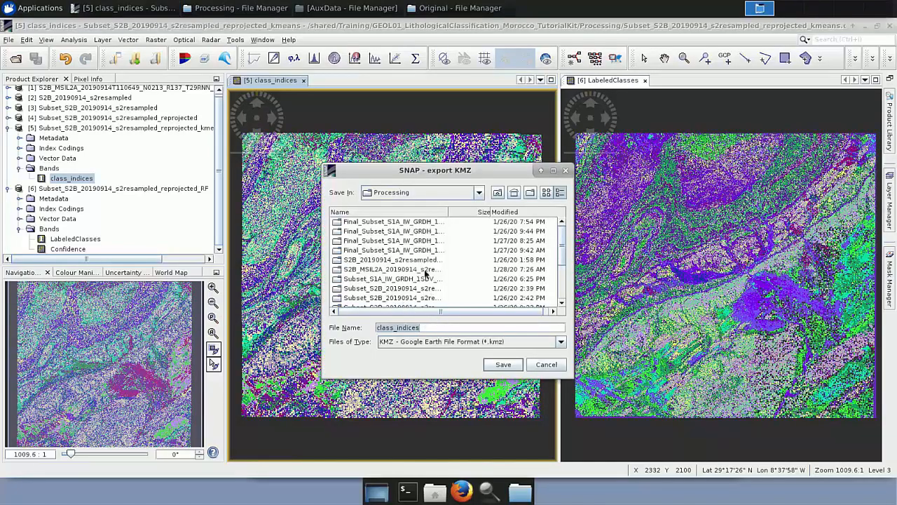
{"action": "left_click", "coordinate": [547, 365]}
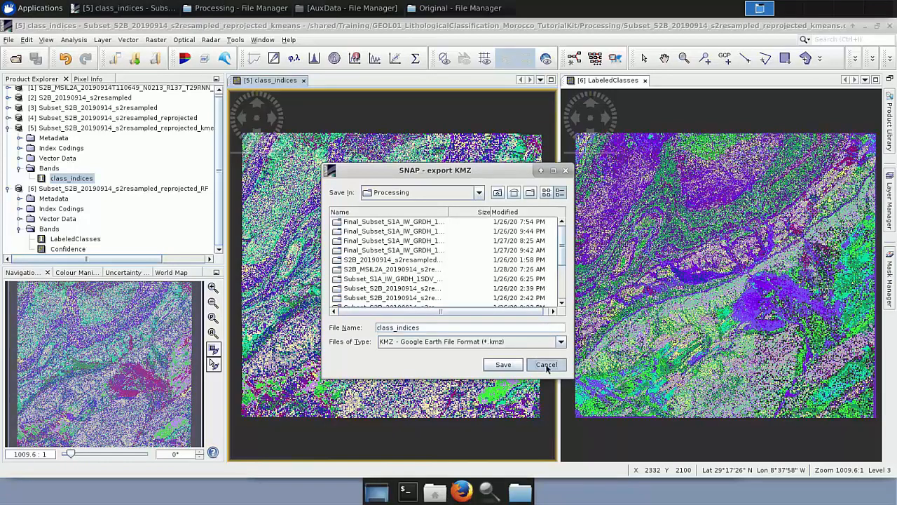
Start a GeoTIFF export of the Subset_S2B_20190914_s2resampled_reprojected product.
{"action": "scroll", "coordinate": [143, 208], "scroll_direction": "up", "scroll_amount": 1}
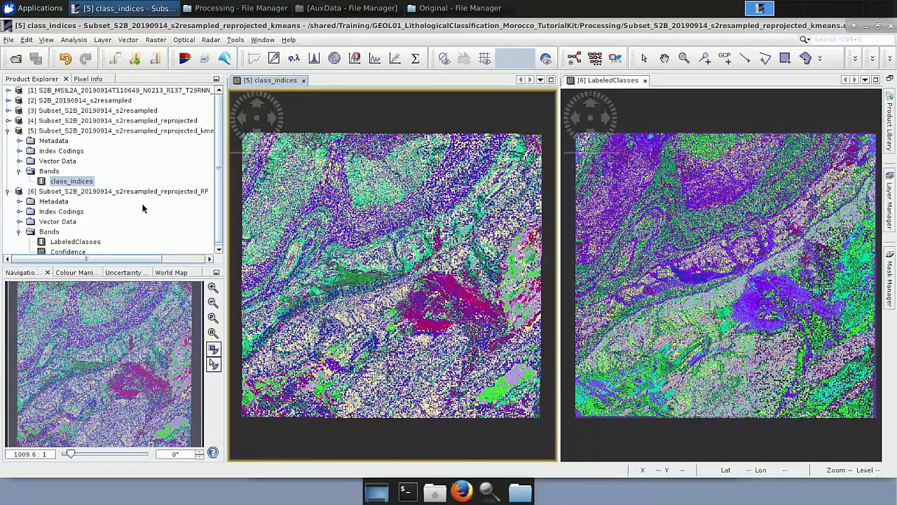
{"action": "left_click", "coordinate": [138, 121]}
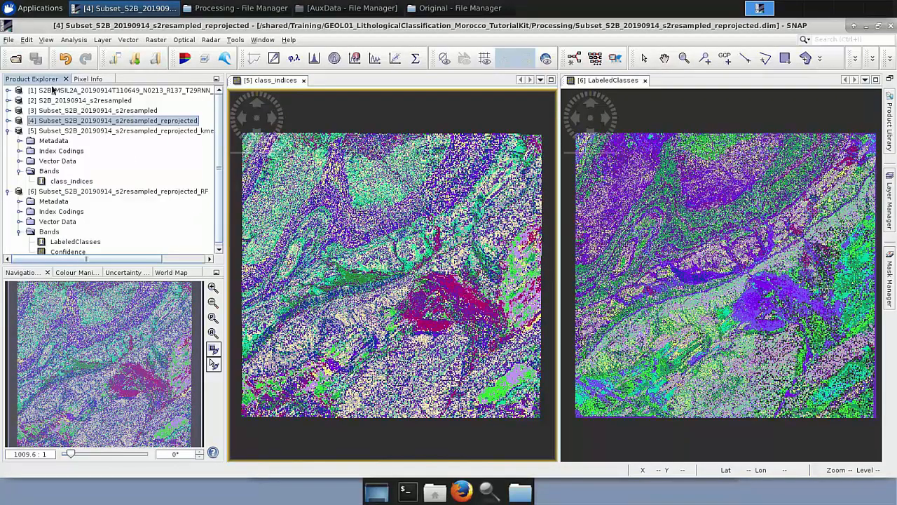
{"action": "left_click", "coordinate": [8, 40]}
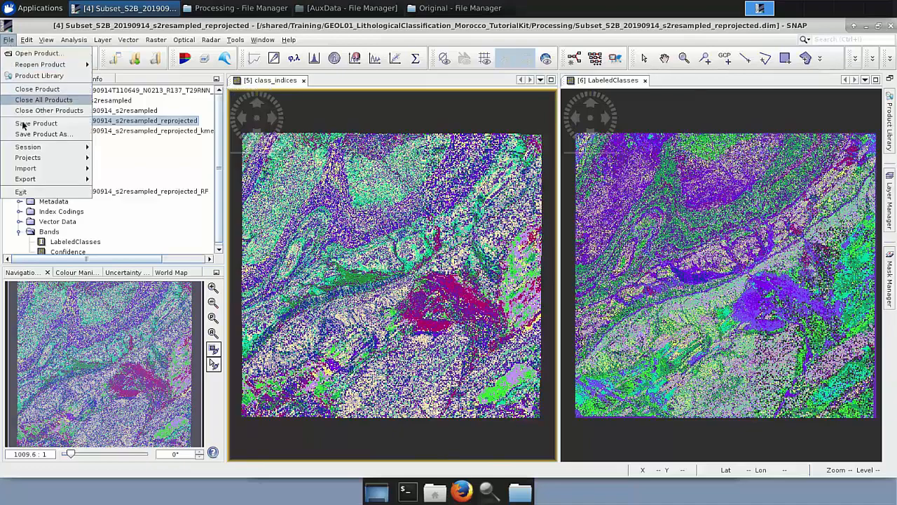
{"action": "mouse_move", "coordinate": [61, 180]}
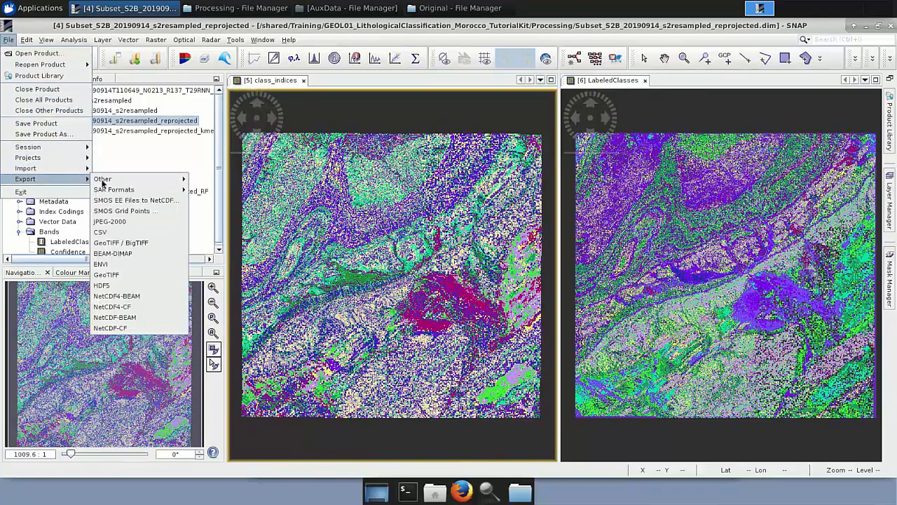
{"action": "left_click", "coordinate": [137, 275]}
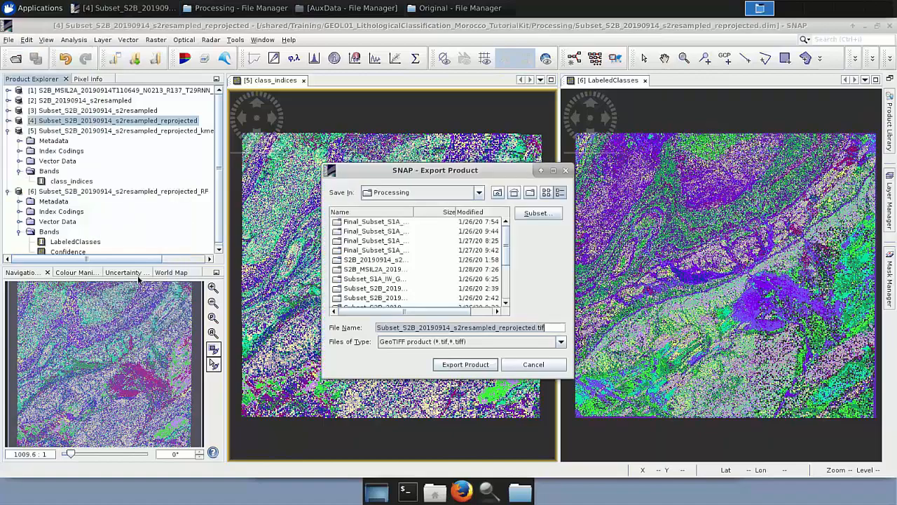
Limit the export subset to bands B2, B3 and B4, then cancel the GeoTIFF export.
{"action": "left_click", "coordinate": [536, 213]}
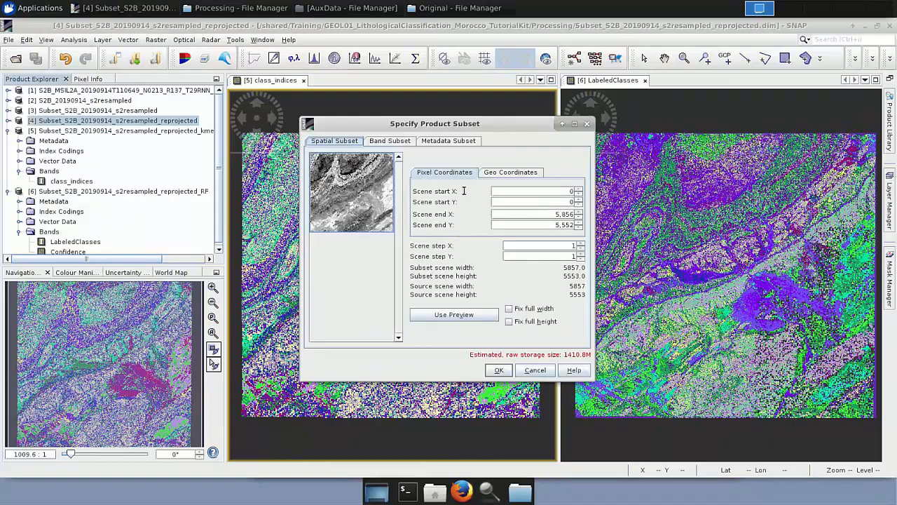
{"action": "left_click", "coordinate": [396, 142]}
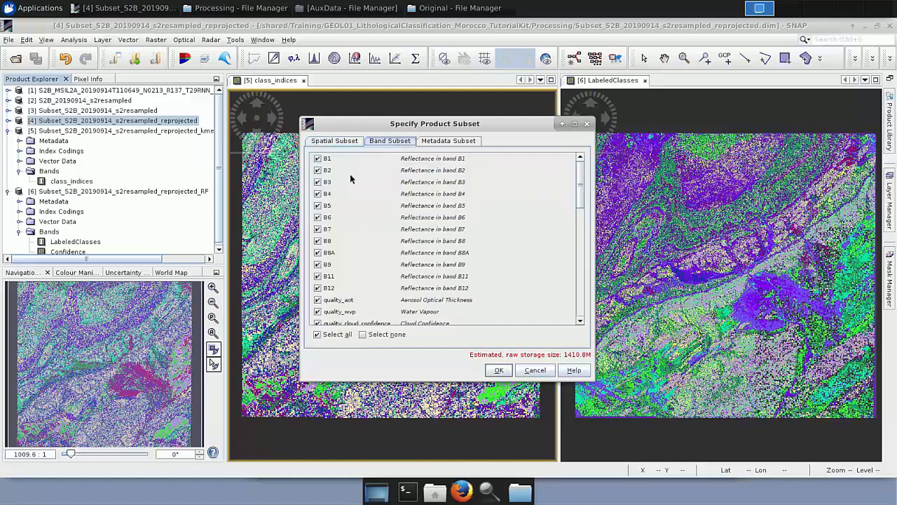
{"action": "left_click", "coordinate": [363, 335]}
{"action": "left_click", "coordinate": [318, 170]}
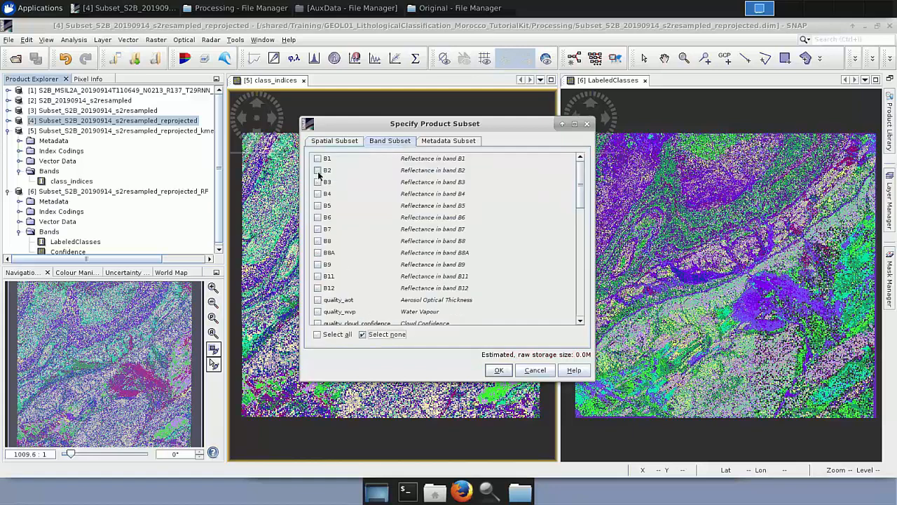
{"action": "left_click", "coordinate": [317, 181]}
{"action": "left_click", "coordinate": [317, 193]}
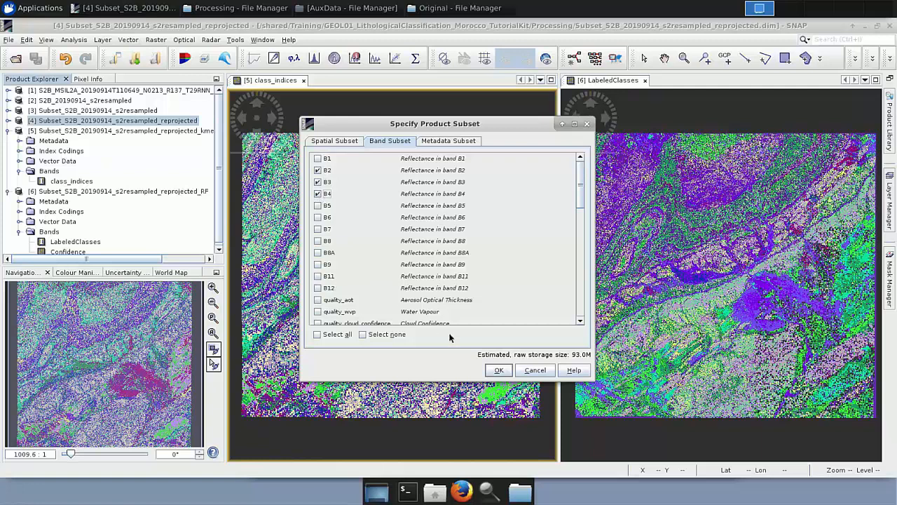
{"action": "left_click", "coordinate": [352, 142]}
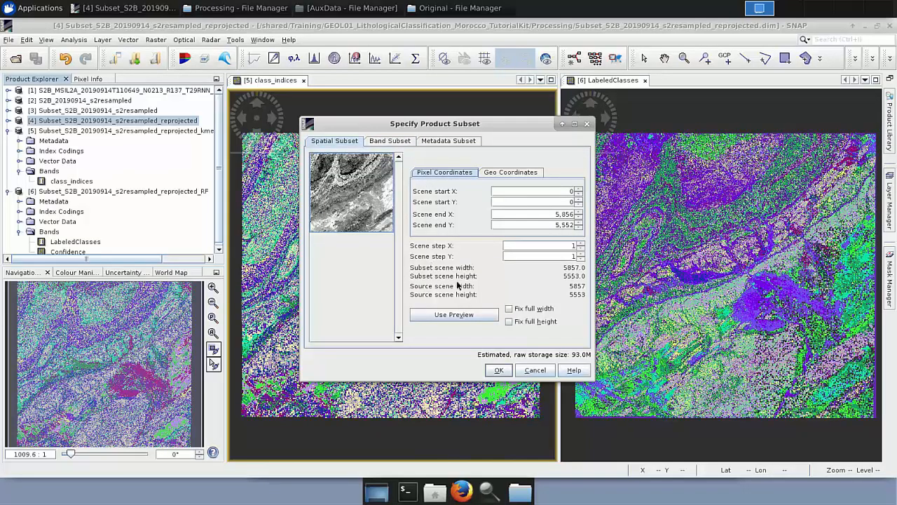
{"action": "left_click", "coordinate": [498, 370]}
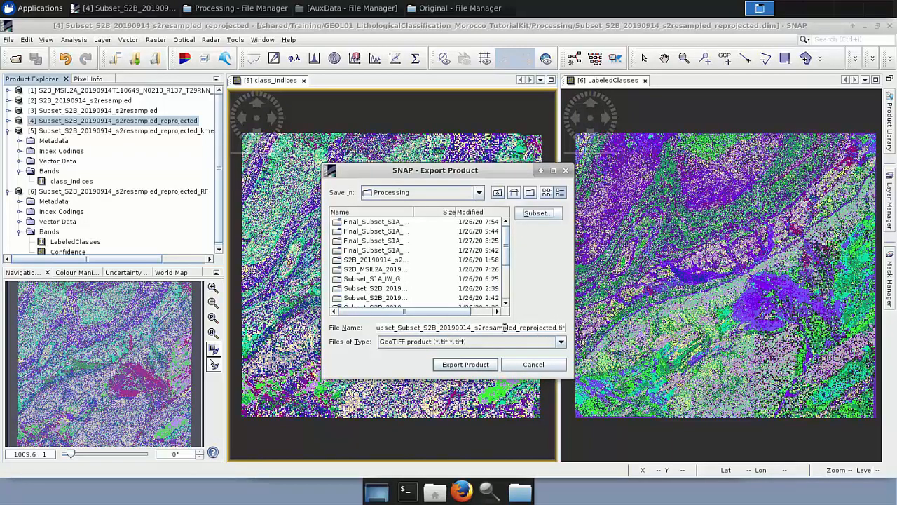
{"action": "left_click_drag", "start_coordinate": [505, 327], "coordinate": [375, 327]}
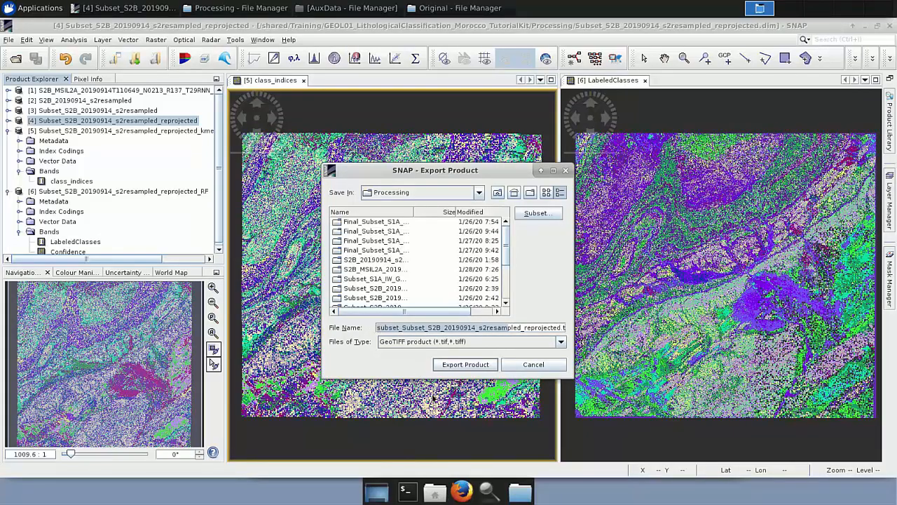
{"action": "left_click", "coordinate": [528, 365]}
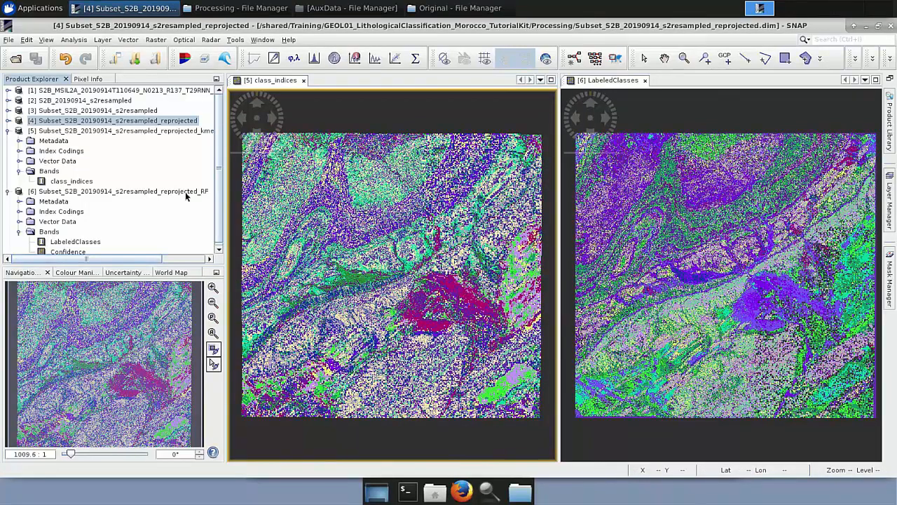
Start a GeoTIFF export of the Random Forest product Subset_S2B_20190914_s2resampled_reprojected_RF and cancel it.
{"action": "left_click", "coordinate": [185, 191]}
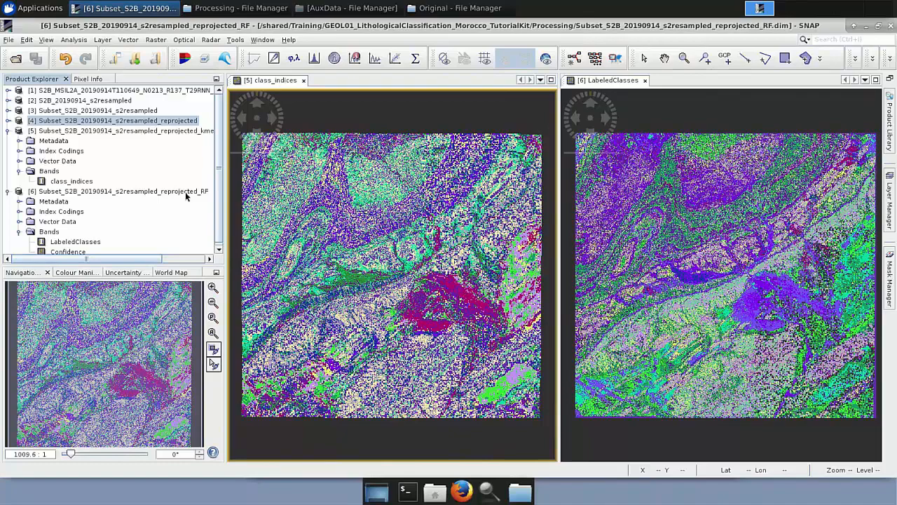
{"action": "left_click", "coordinate": [10, 40]}
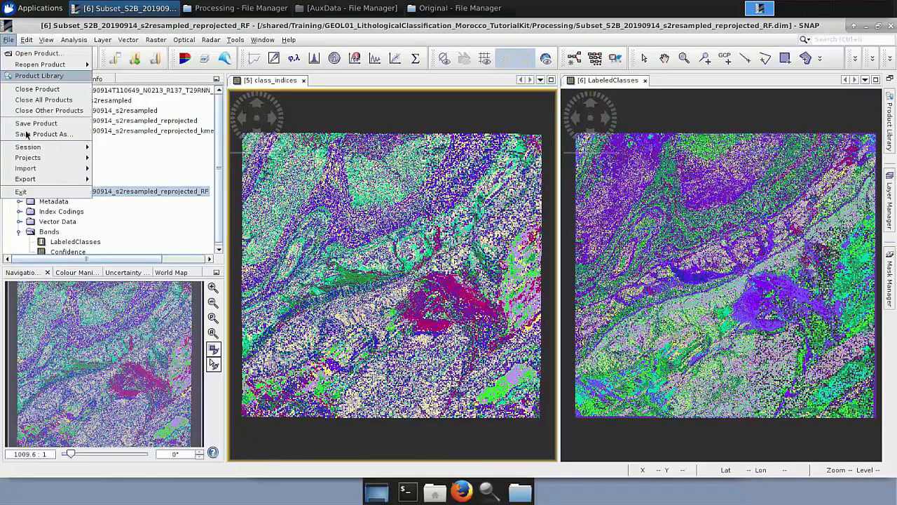
{"action": "mouse_move", "coordinate": [42, 179]}
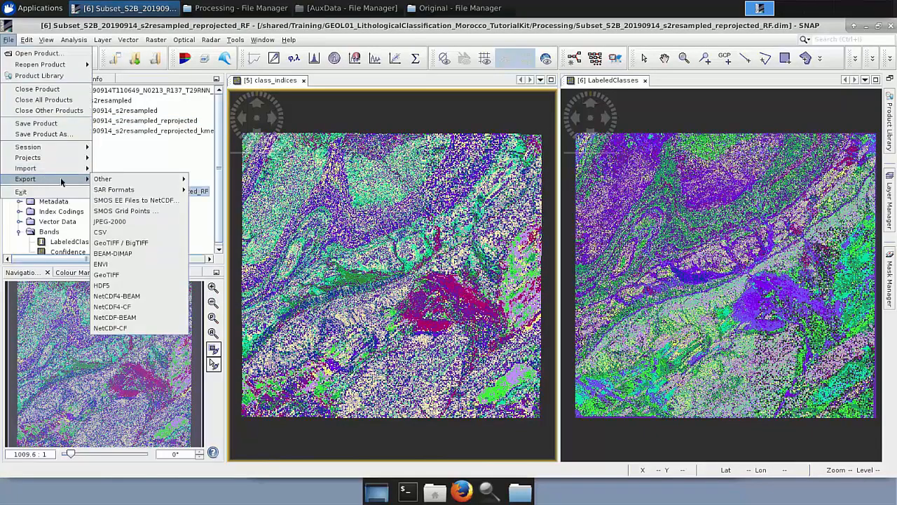
{"action": "left_click", "coordinate": [129, 274]}
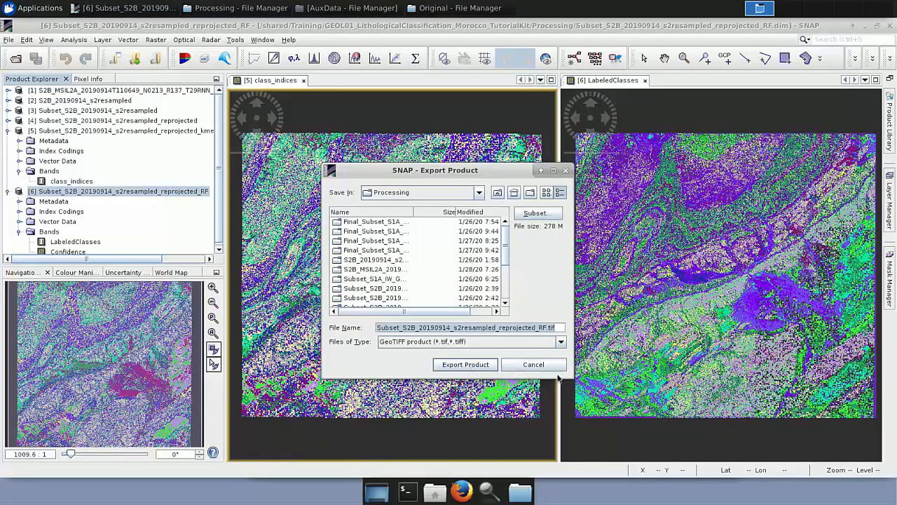
{"action": "left_click", "coordinate": [533, 364]}
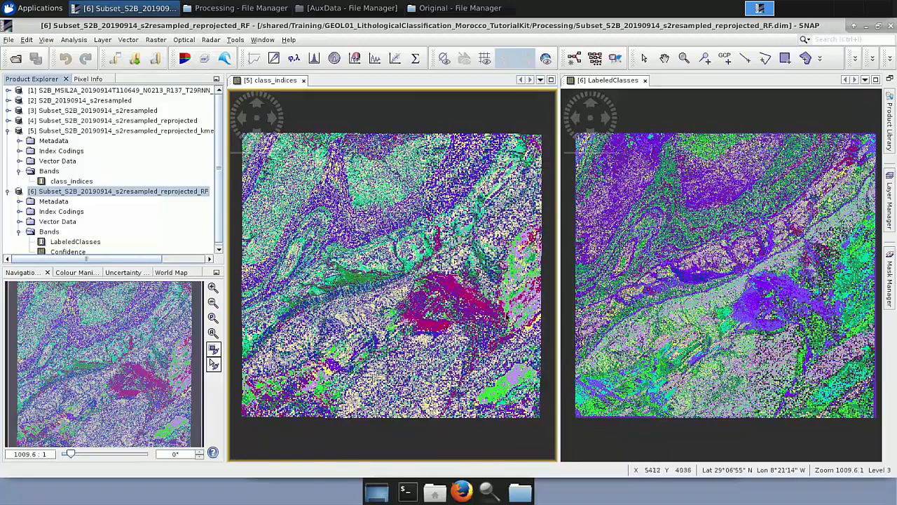
Exit SNAP without saving the modified products.
{"action": "left_click", "coordinate": [892, 27]}
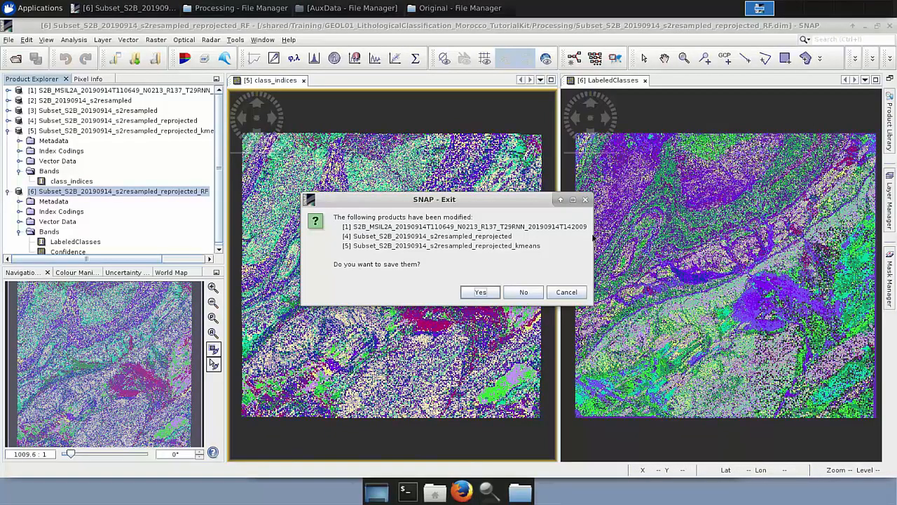
{"action": "left_click", "coordinate": [536, 290]}
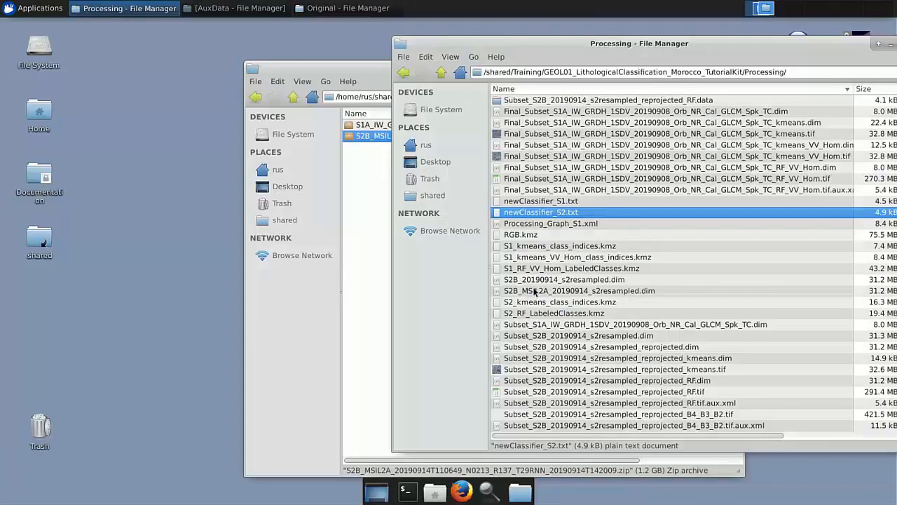
Load the S1A_IW_GRDH_1SDV_20190908 zip archive from the Original folder into the relaunched SNAP.
{"action": "left_click_drag", "start_coordinate": [738, 44], "coordinate": [555, 40]}
{"action": "double_click", "coordinate": [850, 53]}
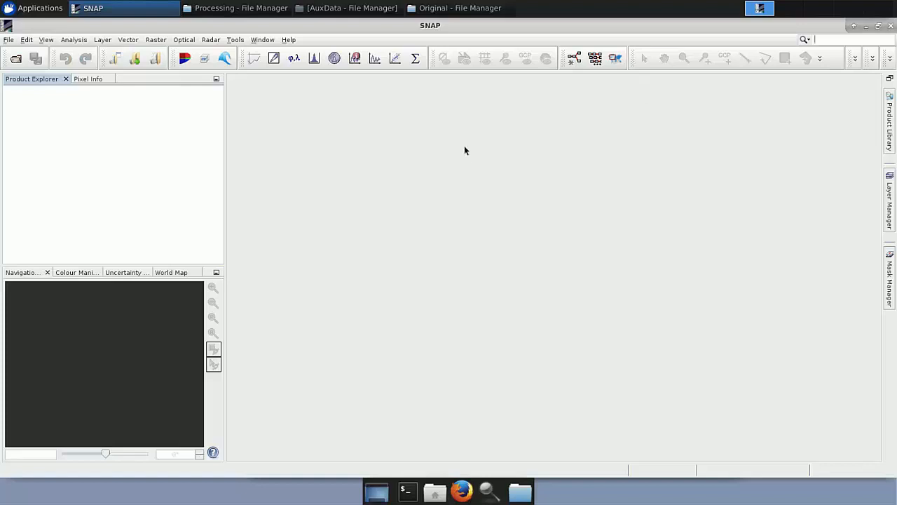
{"action": "left_click", "coordinate": [425, 11]}
{"action": "left_click_drag", "start_coordinate": [439, 126], "coordinate": [23, 129]}
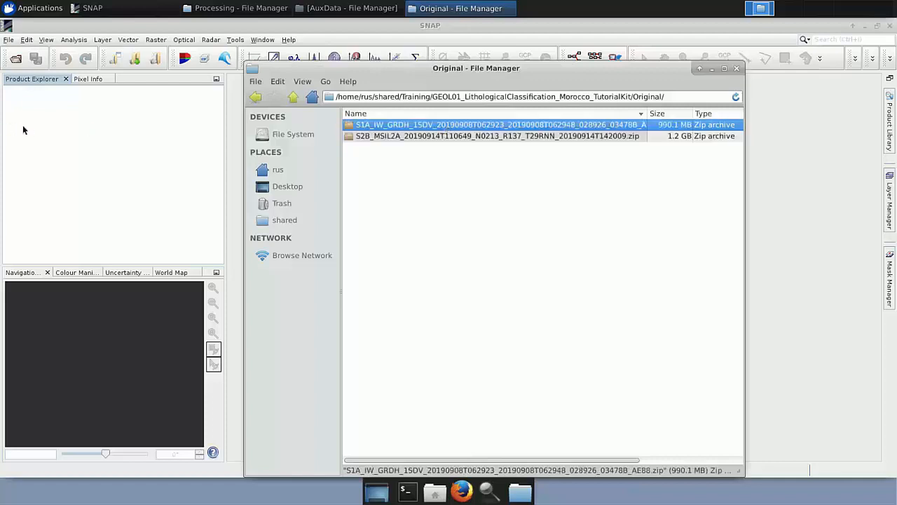
Expand the Sentinel-1 product's Bands and open the Intensity_VH band in an image view.
{"action": "left_click", "coordinate": [12, 110]}
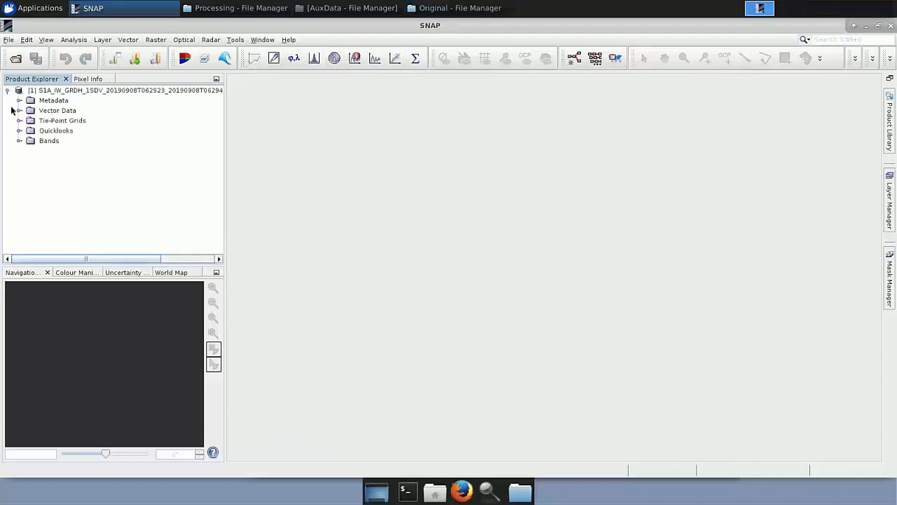
{"action": "left_click", "coordinate": [18, 141]}
{"action": "double_click", "coordinate": [58, 163]}
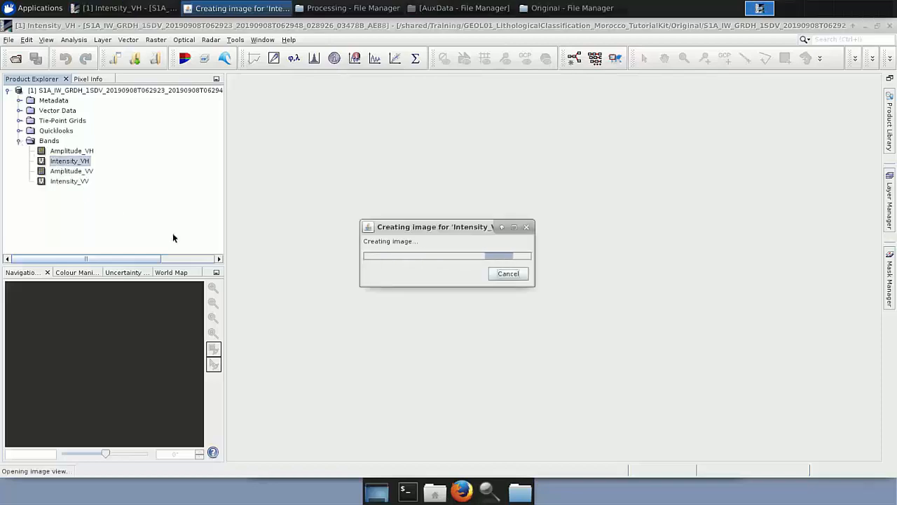
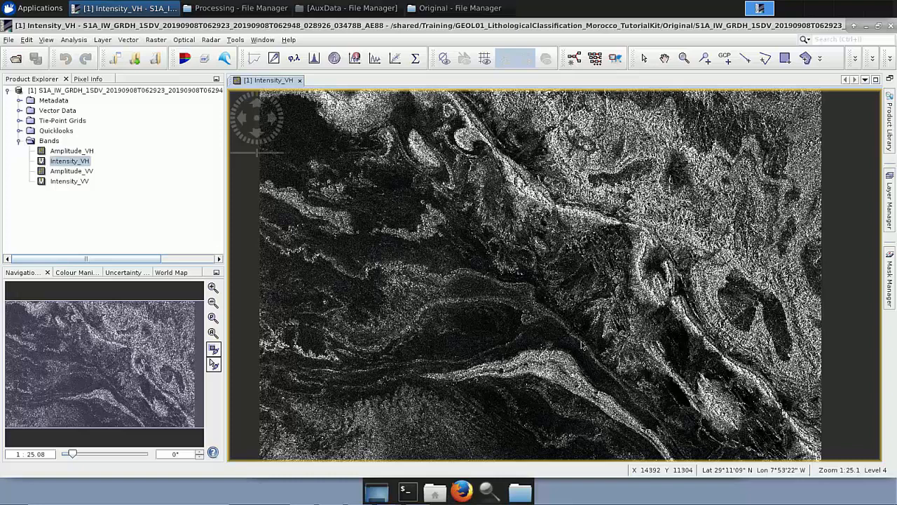
Open the Graph Builder, enlarge its window and move the Write node aside.
{"action": "left_click", "coordinate": [236, 42]}
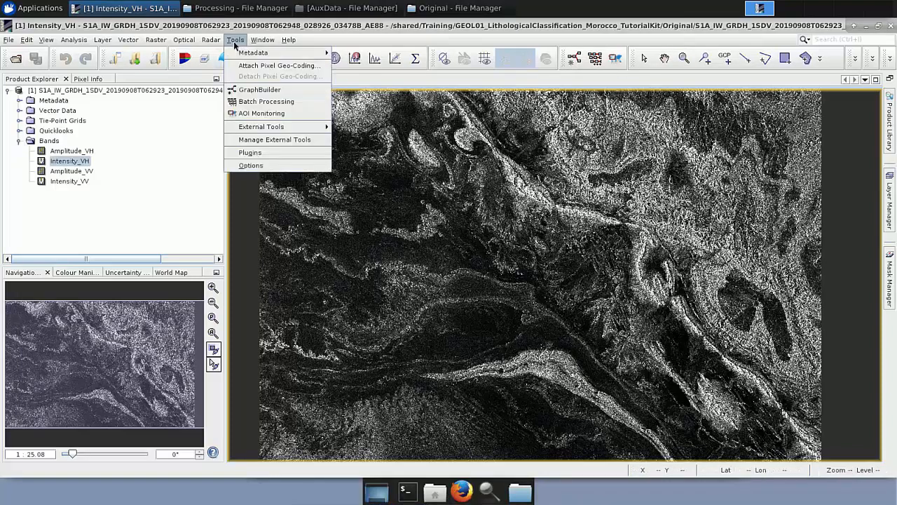
{"action": "left_click", "coordinate": [246, 90]}
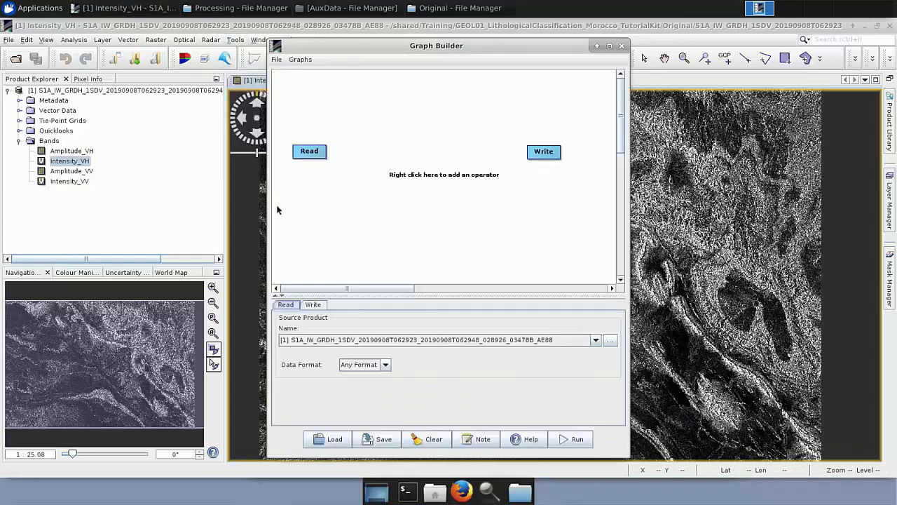
{"action": "left_click_drag", "start_coordinate": [270, 212], "coordinate": [142, 212]}
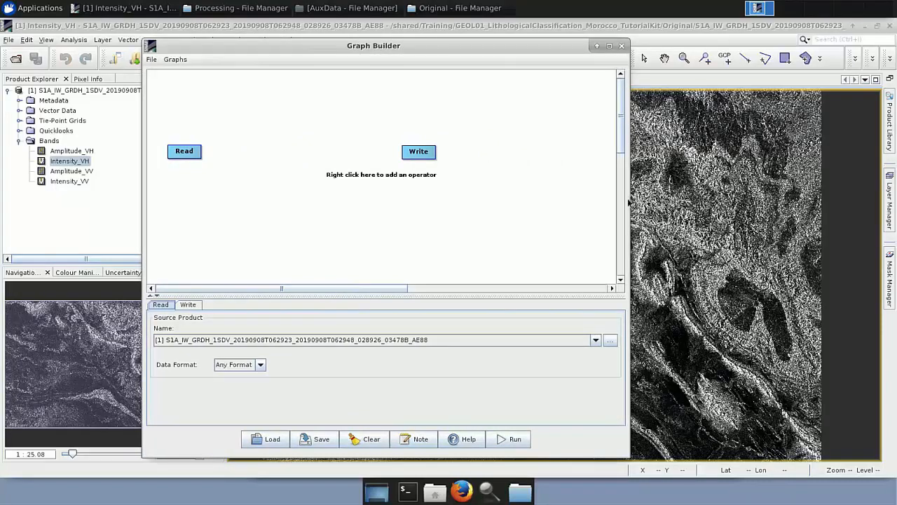
{"action": "left_click_drag", "start_coordinate": [627, 200], "coordinate": [722, 205]}
{"action": "left_click_drag", "start_coordinate": [413, 155], "coordinate": [549, 166]}
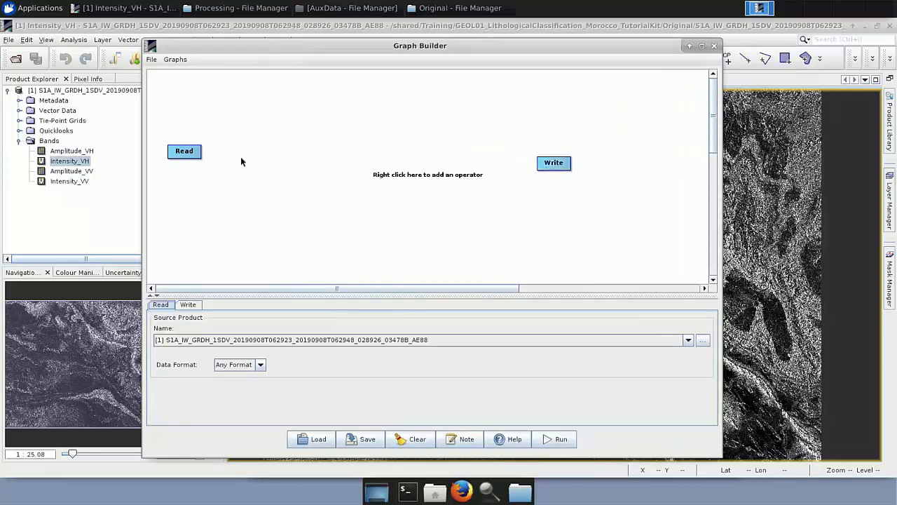
Replace the Write node with a Subset operator from the Raster Geometric operators and connect Read to it.
{"action": "right_click", "coordinate": [554, 167]}
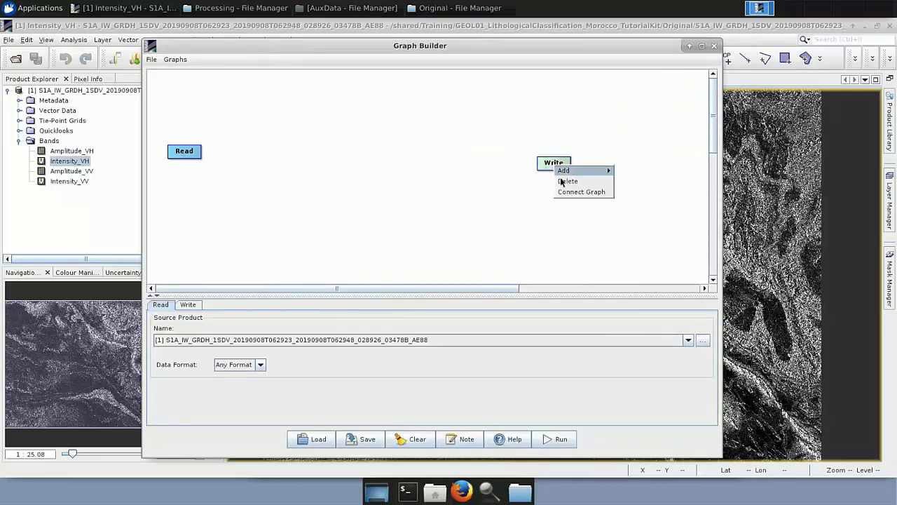
{"action": "left_click", "coordinate": [562, 181]}
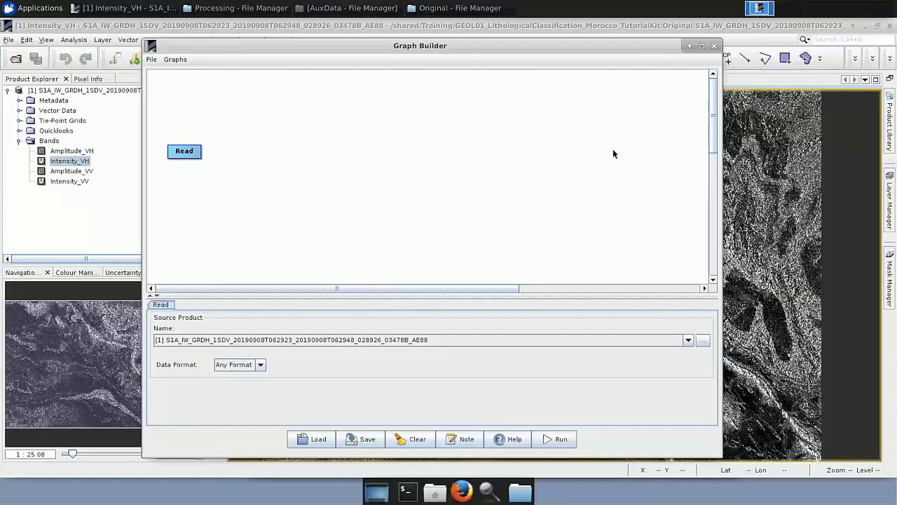
{"action": "right_click", "coordinate": [238, 157]}
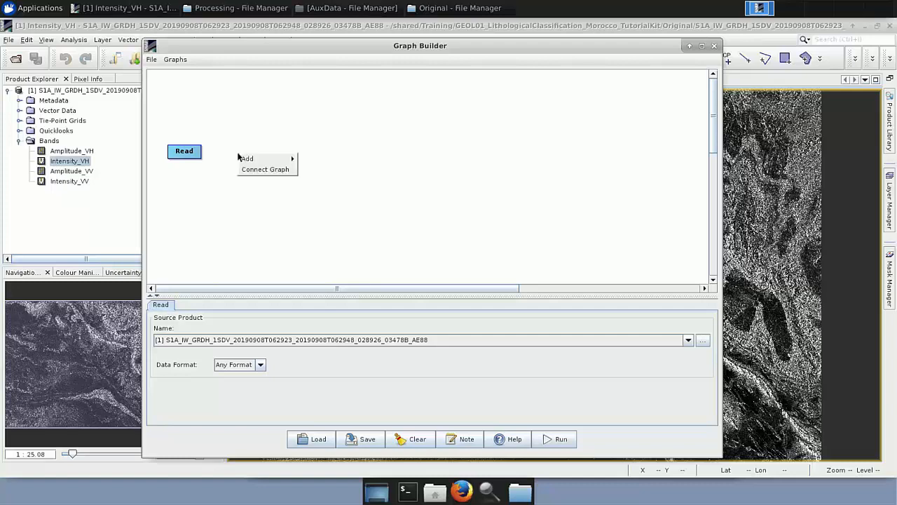
{"action": "mouse_move", "coordinate": [260, 159]}
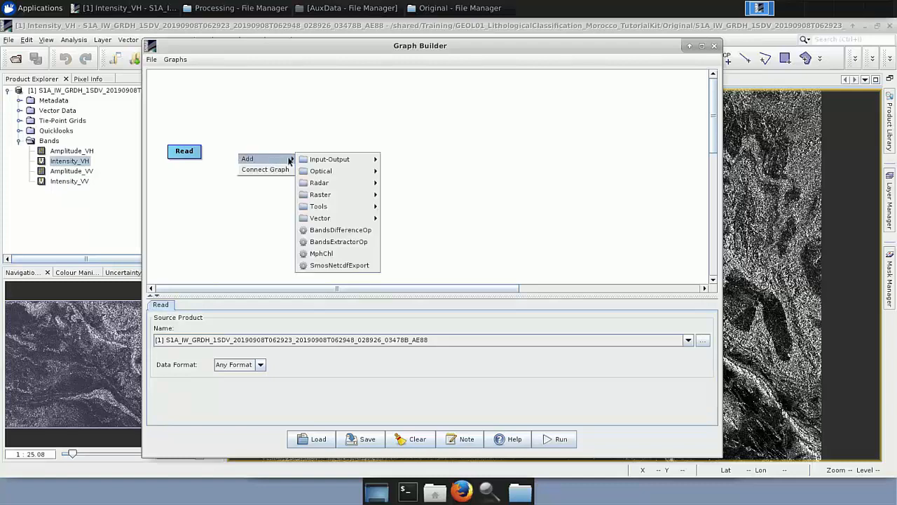
{"action": "mouse_move", "coordinate": [312, 161]}
{"action": "mouse_move", "coordinate": [335, 171]}
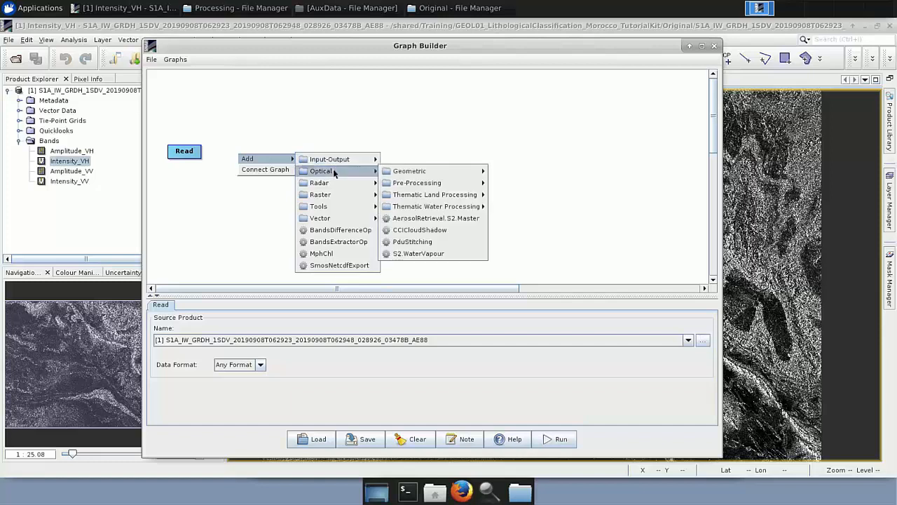
{"action": "mouse_move", "coordinate": [397, 173]}
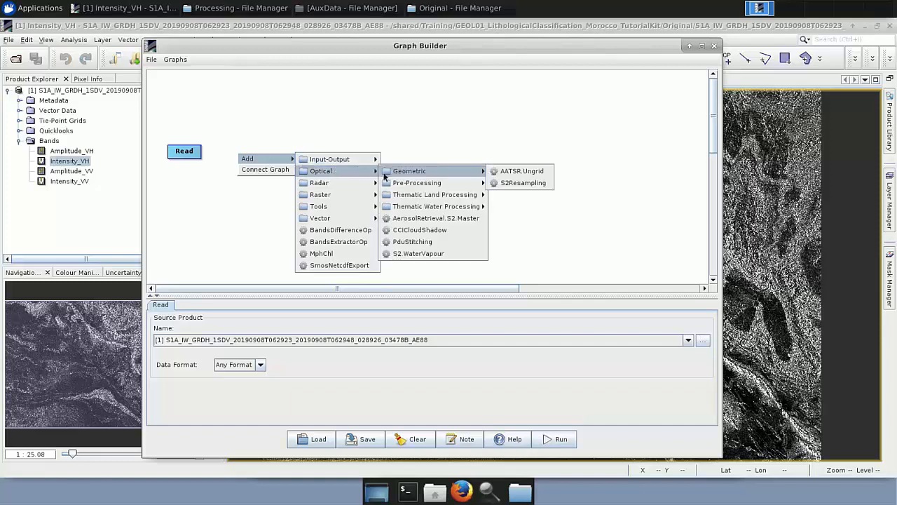
{"action": "mouse_move", "coordinate": [369, 184]}
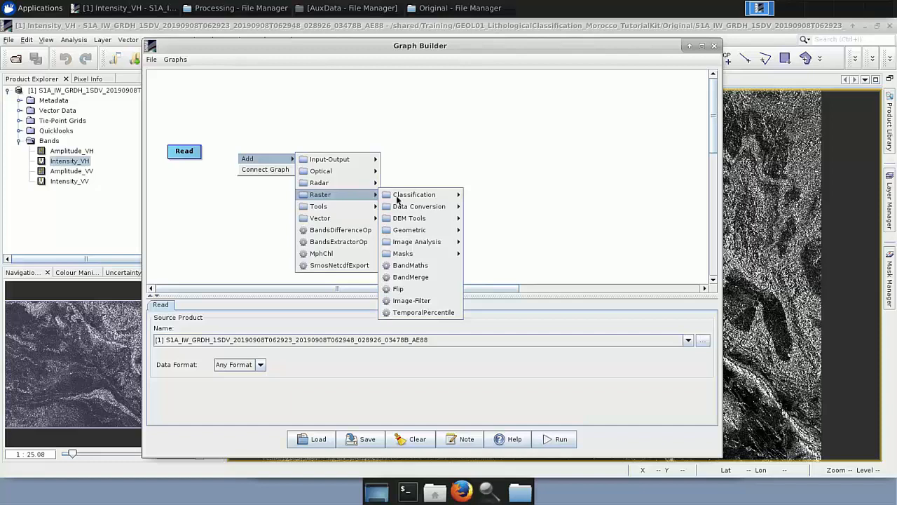
{"action": "mouse_move", "coordinate": [441, 230]}
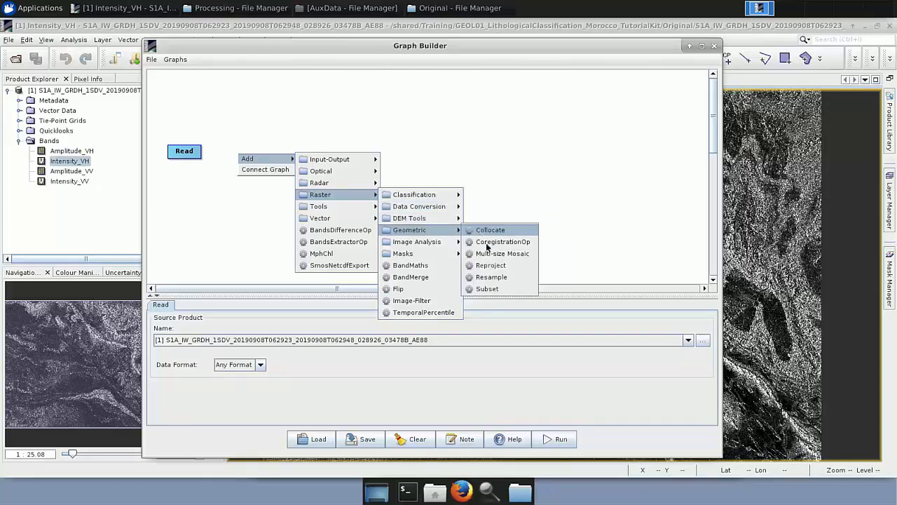
{"action": "left_click", "coordinate": [491, 288]}
{"action": "left_click_drag", "start_coordinate": [256, 163], "coordinate": [247, 156]}
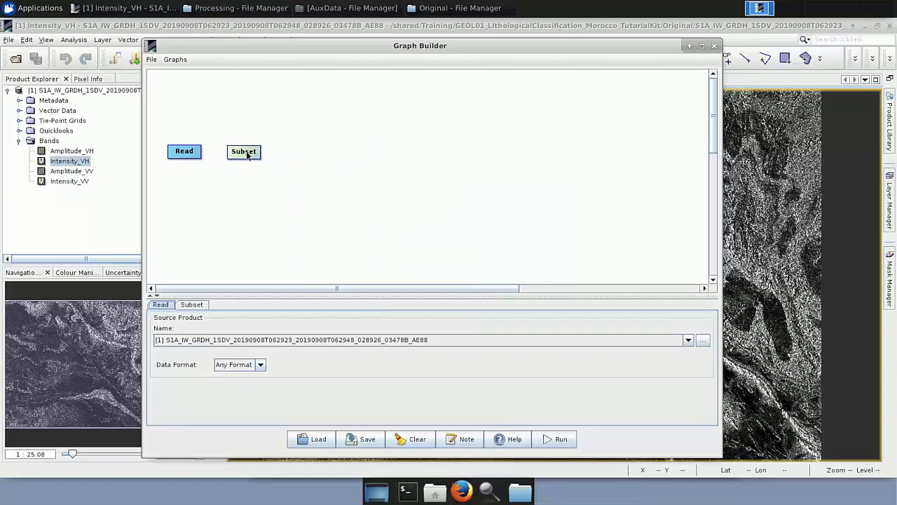
{"action": "left_click", "coordinate": [192, 305]}
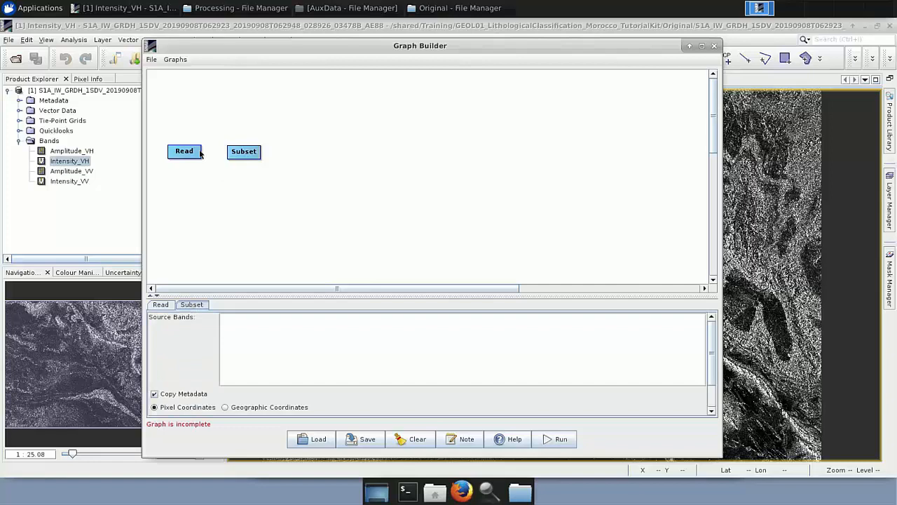
{"action": "left_click_drag", "start_coordinate": [201, 152], "coordinate": [237, 155]}
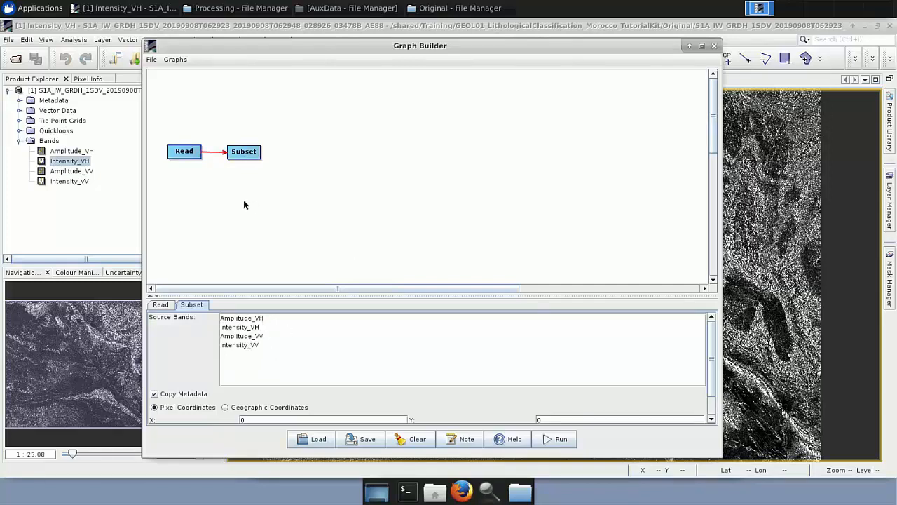
Load the graph Processing_Graph_S1.xml from the Processing folder.
{"action": "left_click", "coordinate": [316, 440]}
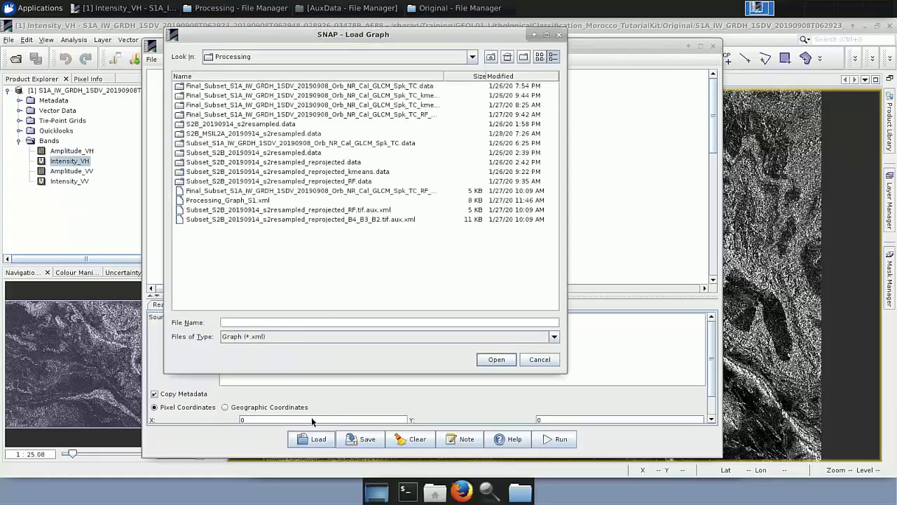
{"action": "left_click", "coordinate": [244, 201]}
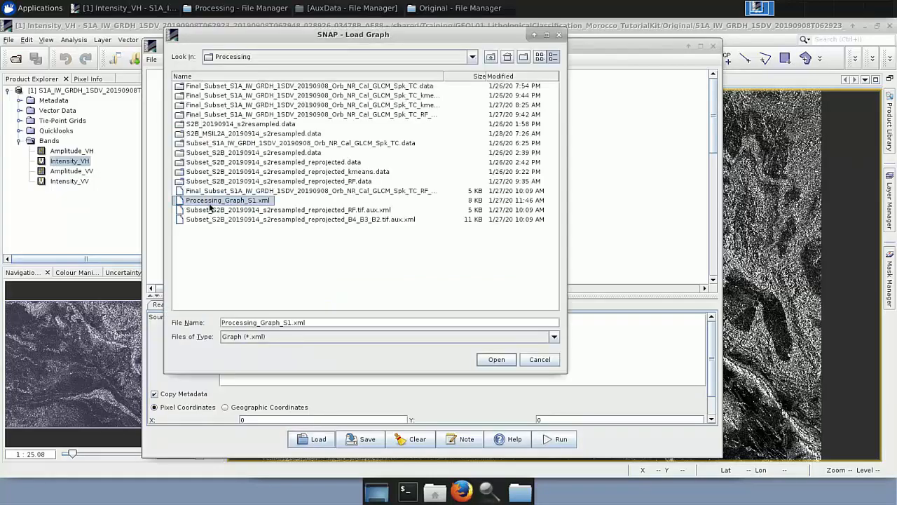
{"action": "left_click", "coordinate": [492, 360]}
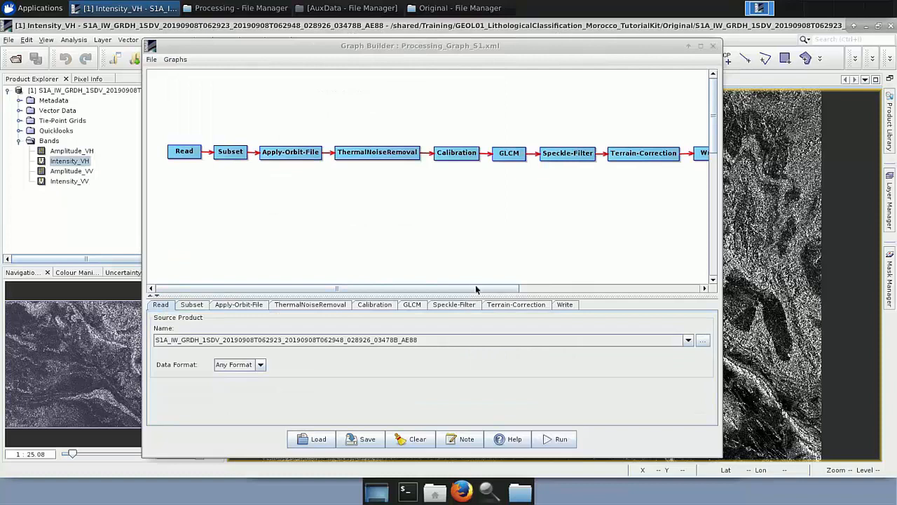
Inspect the Subset node's geographic coordinates region on its world map.
{"action": "left_click_drag", "start_coordinate": [481, 288], "coordinate": [488, 288]}
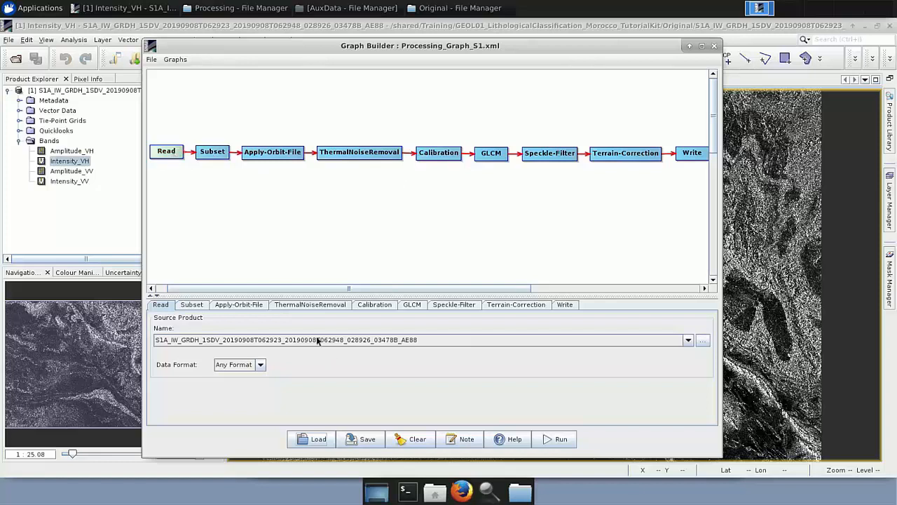
{"action": "left_click", "coordinate": [212, 154]}
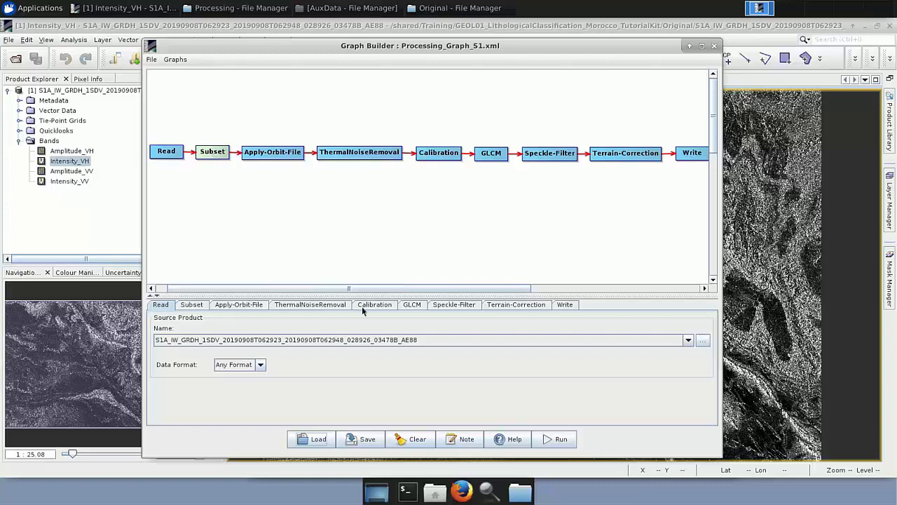
{"action": "left_click_drag", "start_coordinate": [372, 293], "coordinate": [372, 253]}
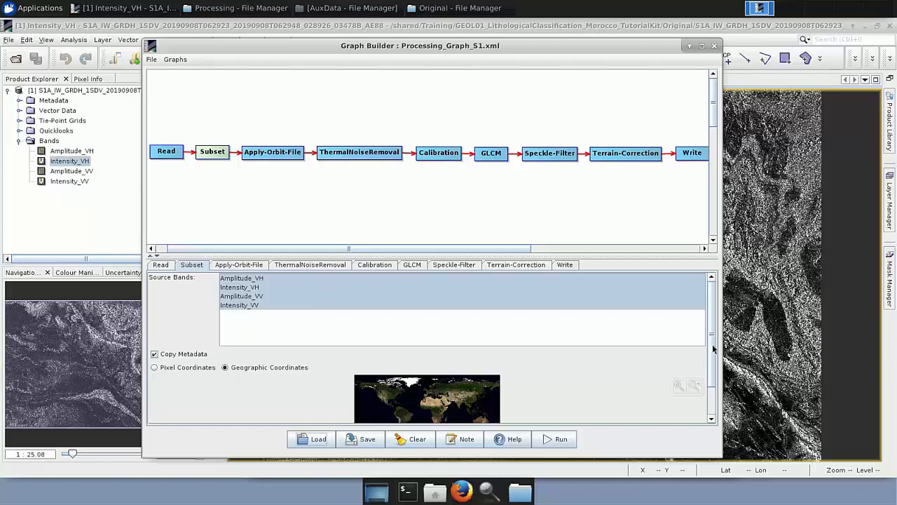
{"action": "scroll", "coordinate": [714, 349], "scroll_direction": "down", "scroll_amount": 2}
{"action": "left_click_drag", "start_coordinate": [496, 416], "coordinate": [233, 414]}
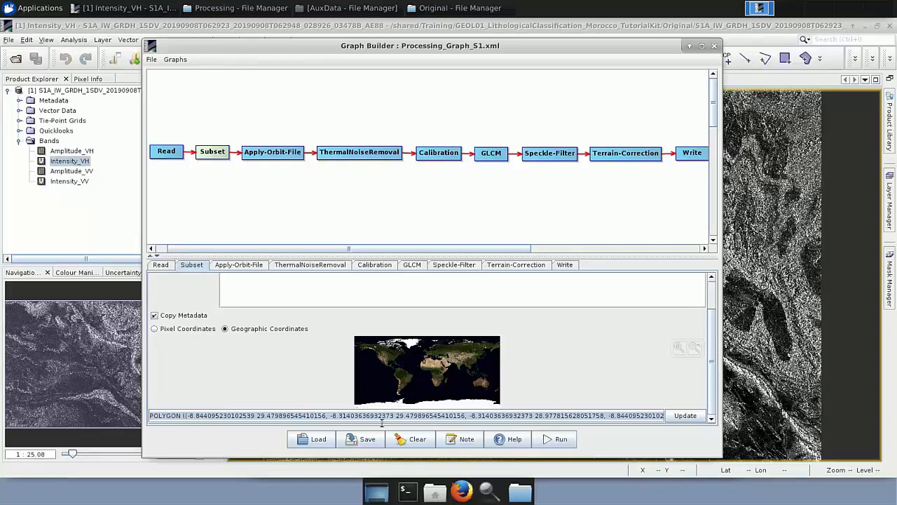
{"action": "left_click", "coordinate": [693, 350]}
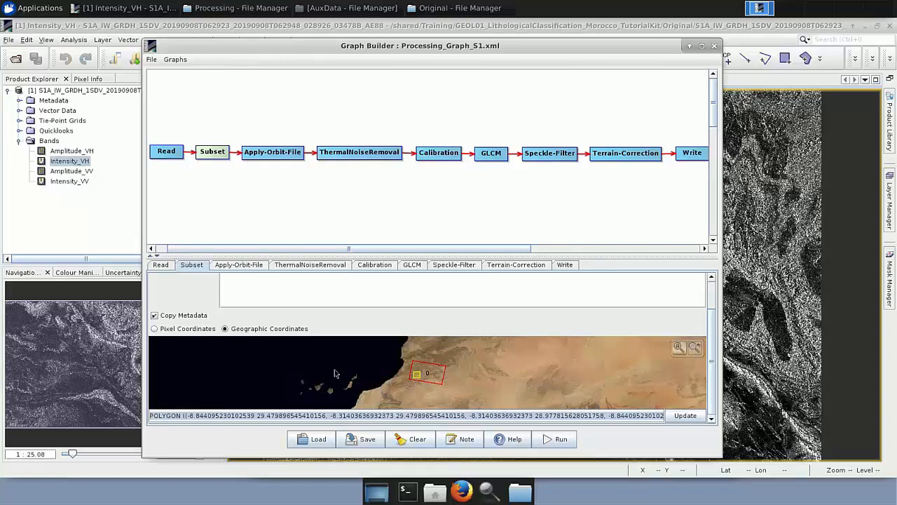
Review the Apply-Orbit-File, ThermalNoiseRemoval, Calibration and GLCM parameter settings of the loaded graph.
{"action": "left_click", "coordinate": [239, 266]}
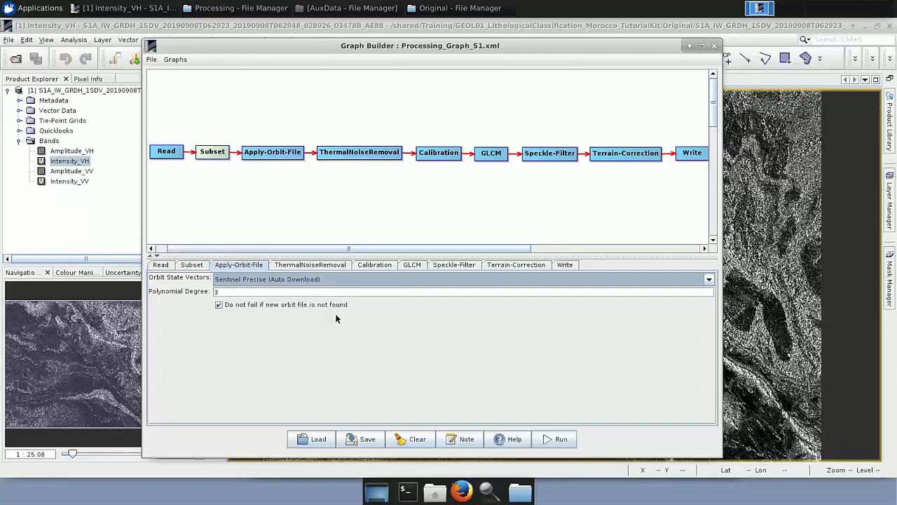
{"action": "left_click", "coordinate": [299, 267]}
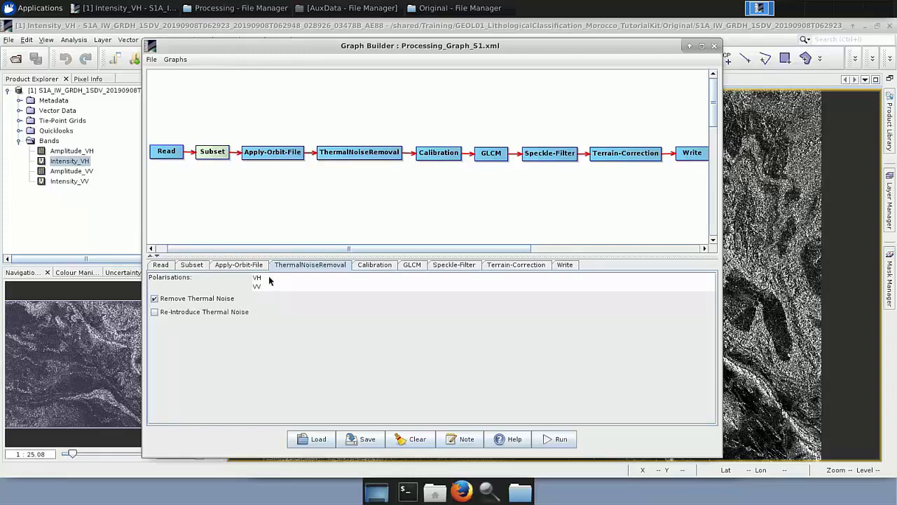
{"action": "left_click", "coordinate": [382, 268]}
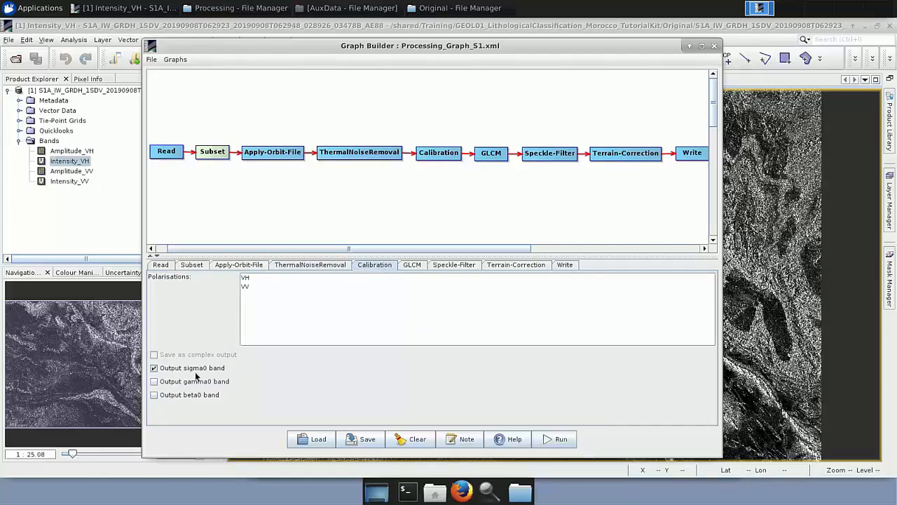
{"action": "left_click", "coordinate": [412, 265]}
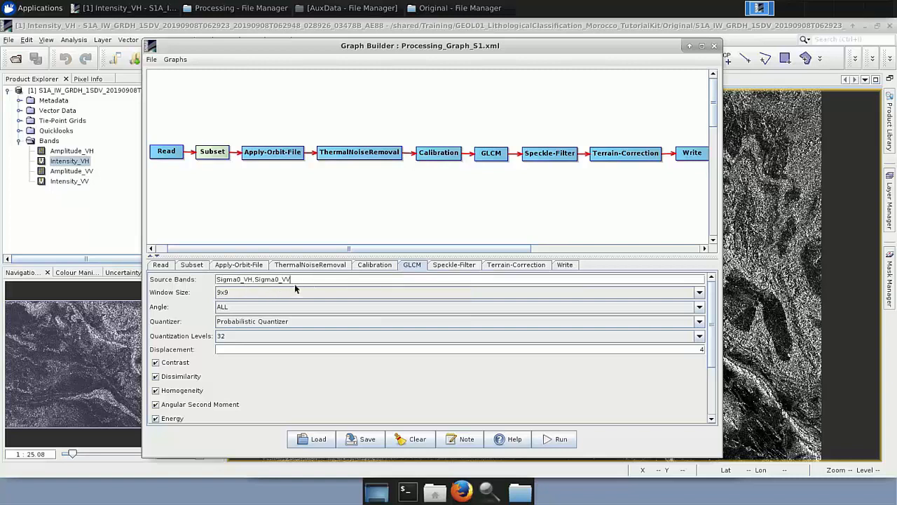
Examine the GLCM window size and angle options and the list of texture features.
{"action": "left_click", "coordinate": [700, 293]}
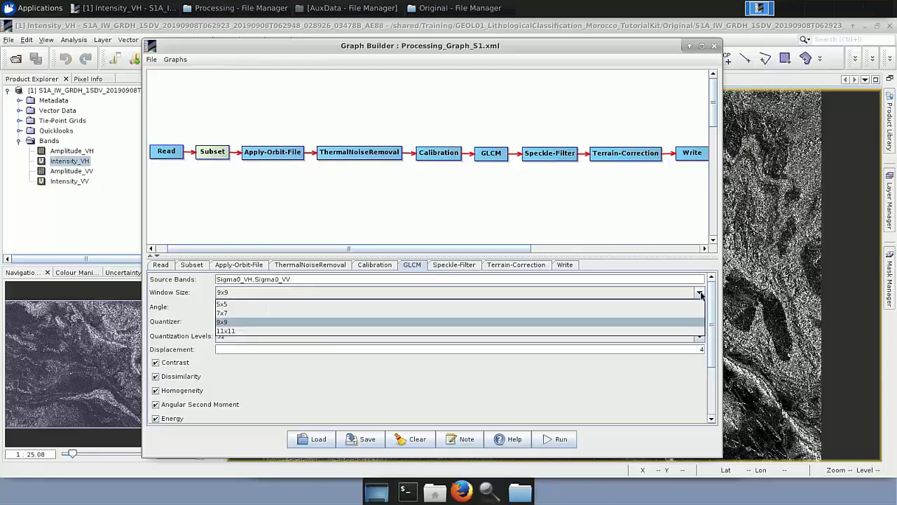
{"action": "left_click", "coordinate": [700, 293]}
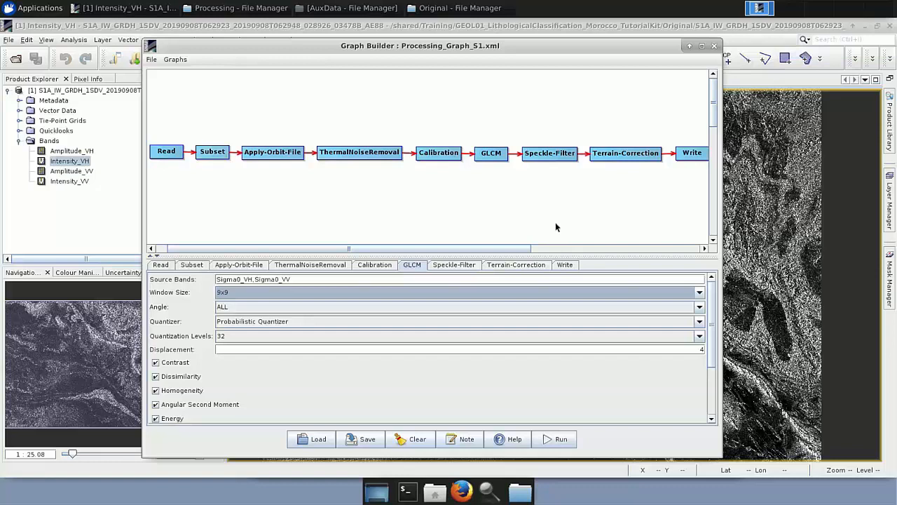
{"action": "left_click", "coordinate": [695, 309]}
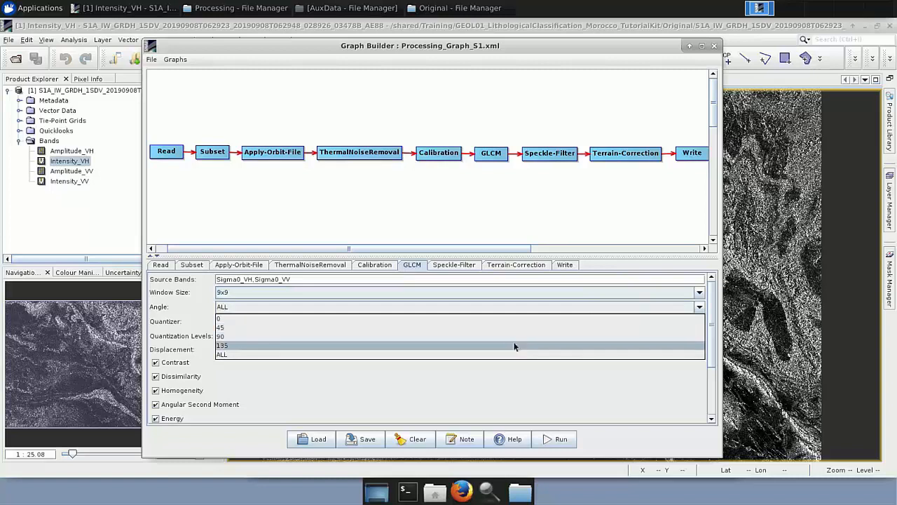
{"action": "left_click", "coordinate": [699, 308]}
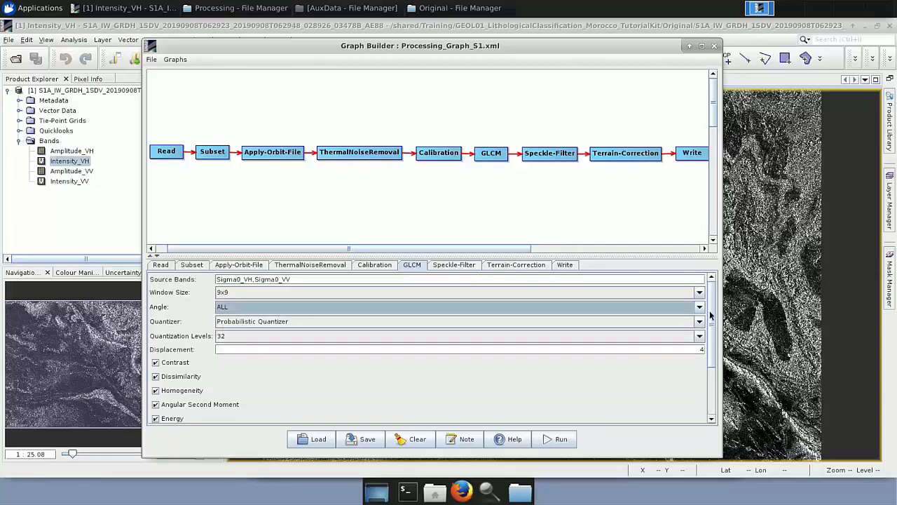
{"action": "scroll", "coordinate": [709, 324], "scroll_direction": "down", "scroll_amount": 2}
{"action": "scroll", "coordinate": [715, 341], "scroll_direction": "down", "scroll_amount": 3}
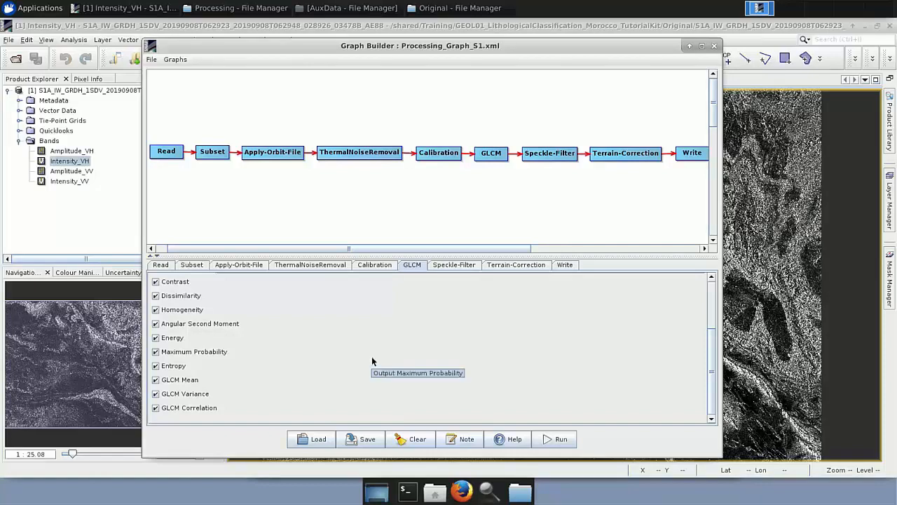
Compare the Speckle-Filter parameters with the GLCM texture outputs.
{"action": "left_click", "coordinate": [453, 265]}
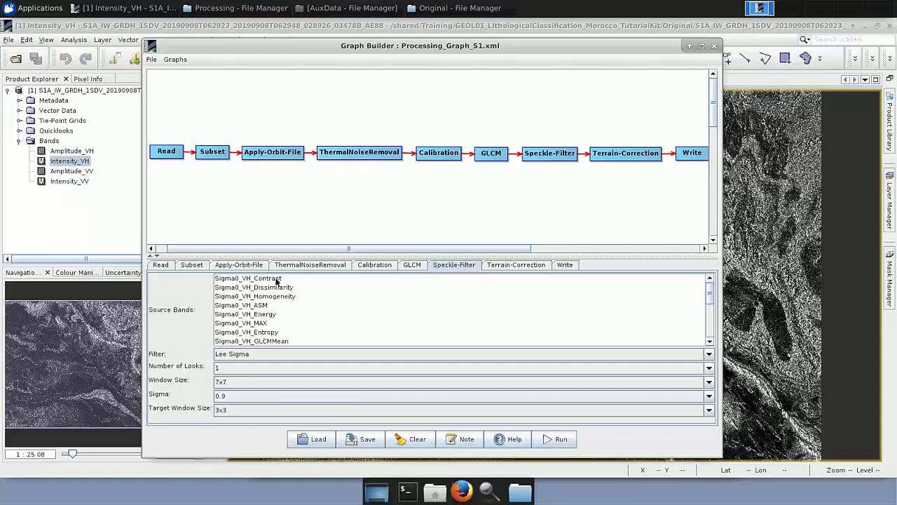
{"action": "left_click", "coordinate": [414, 265]}
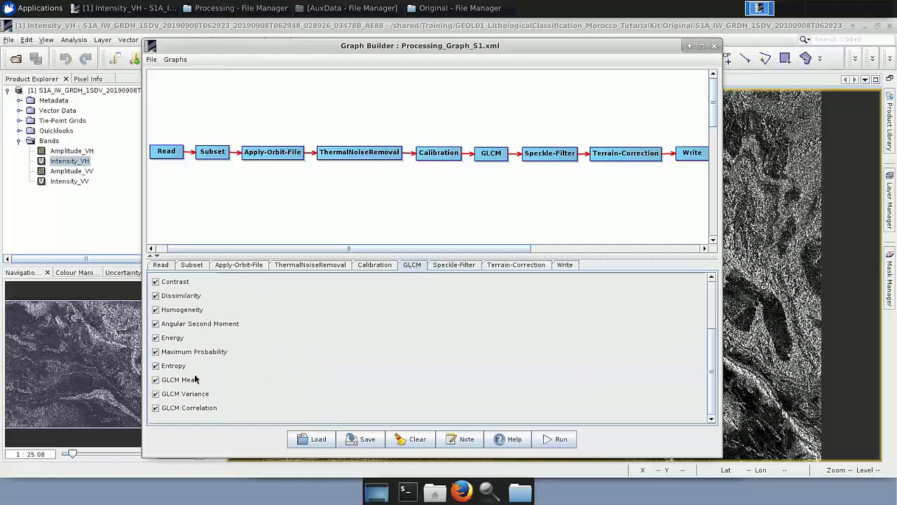
{"action": "left_click", "coordinate": [449, 265]}
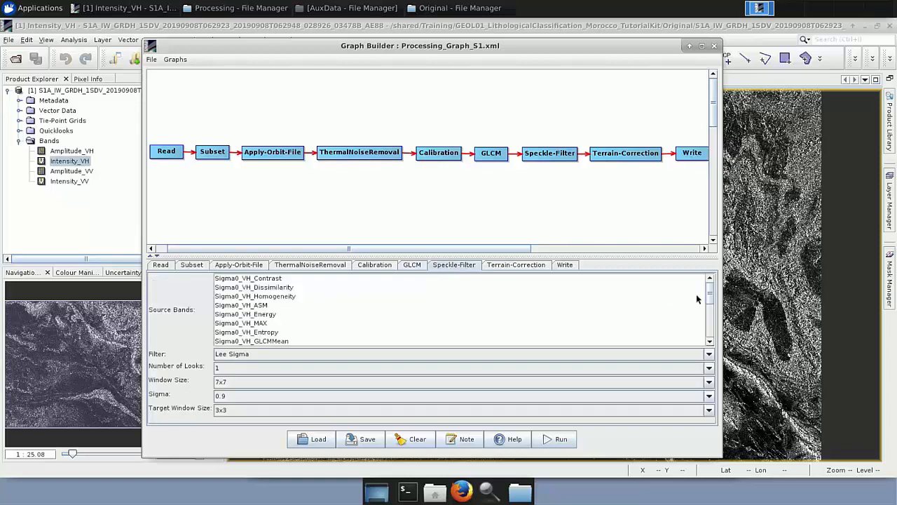
Review the Terrain-Correction parameters, including the DEM, resampling methods, pixel spacing and output band options.
{"action": "mouse_move", "coordinate": [710, 294]}
{"action": "left_mouse_down"}
{"action": "mouse_move", "coordinate": [713, 324]}
{"action": "mouse_move", "coordinate": [708, 303]}
{"action": "left_mouse_up"}
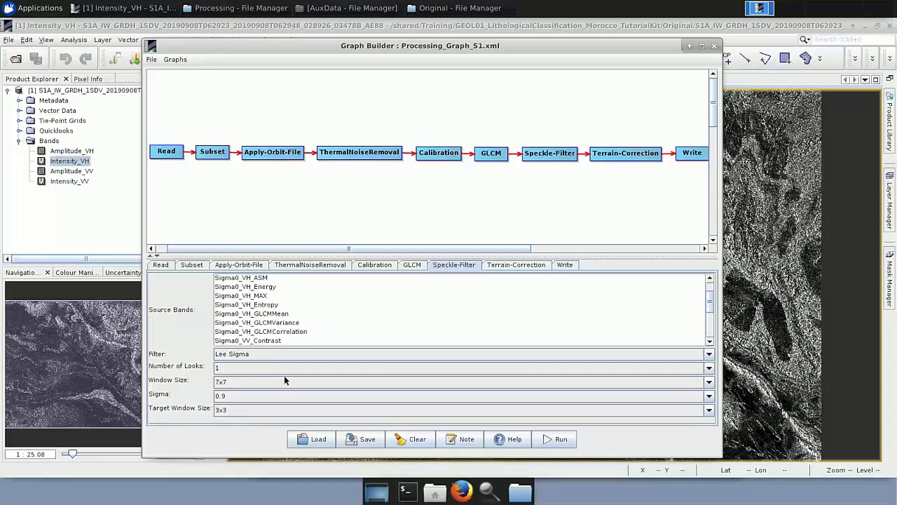
{"action": "left_click", "coordinate": [523, 266]}
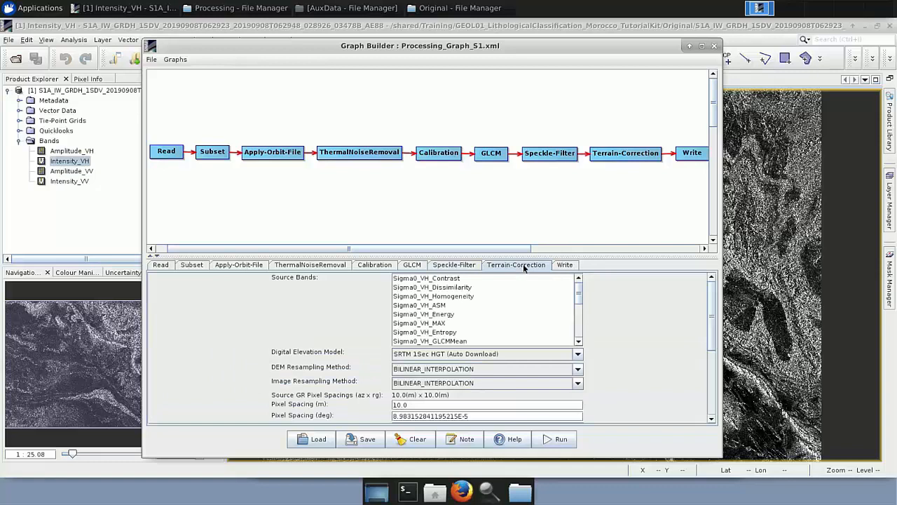
{"action": "left_click", "coordinate": [577, 354]}
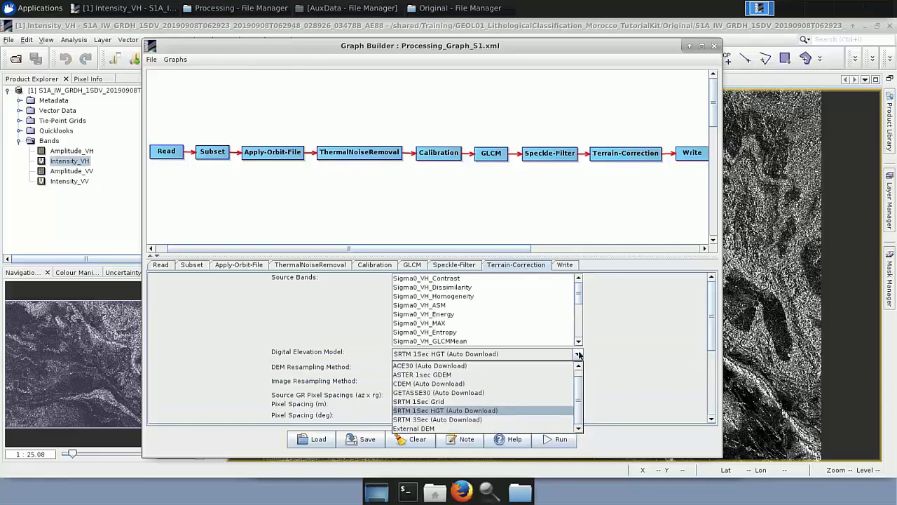
{"action": "left_click", "coordinate": [491, 411]}
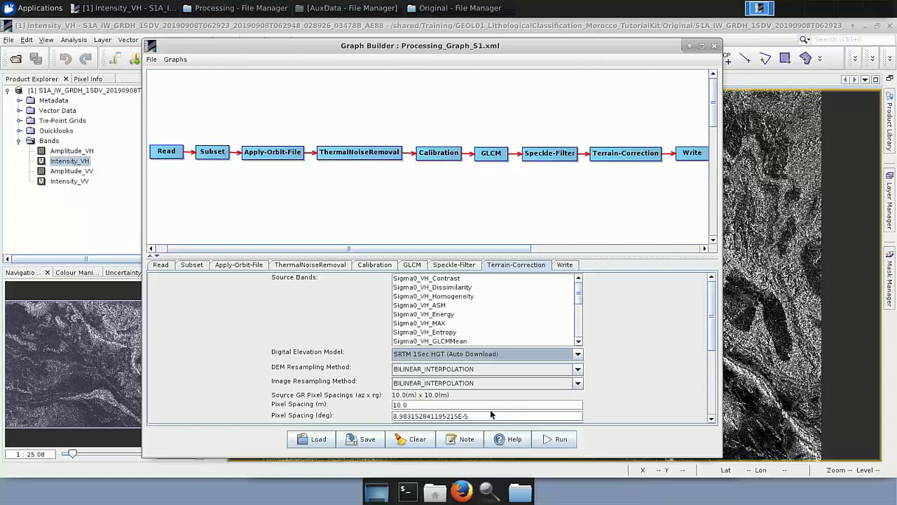
{"action": "left_click", "coordinate": [577, 371]}
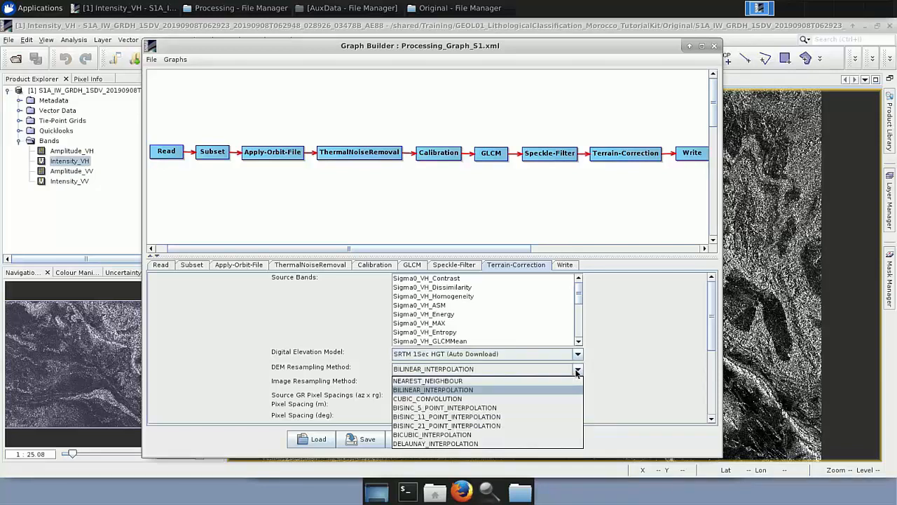
{"action": "left_click", "coordinate": [602, 368]}
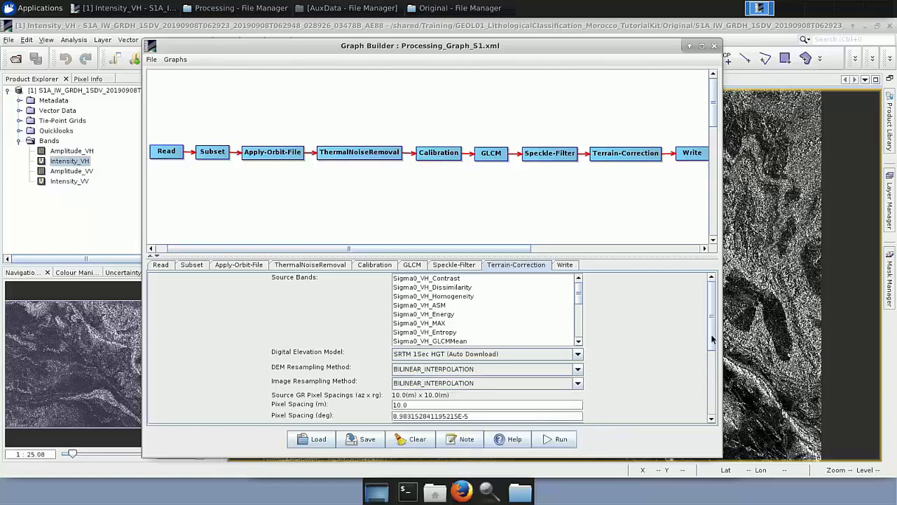
{"action": "left_click_drag", "start_coordinate": [712, 352], "coordinate": [712, 379]}
{"action": "left_click_drag", "start_coordinate": [714, 393], "coordinate": [715, 401]}
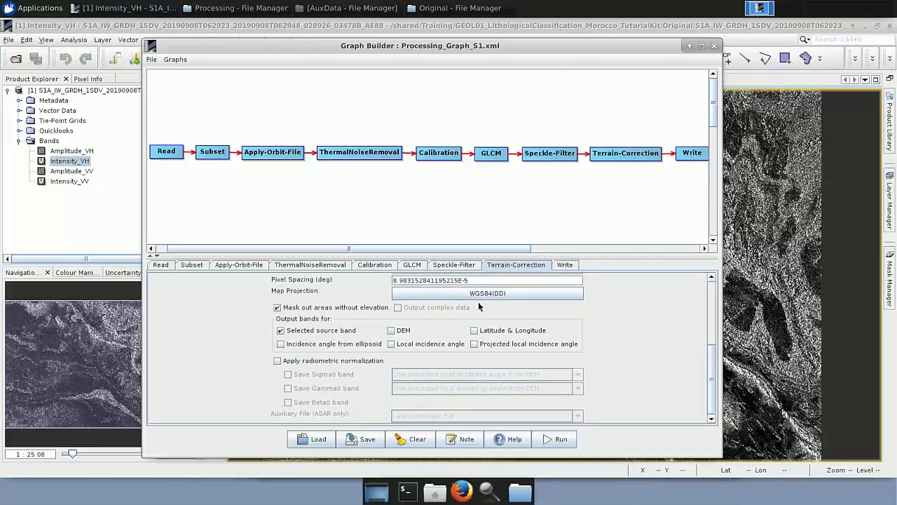
{"action": "scroll", "coordinate": [705, 306], "scroll_direction": "up", "scroll_amount": 2}
{"action": "scroll", "coordinate": [705, 307], "scroll_direction": "up", "scroll_amount": 5}
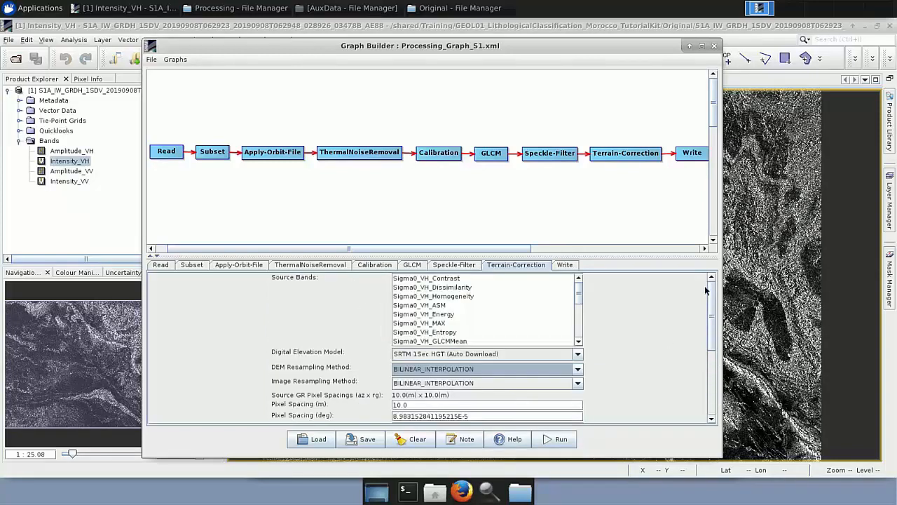
Check the Write node's output name and directory, then close the Graph Builder without saving the graph.
{"action": "left_click", "coordinate": [565, 265]}
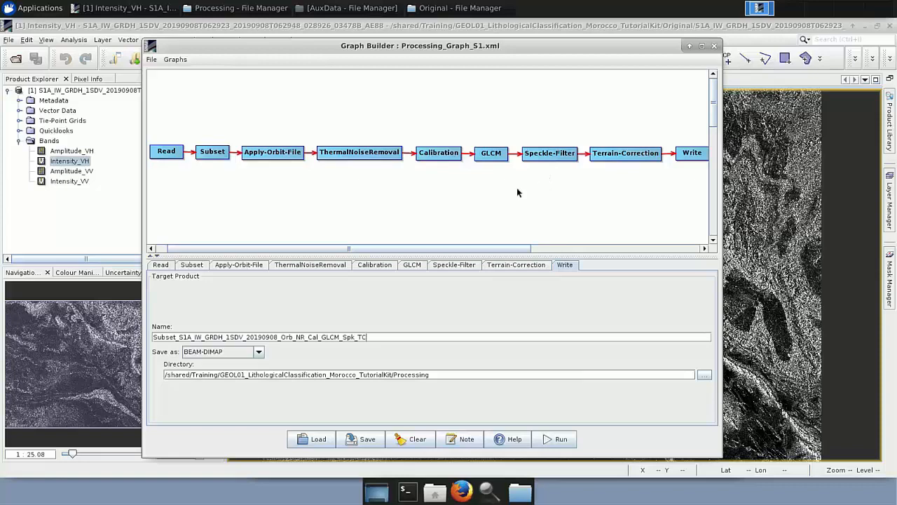
{"action": "left_click", "coordinate": [363, 439]}
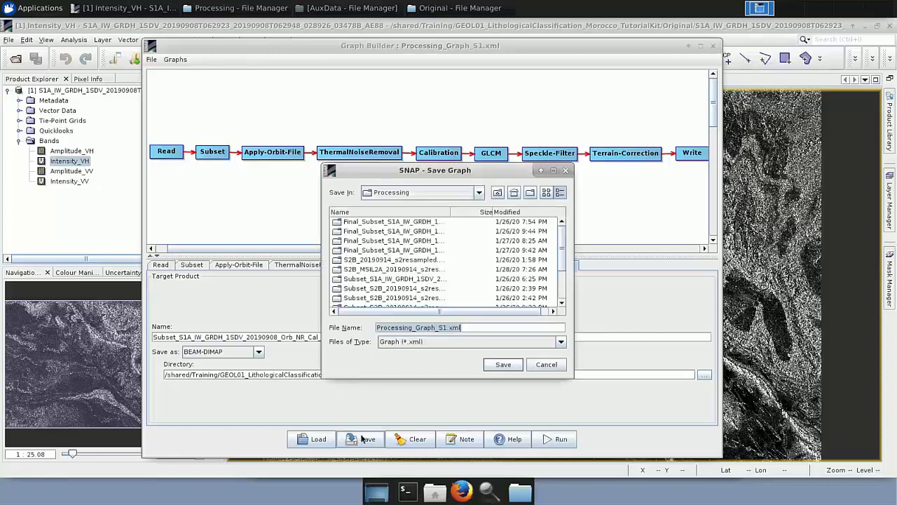
{"action": "left_click", "coordinate": [546, 365]}
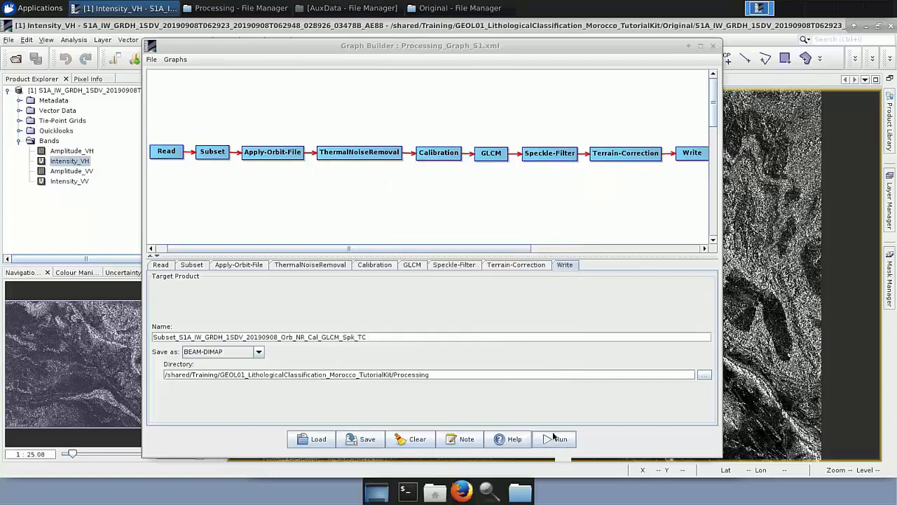
{"action": "left_click", "coordinate": [715, 47]}
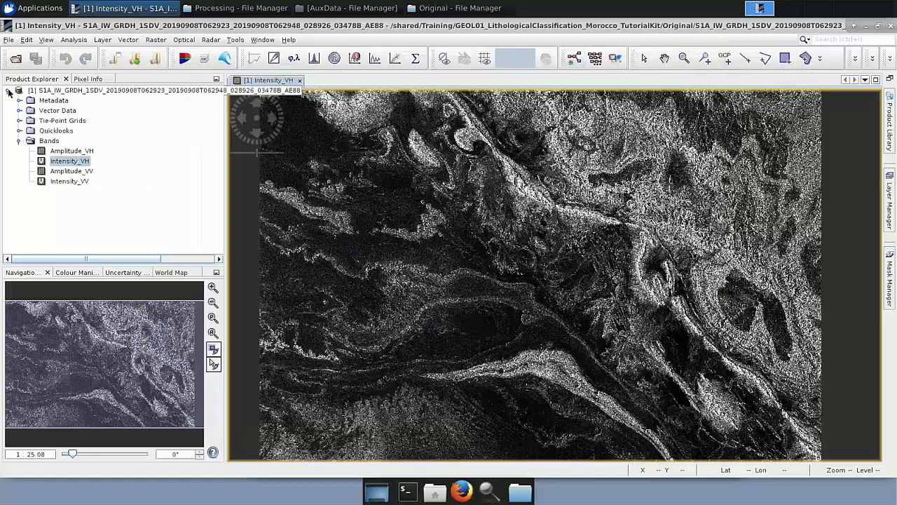
Open the processed Subset_S1A_IW_GRDH_1SDV_20190908_Orb_NR_Cal_GLCM_Spk_TC.dim product from the Processing folder into SNAP.
{"action": "left_click", "coordinate": [8, 91]}
{"action": "left_click", "coordinate": [235, 7]}
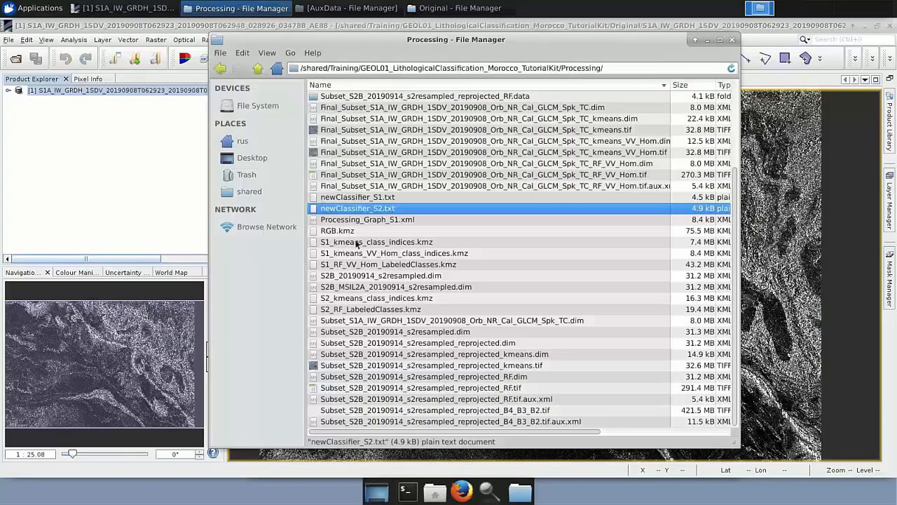
{"action": "scroll", "coordinate": [377, 295], "scroll_direction": "up", "scroll_amount": 3}
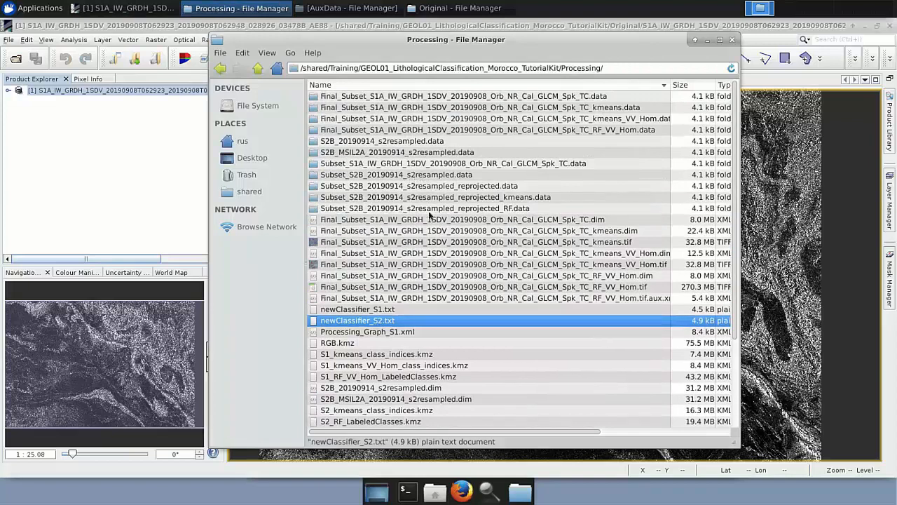
{"action": "scroll", "coordinate": [407, 333], "scroll_direction": "down", "scroll_amount": 2}
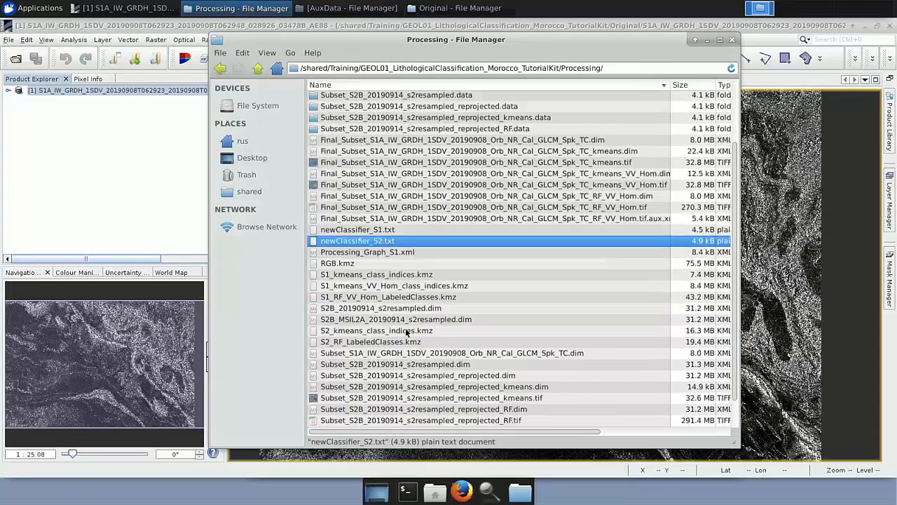
{"action": "left_click_drag", "start_coordinate": [409, 353], "coordinate": [127, 188]}
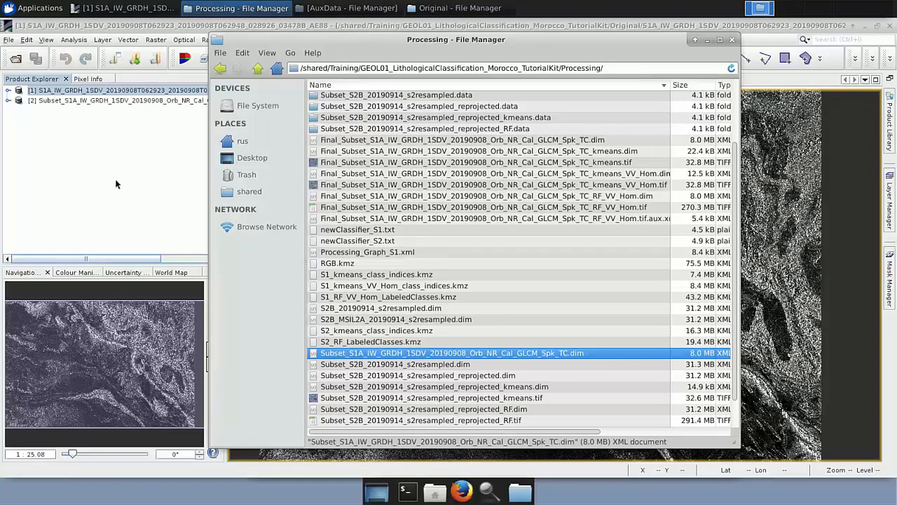
Expand the processed product's band list and close the original Intensity_VH image view.
{"action": "left_click", "coordinate": [124, 115]}
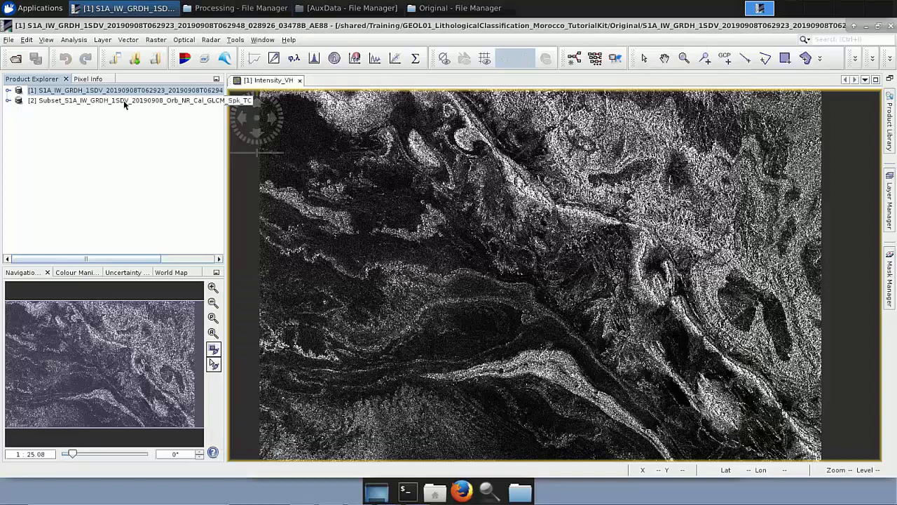
{"action": "left_click", "coordinate": [124, 101]}
{"action": "left_click", "coordinate": [9, 101]}
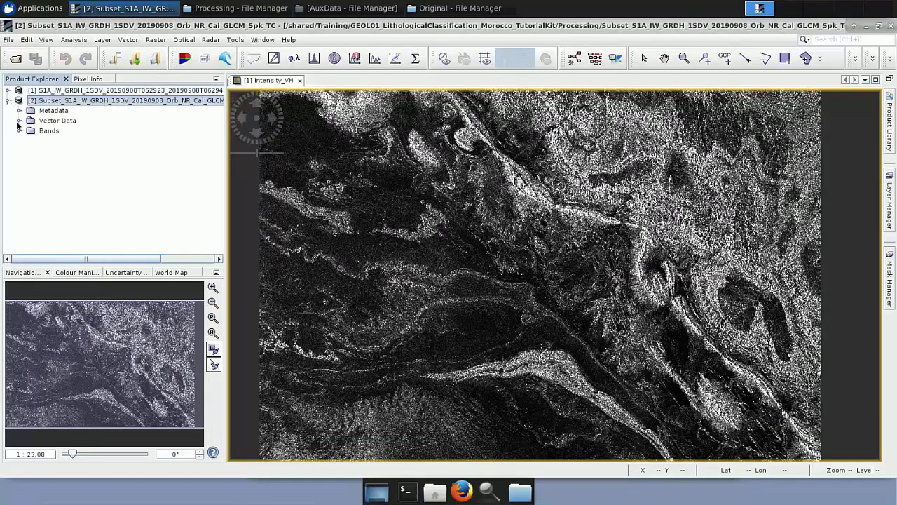
{"action": "left_click", "coordinate": [19, 131]}
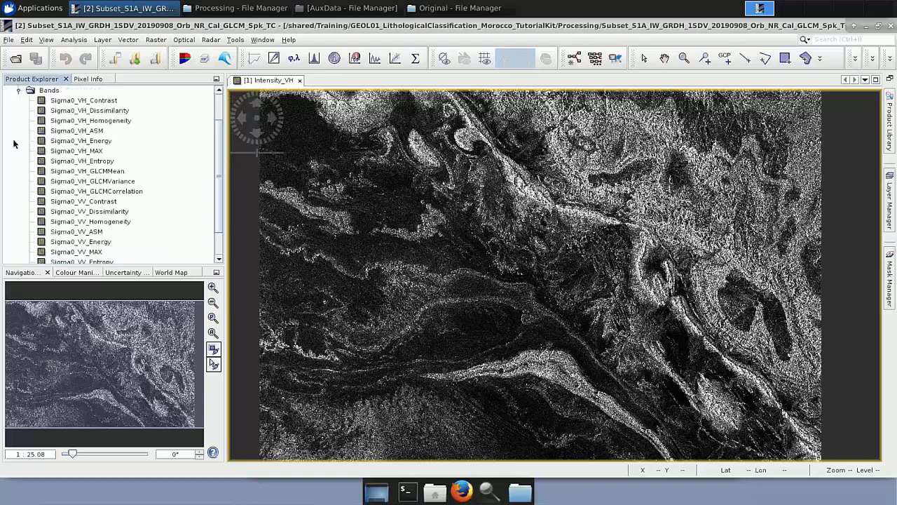
{"action": "left_click", "coordinate": [299, 80]}
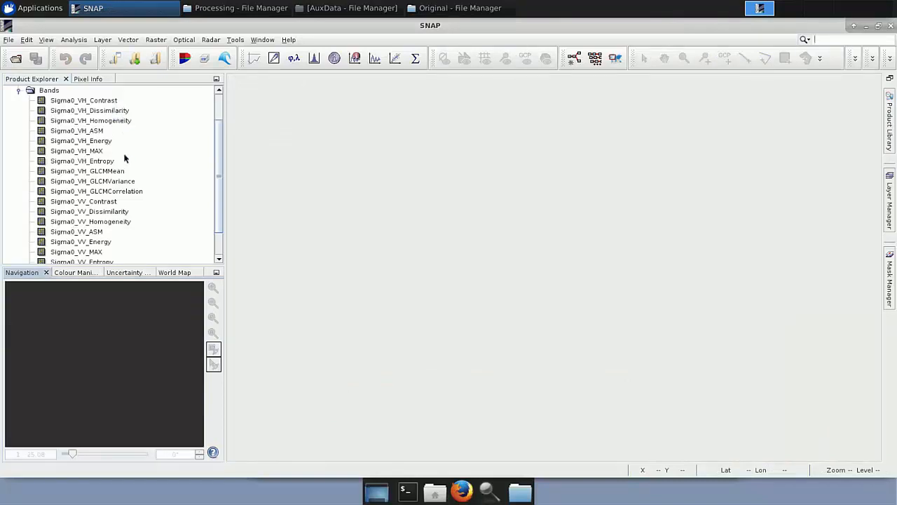
Open the VH and VV Contrast, Homogeneity and GLCMMean texture bands and tile the six views evenly.
{"action": "double_click", "coordinate": [108, 99]}
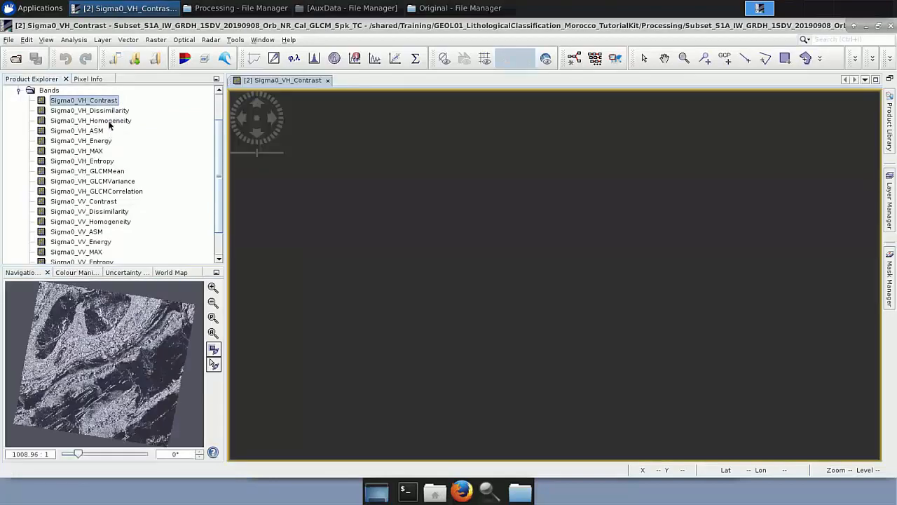
{"action": "double_click", "coordinate": [109, 122]}
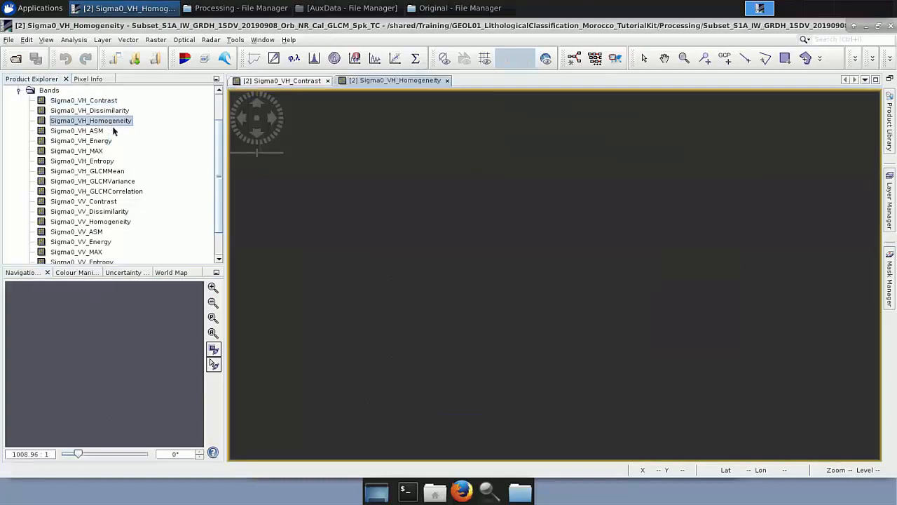
{"action": "double_click", "coordinate": [117, 172]}
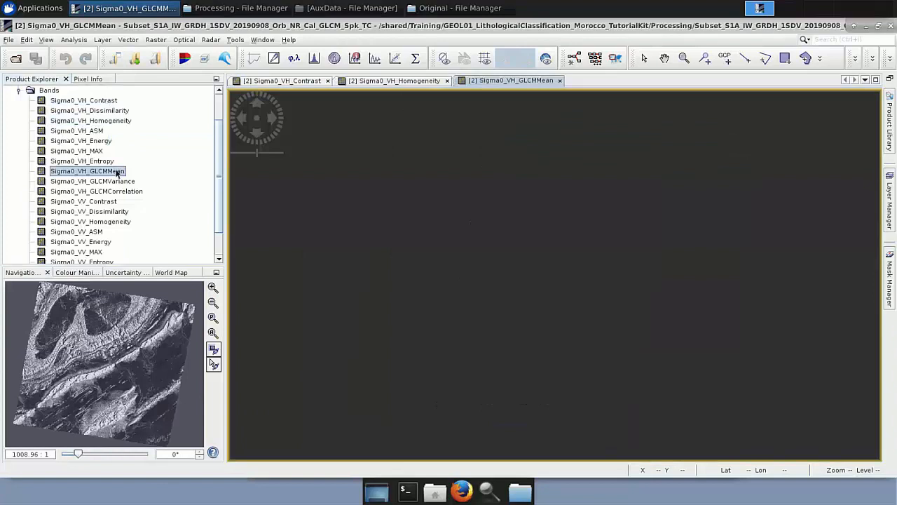
{"action": "scroll", "coordinate": [113, 174], "scroll_direction": "down", "scroll_amount": 1}
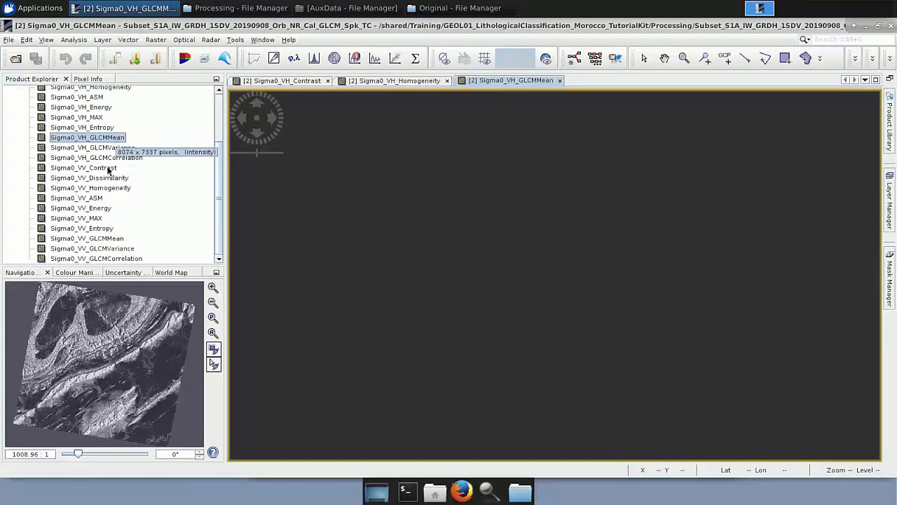
{"action": "double_click", "coordinate": [109, 170]}
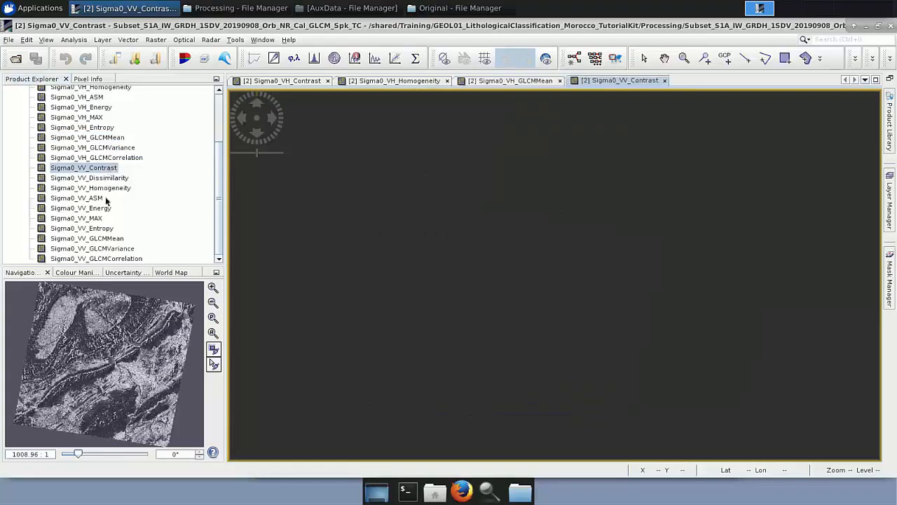
{"action": "double_click", "coordinate": [111, 187]}
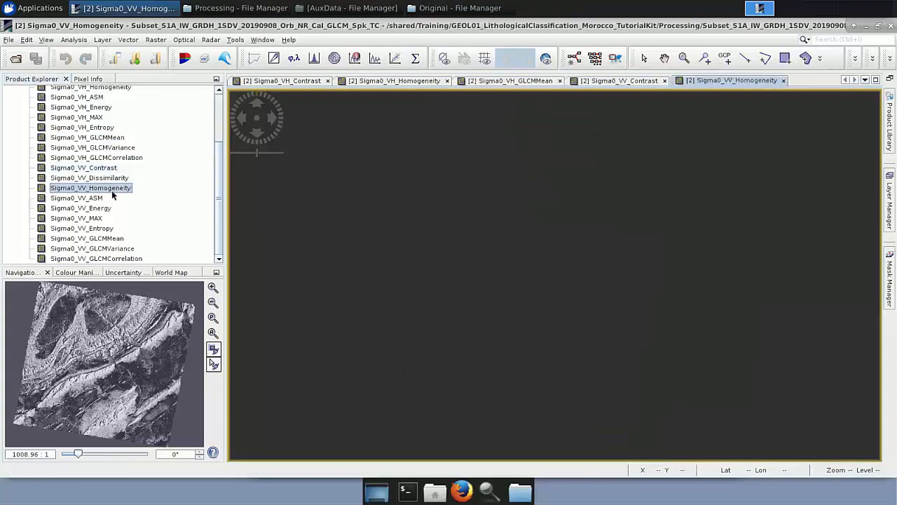
{"action": "double_click", "coordinate": [117, 239]}
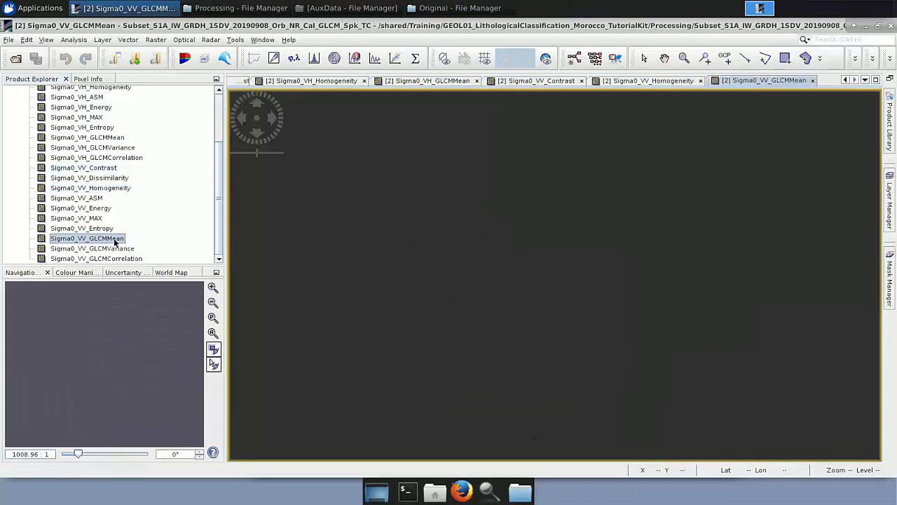
{"action": "left_click", "coordinate": [264, 40]}
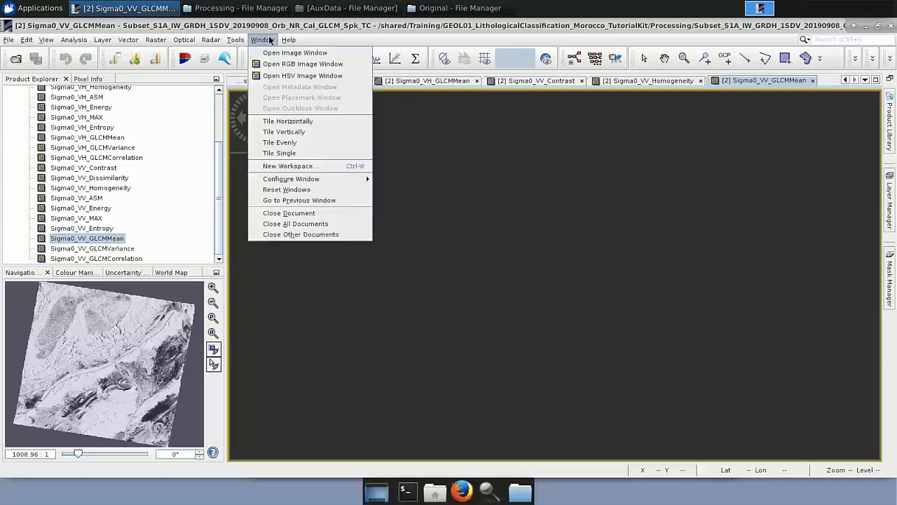
{"action": "left_click", "coordinate": [281, 143]}
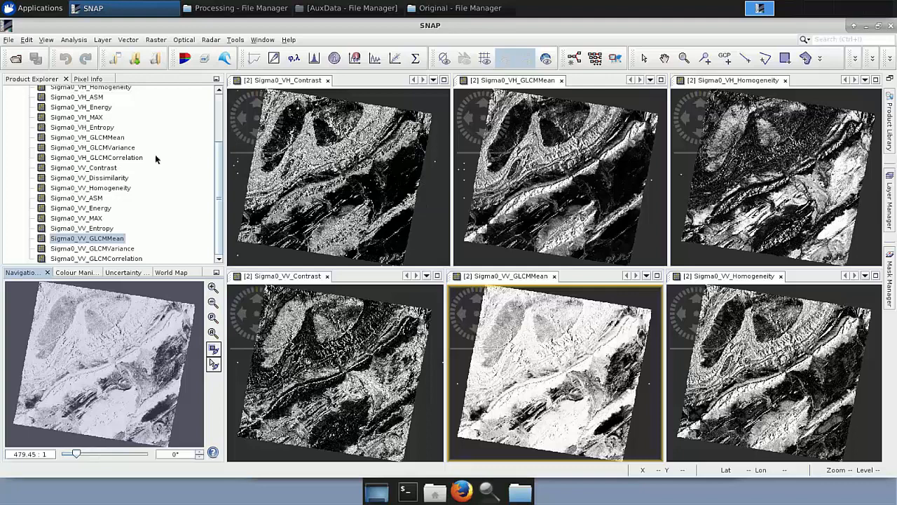
Inspect the processed product's pixel and geographic coordinate bounds in the Subset dialog, then cancel it.
{"action": "scroll", "coordinate": [154, 154], "scroll_direction": "up", "scroll_amount": 3}
{"action": "left_click", "coordinate": [20, 132]}
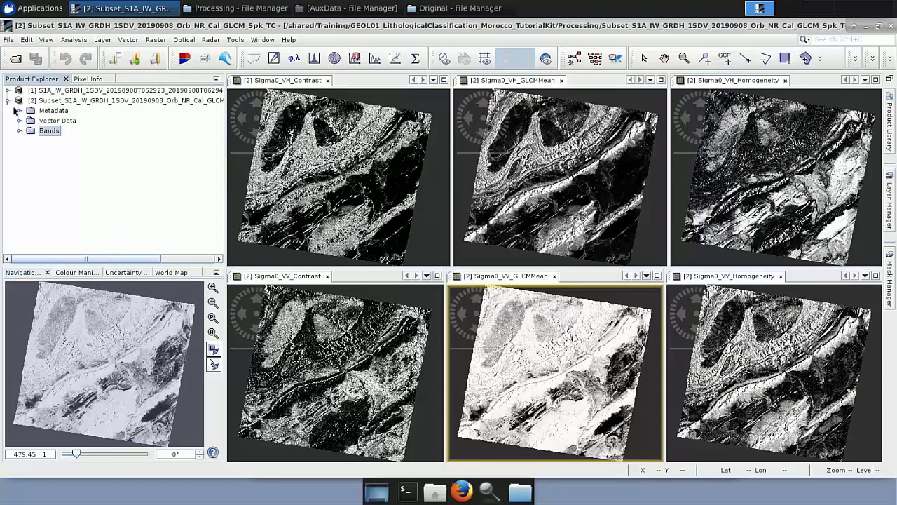
{"action": "left_click", "coordinate": [49, 103]}
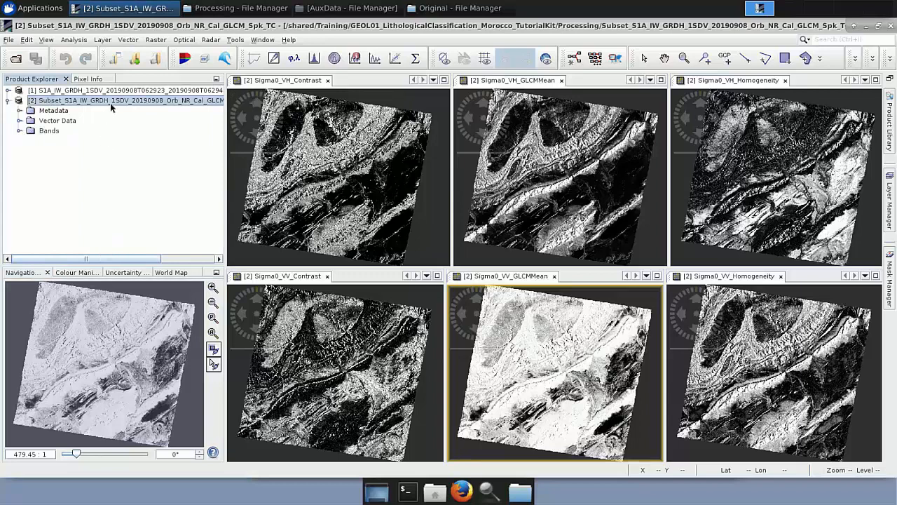
{"action": "left_click", "coordinate": [152, 41]}
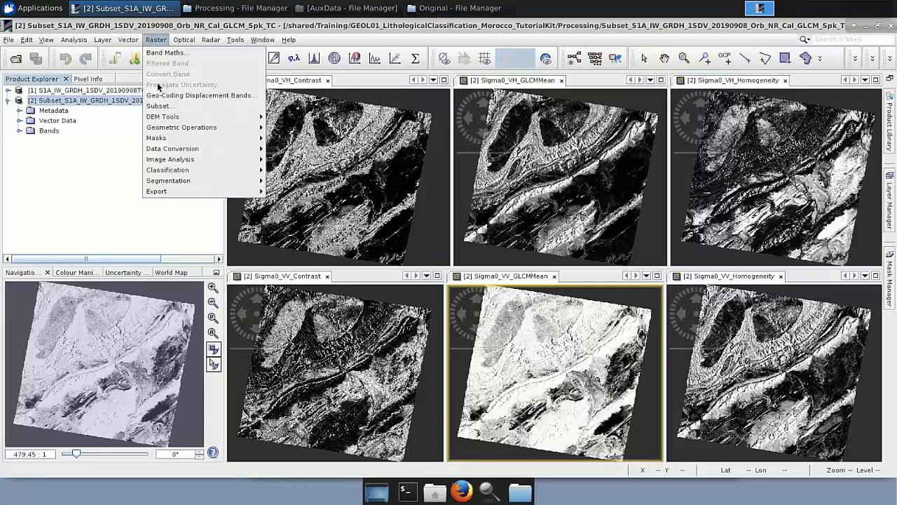
{"action": "left_click", "coordinate": [157, 106]}
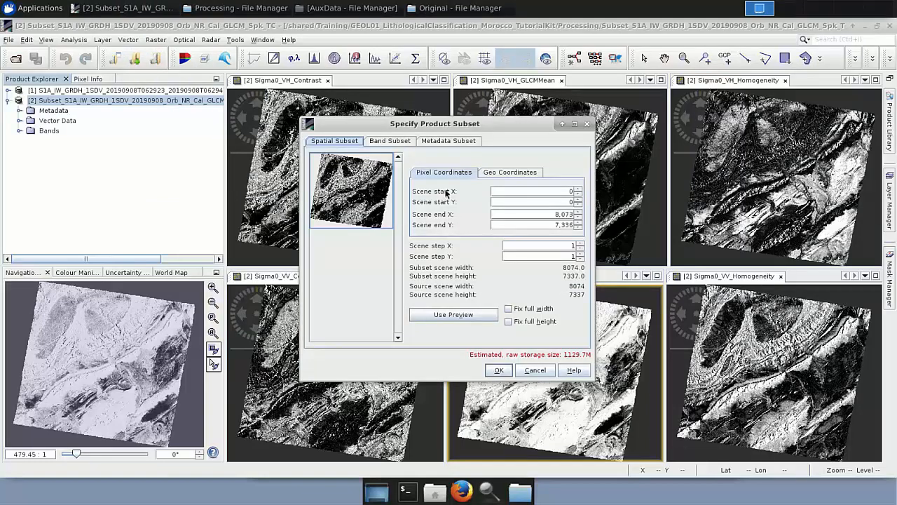
{"action": "left_click", "coordinate": [501, 173]}
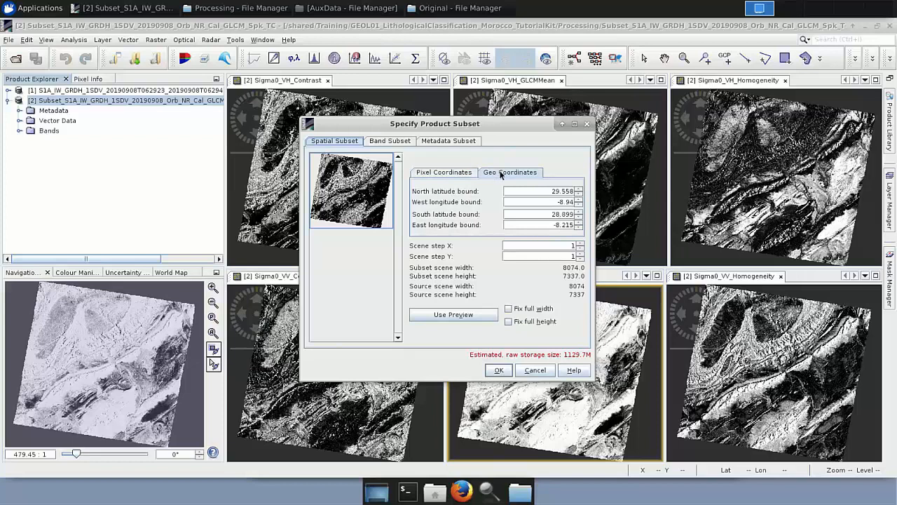
{"action": "left_click", "coordinate": [564, 192]}
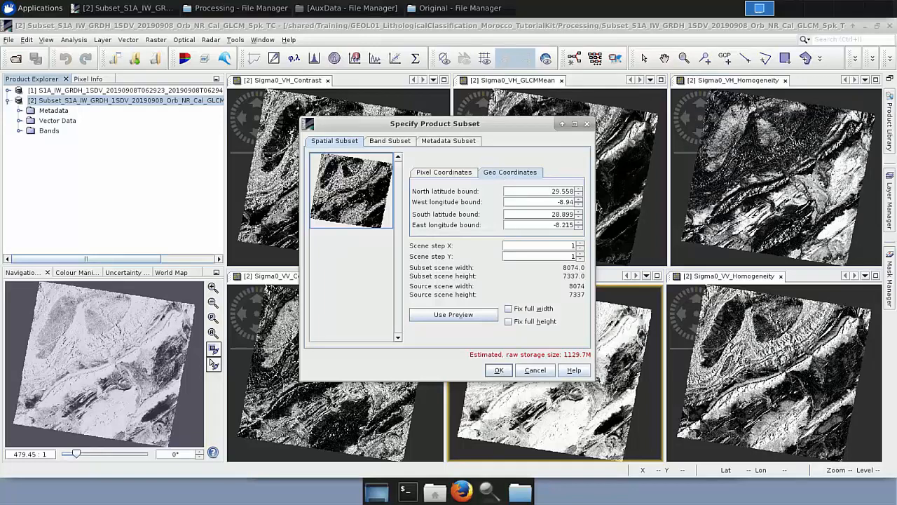
{"action": "left_click", "coordinate": [522, 371]}
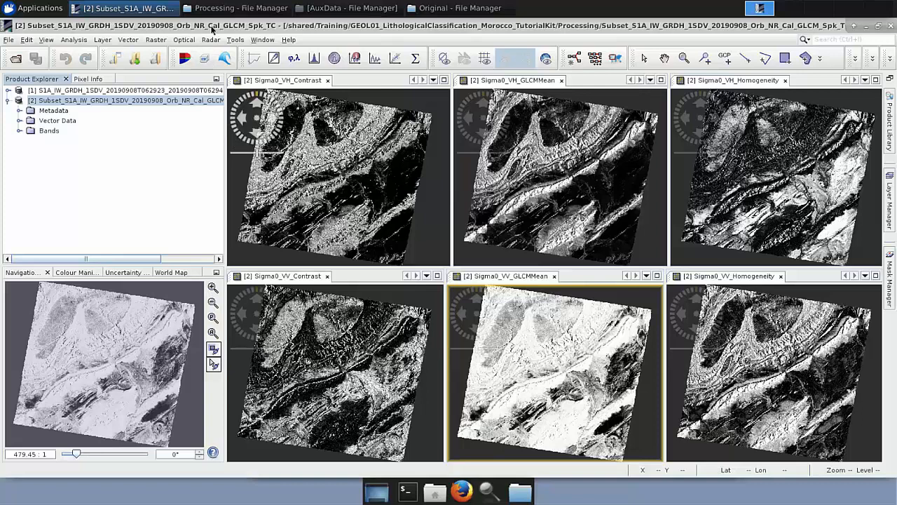
Open Final_Subset_S1A_IW_GRDH_1SDV_20190908_Orb_NR_Cal_GLCM_Spk_TC.dim from the Processing folder into SNAP and expand its bands.
{"action": "left_click", "coordinate": [235, 8]}
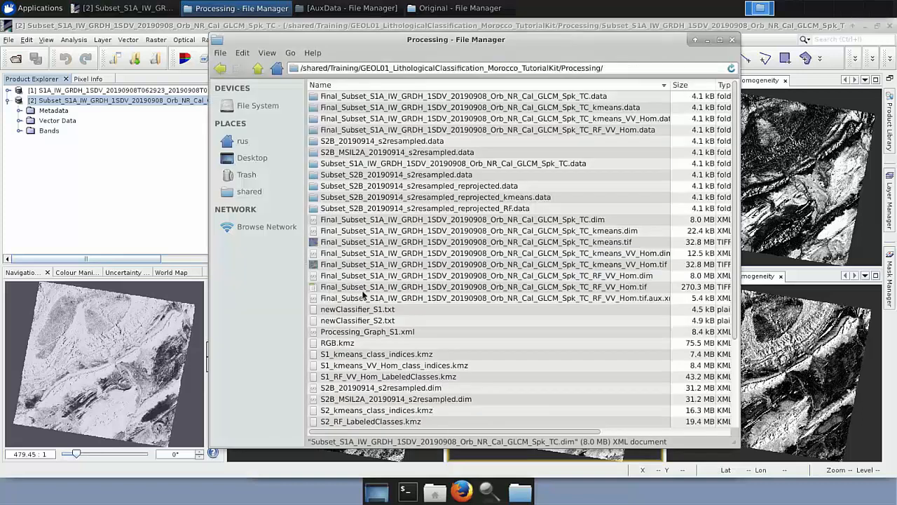
{"action": "left_click_drag", "start_coordinate": [365, 222], "coordinate": [31, 167]}
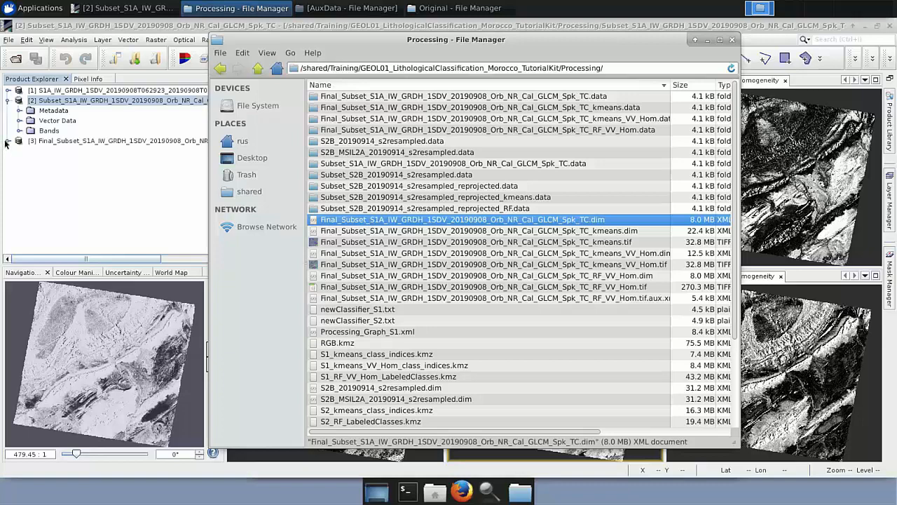
{"action": "left_click", "coordinate": [7, 142]}
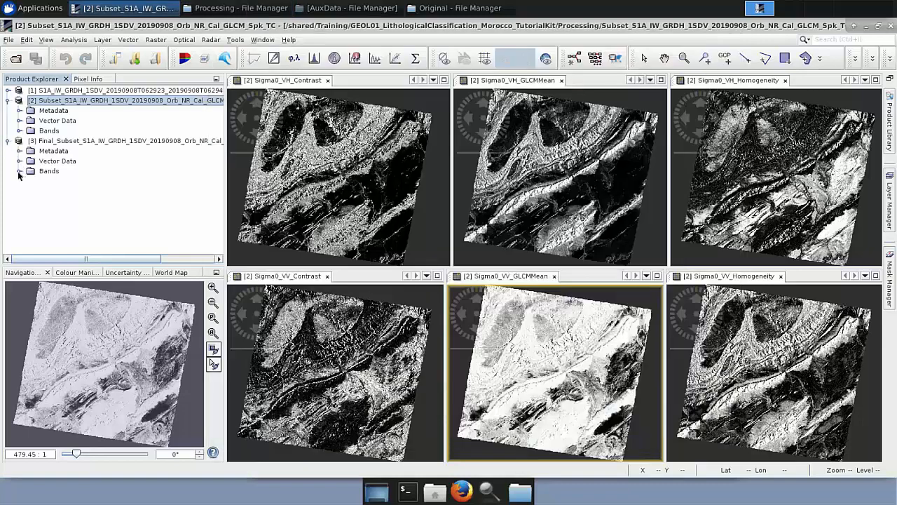
{"action": "left_click", "coordinate": [19, 173]}
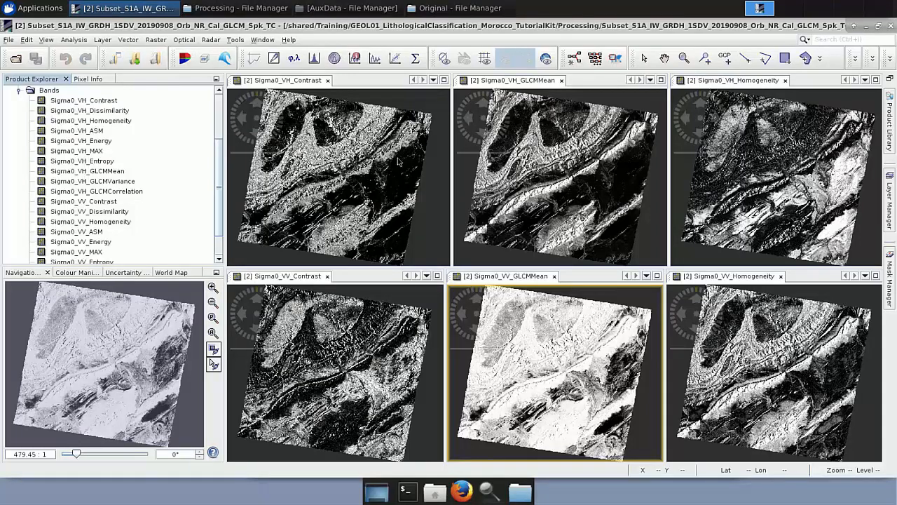
Close every texture view except the Sigma0_VV_Homogeneity view of the subset product.
{"action": "left_click", "coordinate": [328, 80]}
{"action": "left_click", "coordinate": [335, 81]}
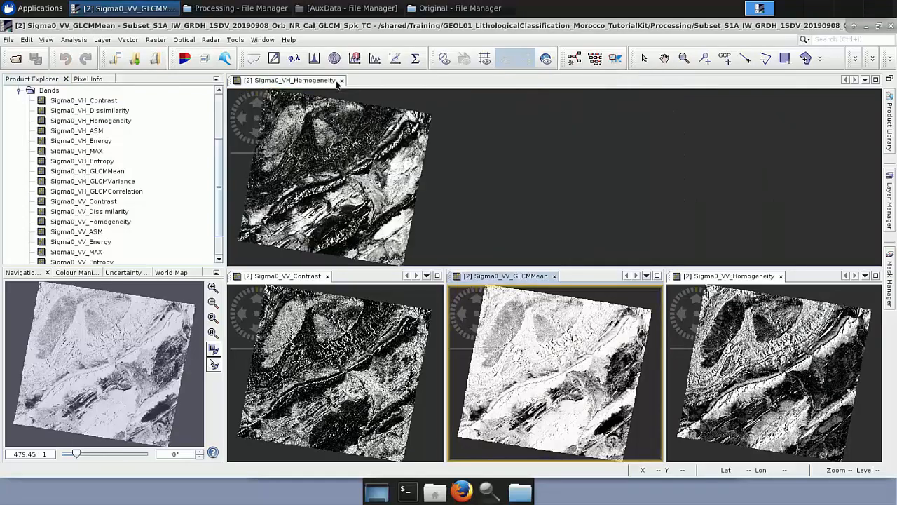
{"action": "left_click", "coordinate": [341, 80]}
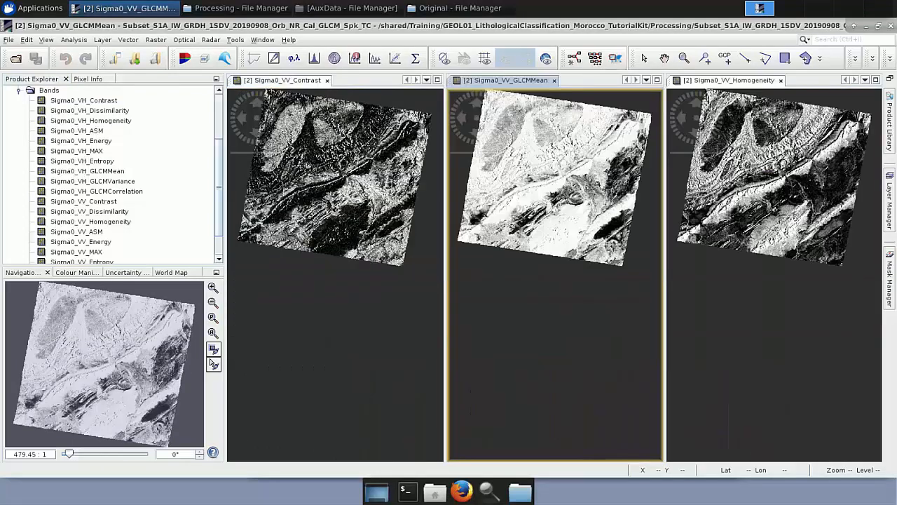
{"action": "left_click", "coordinate": [327, 81]}
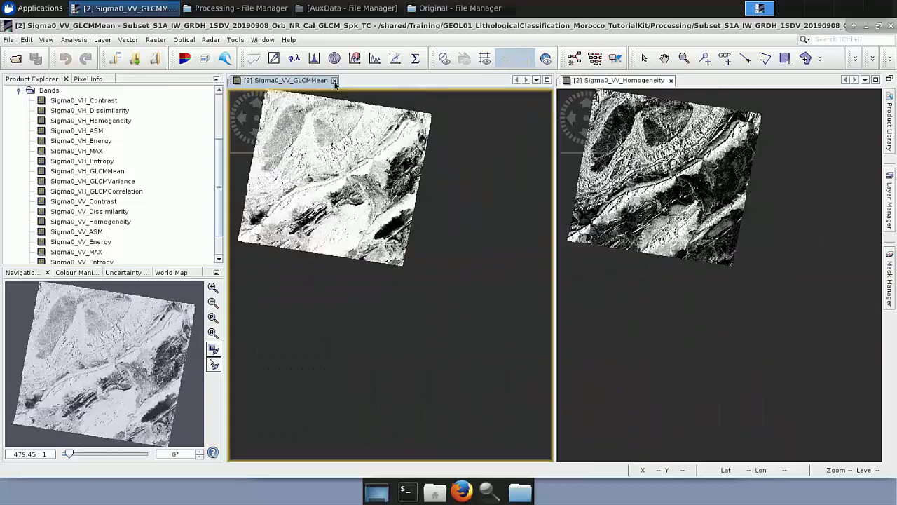
{"action": "left_click", "coordinate": [335, 80]}
Open the Sigma0_VV_Homogeneity band of the Final_Subset product in a new view.
{"action": "scroll", "coordinate": [121, 189], "scroll_direction": "up", "scroll_amount": 3}
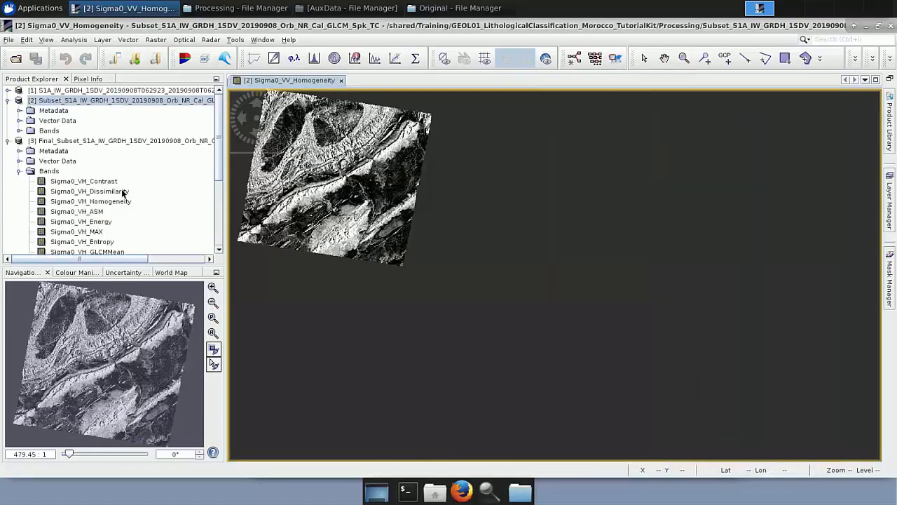
{"action": "scroll", "coordinate": [110, 165], "scroll_direction": "down", "scroll_amount": 4}
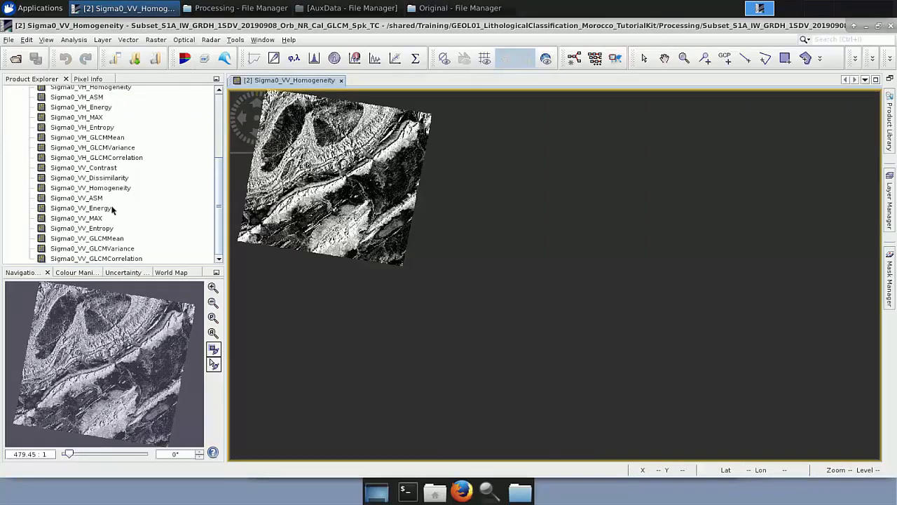
{"action": "double_click", "coordinate": [116, 189]}
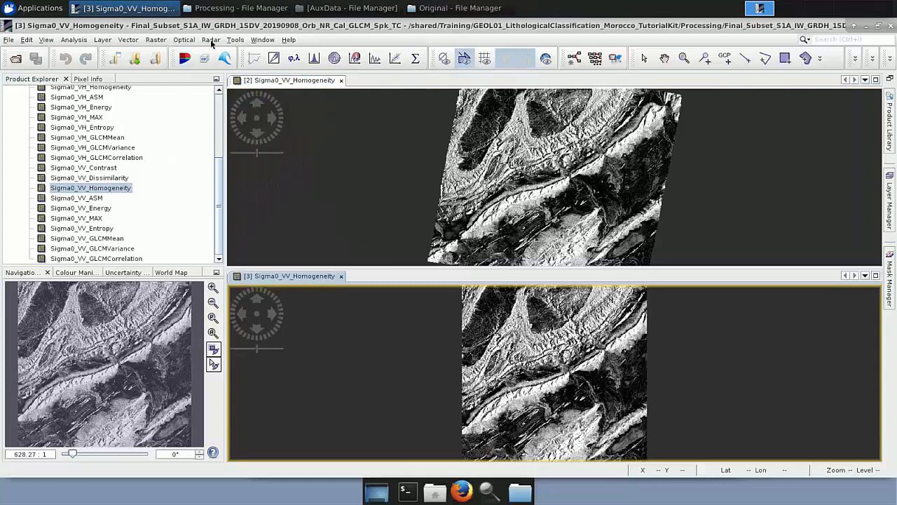
Tile the two Sigma0_VV_Homogeneity views horizontally and synchronise their navigation to compare them.
{"action": "left_click", "coordinate": [264, 40]}
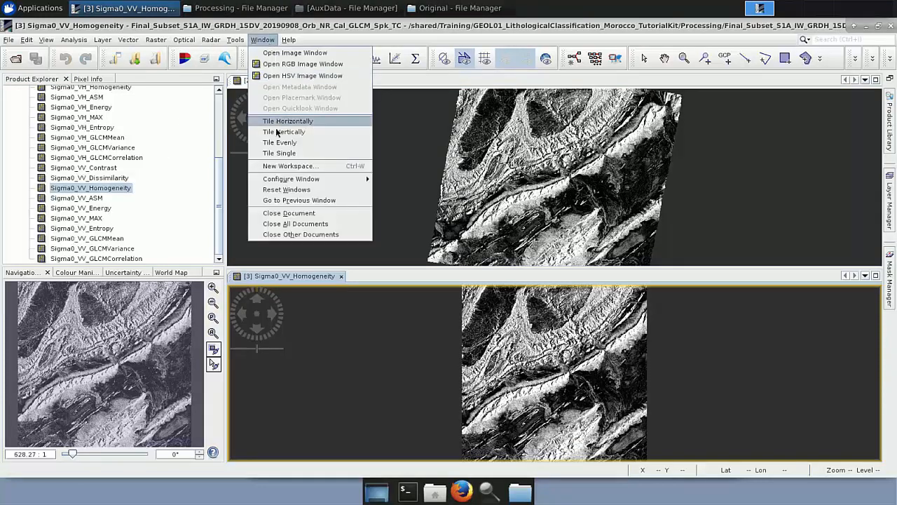
{"action": "left_click", "coordinate": [277, 121]}
{"action": "left_click", "coordinate": [213, 334]}
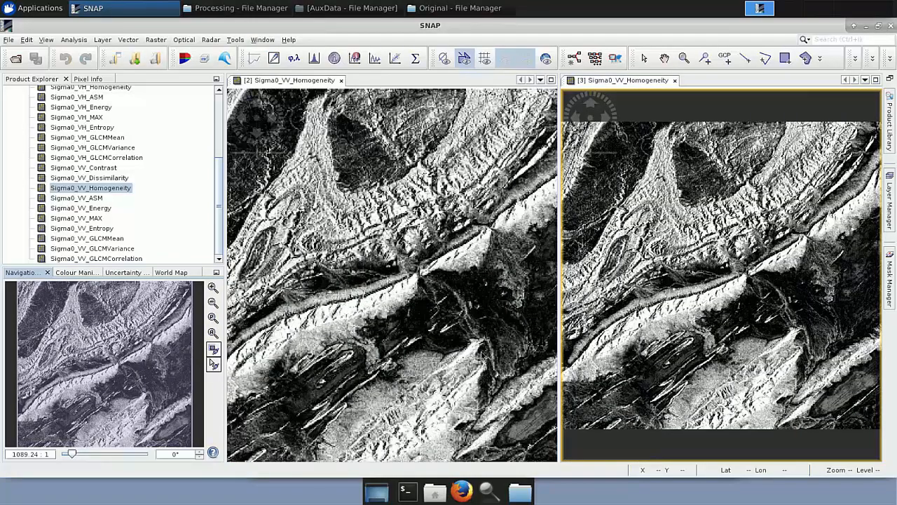
{"action": "scroll", "coordinate": [482, 358], "scroll_direction": "down", "scroll_amount": 2}
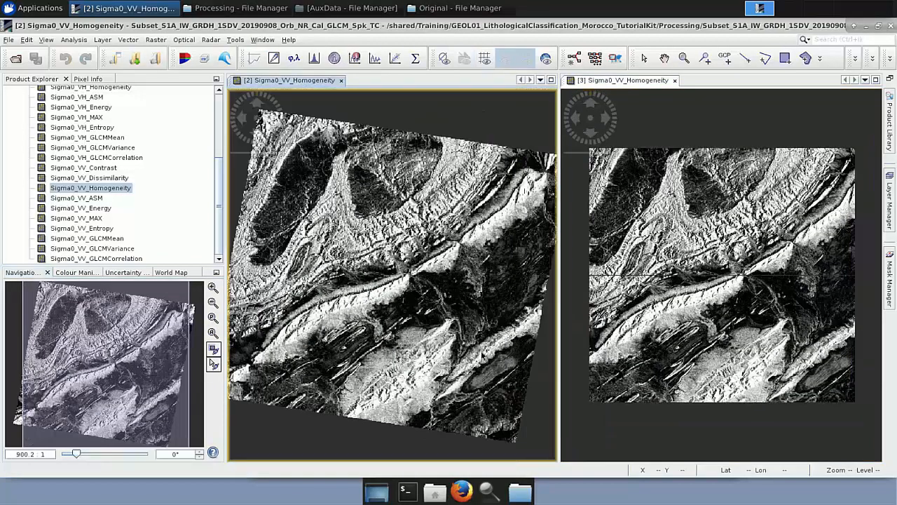
{"action": "scroll", "coordinate": [503, 336], "scroll_direction": "down", "scroll_amount": 2}
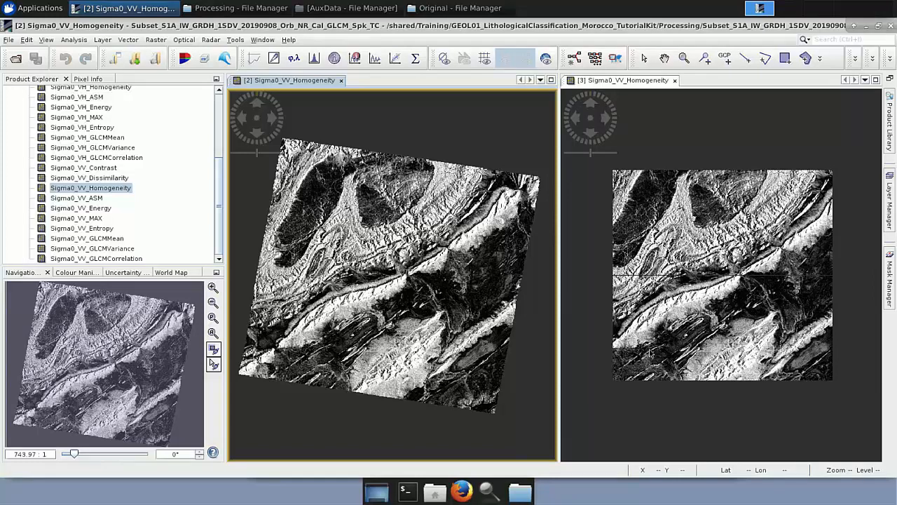
Close both Sigma0_VV_Homogeneity image views.
{"action": "left_click", "coordinate": [342, 81]}
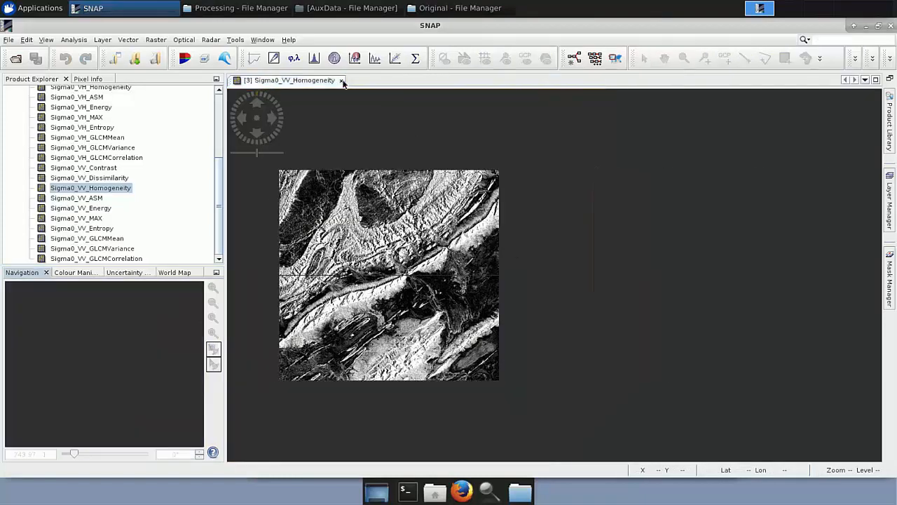
{"action": "left_click", "coordinate": [342, 82]}
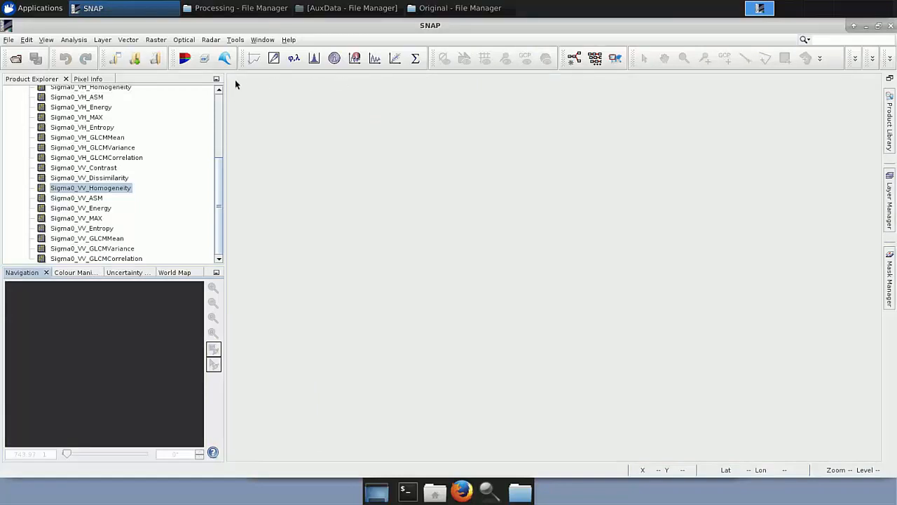
{"action": "left_click", "coordinate": [158, 43]}
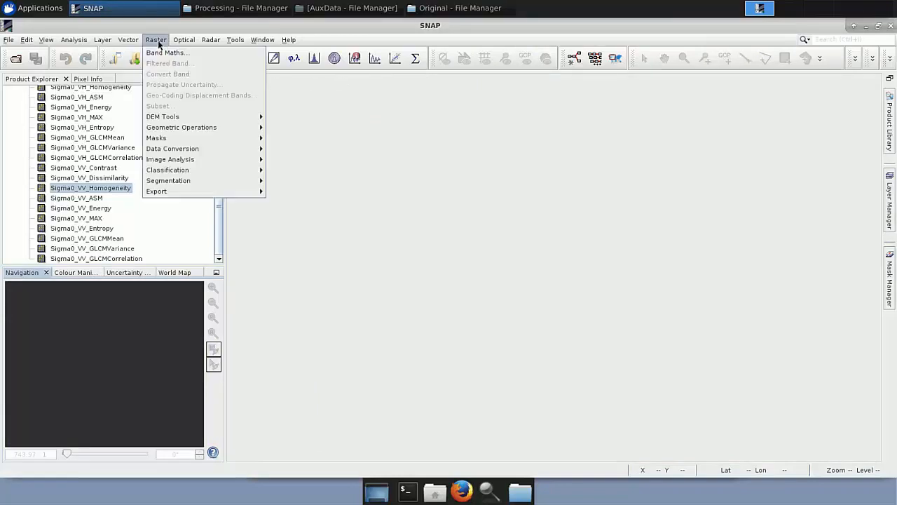
{"action": "left_click", "coordinate": [159, 43]}
Select the Final_Subset product and open the K-Means Cluster Analysis tool.
{"action": "left_click", "coordinate": [218, 106]}
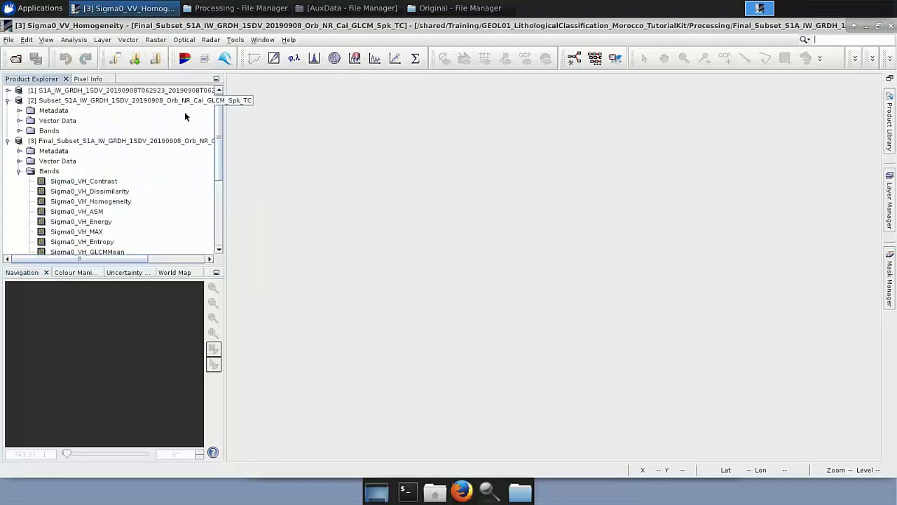
{"action": "left_click", "coordinate": [125, 140]}
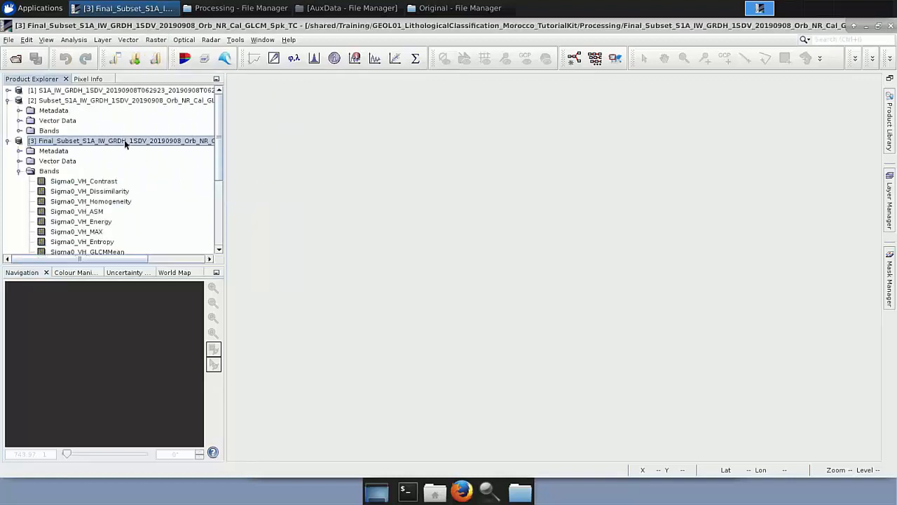
{"action": "left_click", "coordinate": [156, 40]}
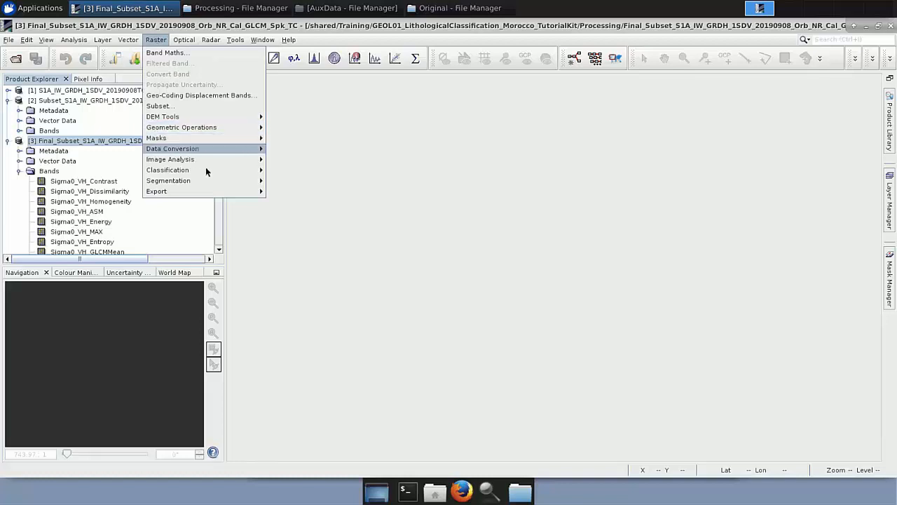
{"action": "mouse_move", "coordinate": [212, 170]}
{"action": "mouse_move", "coordinate": [290, 173]}
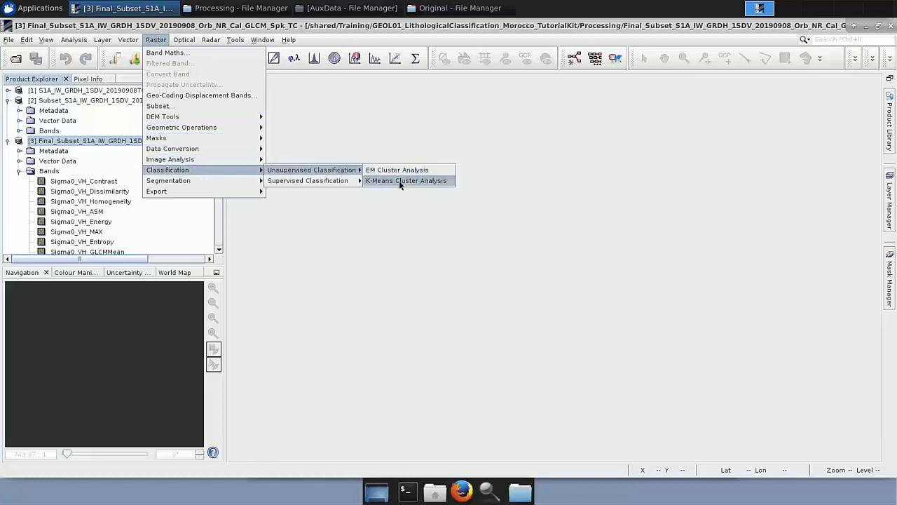
{"action": "left_click", "coordinate": [399, 180]}
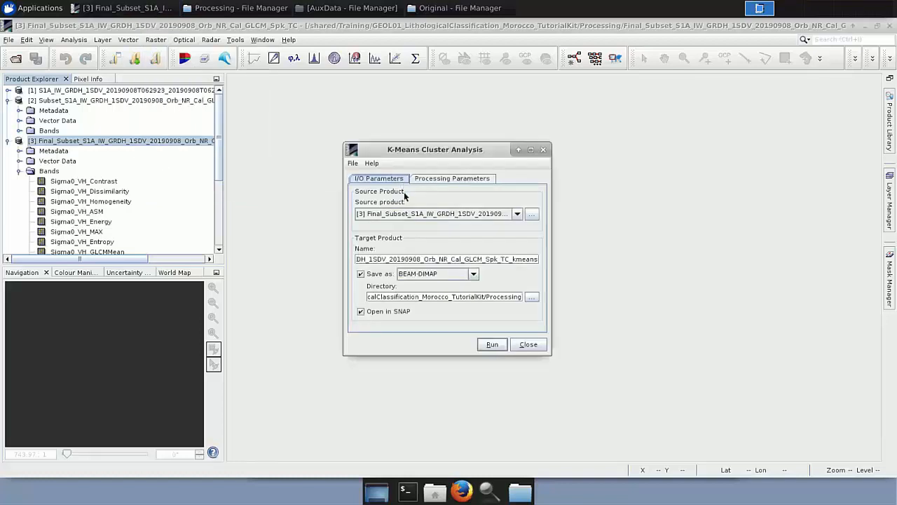
Pick the VH and VV Contrast, Homogeneity and GLCMMean bands as K-Means source bands, then close the dialog without running.
{"action": "left_click", "coordinate": [477, 178]}
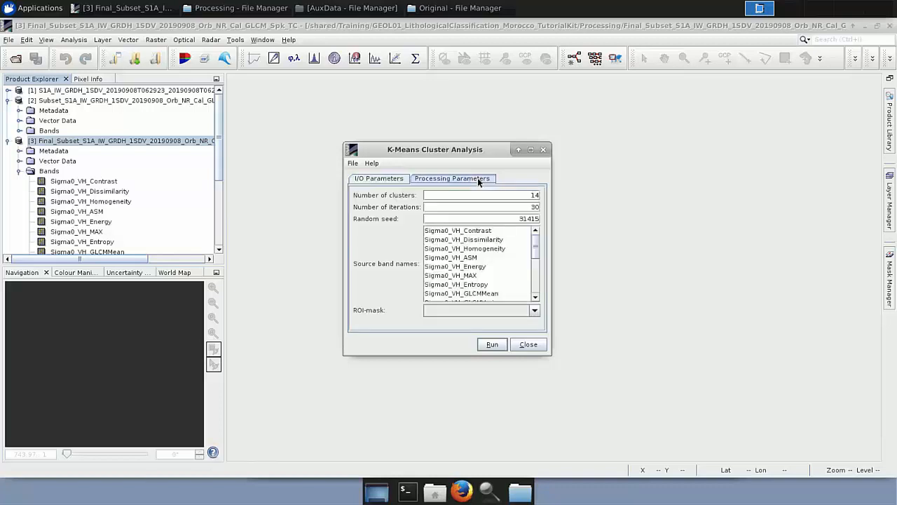
{"action": "left_click", "coordinate": [475, 234]}
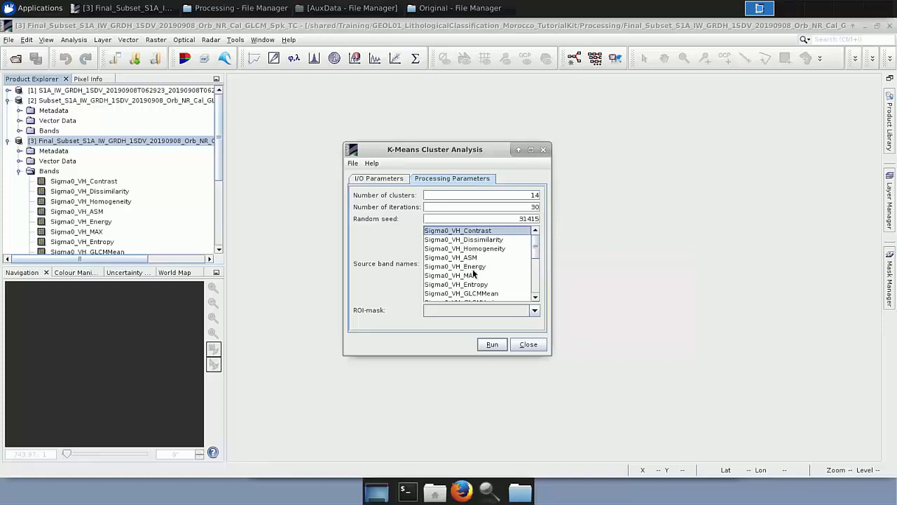
{"action": "left_click", "coordinate": [482, 250], "text": "ctrl"}
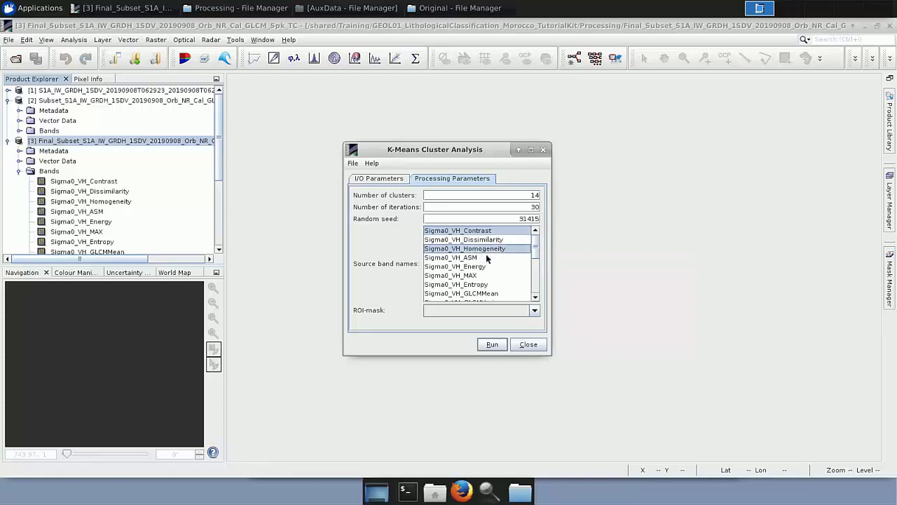
{"action": "left_click", "coordinate": [486, 294], "text": "ctrl"}
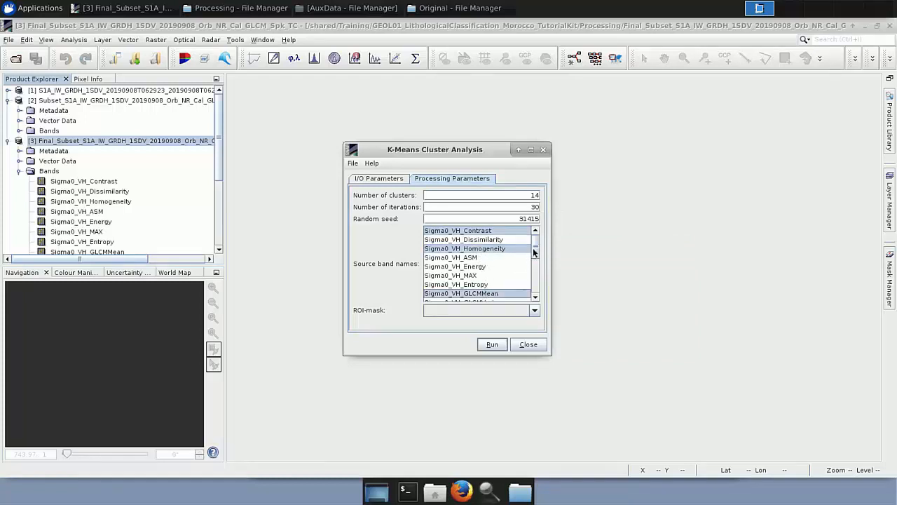
{"action": "left_click_drag", "start_coordinate": [536, 254], "coordinate": [536, 271]}
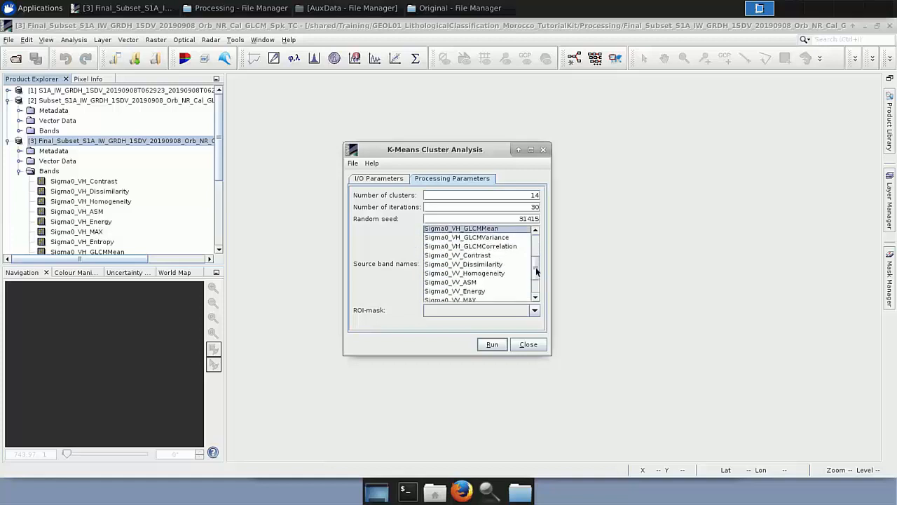
{"action": "left_click", "coordinate": [480, 256], "text": "ctrl"}
{"action": "left_click", "coordinate": [483, 273], "text": "ctrl"}
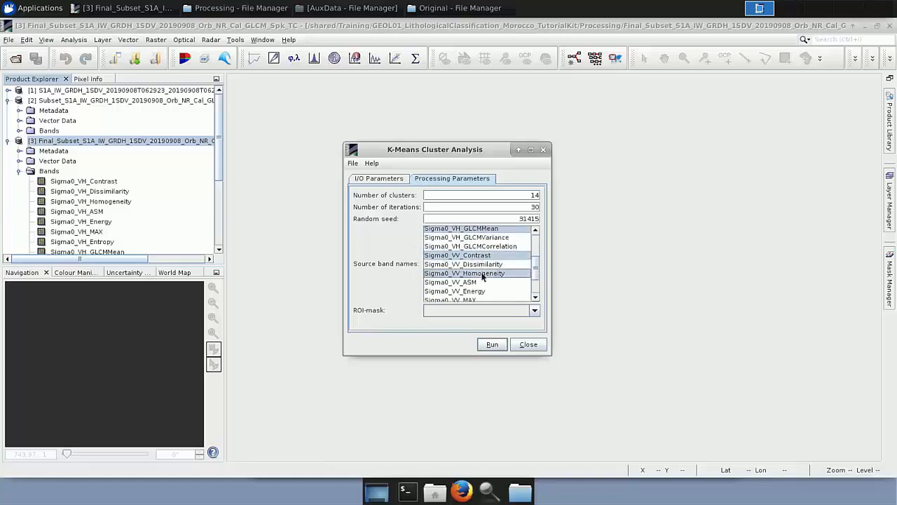
{"action": "left_click_drag", "start_coordinate": [535, 274], "coordinate": [529, 287]}
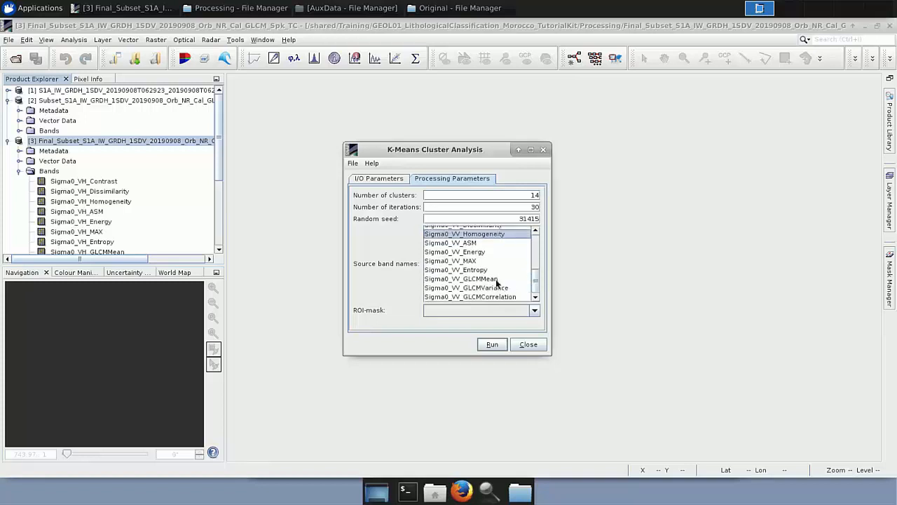
{"action": "left_click", "coordinate": [493, 280], "text": "ctrl"}
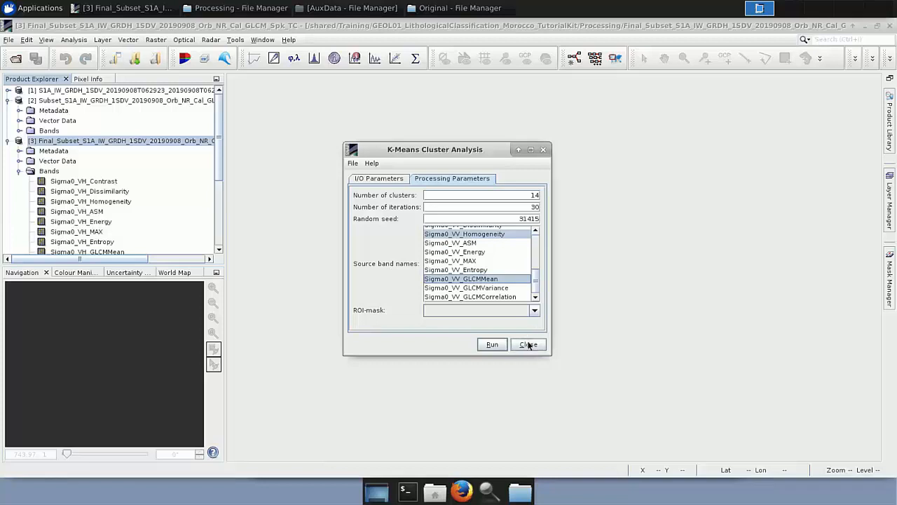
{"action": "scroll", "coordinate": [482, 275], "scroll_direction": "up", "scroll_amount": 2}
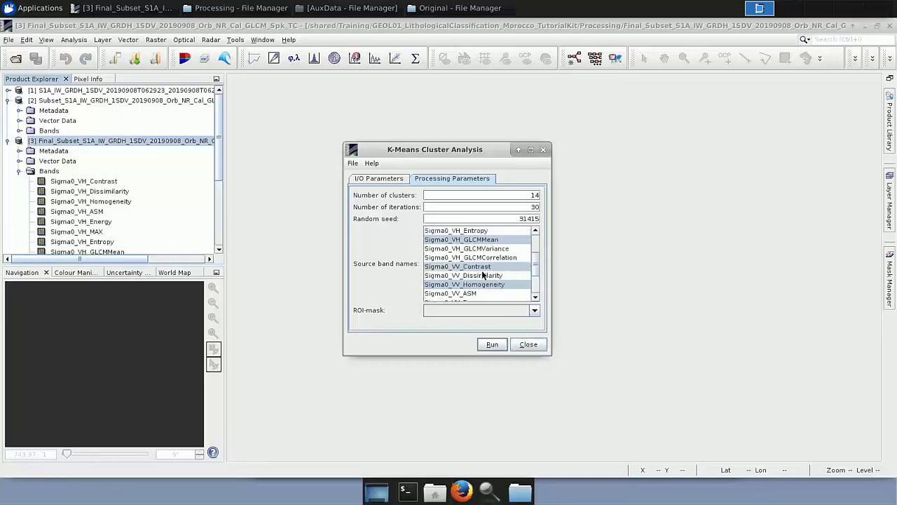
{"action": "left_click", "coordinate": [528, 344]}
Open Final_Subset_S1A_IW_GRDH_1SDV_20190908_Orb_NR_Cal_GLCM_Spk_TC_kmeans.dim from the Processing folder into SNAP.
{"action": "left_click", "coordinate": [8, 141]}
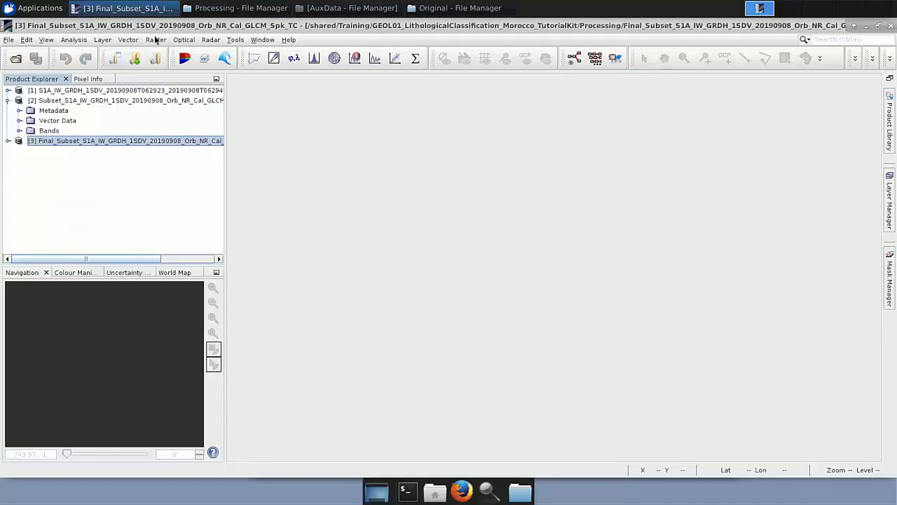
{"action": "left_click", "coordinate": [192, 15]}
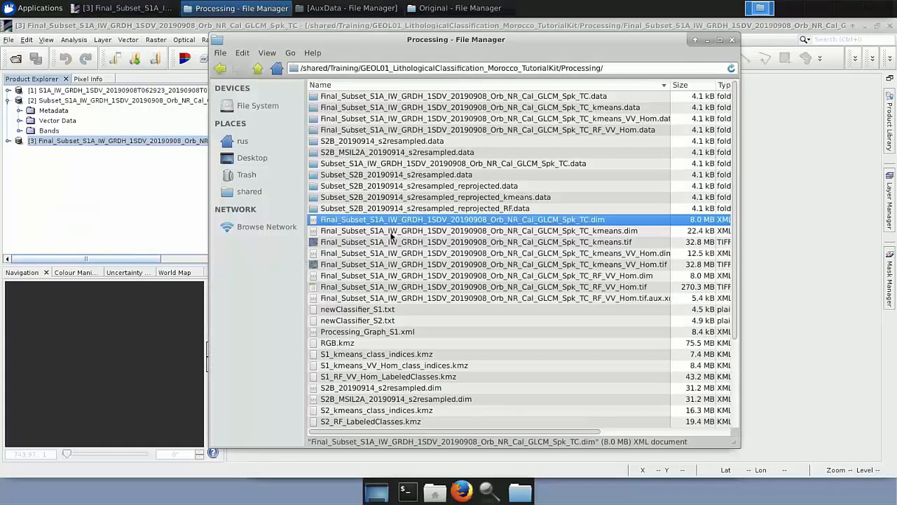
{"action": "left_click", "coordinate": [403, 231]}
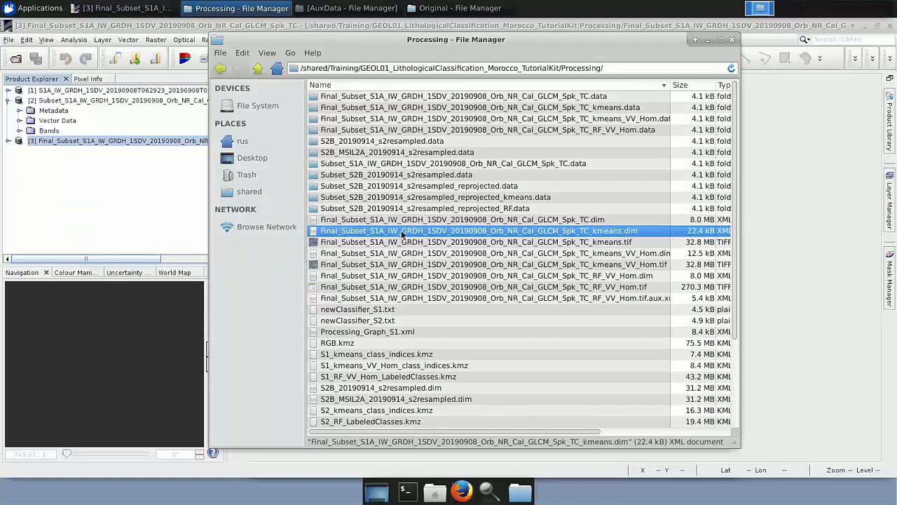
{"action": "left_click_drag", "start_coordinate": [425, 233], "coordinate": [98, 198]}
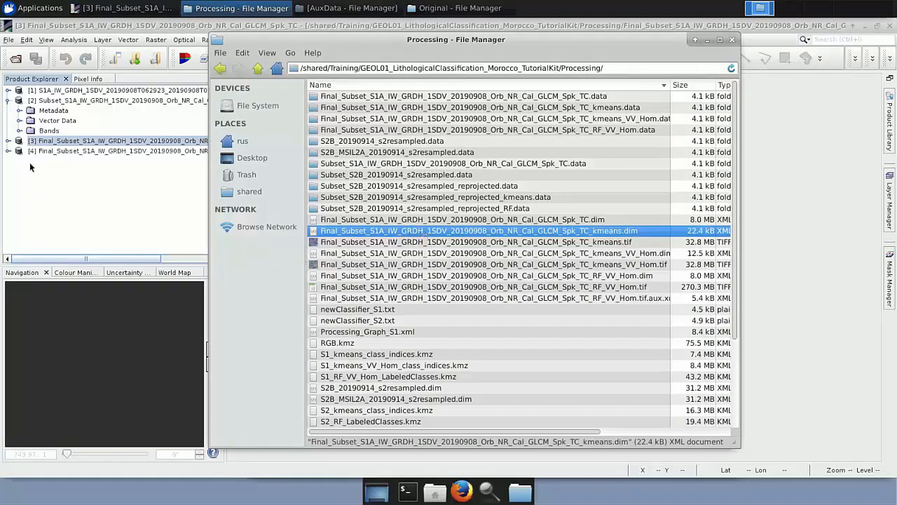
Expand the K-Means product [4] and open its class_indices band in an image view.
{"action": "left_click", "coordinate": [8, 150]}
{"action": "left_click", "coordinate": [19, 192]}
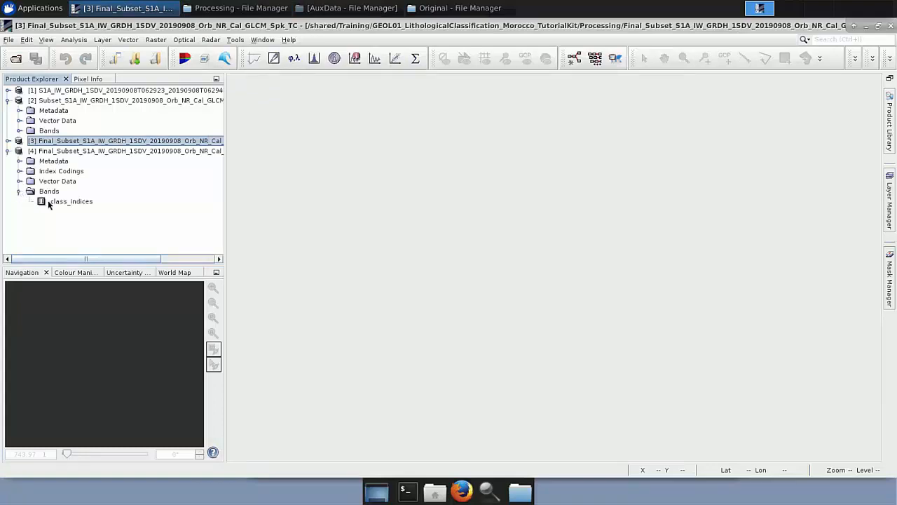
{"action": "double_click", "coordinate": [50, 203]}
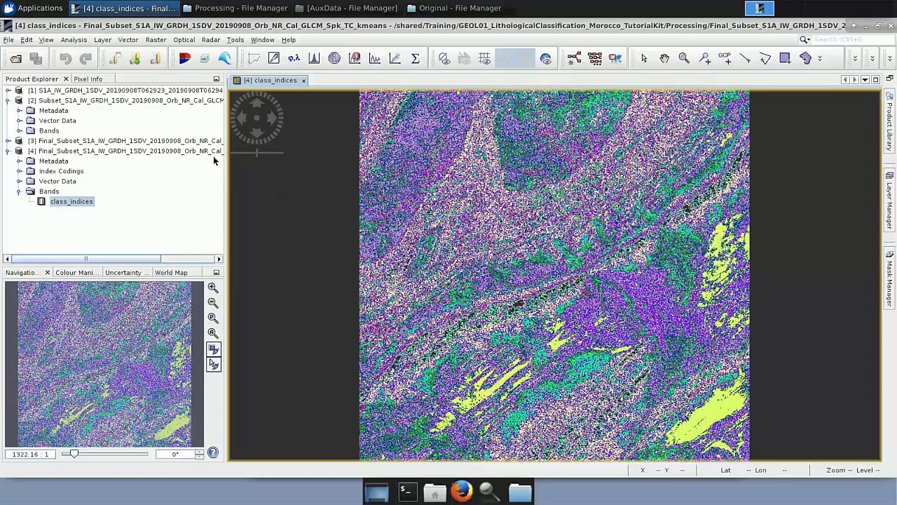
Open Final_Subset_S1A_IW_GRDH_1SDV_20190908_Orb_NR_Cal_GLCM_Spk_TC_kmeans_VV_Hom.dim from the Processing folder into SNAP.
{"action": "left_click", "coordinate": [235, 8]}
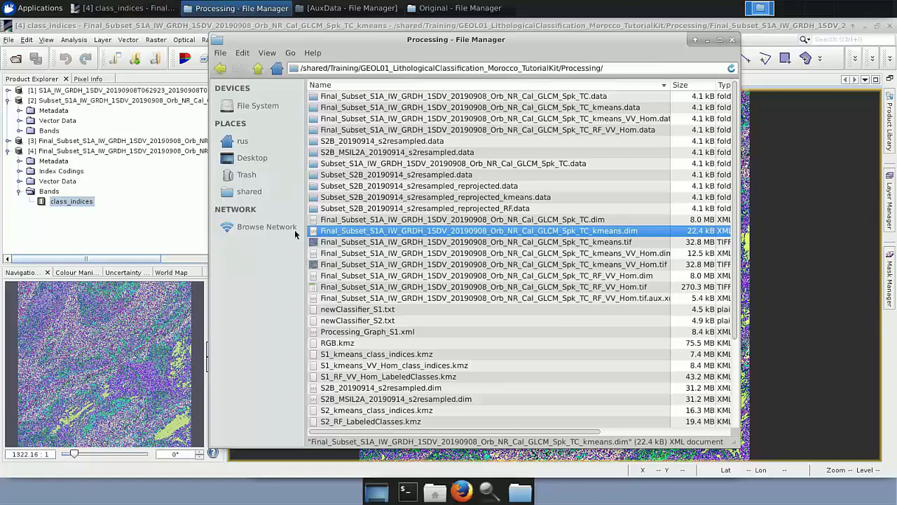
{"action": "left_click", "coordinate": [342, 254]}
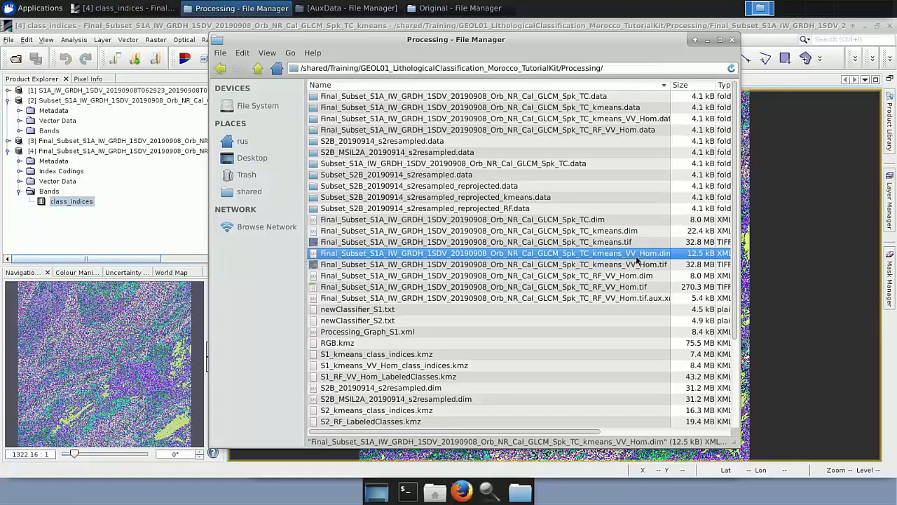
{"action": "left_click_drag", "start_coordinate": [633, 257], "coordinate": [103, 234]}
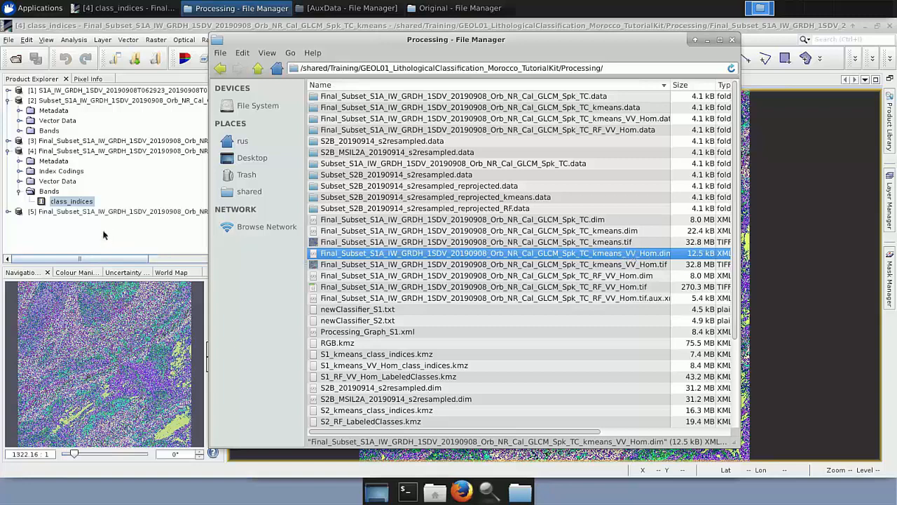
Expand the new product [5] and open its class_indices band in an image view.
{"action": "left_click", "coordinate": [8, 211]}
{"action": "left_click", "coordinate": [20, 249]}
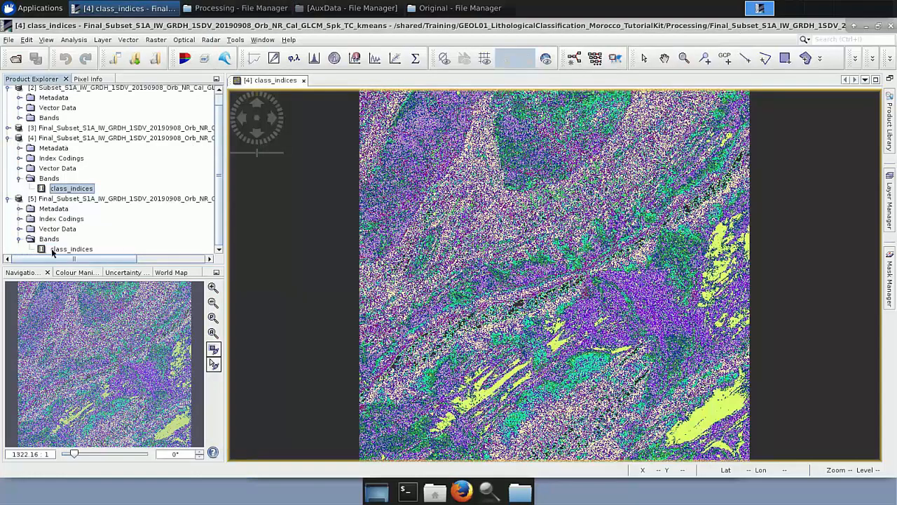
{"action": "double_click", "coordinate": [52, 251]}
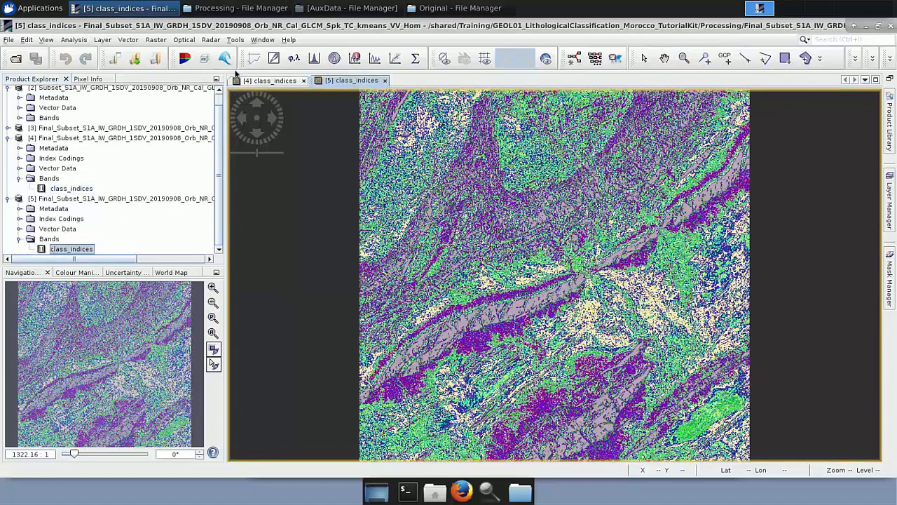
Tile the two class_indices image views side by side and fit them to the window.
{"action": "left_click", "coordinate": [262, 40]}
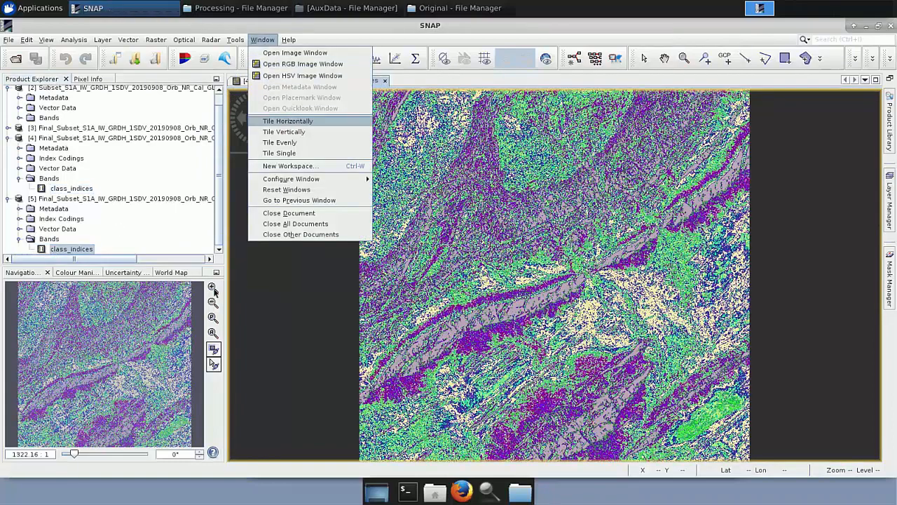
{"action": "left_click", "coordinate": [287, 121]}
{"action": "left_click", "coordinate": [212, 333]}
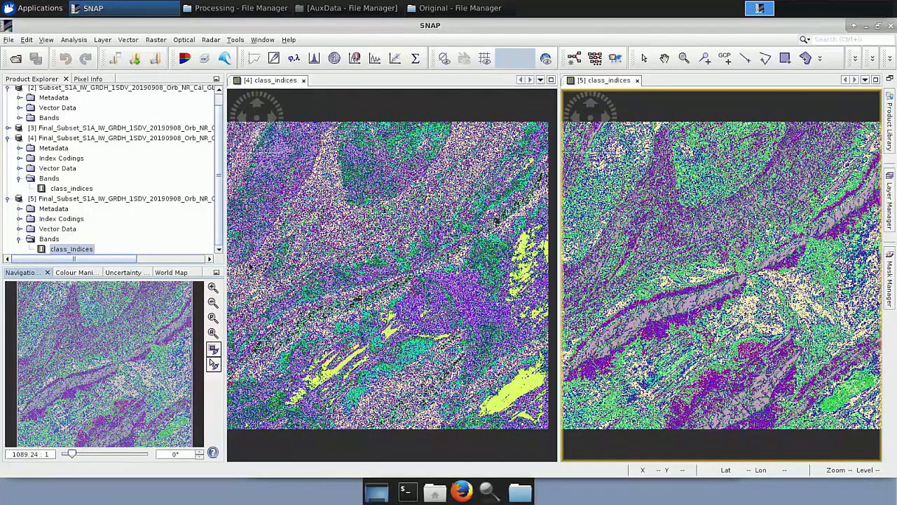
Examine the class colour tables of both K-Means results in the Colour Manipulation window.
{"action": "left_click", "coordinate": [117, 138]}
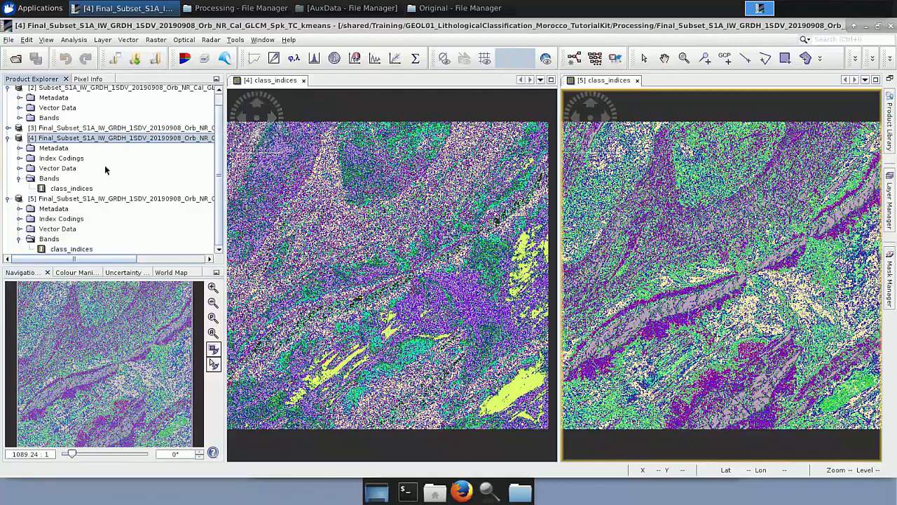
{"action": "left_click", "coordinate": [87, 274]}
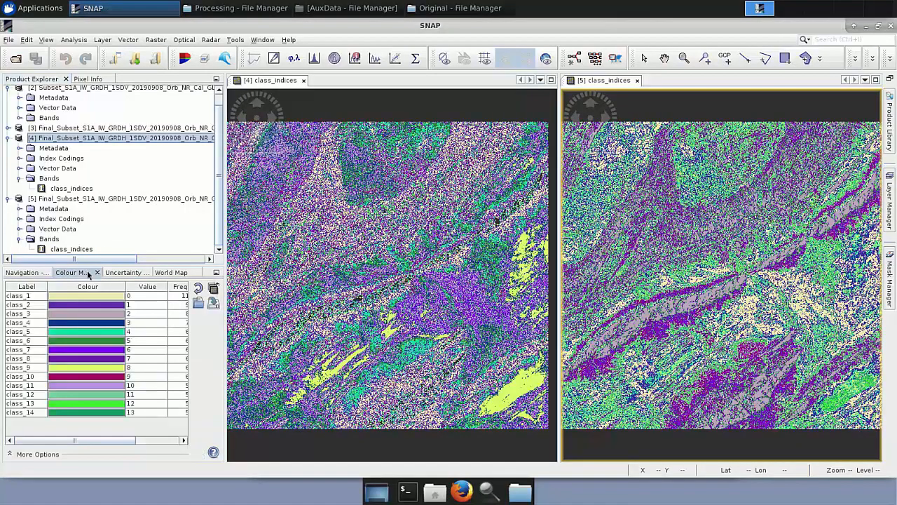
{"action": "left_click_drag", "start_coordinate": [100, 440], "coordinate": [111, 440]}
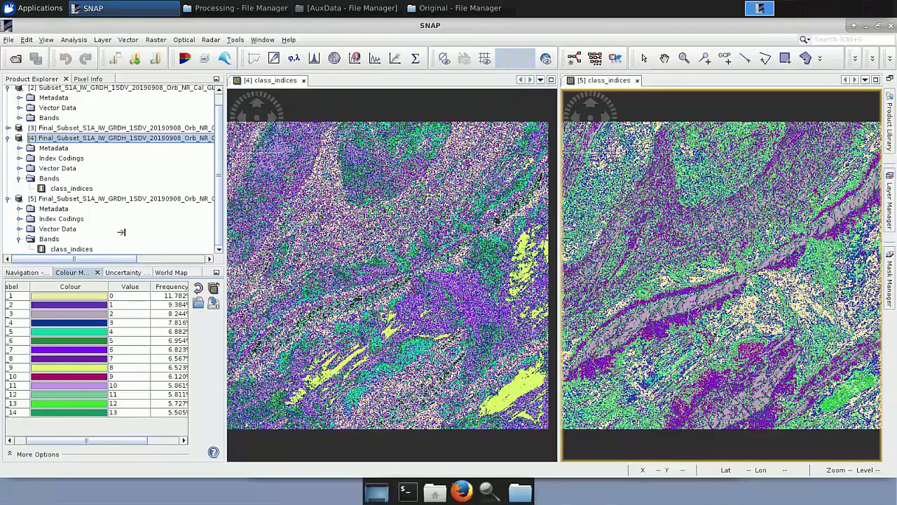
{"action": "left_click", "coordinate": [96, 199]}
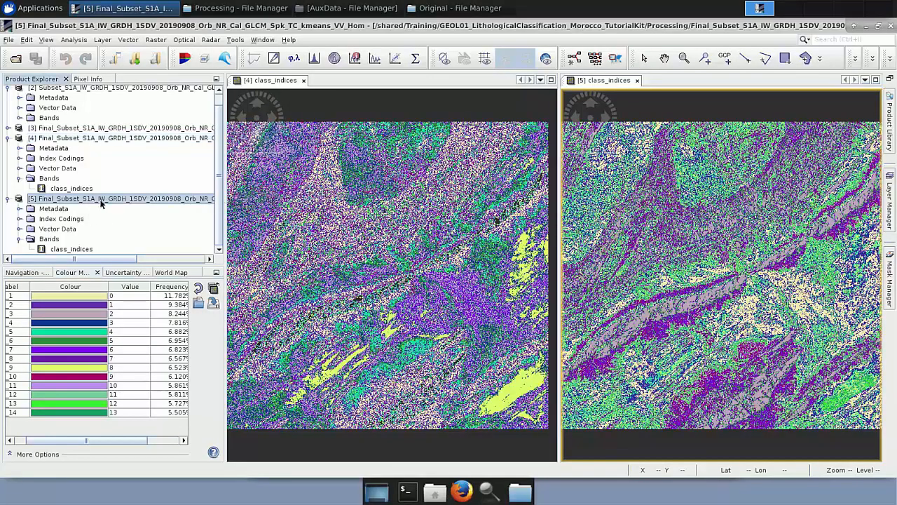
{"action": "left_click", "coordinate": [382, 140]}
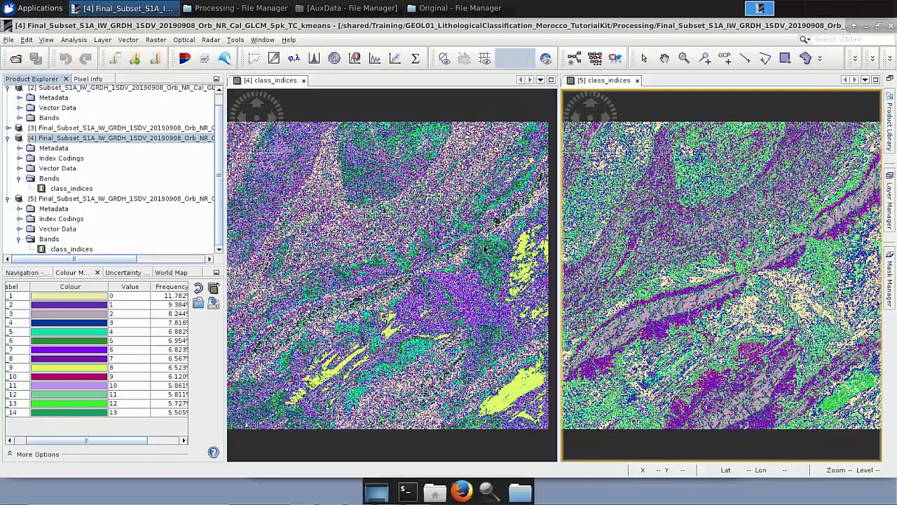
Close both class_indices image views.
{"action": "left_click", "coordinate": [304, 81]}
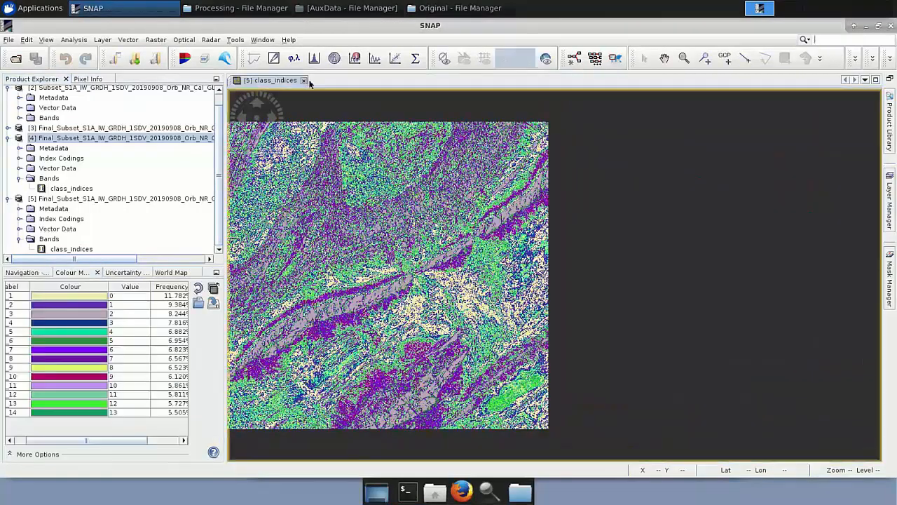
{"action": "left_click", "coordinate": [304, 80]}
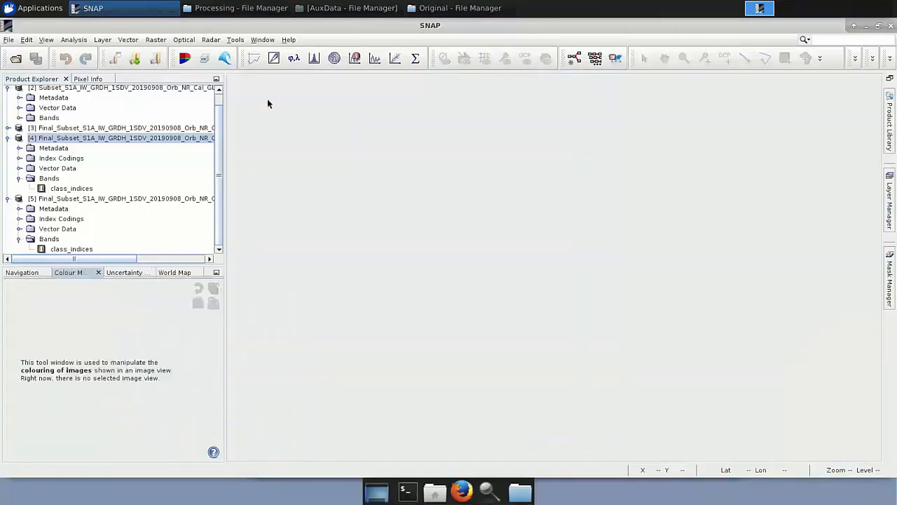
Expand the Final_Subset product [3] bands and open Sigma0_VV_Homogeneity in an image view.
{"action": "left_click", "coordinate": [199, 129]}
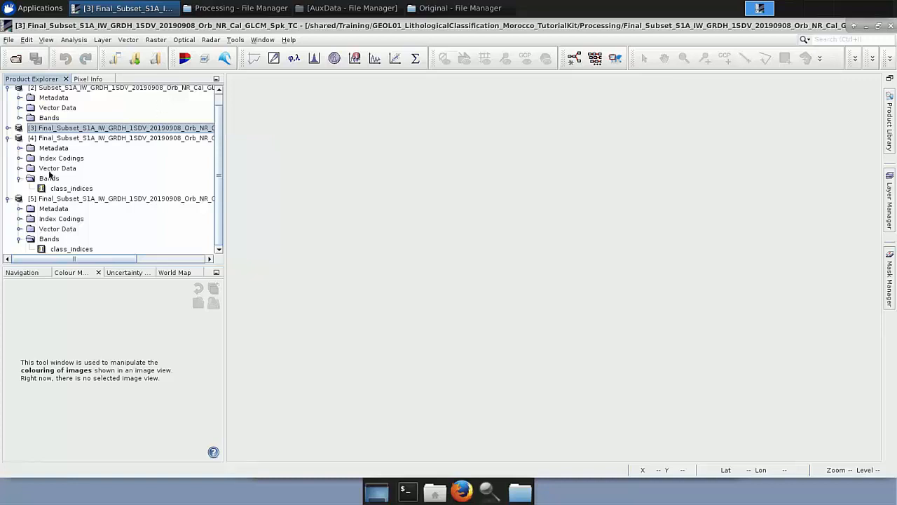
{"action": "double_click", "coordinate": [35, 132]}
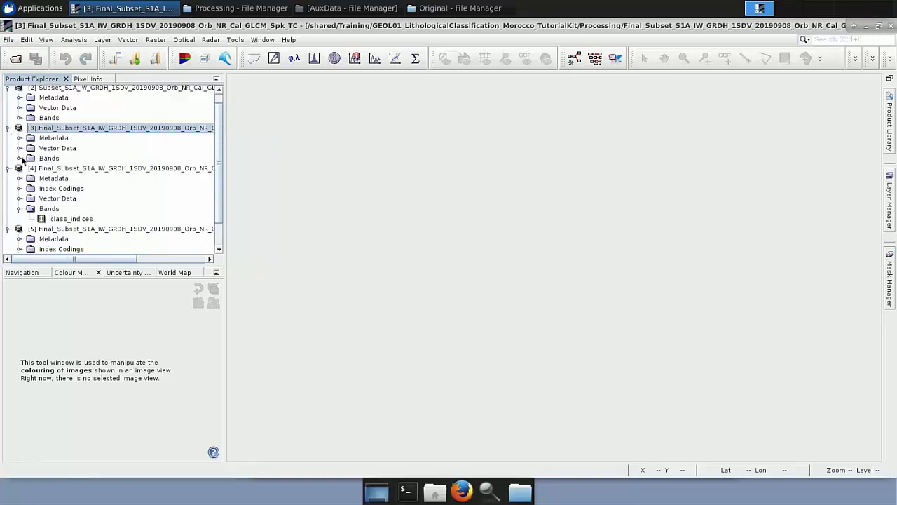
{"action": "left_click", "coordinate": [21, 159]}
{"action": "scroll", "coordinate": [96, 197], "scroll_direction": "down", "scroll_amount": 2}
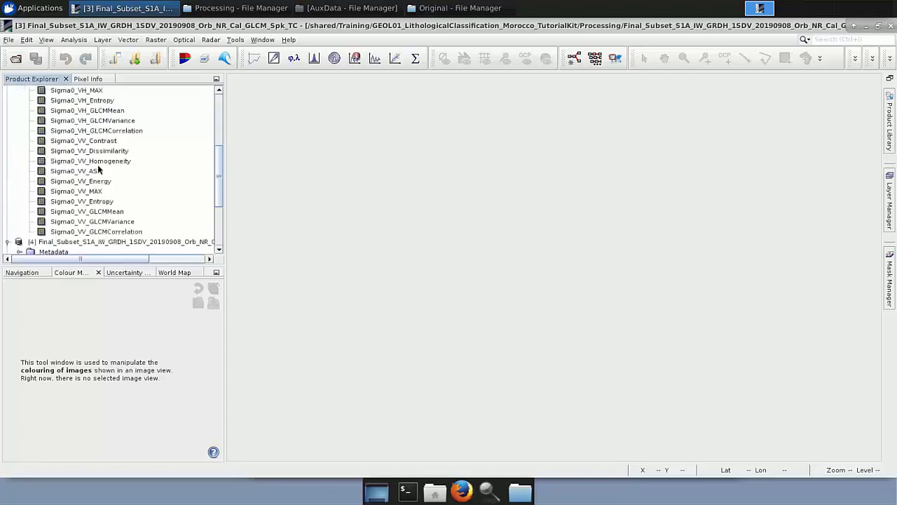
{"action": "double_click", "coordinate": [99, 161]}
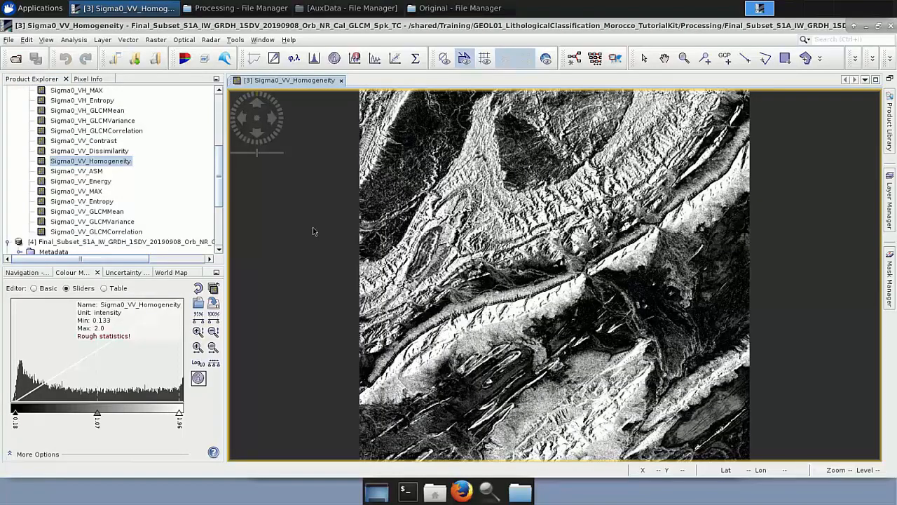
Import all geometry_N_Polygon.shp shapefiles from the AuxData folder as ESRI Shapefile vectors.
{"action": "left_click", "coordinate": [125, 40]}
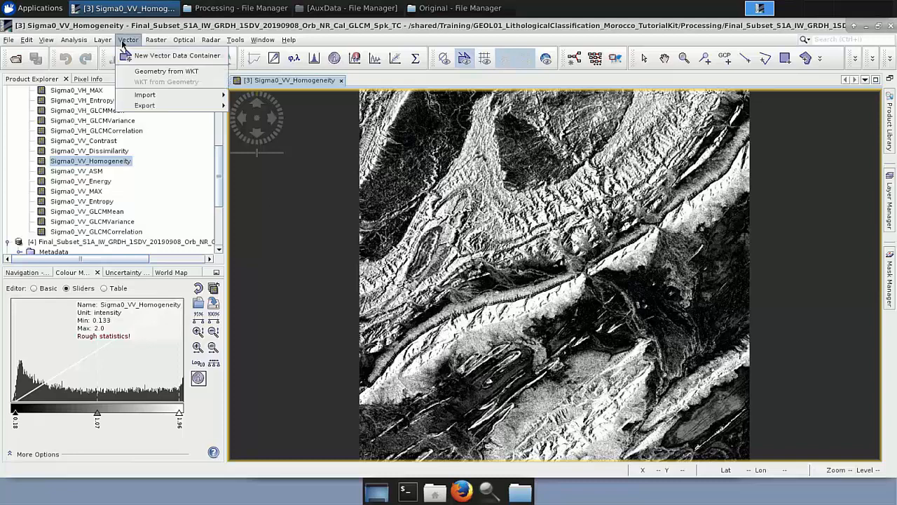
{"action": "mouse_move", "coordinate": [150, 95]}
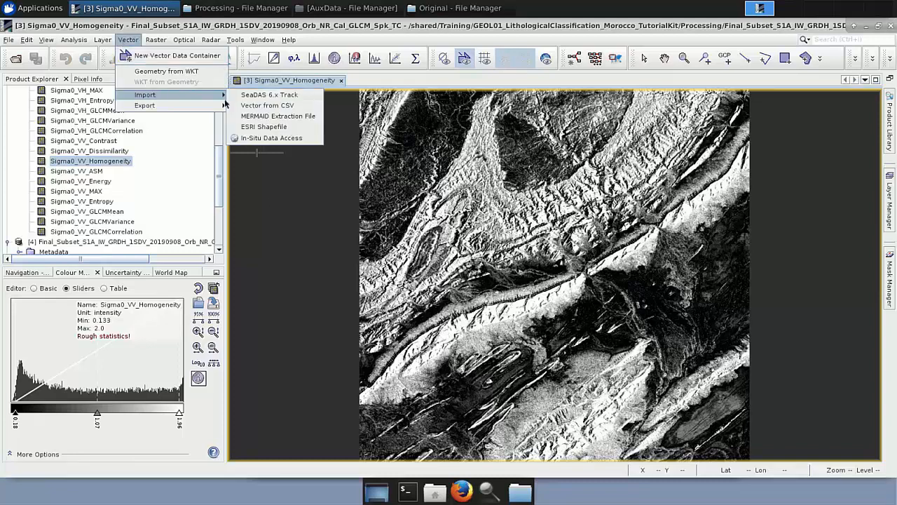
{"action": "left_click", "coordinate": [266, 126]}
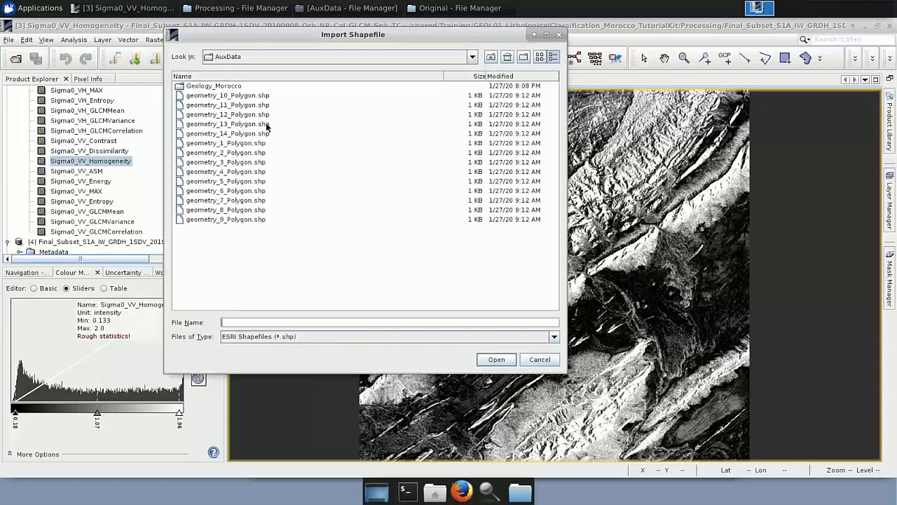
{"action": "left_click", "coordinate": [257, 99]}
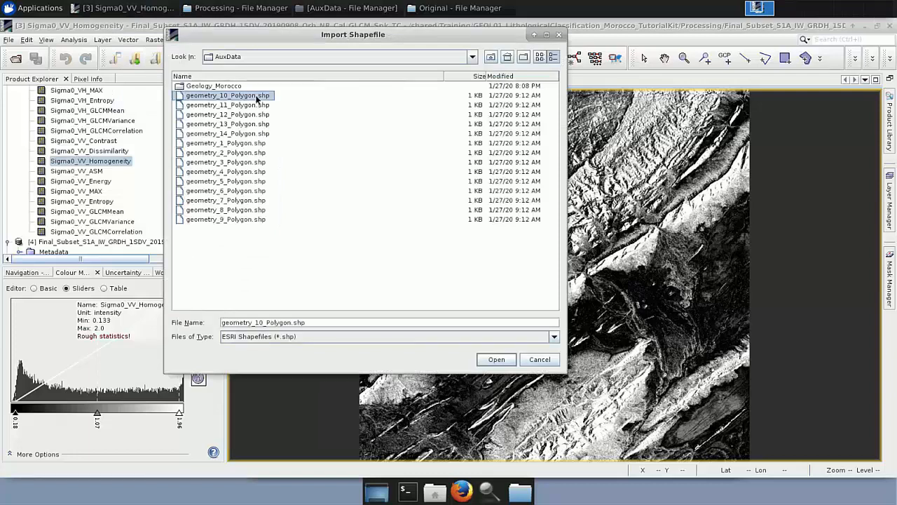
{"action": "key", "text": "shift+Down"}
{"action": "key", "text": "shift+Down"}
{"action": "key", "text": "shift+Down"}
{"action": "key", "text": "shift+Down"}
{"action": "key", "text": "shift+Down"}
{"action": "key", "text": "shift+Down"}
{"action": "key", "text": "shift+Down"}
{"action": "key", "text": "shift+Down"}
{"action": "key", "text": "shift+Down"}
{"action": "key", "text": "shift+Down"}
{"action": "key", "text": "shift+Down"}
{"action": "key", "text": "shift+Down"}
{"action": "key", "text": "shift+Down"}
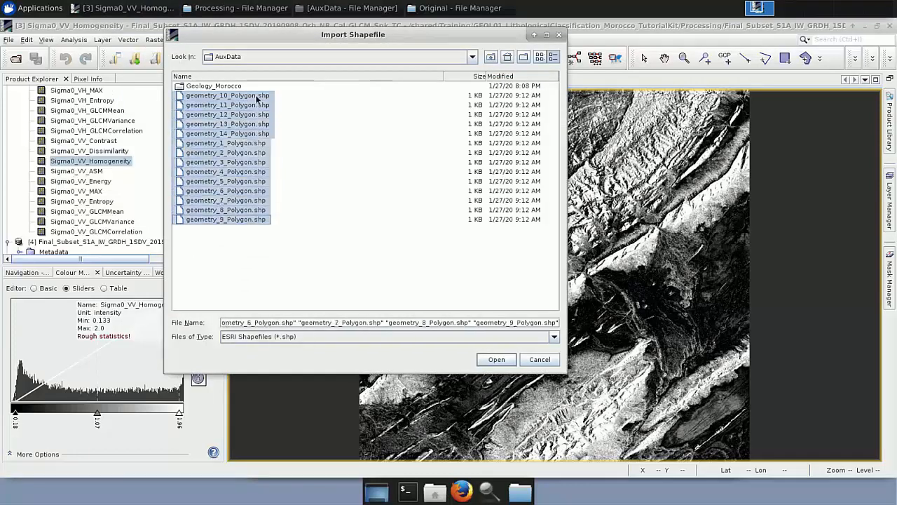
{"action": "left_click", "coordinate": [500, 361]}
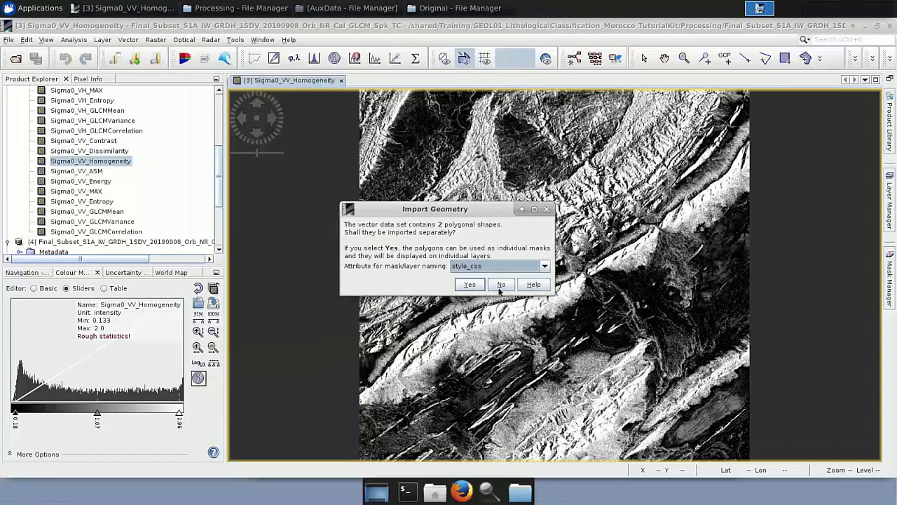
Decline importing the polygons separately for every shapefile being imported.
{"action": "left_click", "coordinate": [500, 285]}
{"action": "left_click", "coordinate": [501, 284]}
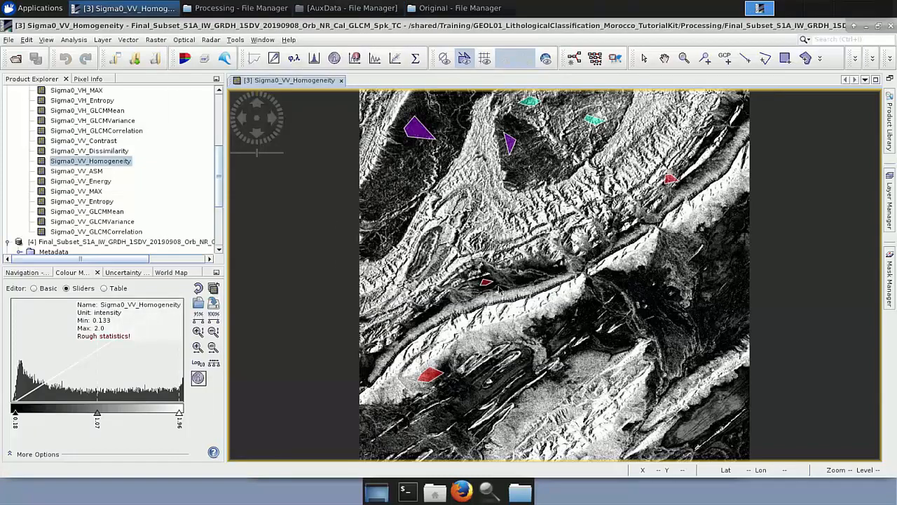
{"action": "left_click", "coordinate": [501, 285]}
{"action": "left_click", "coordinate": [501, 284]}
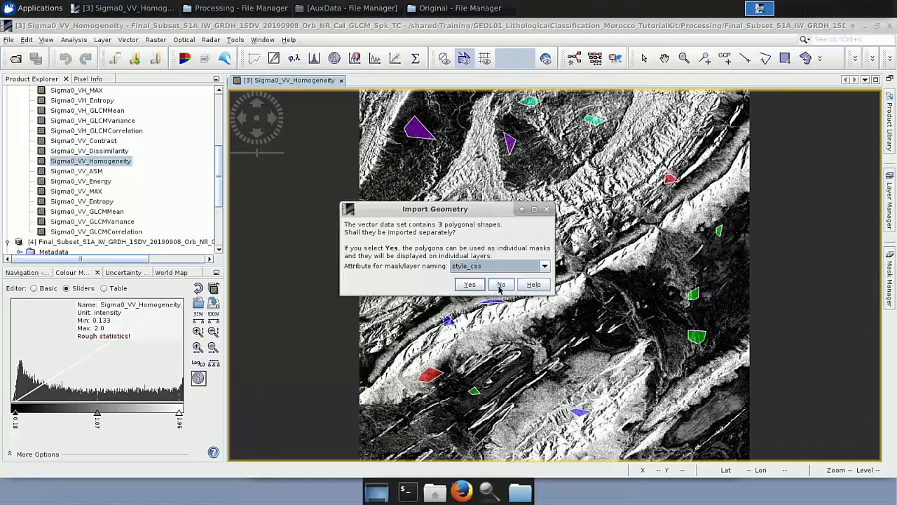
{"action": "left_click", "coordinate": [500, 284]}
{"action": "left_click", "coordinate": [501, 284]}
{"action": "left_click", "coordinate": [500, 284]}
{"action": "left_click", "coordinate": [500, 285]}
{"action": "left_click", "coordinate": [500, 285]}
{"action": "left_click", "coordinate": [501, 284]}
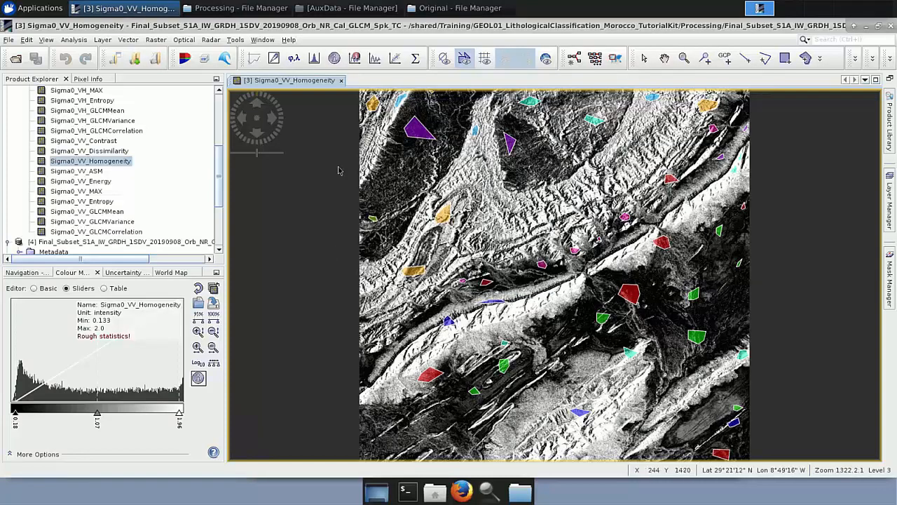
Open the Random Forest Classifier from the supervised classification tools.
{"action": "left_click", "coordinate": [155, 41]}
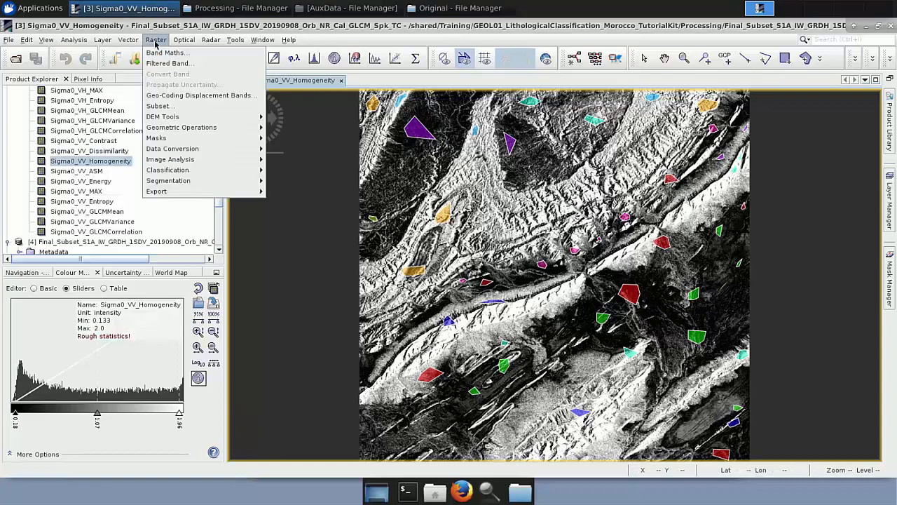
{"action": "mouse_move", "coordinate": [200, 172]}
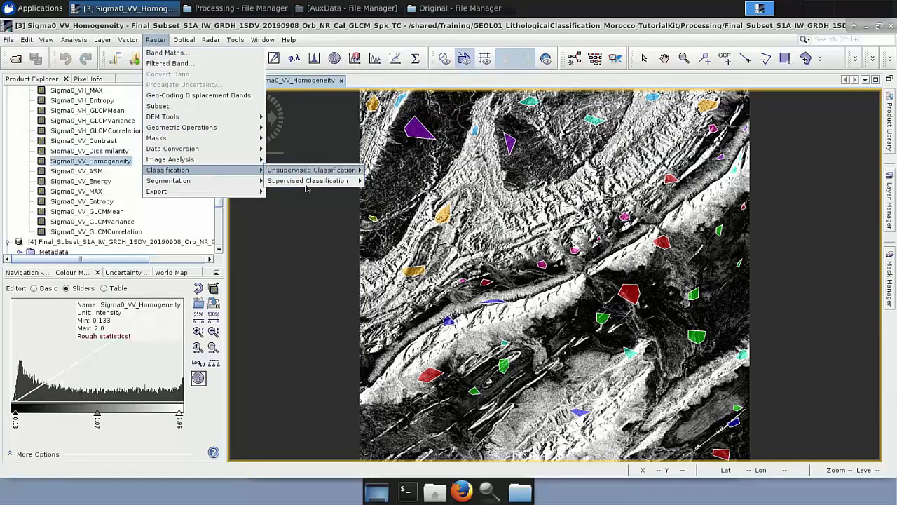
{"action": "mouse_move", "coordinate": [341, 182]}
{"action": "left_click", "coordinate": [394, 184]}
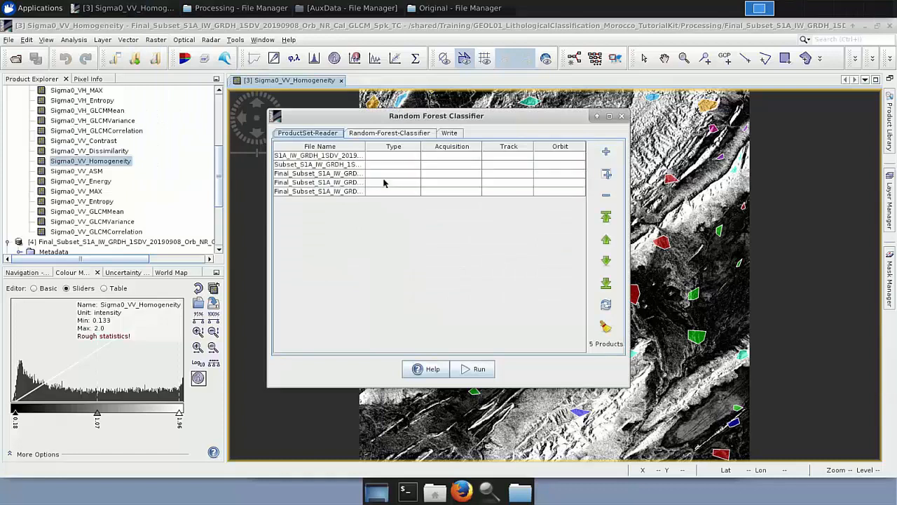
Remove every source product except Final_Subset_S1A_IW_GRDH_1SDV_20190908_Orb_NR_Cal_GLCM_Spk_TC.dim from the ProductSet-Reader list.
{"action": "left_click_drag", "start_coordinate": [362, 145], "coordinate": [539, 158]}
{"action": "left_click", "coordinate": [525, 160]}
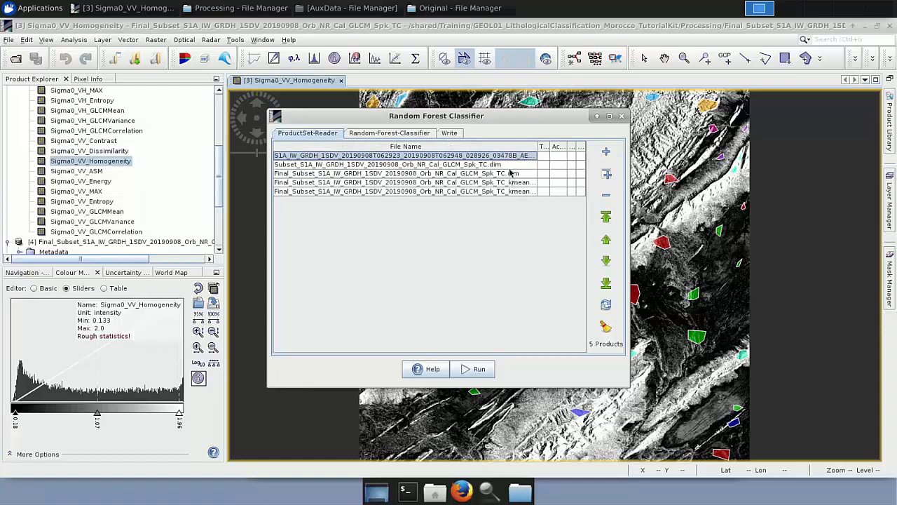
{"action": "left_click", "coordinate": [510, 166], "text": "ctrl"}
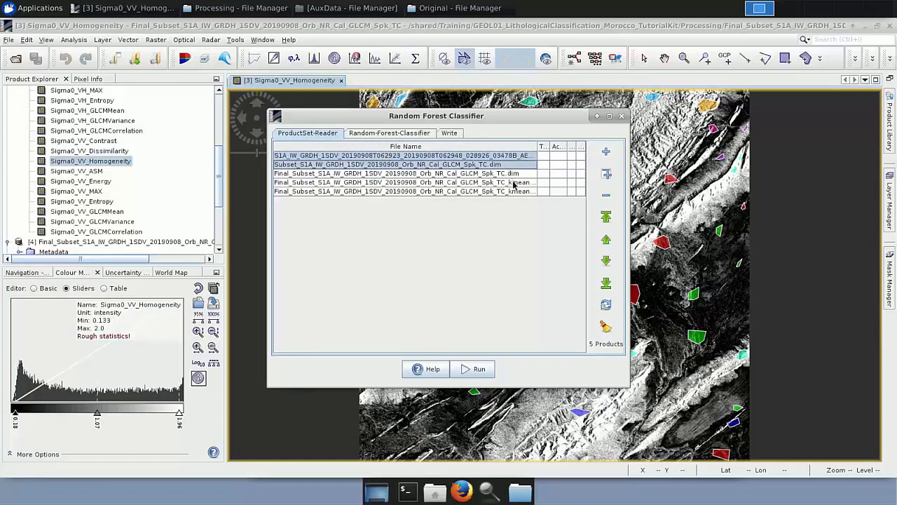
{"action": "left_click", "coordinate": [515, 182], "text": "ctrl"}
{"action": "left_click", "coordinate": [517, 192], "text": "ctrl"}
{"action": "left_click", "coordinate": [608, 196]}
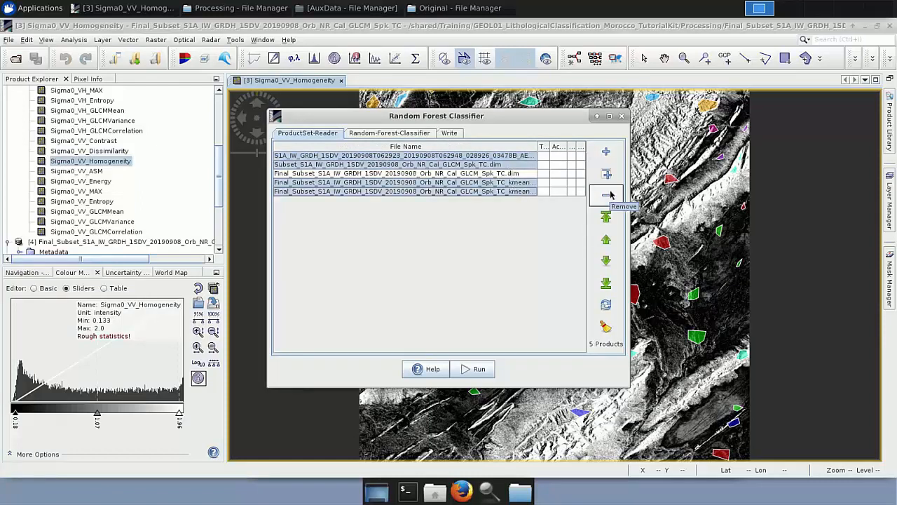
Set the Random Forest to train on all geometry polygons with Sigma0_VV_Homogeneity as the only feature band.
{"action": "left_click", "coordinate": [394, 134]}
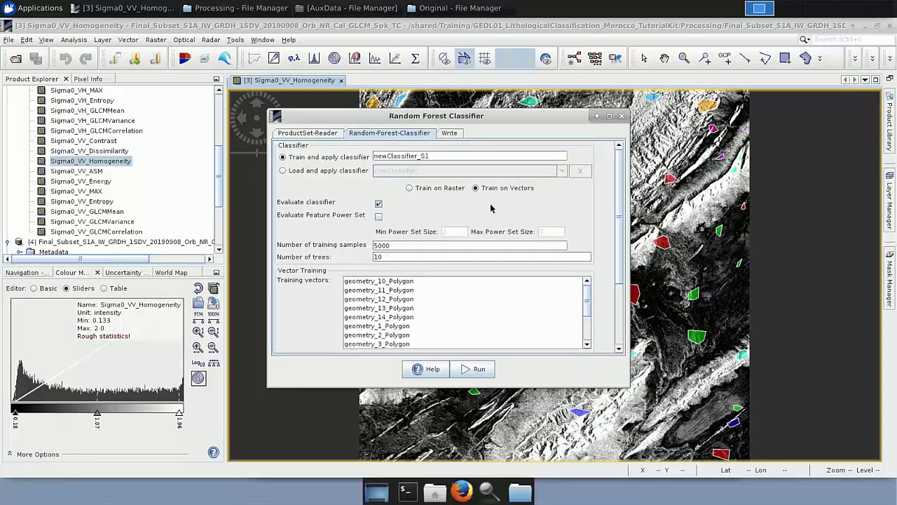
{"action": "scroll", "coordinate": [423, 296], "scroll_direction": "down", "scroll_amount": 2}
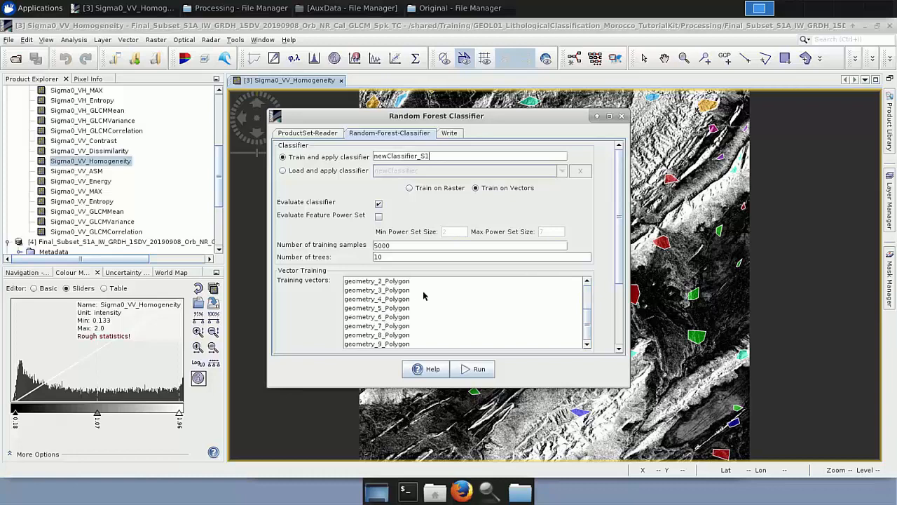
{"action": "scroll", "coordinate": [423, 296], "scroll_direction": "up", "scroll_amount": 2}
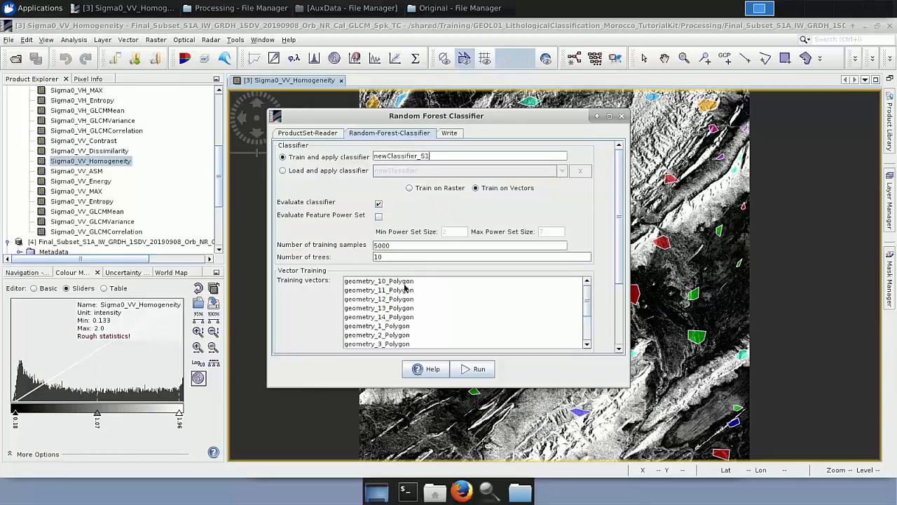
{"action": "left_click", "coordinate": [404, 282]}
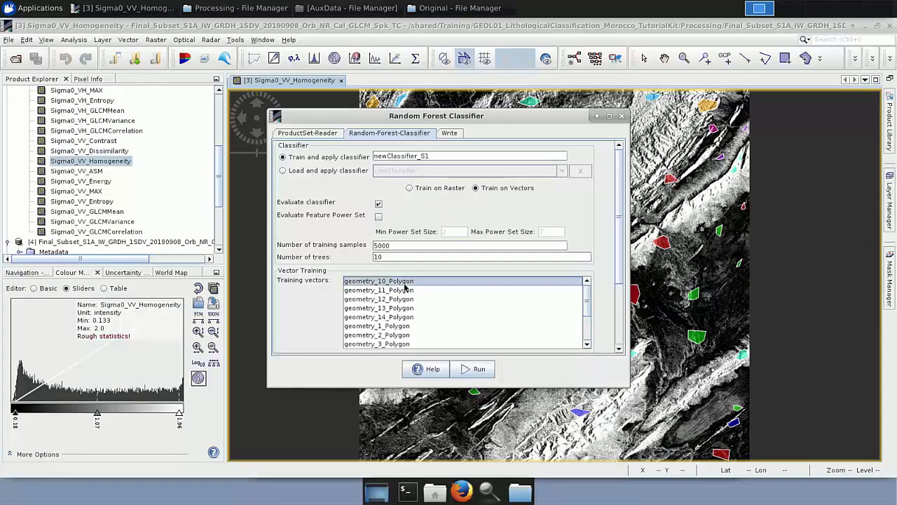
{"action": "key", "text": "ctrl+a"}
{"action": "scroll", "coordinate": [620, 335], "scroll_direction": "down", "scroll_amount": 3}
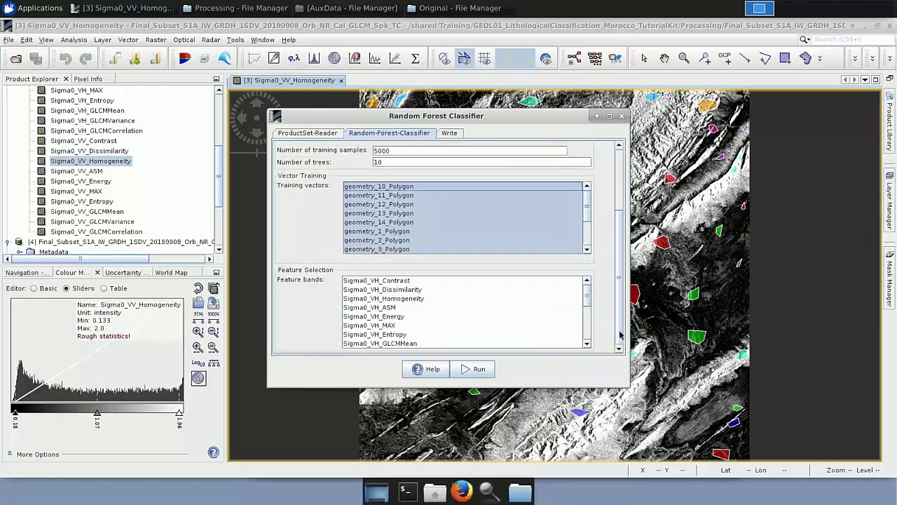
{"action": "scroll", "coordinate": [435, 312], "scroll_direction": "down", "scroll_amount": 4}
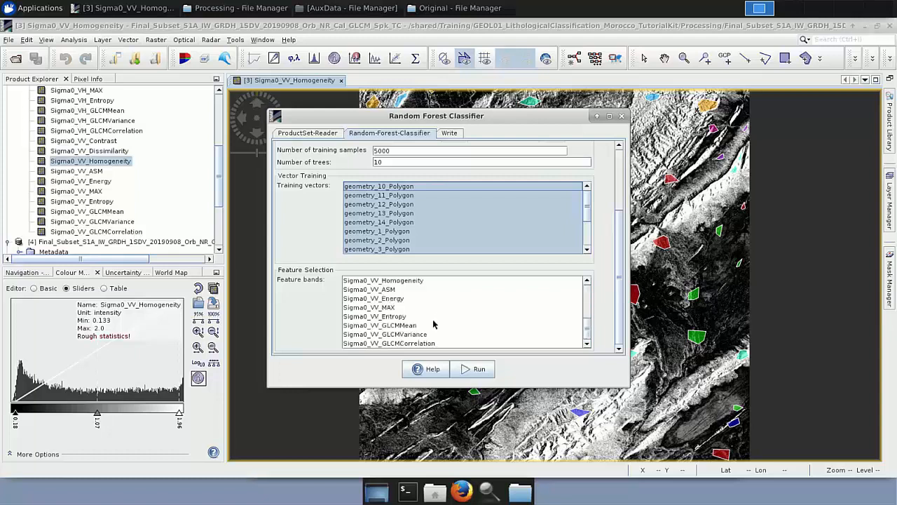
{"action": "left_click", "coordinate": [407, 281]}
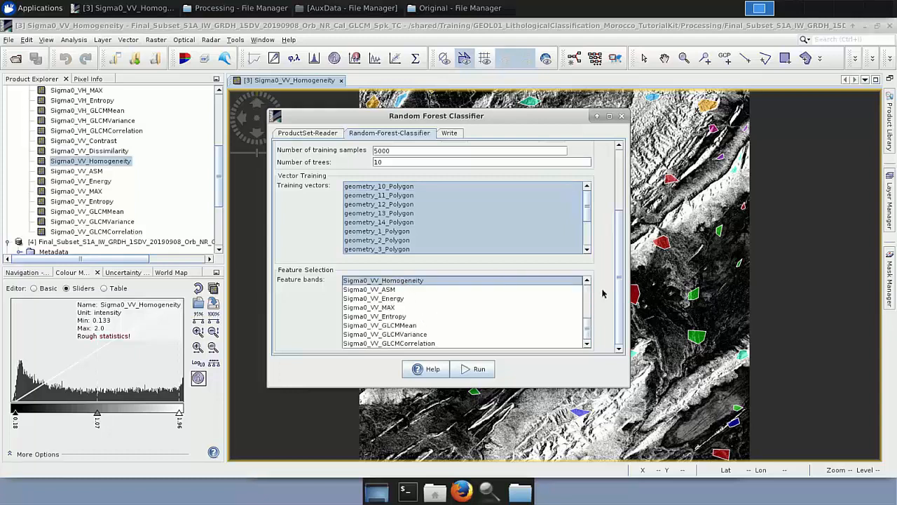
{"action": "scroll", "coordinate": [586, 319], "scroll_direction": "up", "scroll_amount": 1}
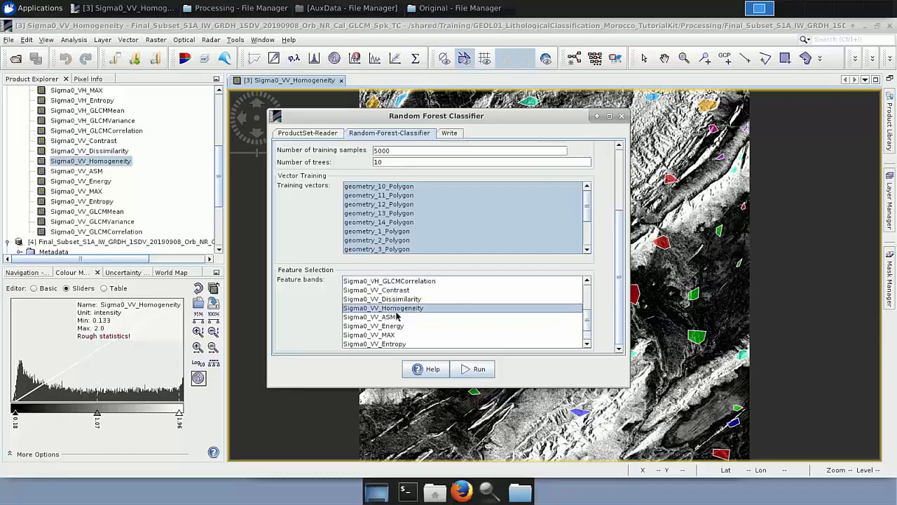
{"action": "left_click_drag", "start_coordinate": [622, 263], "coordinate": [622, 187]}
Close the Random Forest Classifier without running it and close the Sigma0_VV_Homogeneity image view.
{"action": "left_click", "coordinate": [449, 134]}
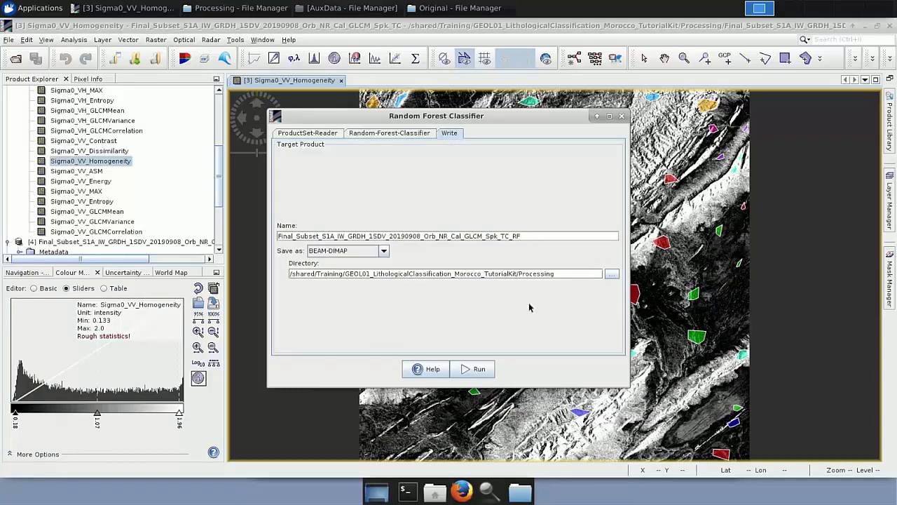
{"action": "left_click", "coordinate": [621, 120]}
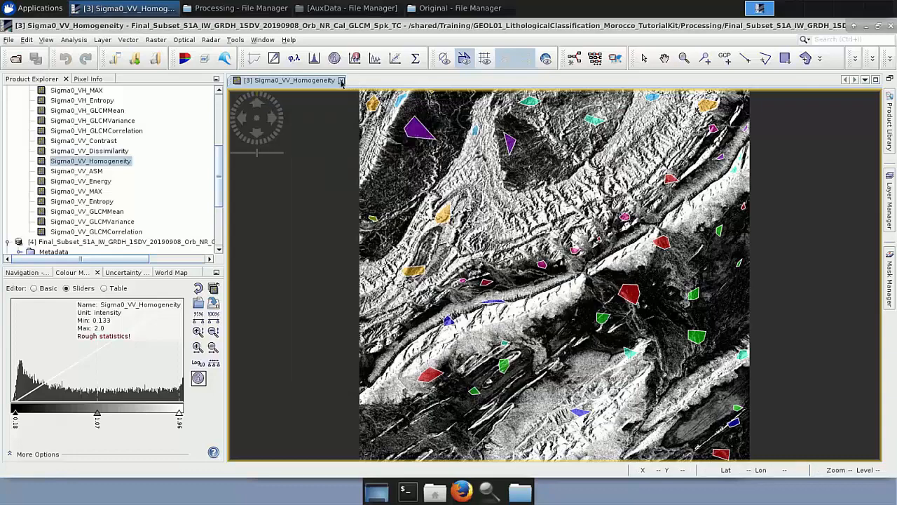
{"action": "left_click", "coordinate": [341, 80]}
Collapse the expanded product trees in the Product Explorer.
{"action": "scroll", "coordinate": [42, 135], "scroll_direction": "up", "scroll_amount": 4}
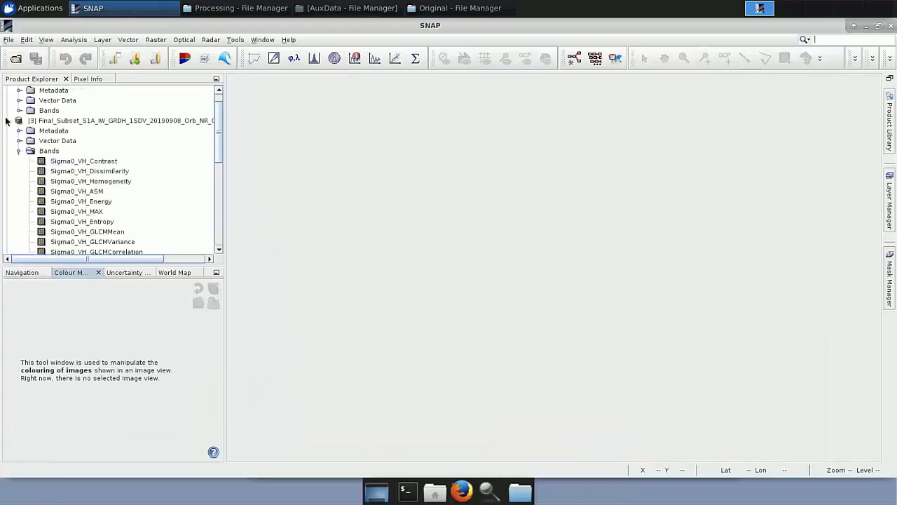
{"action": "left_click", "coordinate": [7, 120]}
{"action": "left_click", "coordinate": [8, 151]}
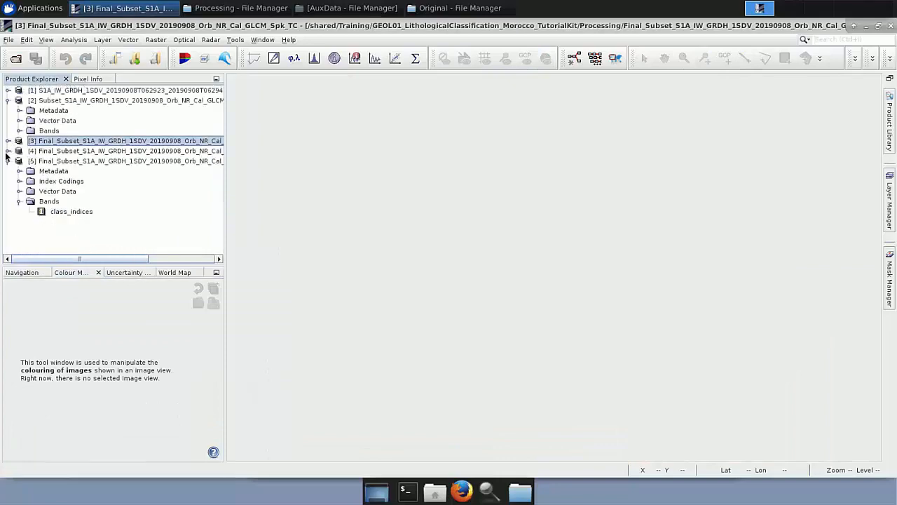
{"action": "left_click", "coordinate": [8, 161]}
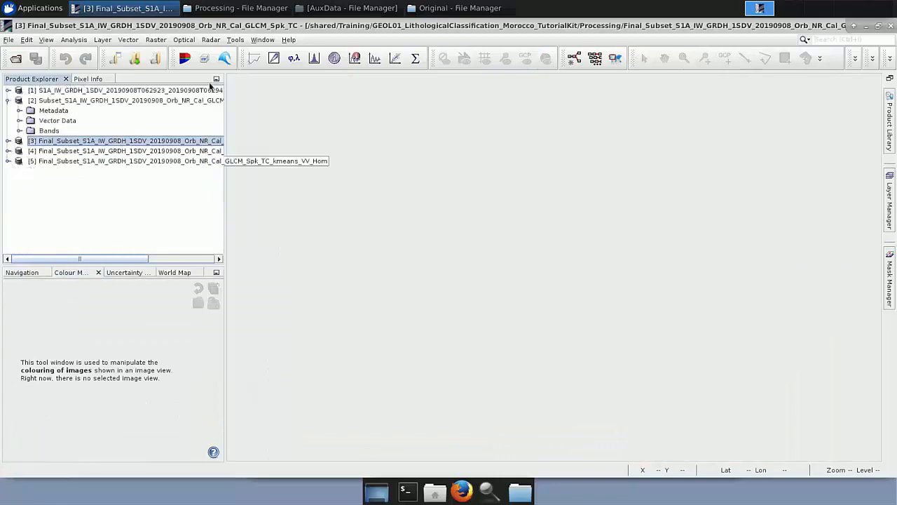
Load Final_Subset_S1A_IW_GRDH_1SDV_20190908_Orb_NR_Cal_GLCM_Spk_TC_RF_VV_Hom.dim into SNAP and display its LabeledClasses band.
{"action": "left_click", "coordinate": [253, 13]}
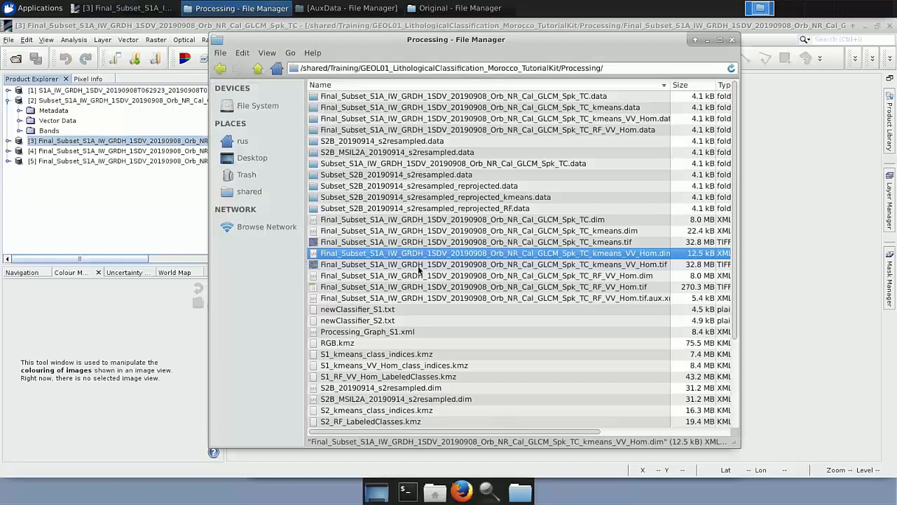
{"action": "left_click", "coordinate": [435, 276]}
{"action": "left_click_drag", "start_coordinate": [435, 277], "coordinate": [82, 183]}
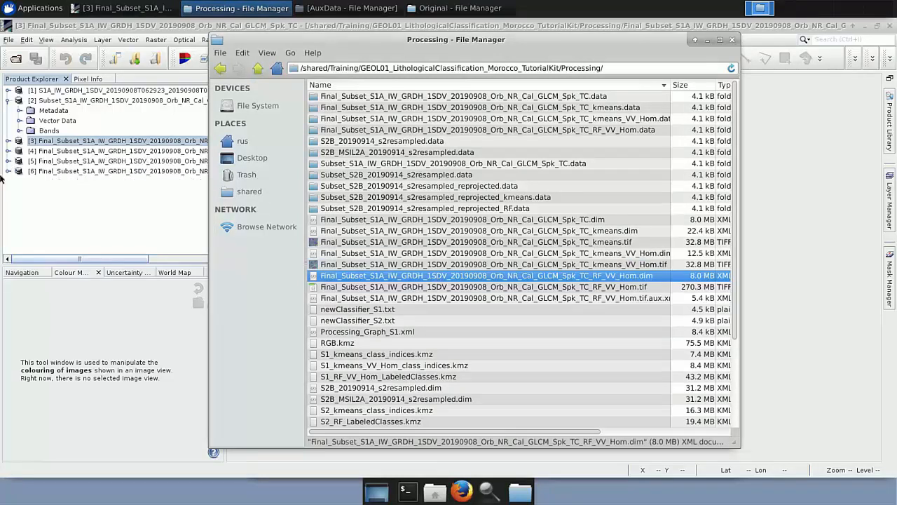
{"action": "left_click", "coordinate": [9, 170]}
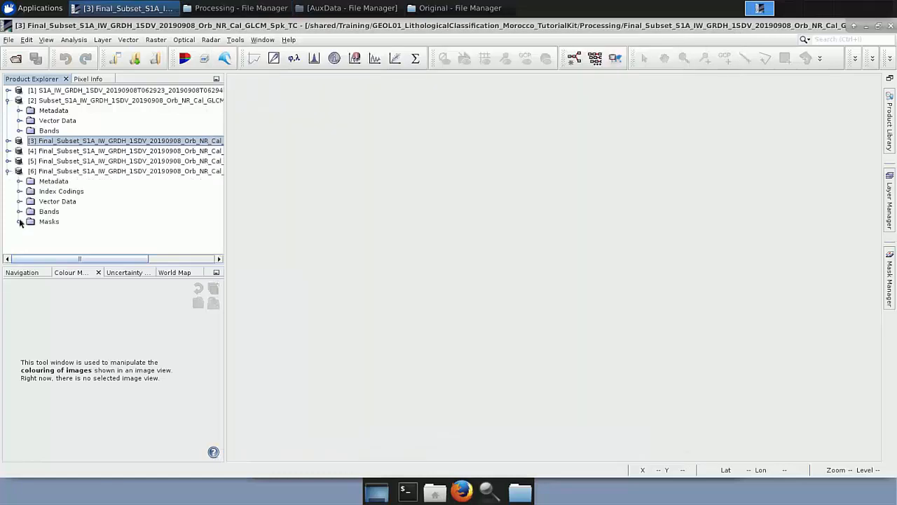
{"action": "left_click", "coordinate": [20, 212]}
{"action": "double_click", "coordinate": [92, 222]}
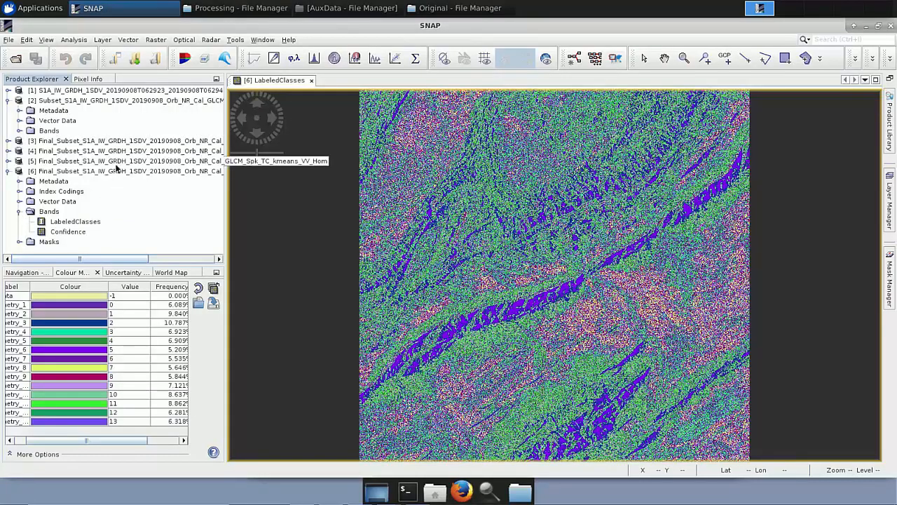
Open the class_indices band of the kmeans_VV_Hom product in an image view.
{"action": "left_click", "coordinate": [8, 161]}
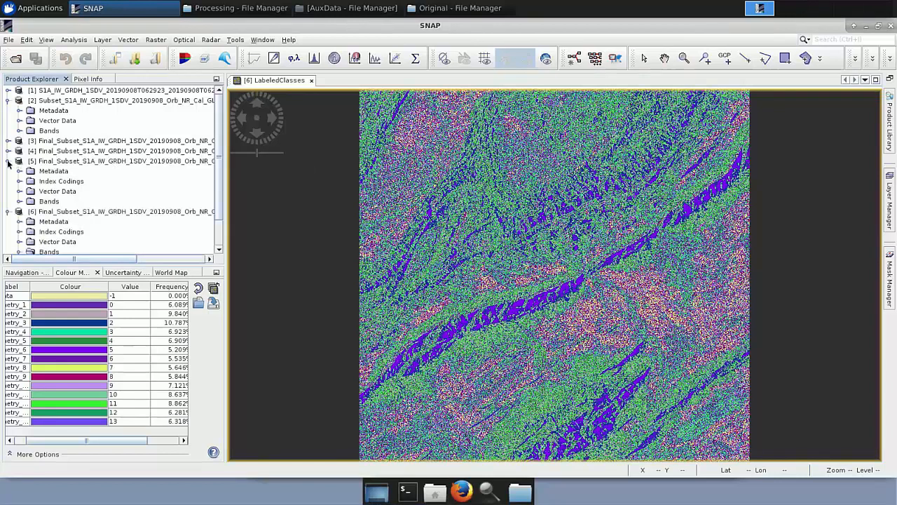
{"action": "left_click", "coordinate": [20, 201]}
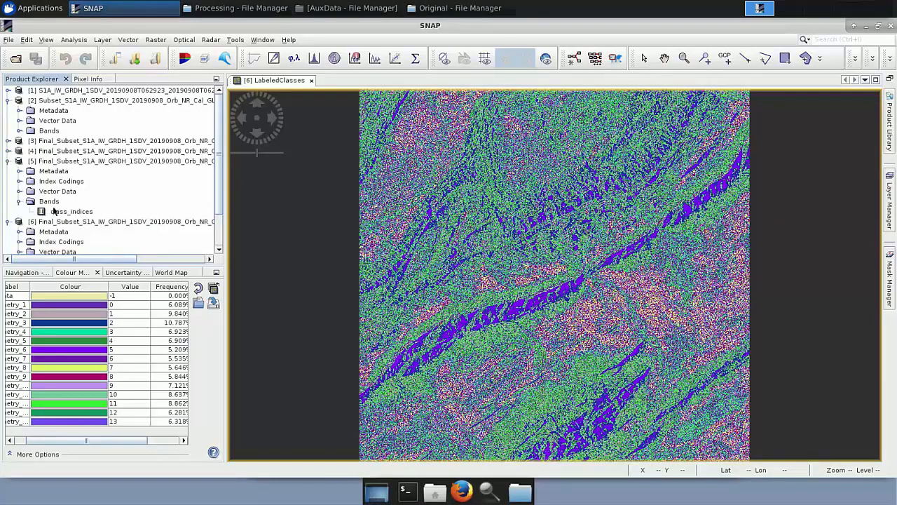
{"action": "double_click", "coordinate": [55, 211]}
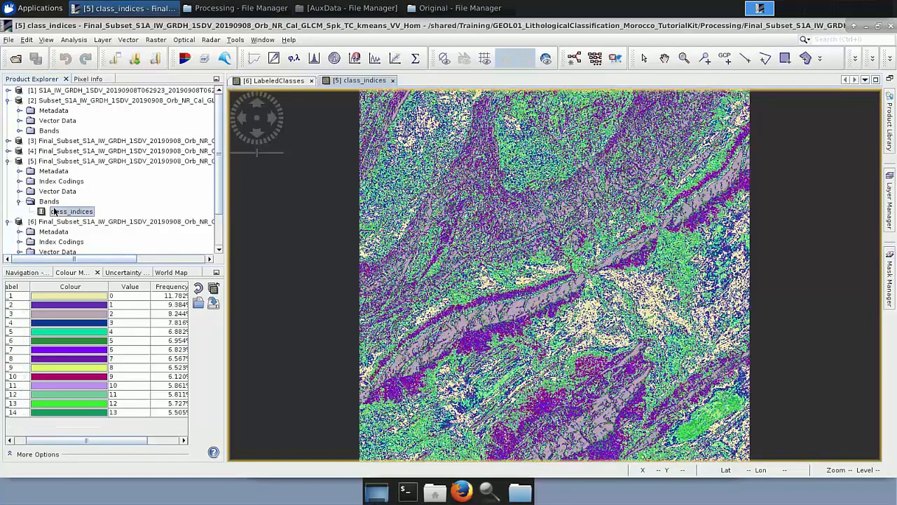
Tile the two classification views horizontally and synchronise their navigation.
{"action": "left_click", "coordinate": [218, 41]}
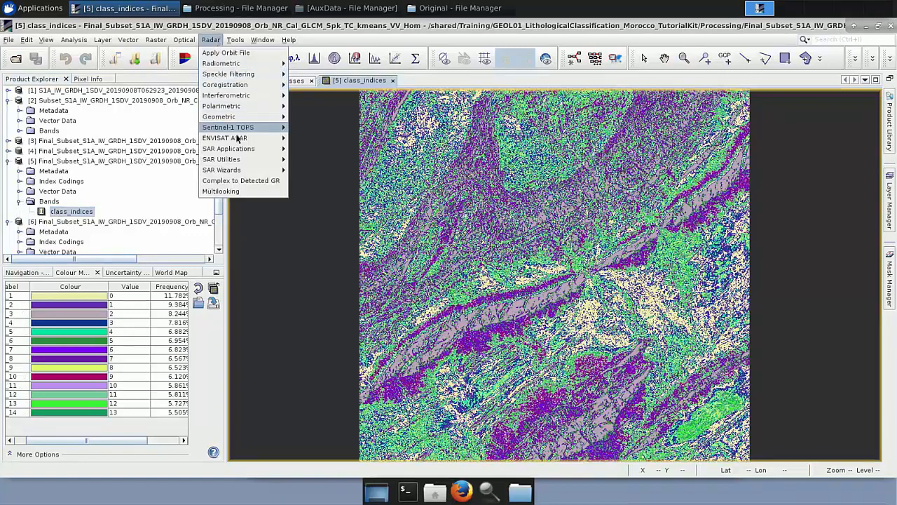
{"action": "left_click", "coordinate": [254, 40]}
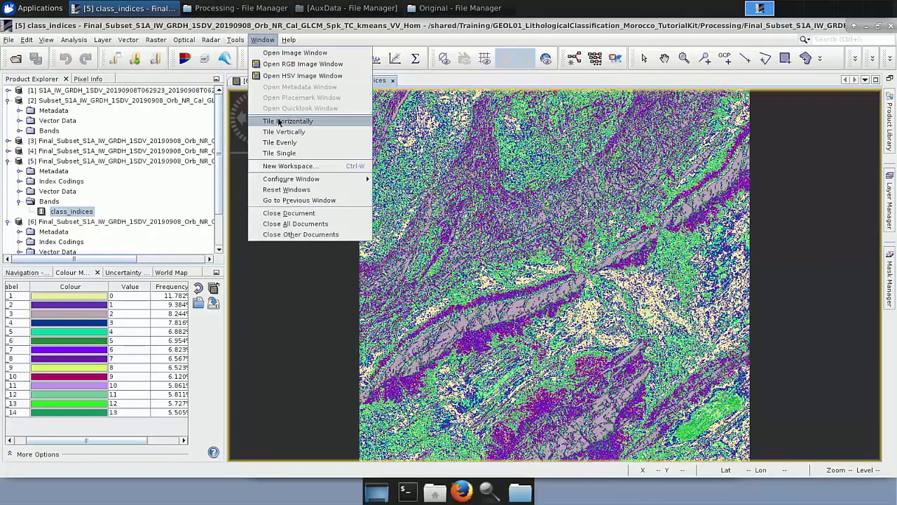
{"action": "left_click", "coordinate": [288, 121]}
{"action": "left_click", "coordinate": [30, 273]}
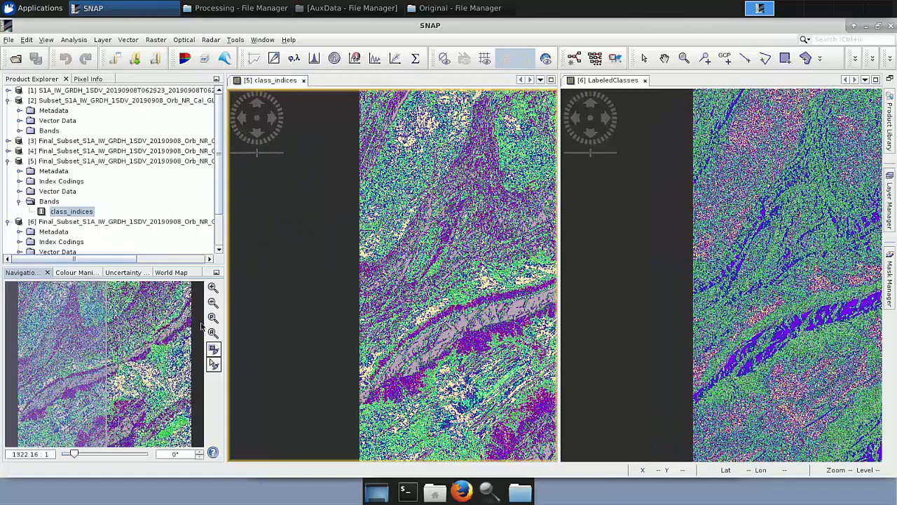
{"action": "left_click", "coordinate": [213, 333]}
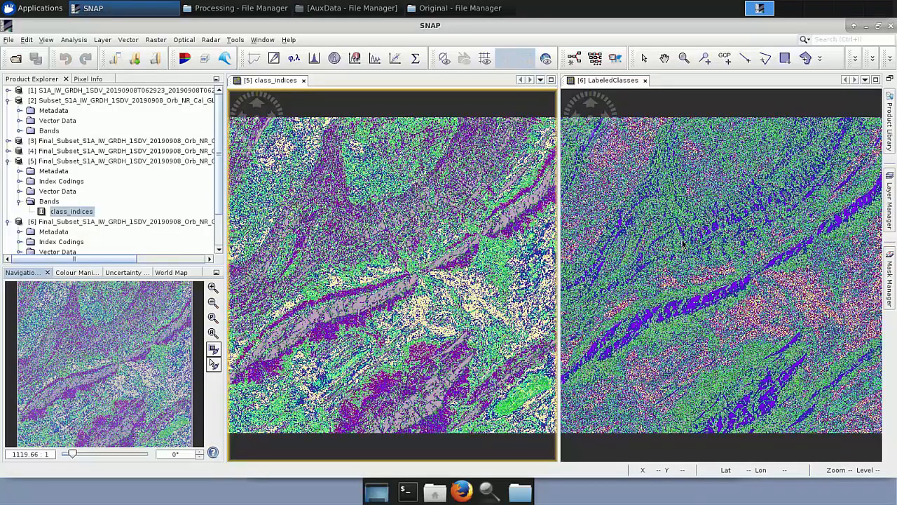
Open newClassifier_S1.txt to review the Random Forest cross-validation statistics, then close it.
{"action": "left_click", "coordinate": [199, 11]}
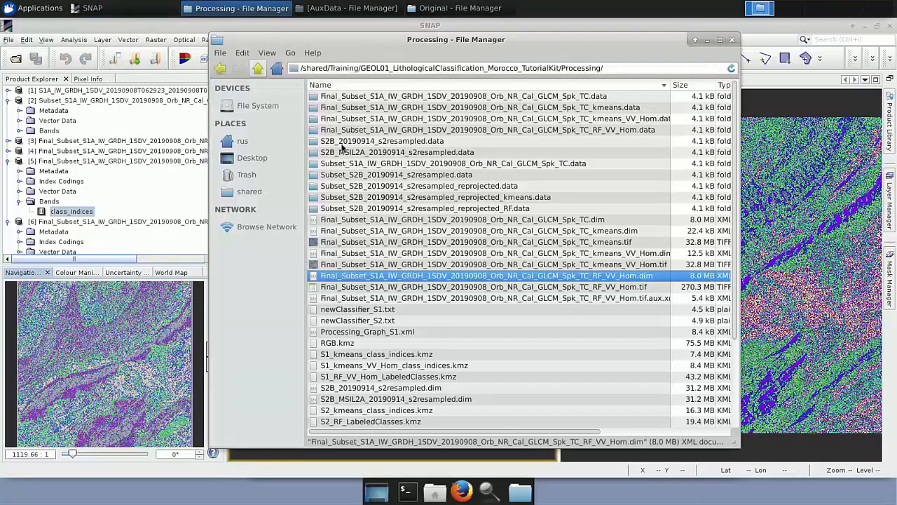
{"action": "double_click", "coordinate": [387, 309]}
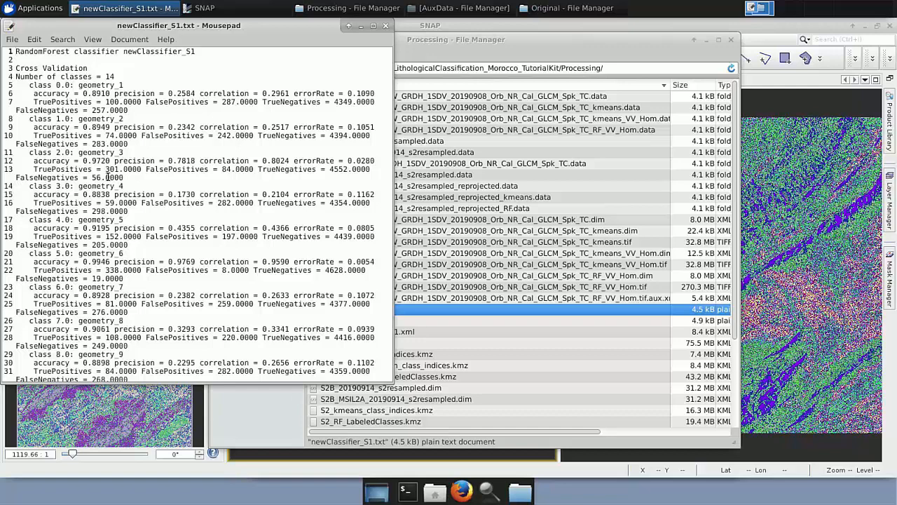
{"action": "left_click", "coordinate": [385, 26]}
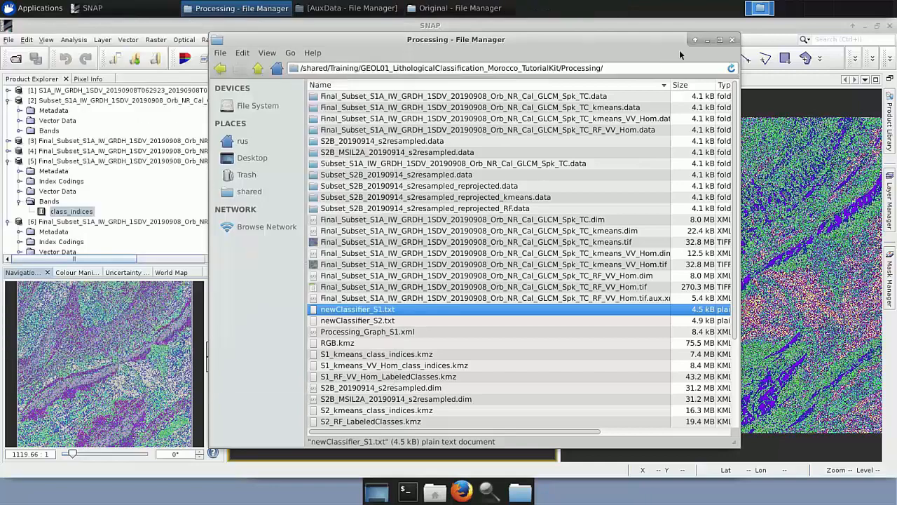
{"action": "left_click", "coordinate": [707, 42]}
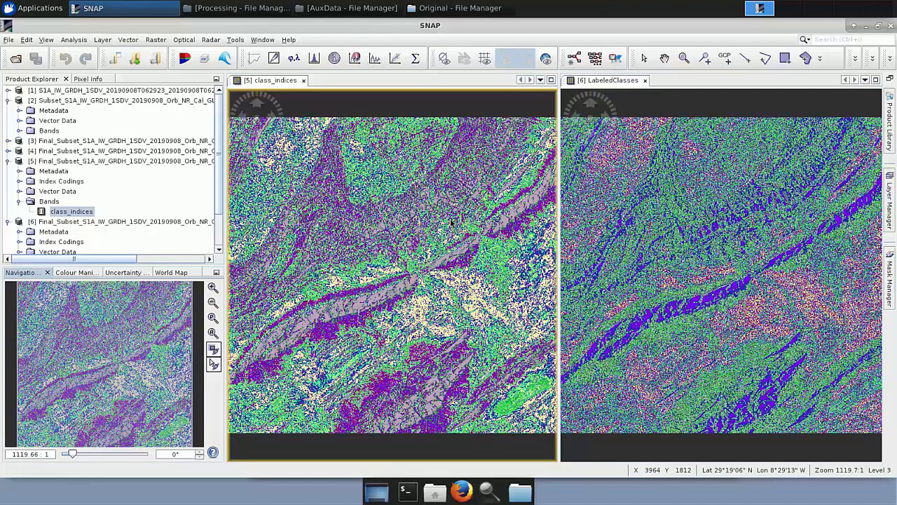
{"action": "left_click", "coordinate": [193, 162]}
{"action": "left_click", "coordinate": [8, 40]}
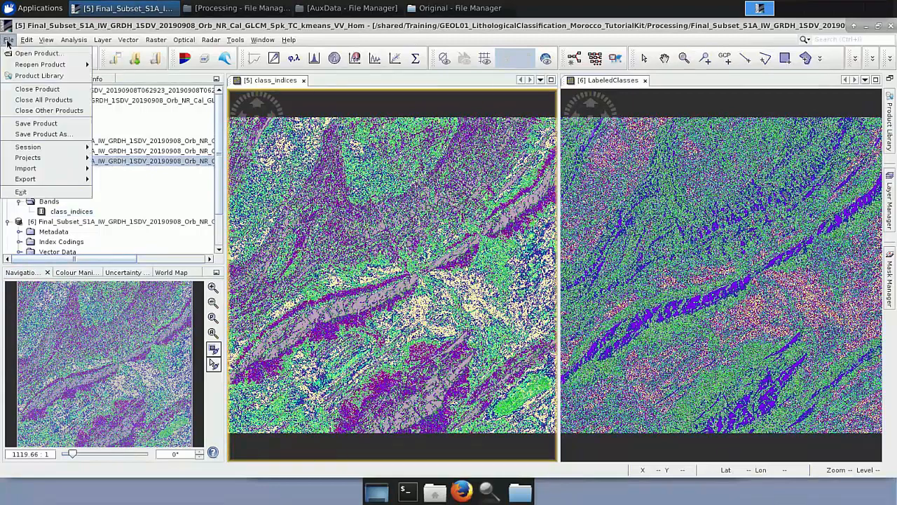
{"action": "mouse_move", "coordinate": [55, 181]}
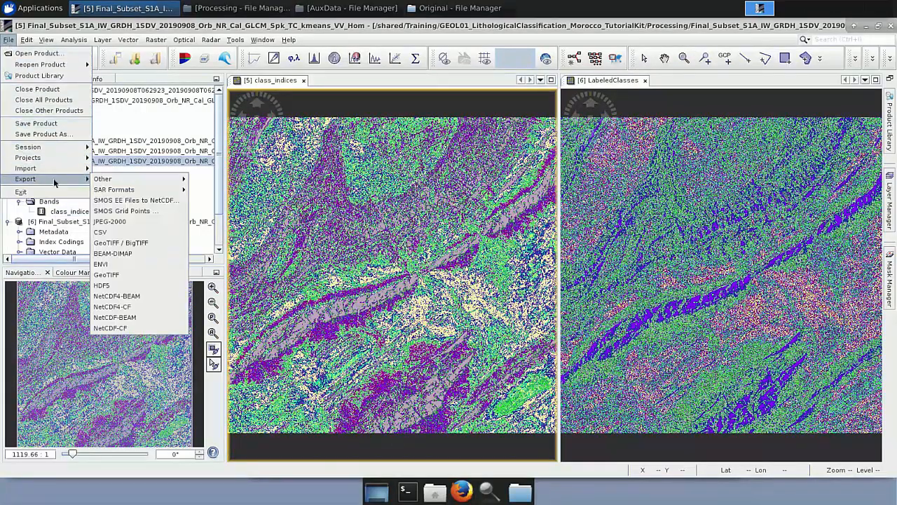
{"action": "left_click", "coordinate": [106, 275]}
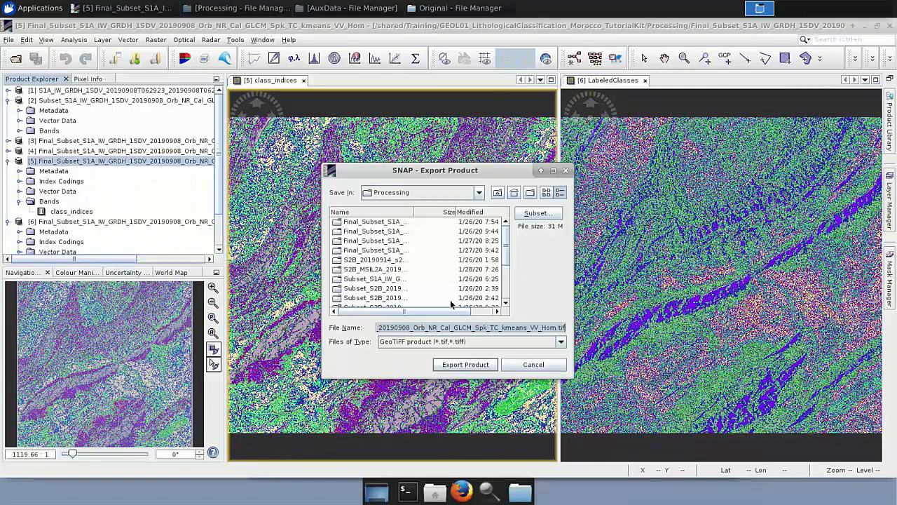
{"action": "left_click", "coordinate": [533, 365]}
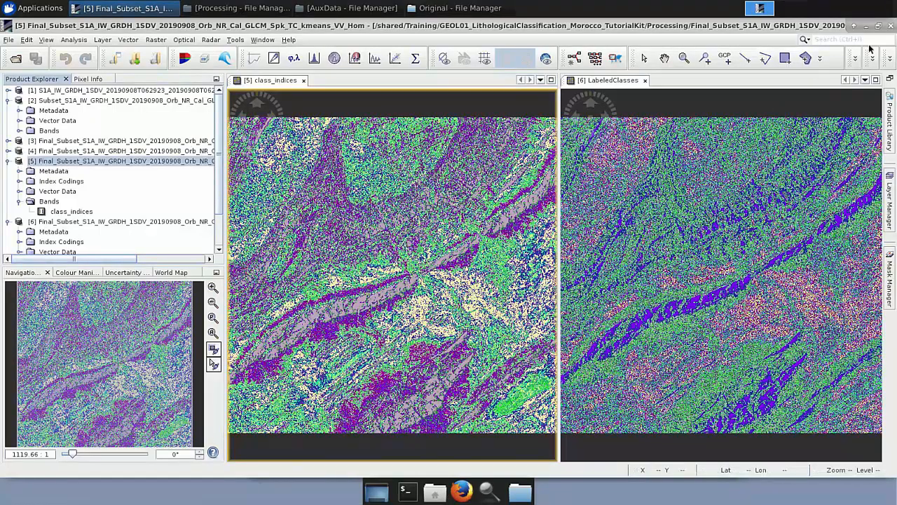
Exit SNAP without saving the modified products and launch QGIS from the desktop.
{"action": "left_click", "coordinate": [890, 28]}
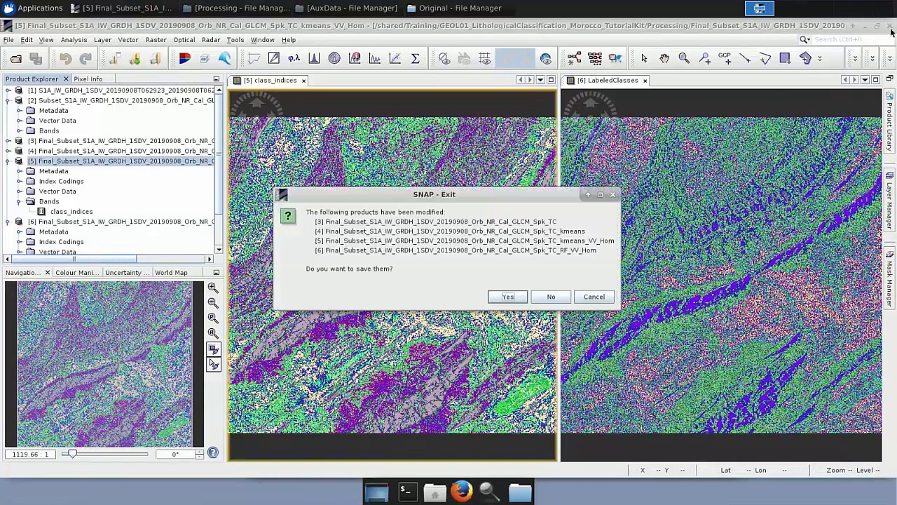
{"action": "left_click", "coordinate": [551, 297]}
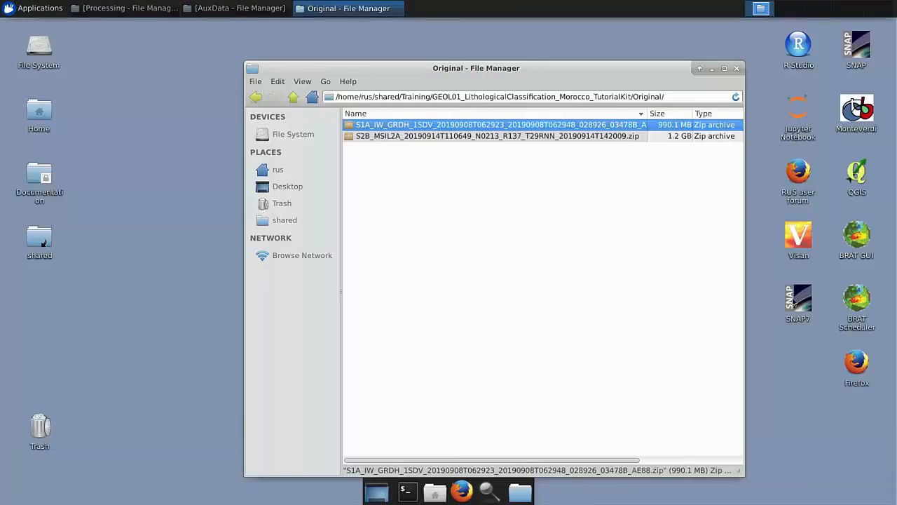
{"action": "double_click", "coordinate": [856, 174]}
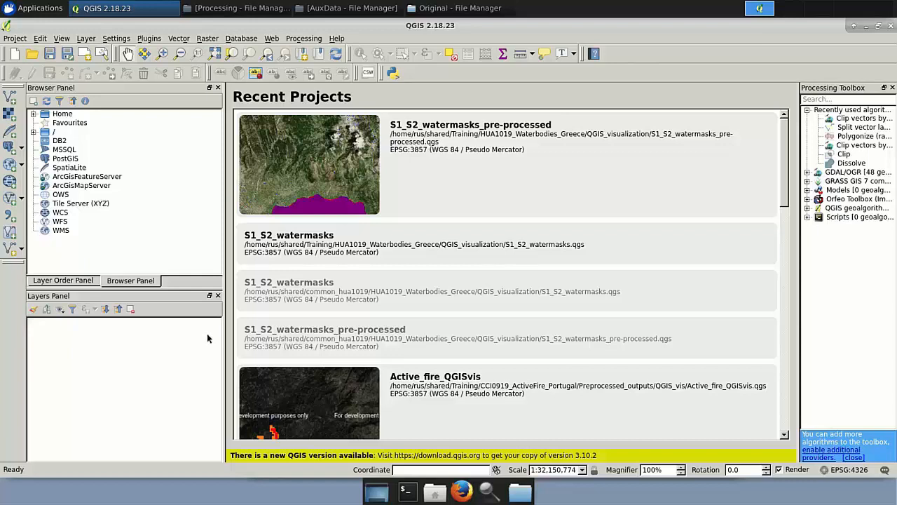
Add the Bing Aerial basemap through the OpenLayers plugin.
{"action": "left_click", "coordinate": [278, 40]}
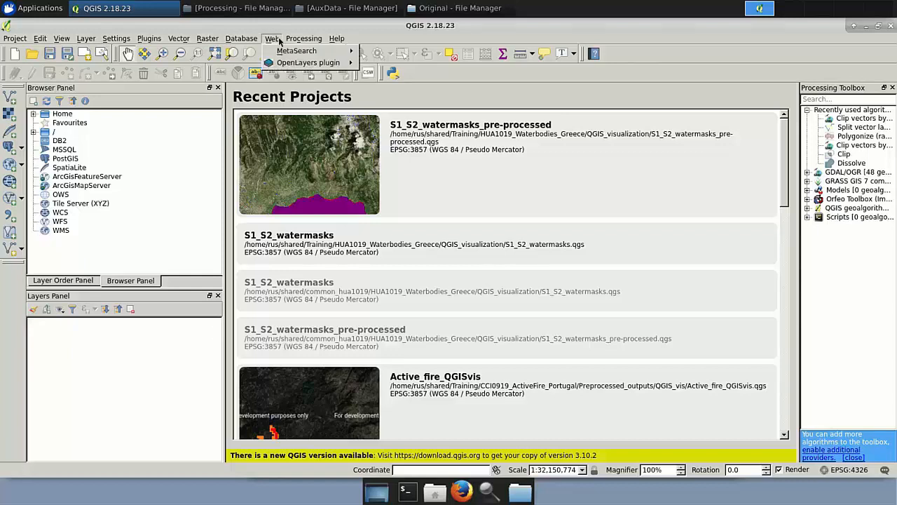
{"action": "mouse_move", "coordinate": [287, 64]}
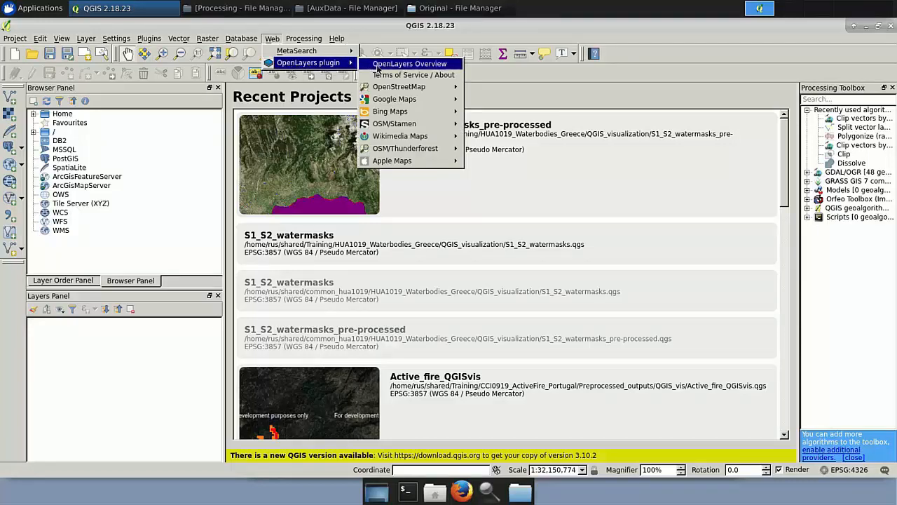
{"action": "mouse_move", "coordinate": [411, 112]}
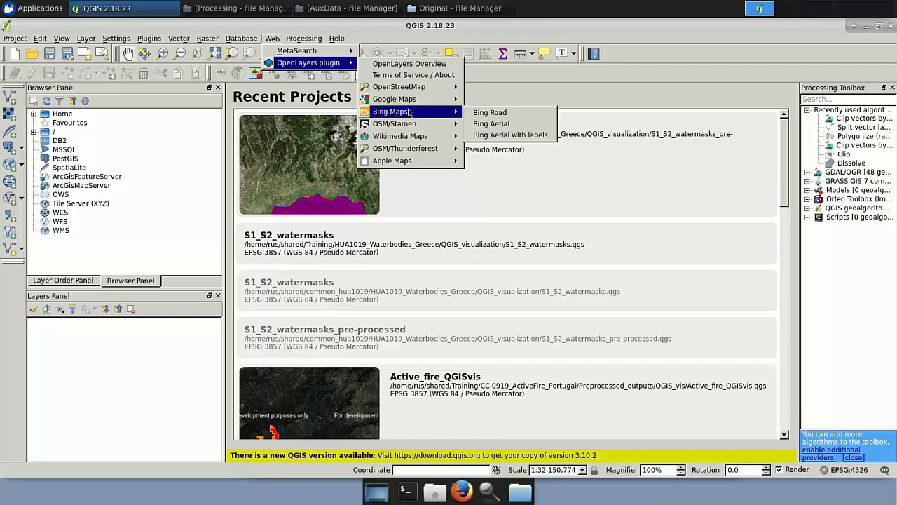
{"action": "left_click", "coordinate": [501, 127]}
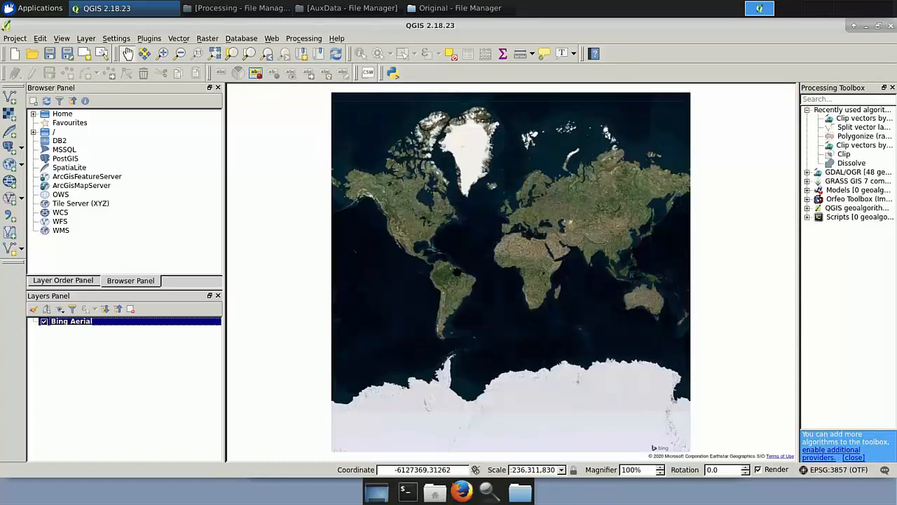
Load the Sentinel-2 B4_B3_B2, kmeans and RF GeoTIFFs from the Processing folder into the layers list.
{"action": "left_click", "coordinate": [235, 14]}
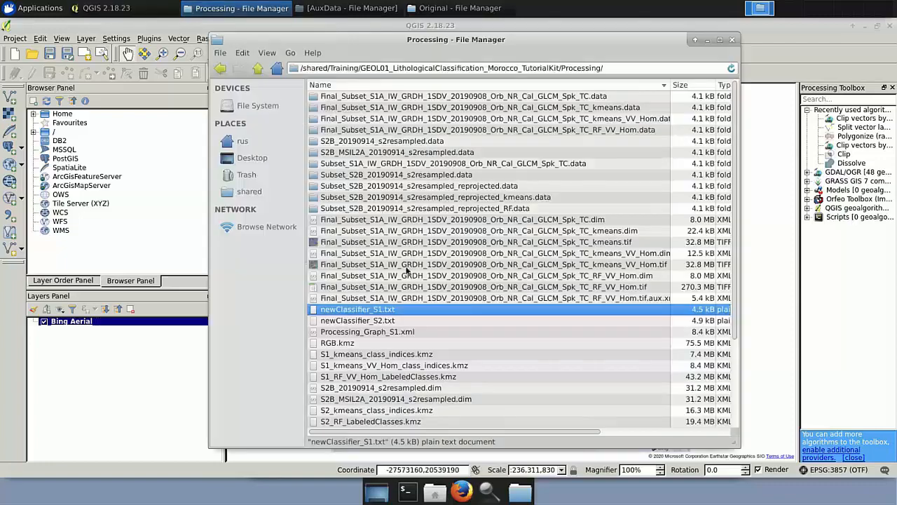
{"action": "scroll", "coordinate": [397, 289], "scroll_direction": "down", "scroll_amount": 3}
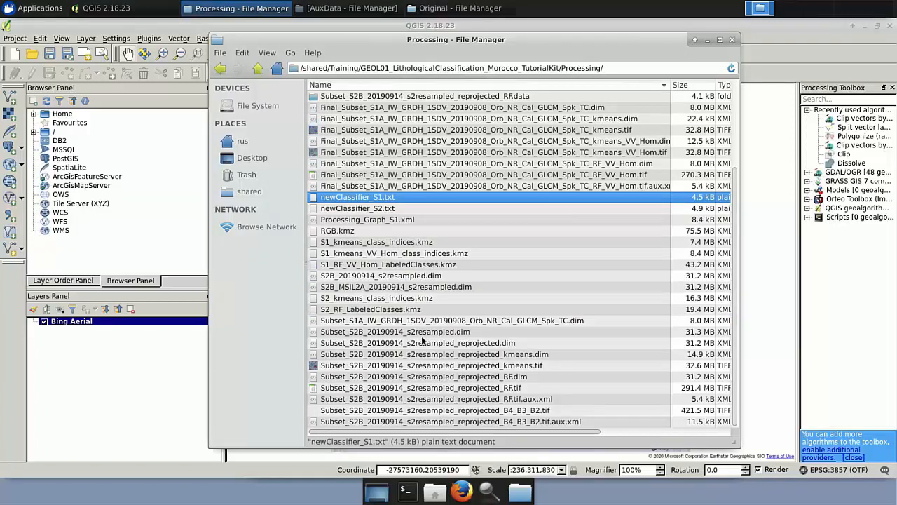
{"action": "left_click", "coordinate": [491, 411]}
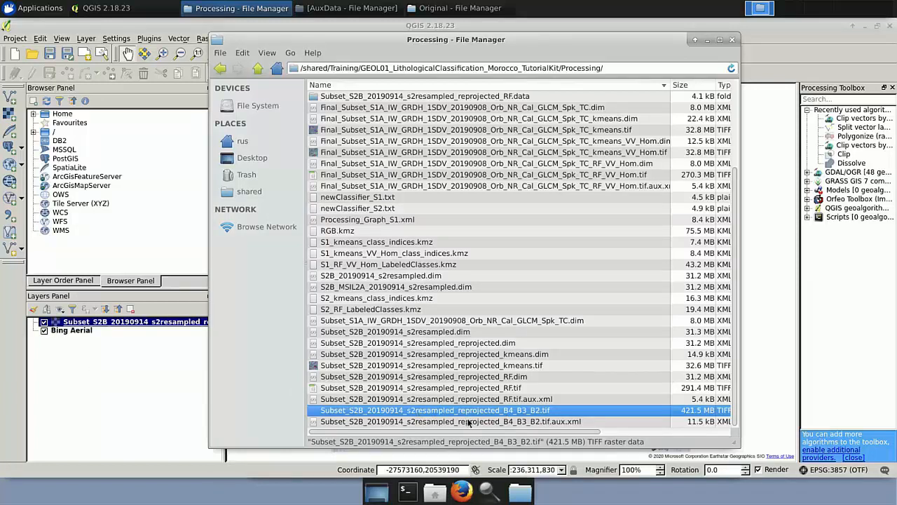
{"action": "left_click_drag", "start_coordinate": [512, 366], "coordinate": [102, 392]}
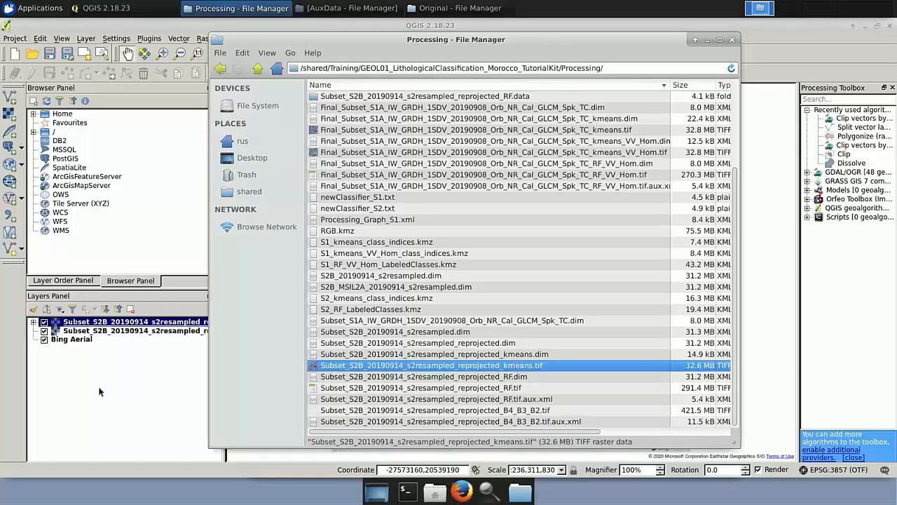
{"action": "left_click_drag", "start_coordinate": [398, 390], "coordinate": [107, 372]}
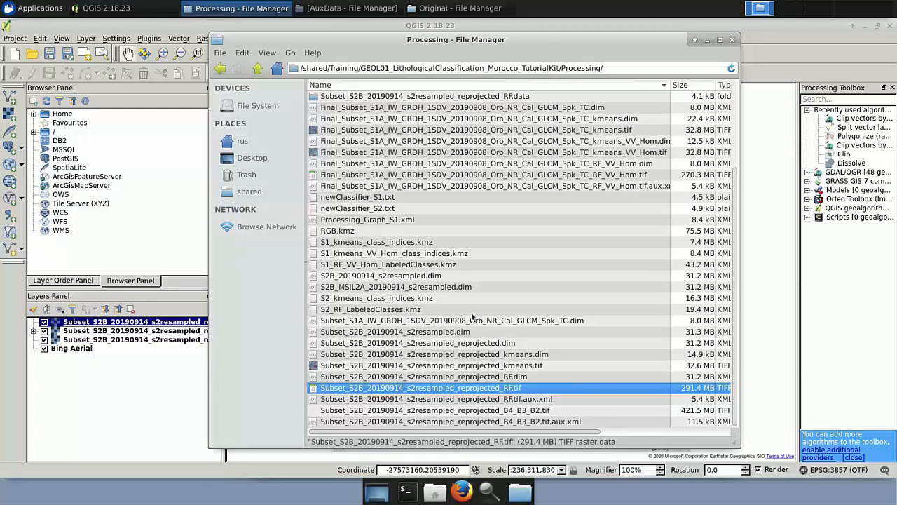
Load the Sentinel-1 kmeans, kmeans_VV_Hom and RF_VV_Hom GeoTIFFs from the Processing folder into the layers list.
{"action": "scroll", "coordinate": [482, 246], "scroll_direction": "up", "scroll_amount": 3}
{"action": "scroll", "coordinate": [482, 246], "scroll_direction": "up", "scroll_amount": 2}
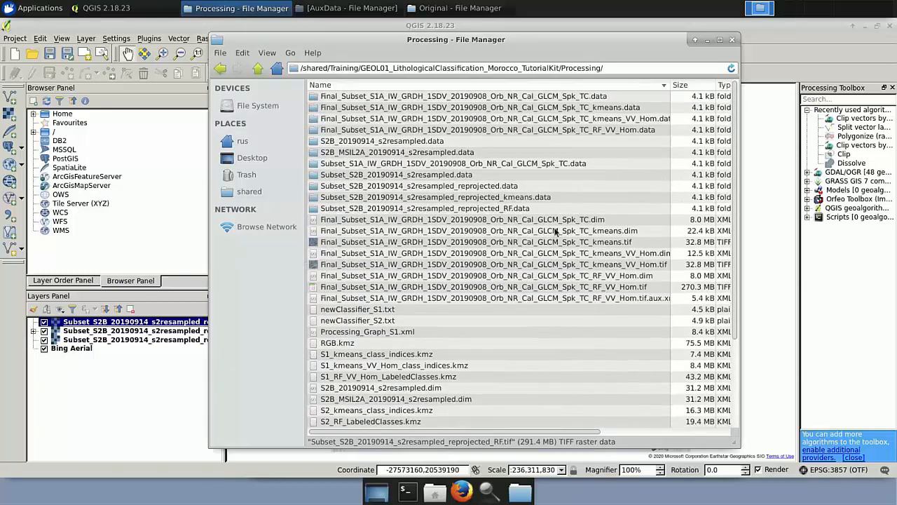
{"action": "left_click", "coordinate": [556, 231]}
{"action": "left_click_drag", "start_coordinate": [587, 243], "coordinate": [76, 387]}
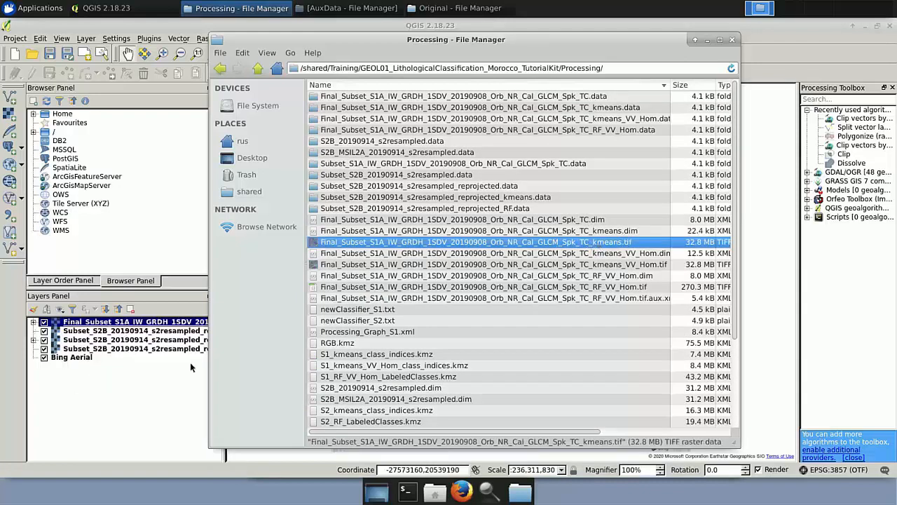
{"action": "left_click", "coordinate": [512, 266]}
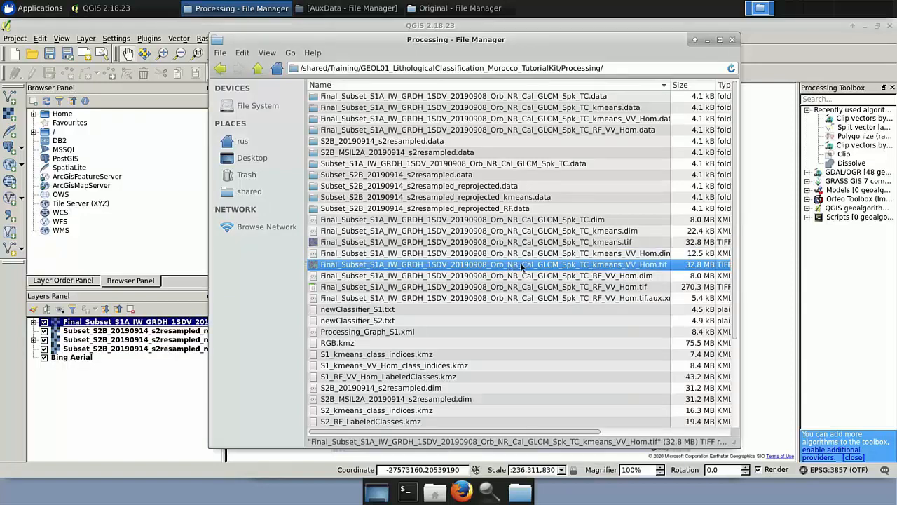
{"action": "left_click_drag", "start_coordinate": [521, 267], "coordinate": [144, 406]}
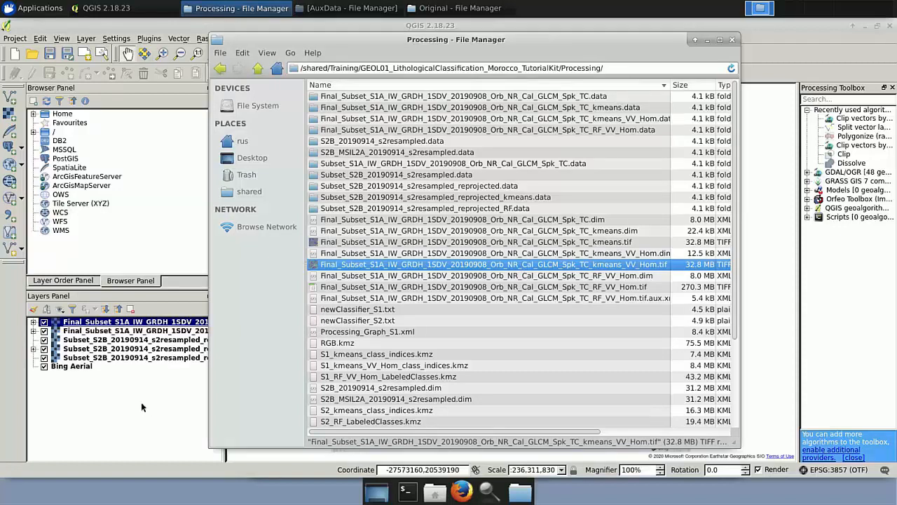
{"action": "left_click", "coordinate": [565, 289]}
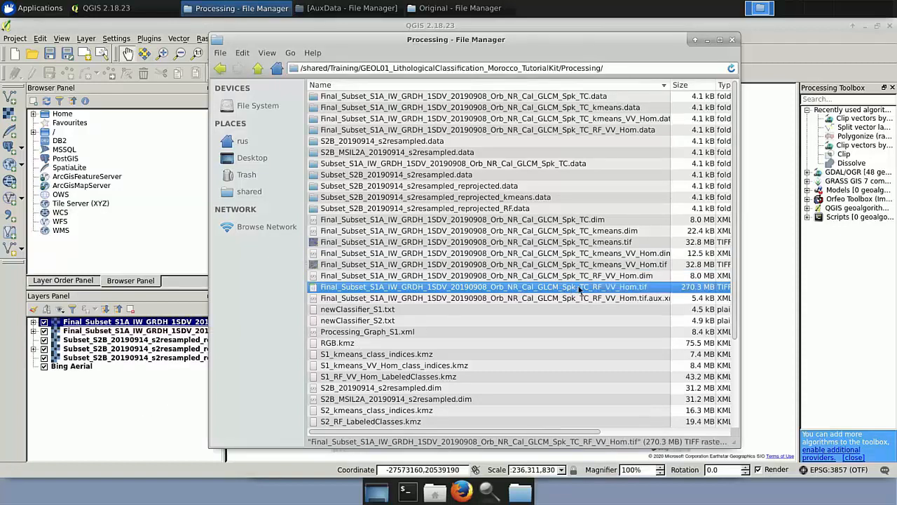
{"action": "left_click_drag", "start_coordinate": [588, 286], "coordinate": [123, 439]}
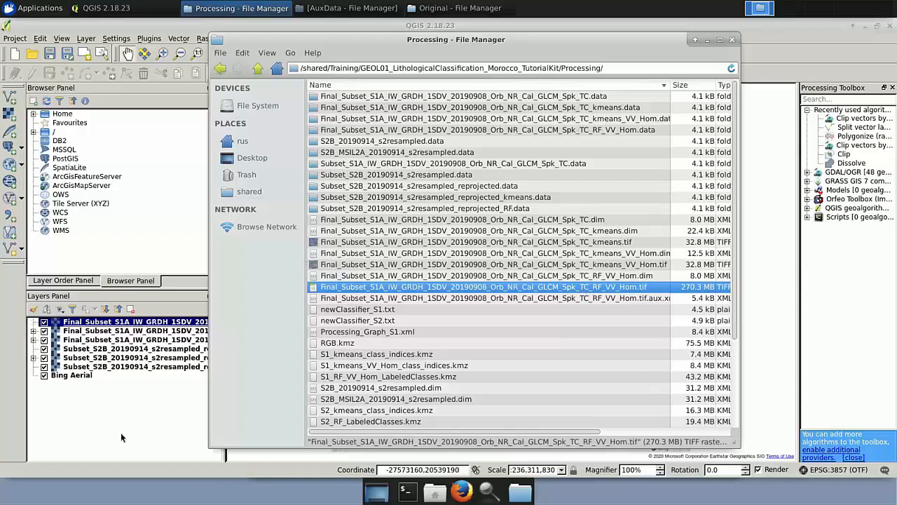
Hide all classification layers, leaving the Sentinel-2 B4_B3_B2 composite visible, and zoom to that layer.
{"action": "left_click", "coordinate": [44, 322]}
{"action": "left_click", "coordinate": [45, 331]}
{"action": "left_click", "coordinate": [45, 340]}
{"action": "left_click", "coordinate": [44, 349]}
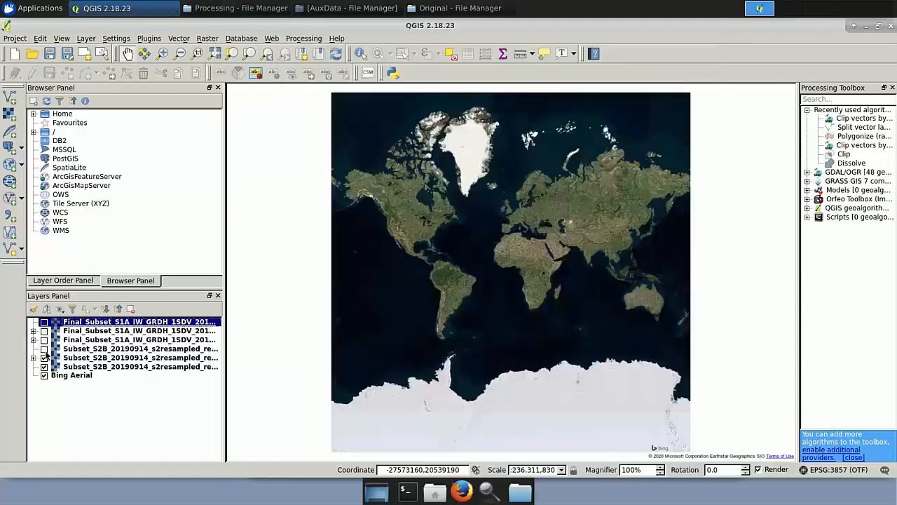
{"action": "left_click", "coordinate": [44, 358]}
{"action": "left_click", "coordinate": [119, 368]}
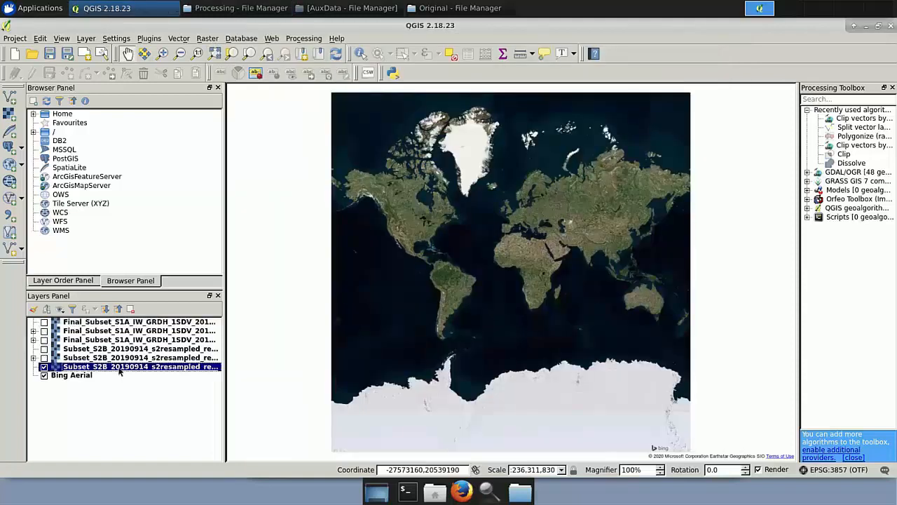
{"action": "right_click", "coordinate": [120, 372]}
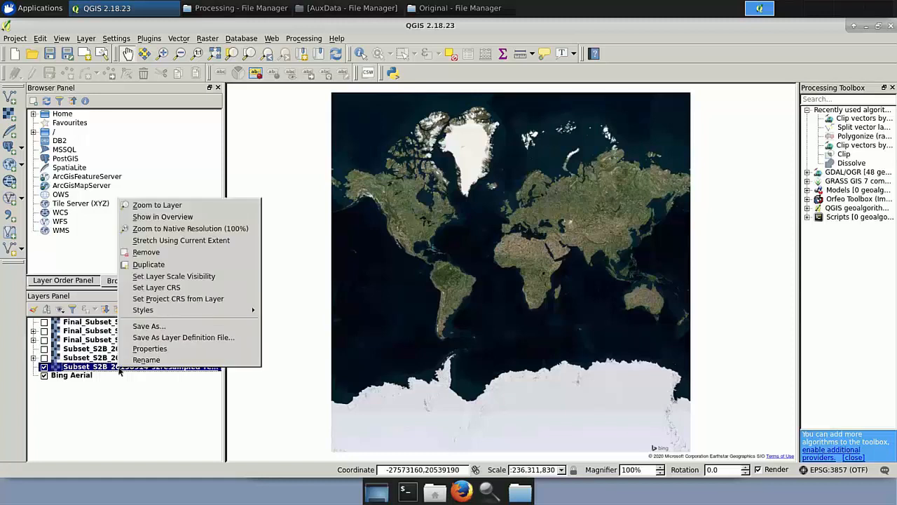
{"action": "left_click", "coordinate": [166, 208]}
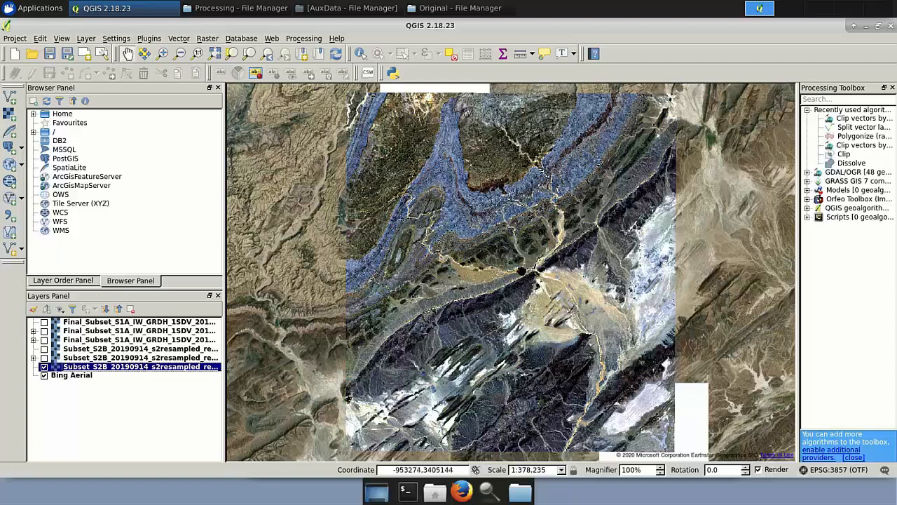
Add the FINAL_GEOLOGY.shp shapefile from AuxData/Geology_Morocco to the layers list.
{"action": "left_click", "coordinate": [251, 18]}
{"action": "left_click", "coordinate": [258, 68]}
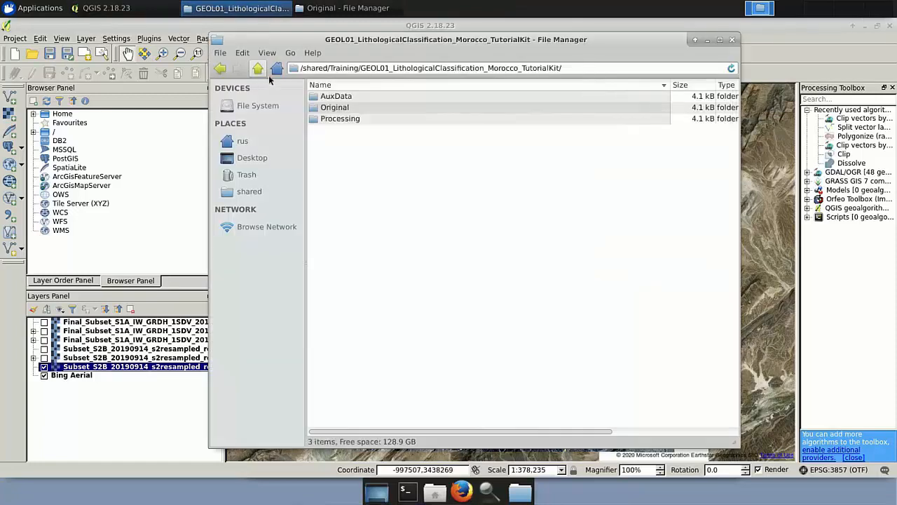
{"action": "double_click", "coordinate": [334, 96]}
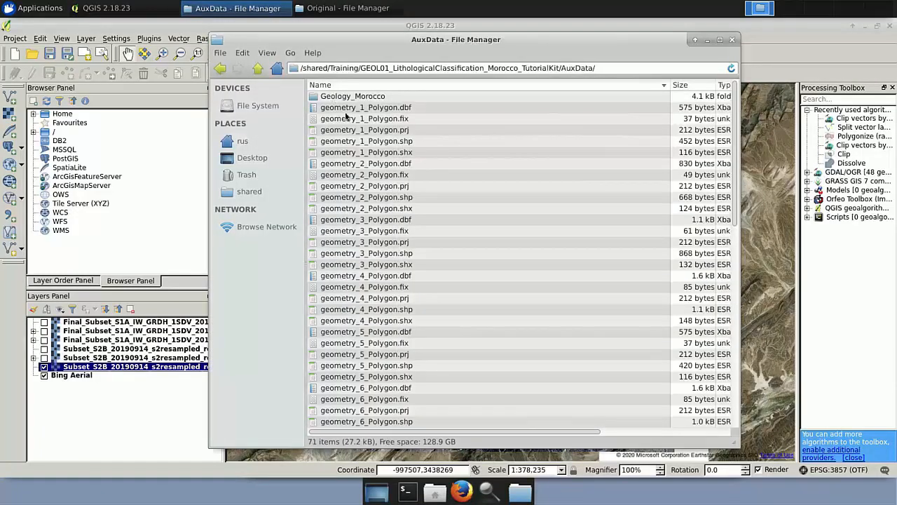
{"action": "scroll", "coordinate": [426, 300], "scroll_direction": "down", "scroll_amount": 10}
{"action": "scroll", "coordinate": [426, 300], "scroll_direction": "down", "scroll_amount": 3}
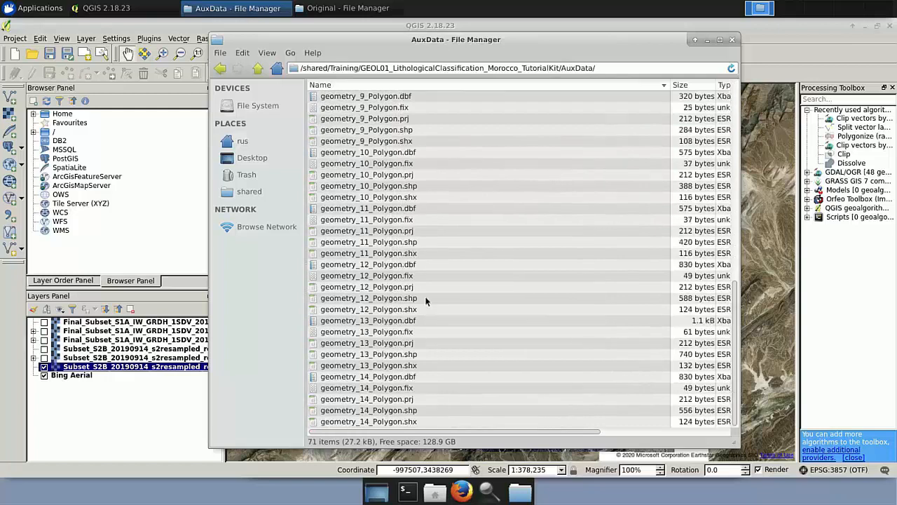
{"action": "scroll", "coordinate": [426, 300], "scroll_direction": "up", "scroll_amount": 14}
{"action": "left_click", "coordinate": [341, 98]}
{"action": "double_click", "coordinate": [341, 98]}
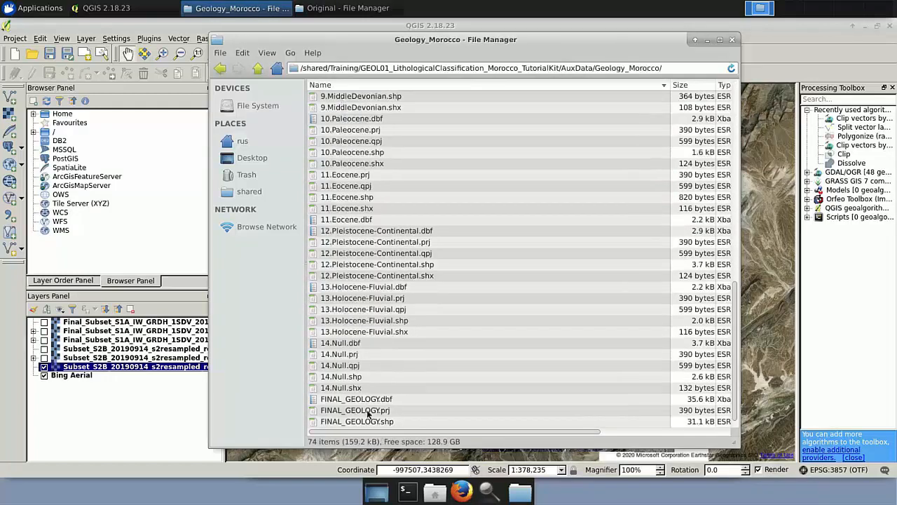
{"action": "scroll", "coordinate": [371, 419], "scroll_direction": "down", "scroll_amount": 1}
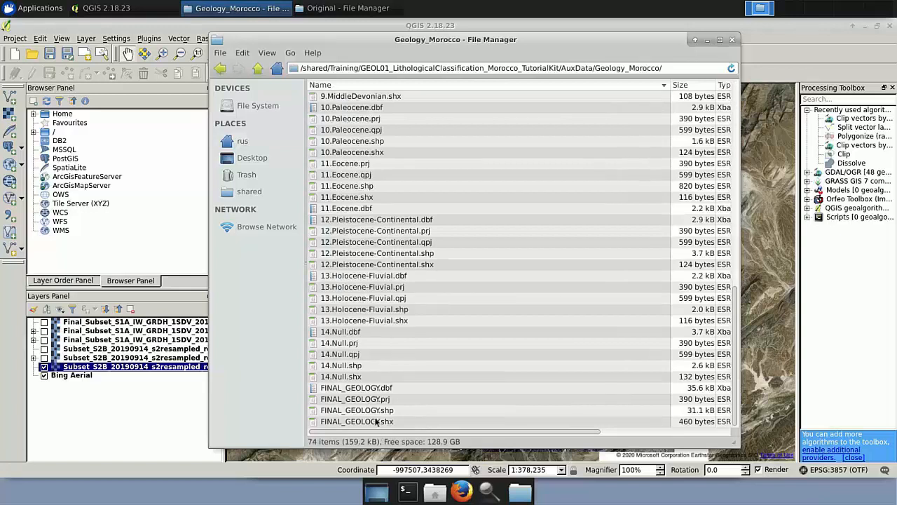
{"action": "left_click_drag", "start_coordinate": [377, 413], "coordinate": [121, 398]}
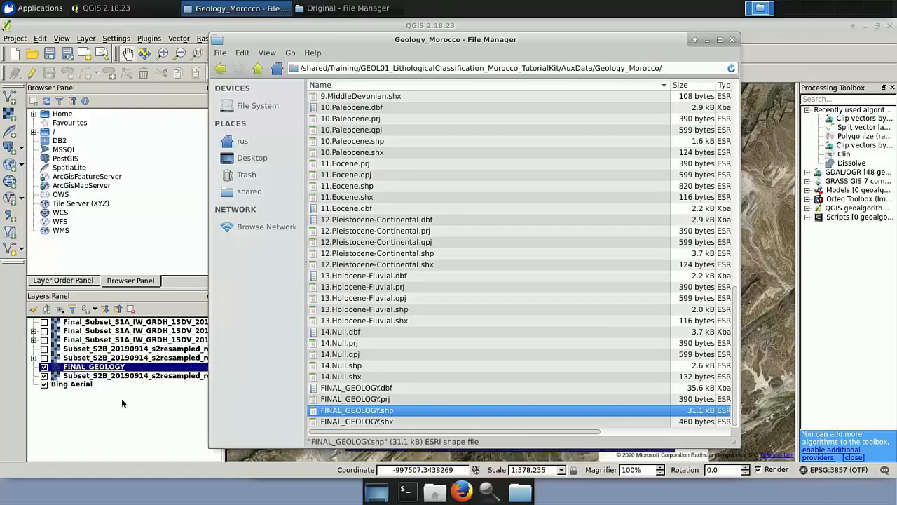
{"action": "left_click", "coordinate": [706, 41]}
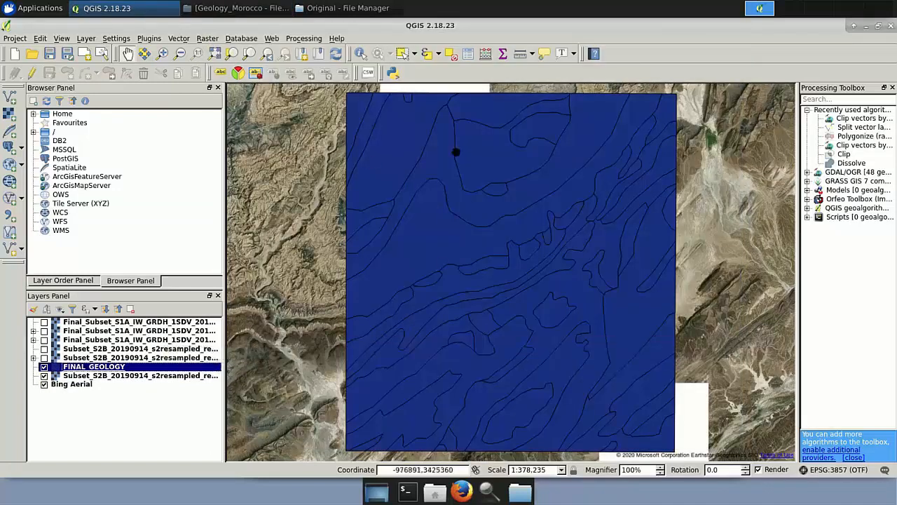
Style the FINAL_GEOLOGY layer as Categorized on the CODE_DES_1 column and classify its values.
{"action": "right_click", "coordinate": [109, 372]}
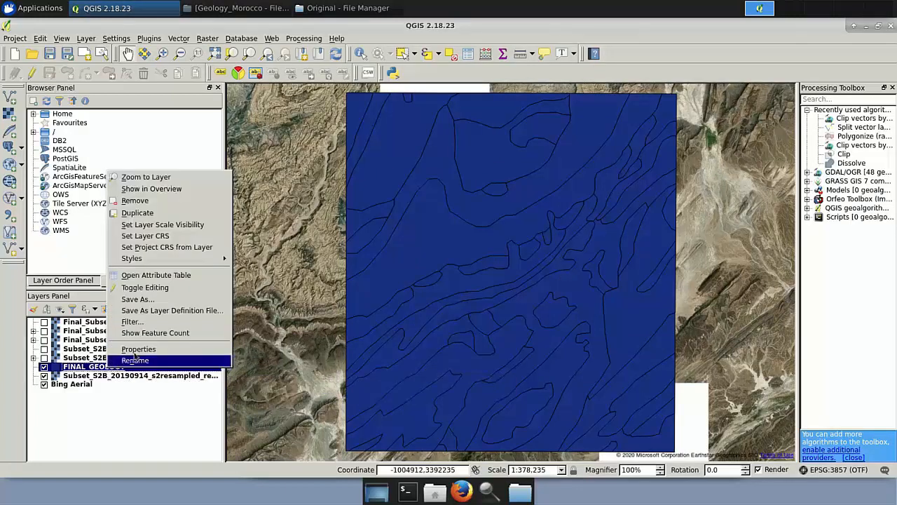
{"action": "left_click", "coordinate": [179, 350]}
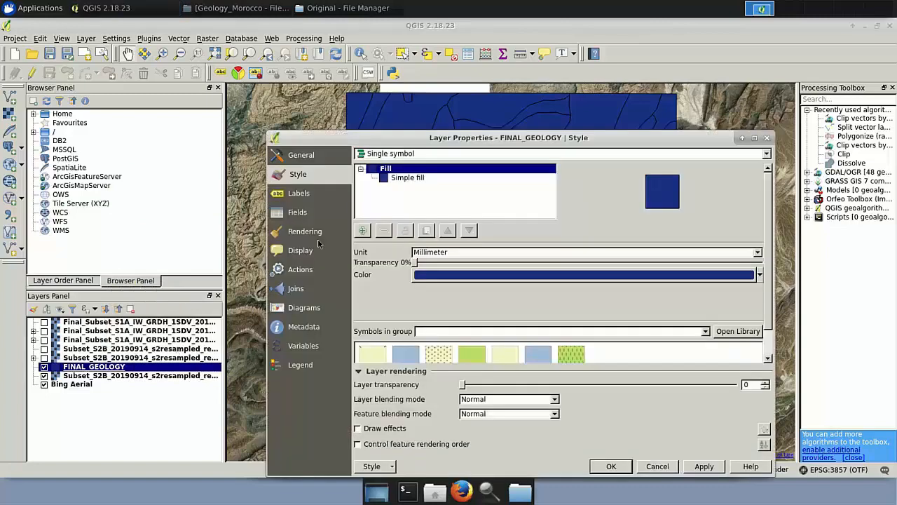
{"action": "left_click_drag", "start_coordinate": [581, 108], "coordinate": [569, 115]}
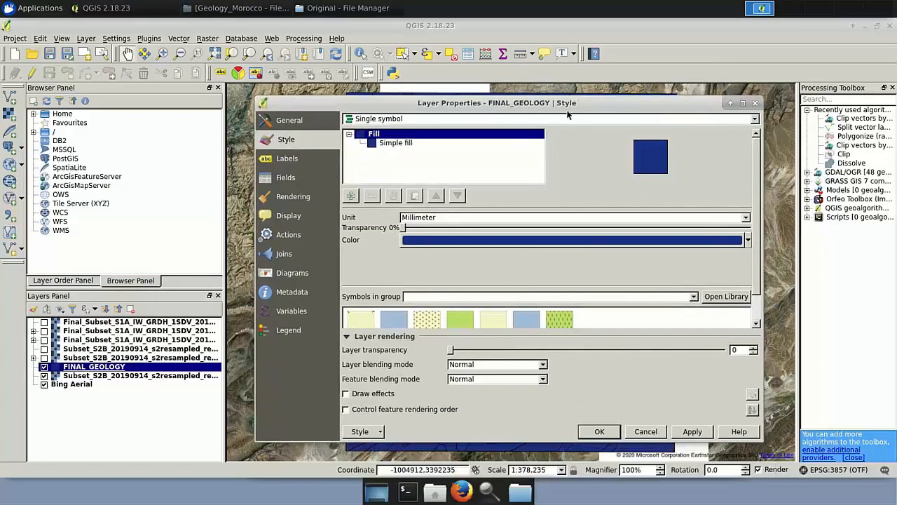
{"action": "left_click", "coordinate": [568, 117]}
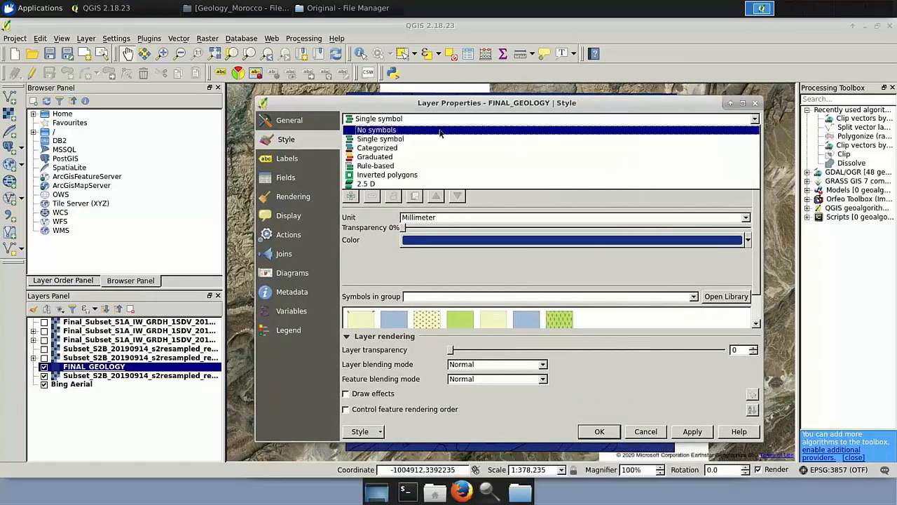
{"action": "left_click", "coordinate": [391, 148]}
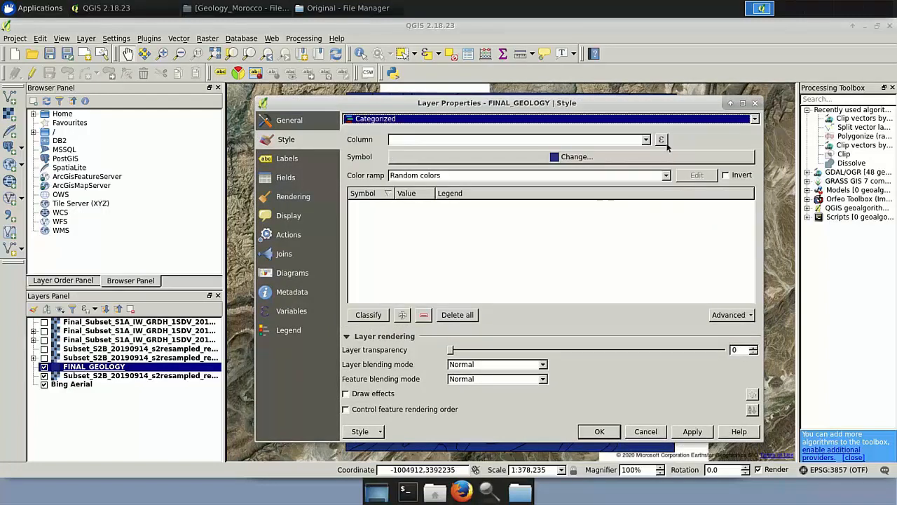
{"action": "left_click", "coordinate": [645, 141]}
{"action": "left_click_drag", "start_coordinate": [644, 160], "coordinate": [642, 196]}
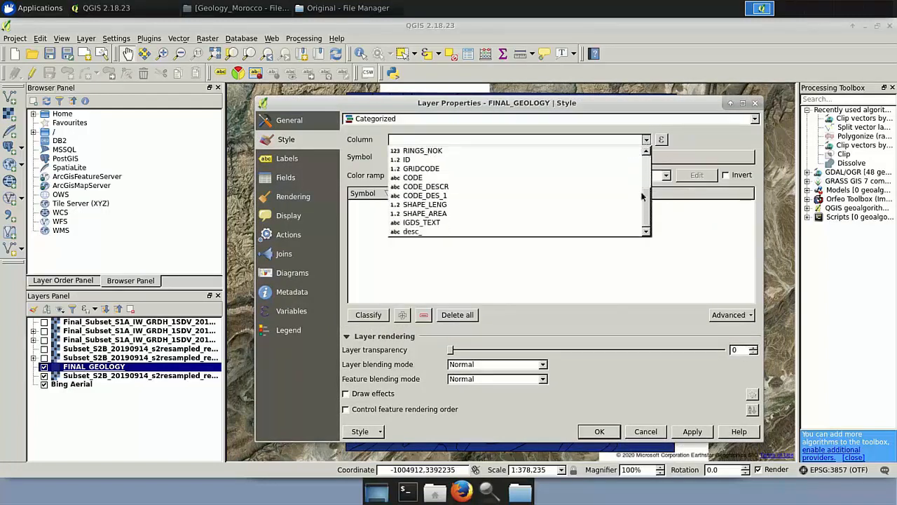
{"action": "left_click", "coordinate": [453, 198]}
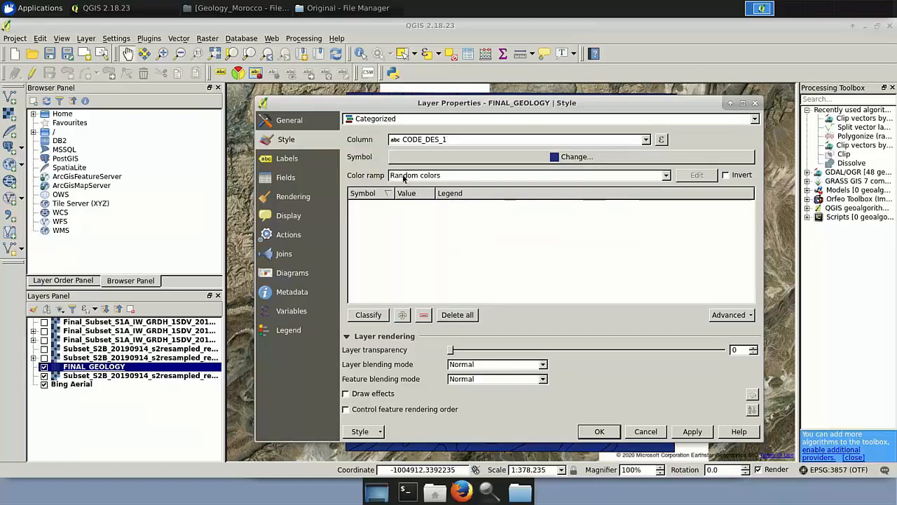
{"action": "left_click", "coordinate": [372, 314]}
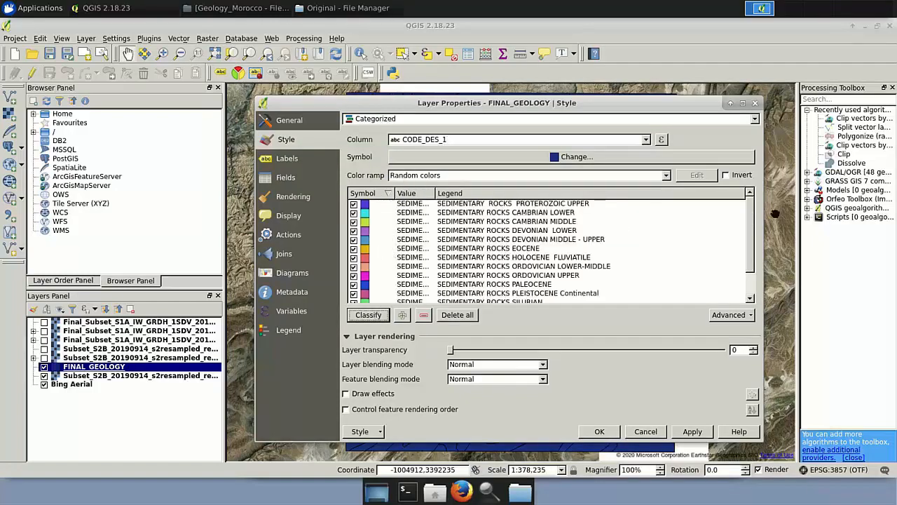
Set the geology layer's transparency to 50 and apply the style.
{"action": "scroll", "coordinate": [751, 223], "scroll_direction": "down", "scroll_amount": 1}
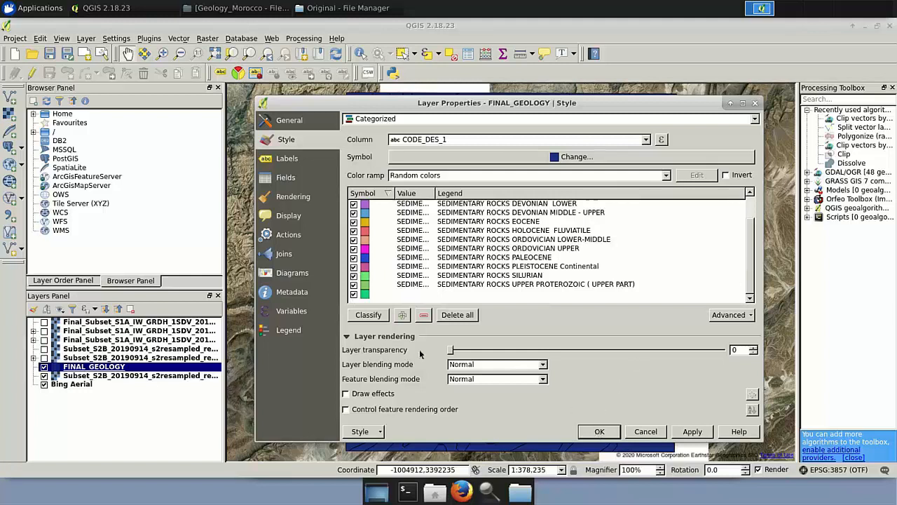
{"action": "left_click_drag", "start_coordinate": [452, 350], "coordinate": [581, 352]}
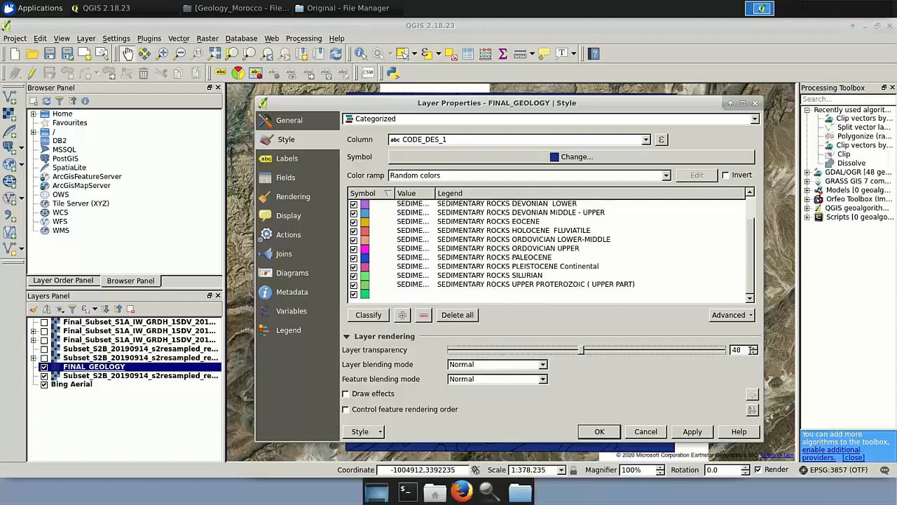
{"action": "double_click", "coordinate": [753, 348]}
{"action": "left_click", "coordinate": [753, 347]}
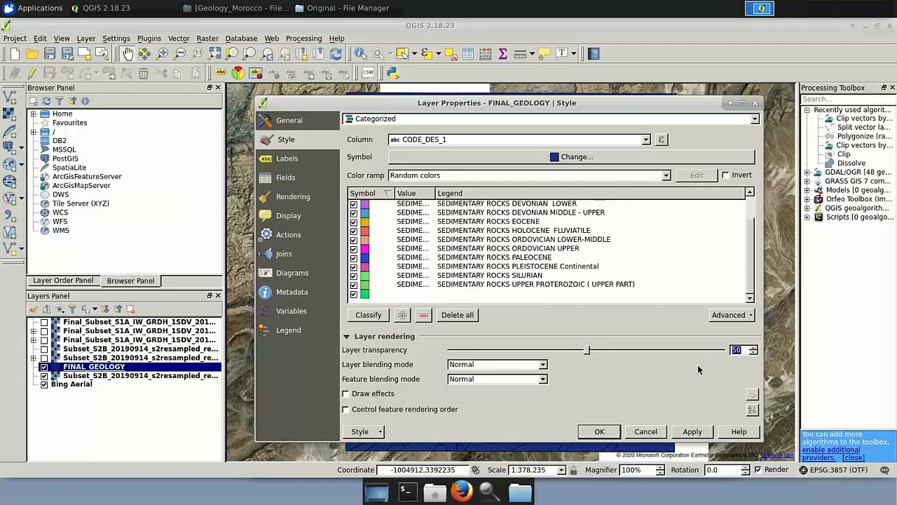
{"action": "left_click", "coordinate": [602, 432]}
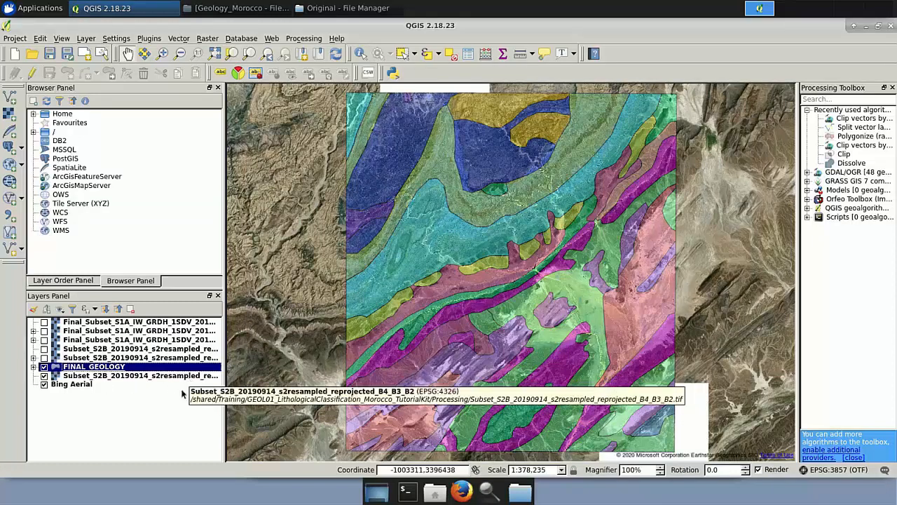
Toggle the geology overlay on and off to compare it with the Sentinel-2 B4_B3_B2 composite.
{"action": "left_click", "coordinate": [43, 367]}
{"action": "left_click", "coordinate": [43, 367]}
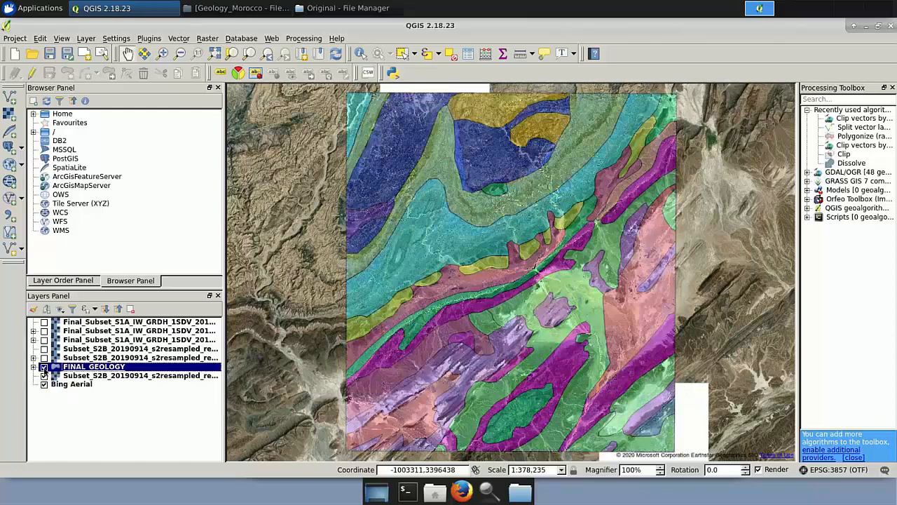
{"action": "left_click", "coordinate": [43, 367]}
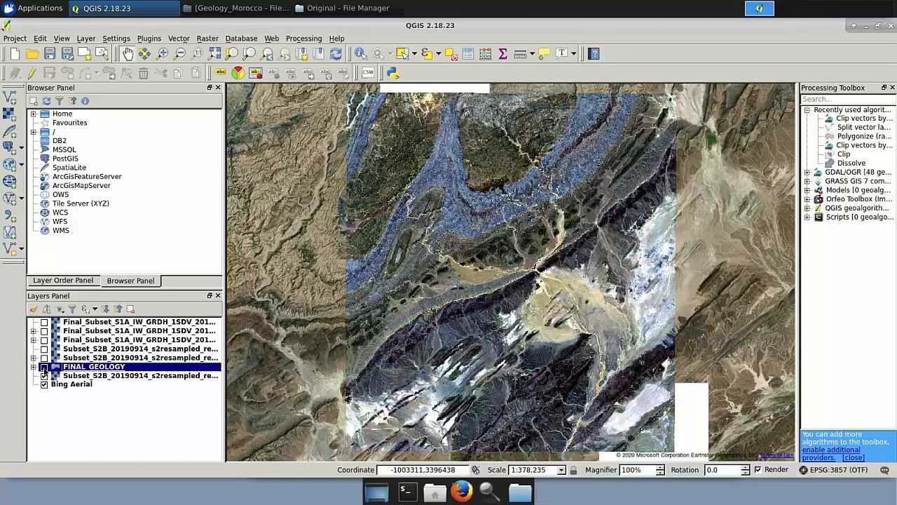
{"action": "left_click", "coordinate": [43, 367]}
{"action": "left_click", "coordinate": [43, 367]}
{"action": "left_click", "coordinate": [44, 367]}
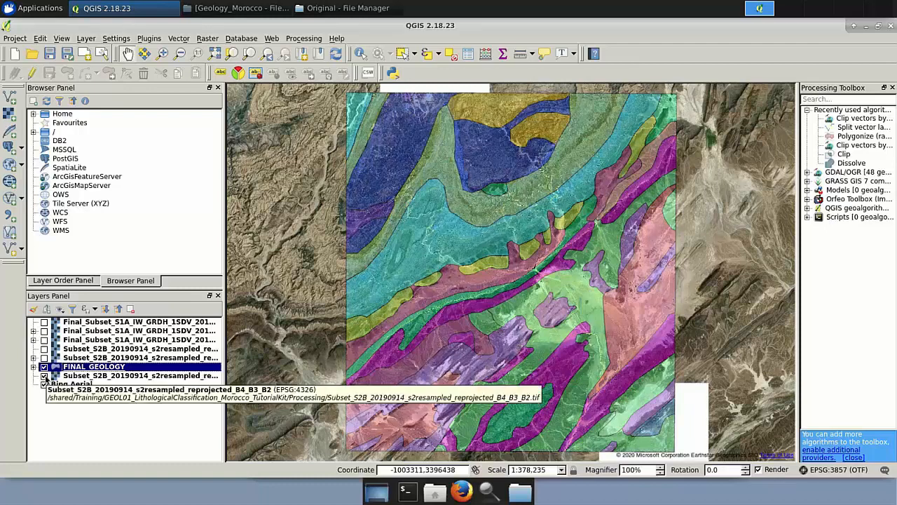
Hide the Sentinel-2 composite, show a Sentinel-2 classification layer, and move FINAL_GEOLOGY to the top of the layers list.
{"action": "left_click", "coordinate": [44, 376]}
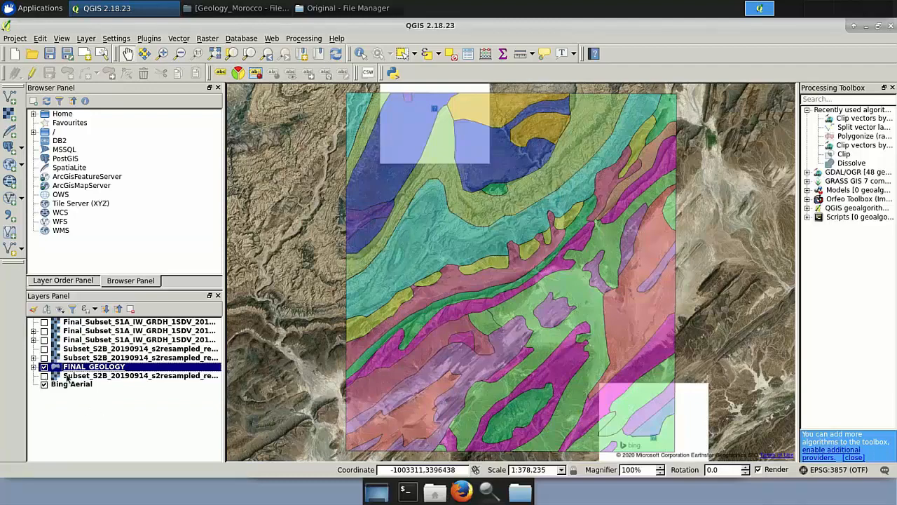
{"action": "left_click", "coordinate": [44, 358]}
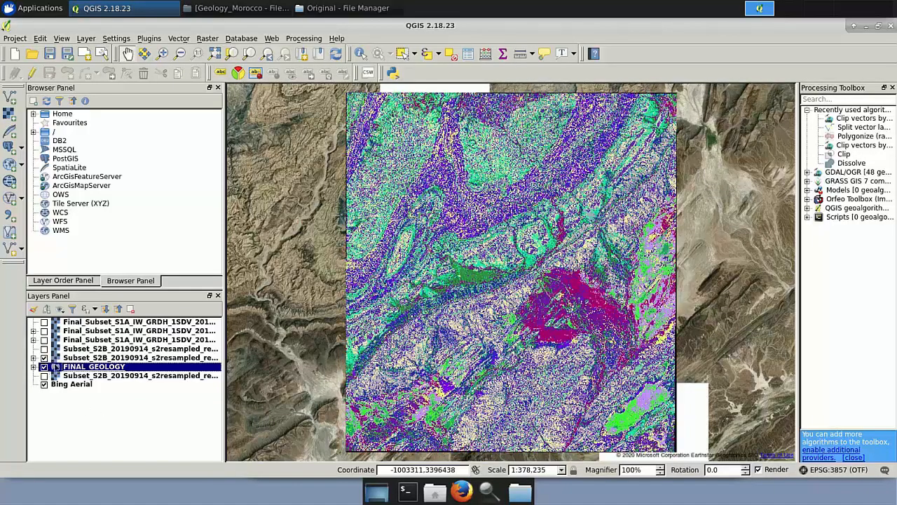
{"action": "left_click_drag", "start_coordinate": [62, 365], "coordinate": [68, 321]}
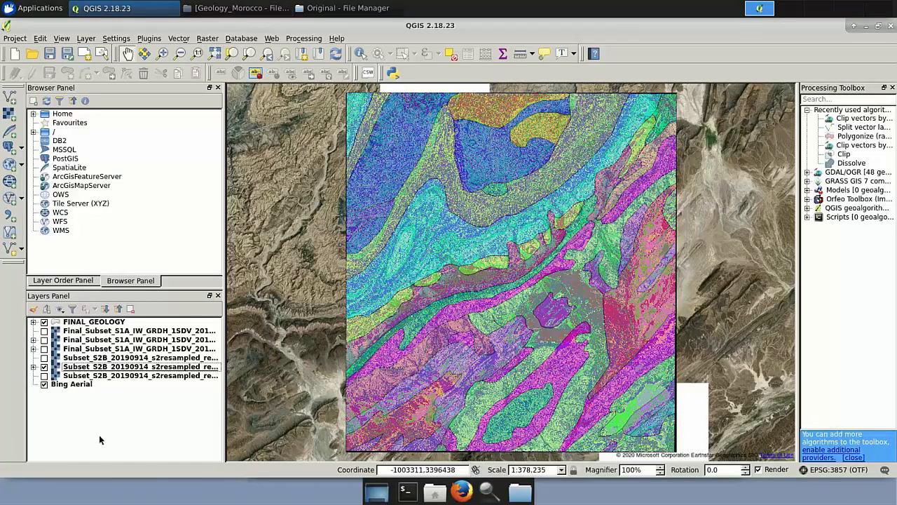
Toggle the geology overlay repeatedly to compare it with the Sentinel-2 classification.
{"action": "left_click", "coordinate": [44, 322]}
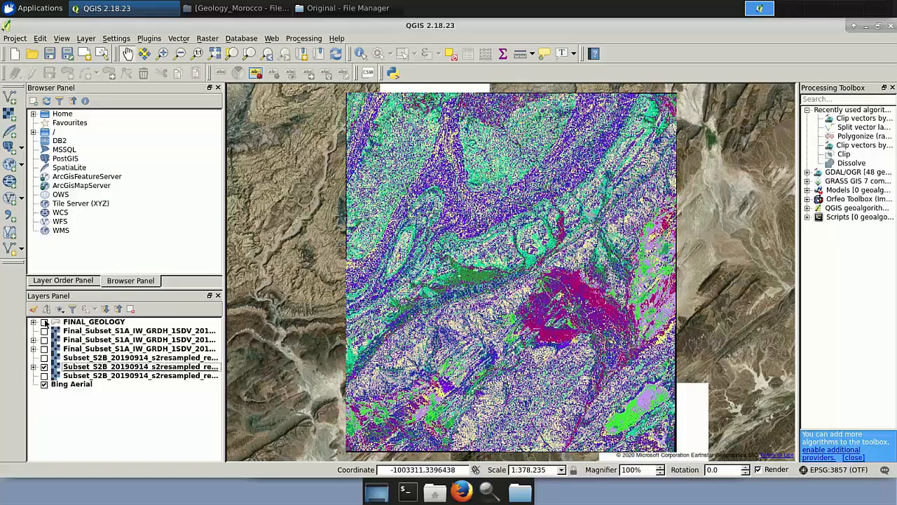
{"action": "left_click", "coordinate": [44, 322]}
{"action": "left_click", "coordinate": [45, 322]}
{"action": "left_click", "coordinate": [44, 322]}
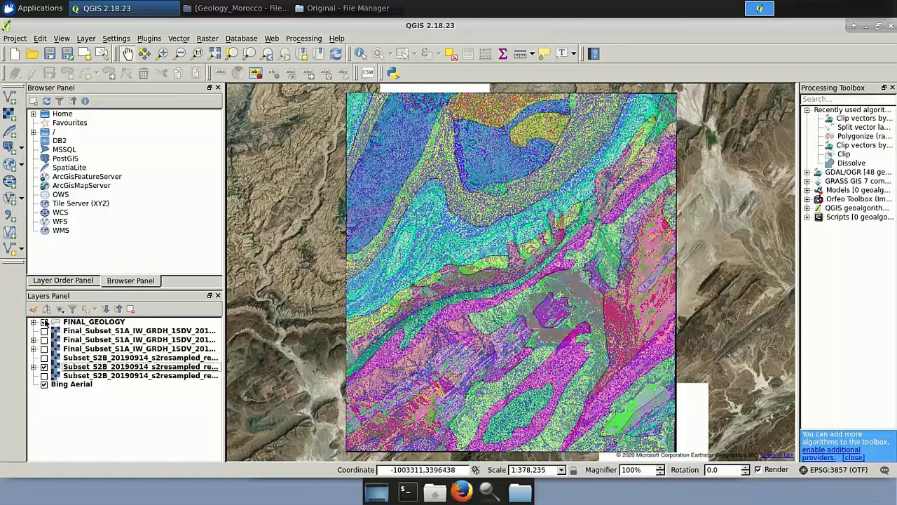
{"action": "left_click", "coordinate": [44, 322]}
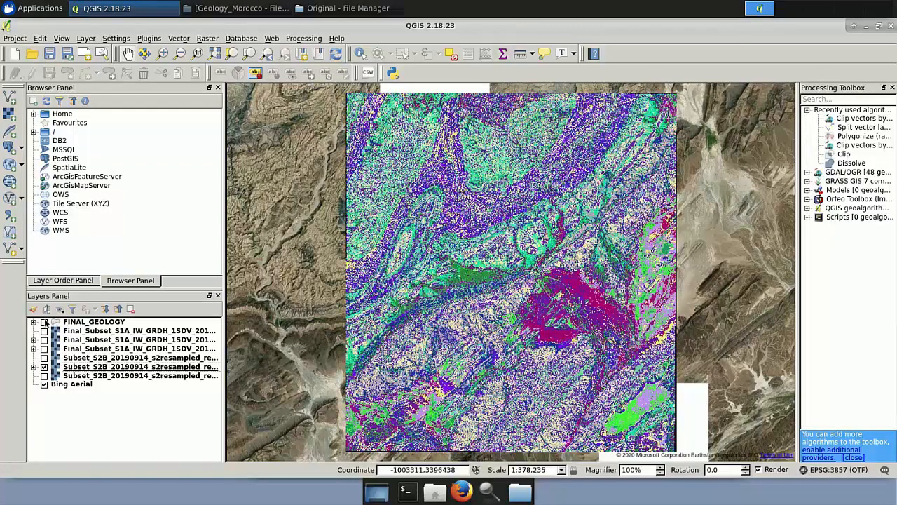
{"action": "left_click", "coordinate": [45, 322]}
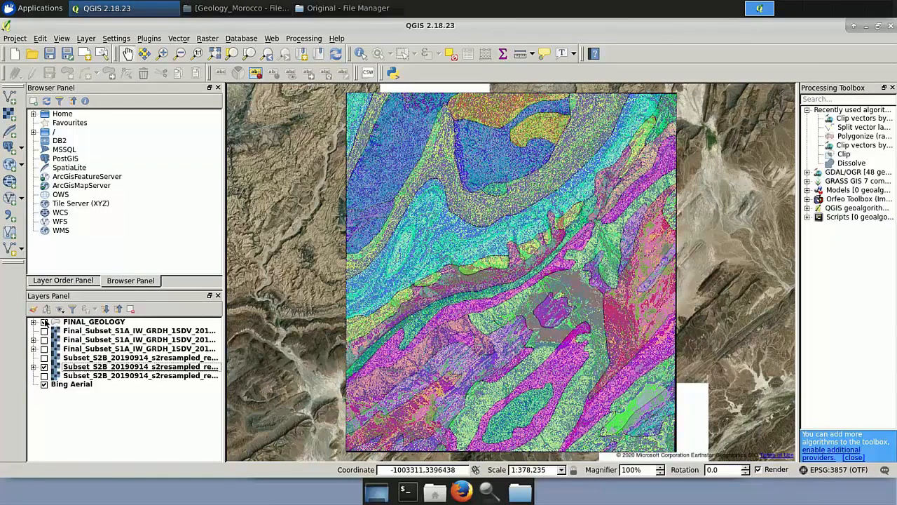
{"action": "left_click", "coordinate": [44, 321]}
{"action": "left_click", "coordinate": [44, 322]}
{"action": "left_click", "coordinate": [44, 321]}
{"action": "left_click", "coordinate": [44, 321]}
Switch to the other Sentinel-2 classification layer and toggle the geology overlay to compare them.
{"action": "left_click", "coordinate": [45, 365]}
{"action": "left_click", "coordinate": [44, 358]}
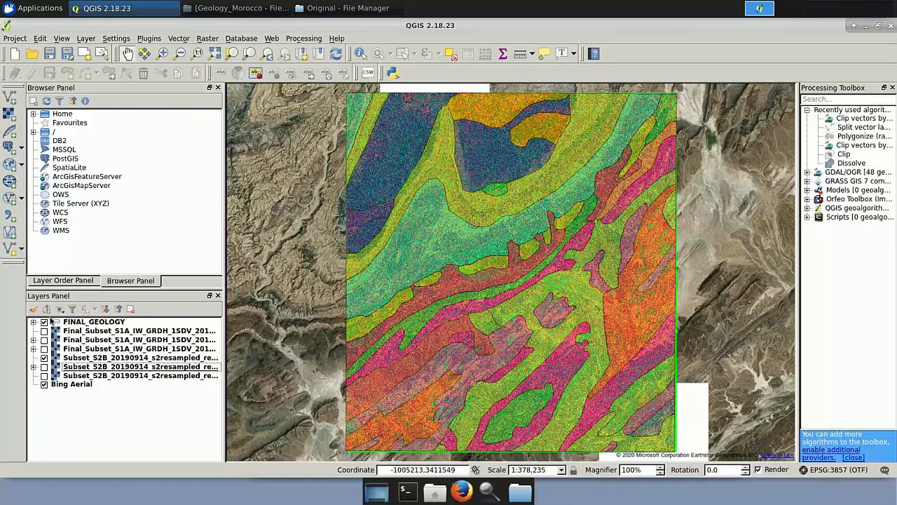
{"action": "left_click", "coordinate": [44, 321]}
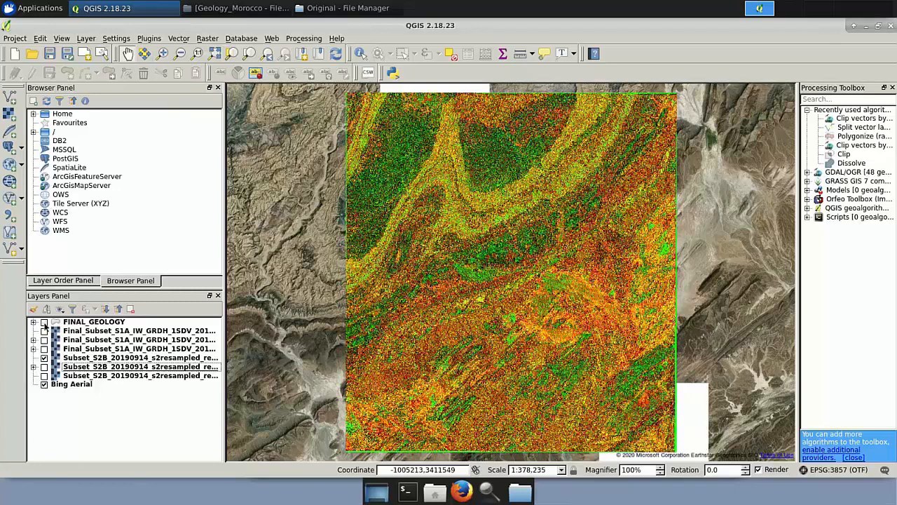
{"action": "left_click", "coordinate": [44, 321]}
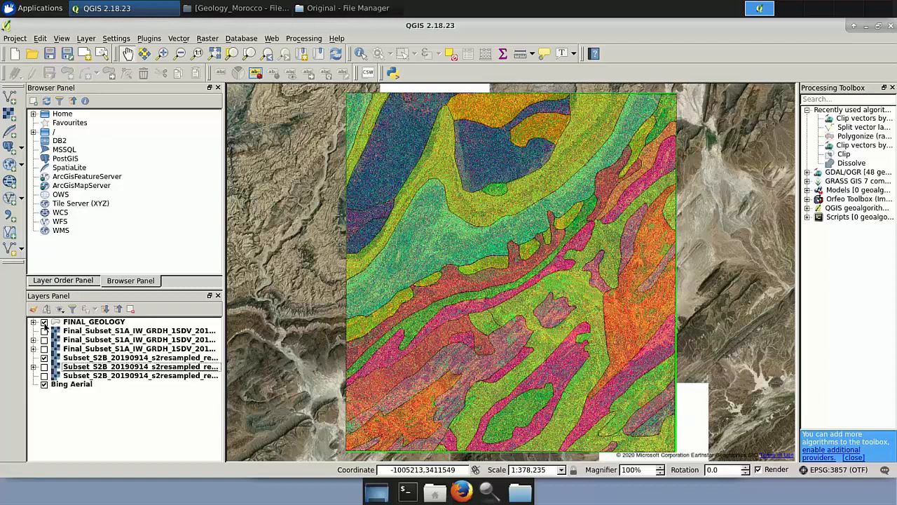
{"action": "left_click", "coordinate": [44, 321]}
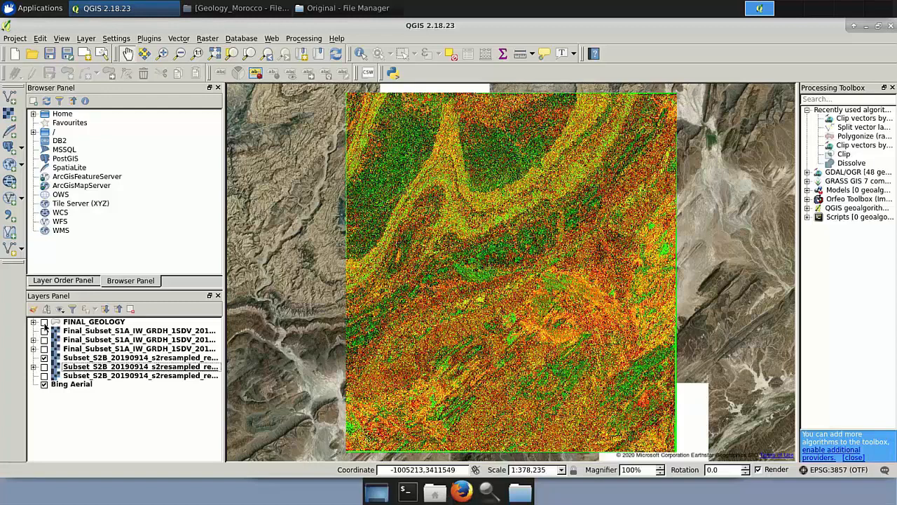
{"action": "left_click", "coordinate": [44, 322]}
{"action": "left_click", "coordinate": [44, 321]}
{"action": "left_click", "coordinate": [44, 323]}
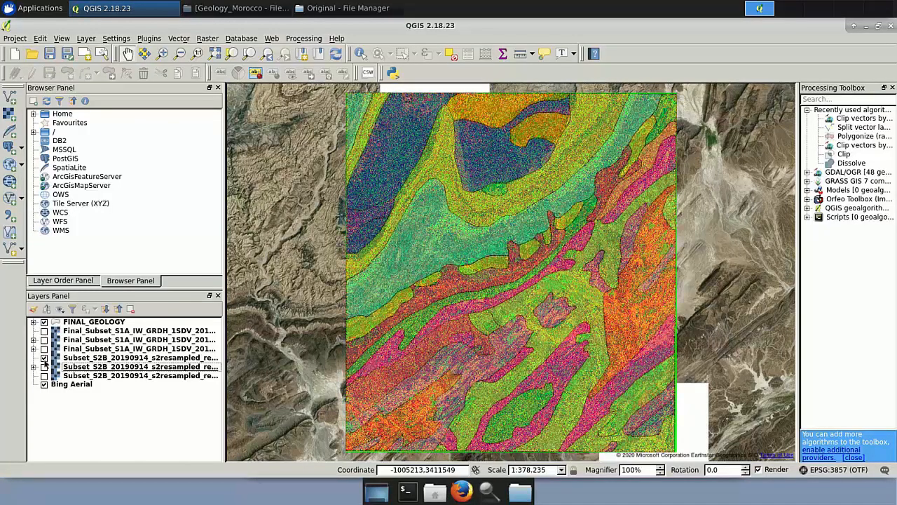
Replace the Sentinel-2 classification with a Sentinel-1 classification layer and toggle the geology overlay to compare.
{"action": "left_click", "coordinate": [44, 358]}
{"action": "left_click", "coordinate": [44, 348]}
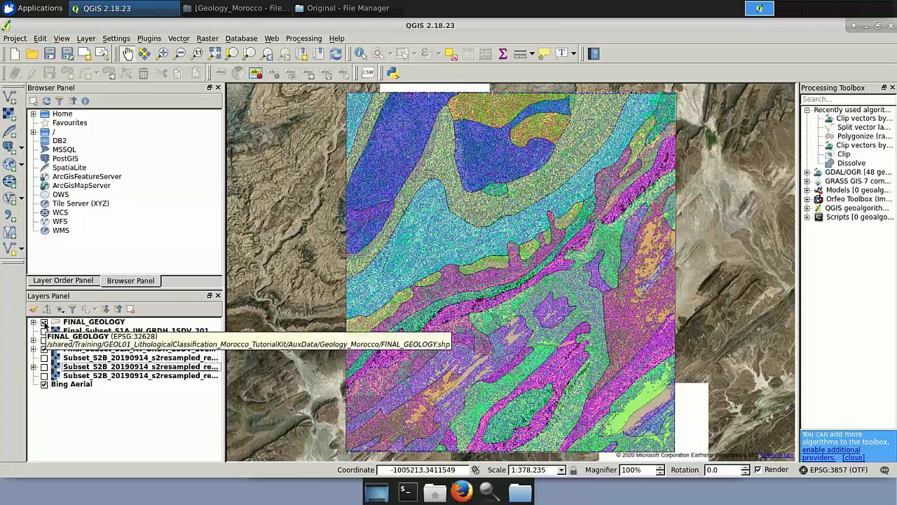
{"action": "left_click", "coordinate": [44, 322]}
{"action": "left_click", "coordinate": [44, 322]}
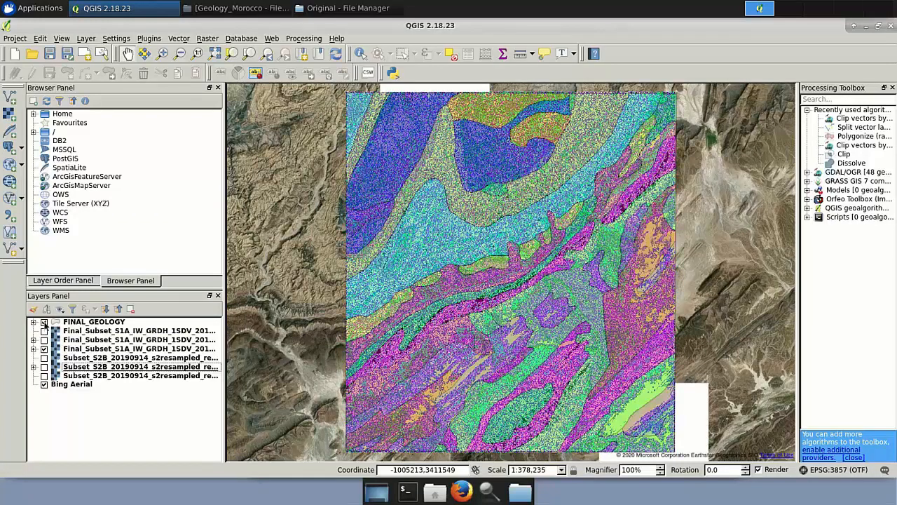
{"action": "left_click", "coordinate": [44, 322]}
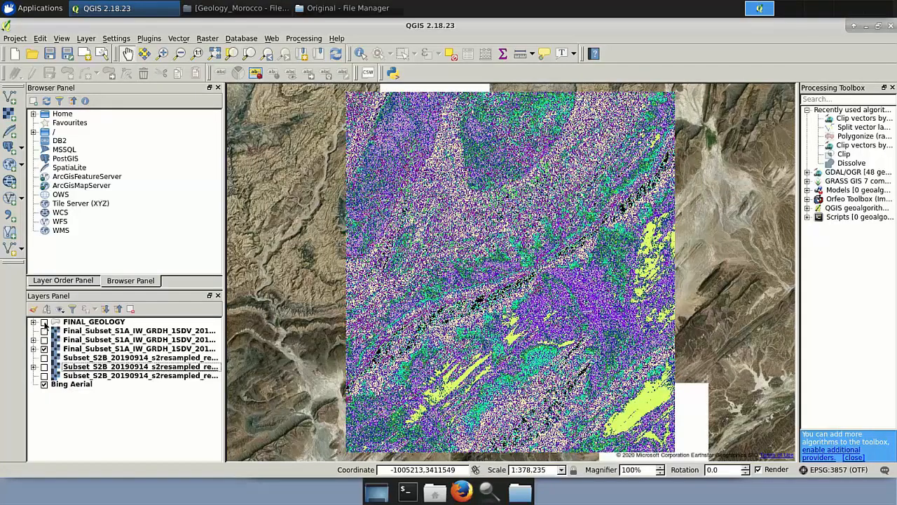
{"action": "left_click", "coordinate": [44, 322]}
{"action": "left_click", "coordinate": [44, 322]}
Compare the Sentinel-1 classification with the geology overlay in close-up by toggling the overlay.
{"action": "scroll", "coordinate": [620, 346], "scroll_direction": "up", "scroll_amount": 3}
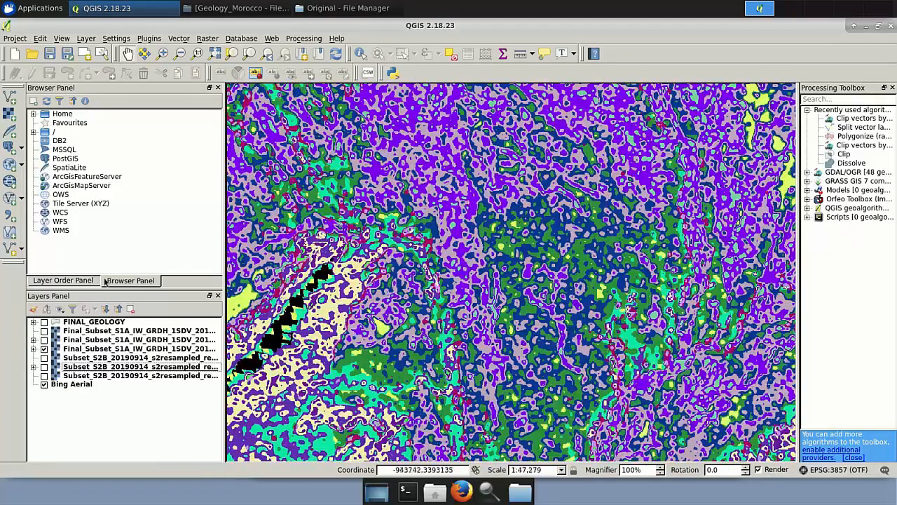
{"action": "left_click", "coordinate": [45, 322]}
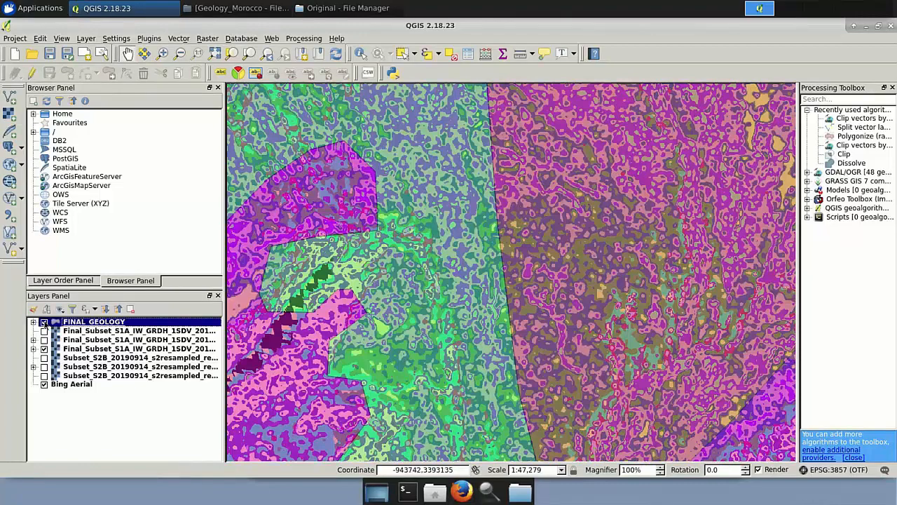
{"action": "left_click", "coordinate": [44, 322]}
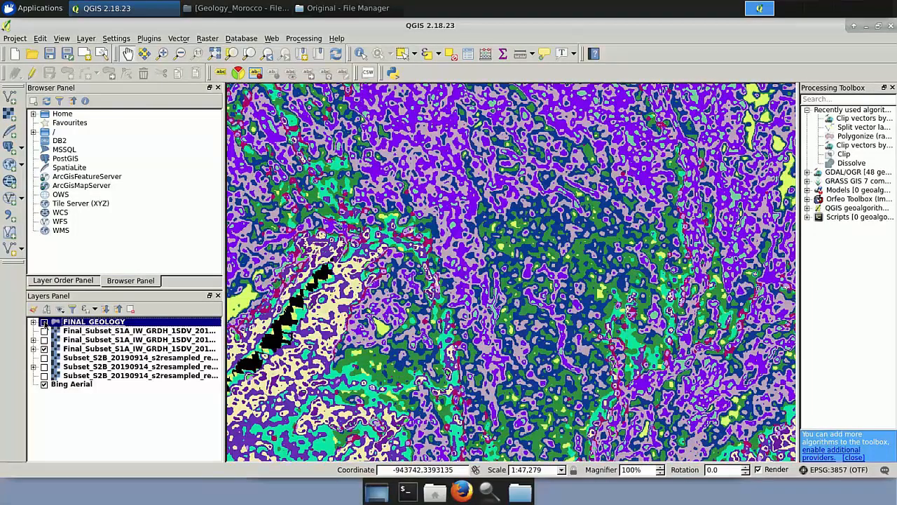
{"action": "left_click", "coordinate": [44, 323]}
{"action": "left_click", "coordinate": [44, 323]}
{"action": "scroll", "coordinate": [415, 347], "scroll_direction": "down", "scroll_amount": 4}
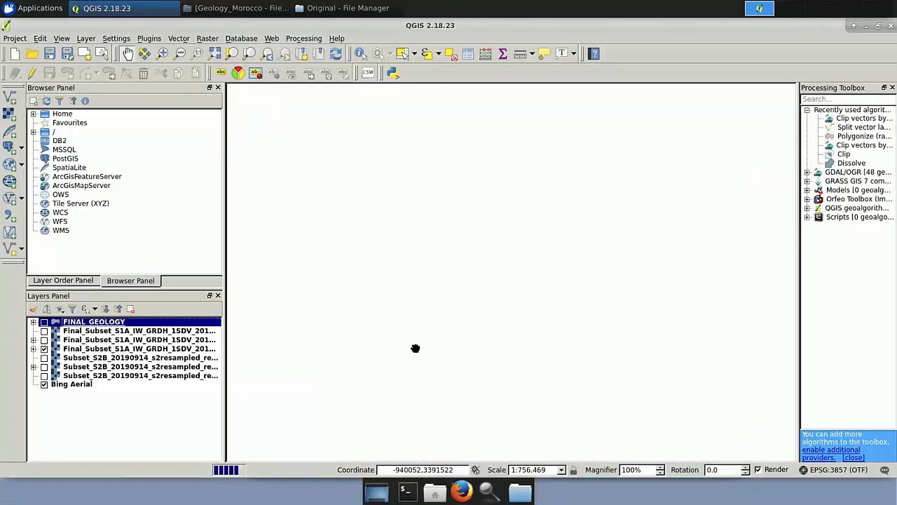
Zoom to the Sentinel-1 classification layer's extent and toggle the geology overlay over the second Sentinel-1 classification to compare them.
{"action": "right_click", "coordinate": [92, 350]}
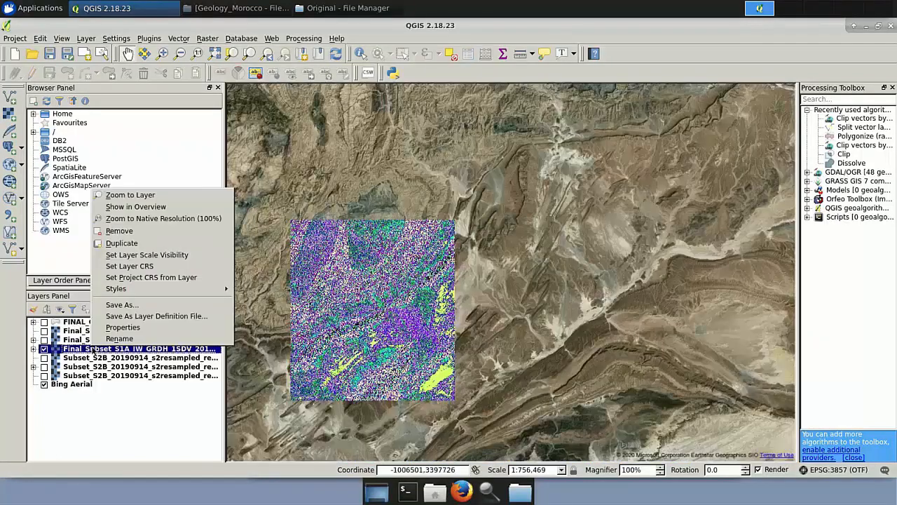
{"action": "left_click", "coordinate": [142, 195]}
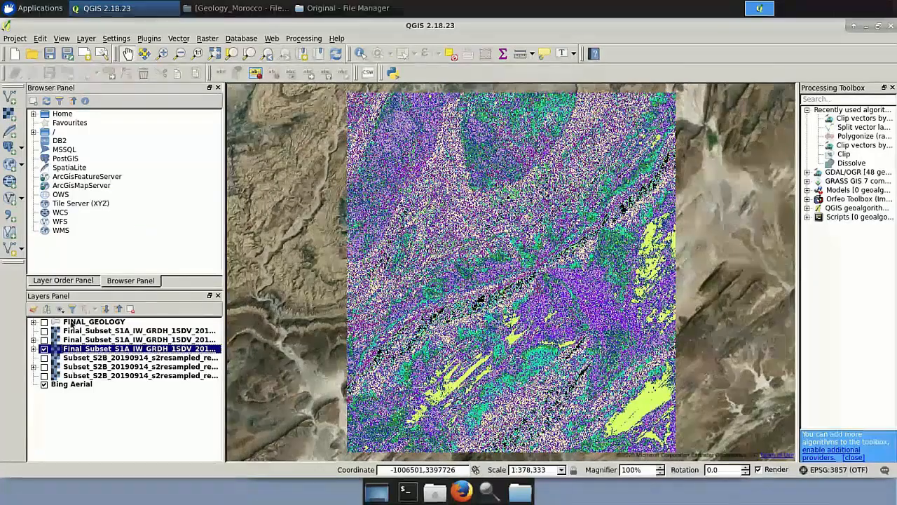
{"action": "left_click", "coordinate": [44, 322]}
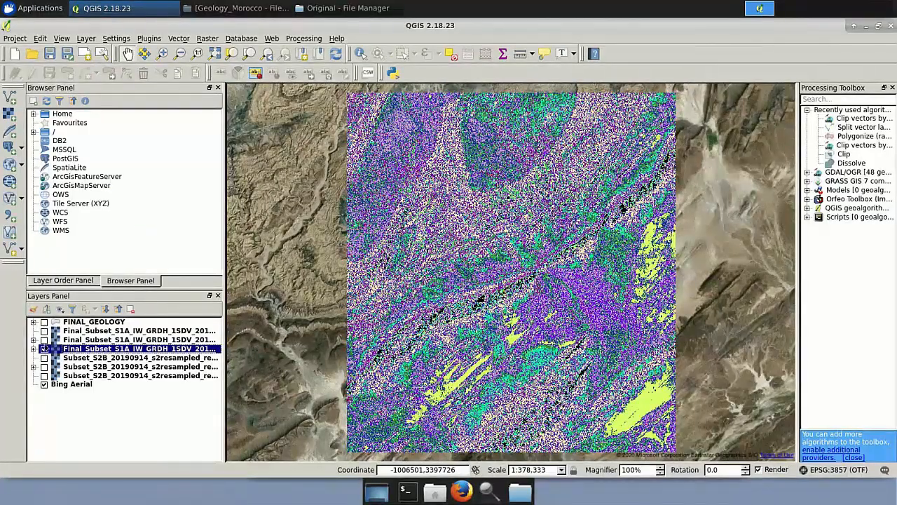
{"action": "left_click", "coordinate": [44, 340]}
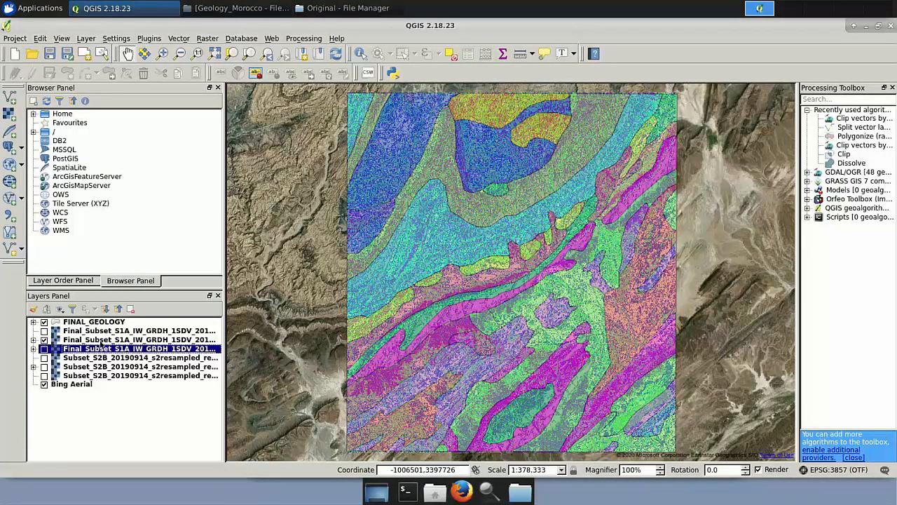
{"action": "left_click", "coordinate": [44, 322]}
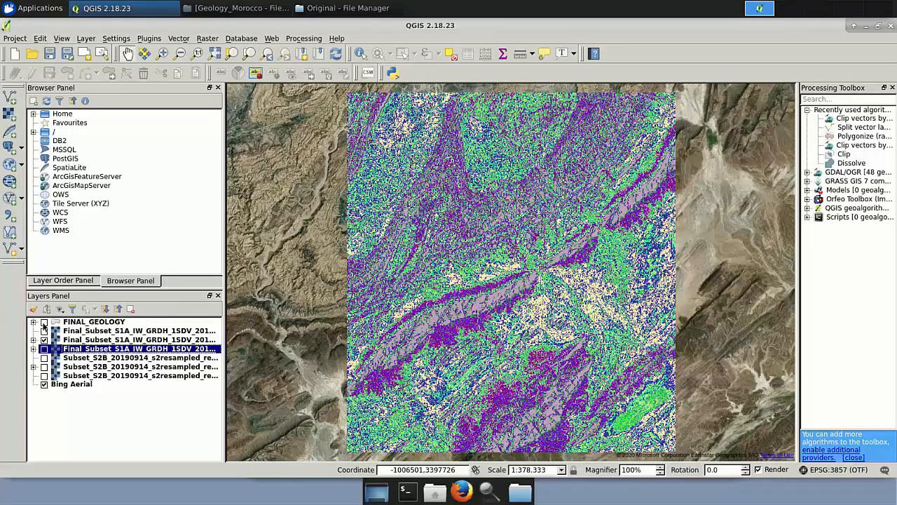
{"action": "left_click", "coordinate": [43, 322]}
{"action": "left_click", "coordinate": [43, 322]}
{"action": "left_click", "coordinate": [43, 322]}
{"action": "left_click", "coordinate": [43, 323]}
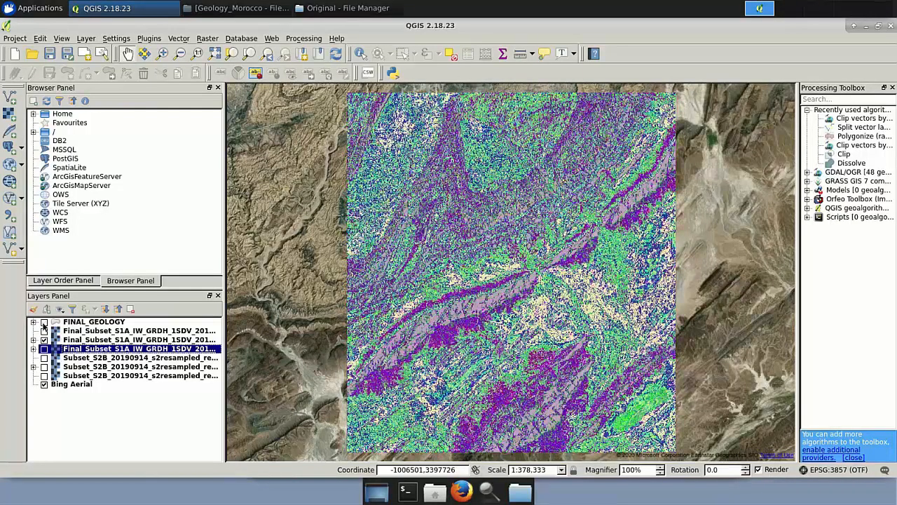
{"action": "left_click", "coordinate": [44, 323]}
{"action": "left_click", "coordinate": [44, 339]}
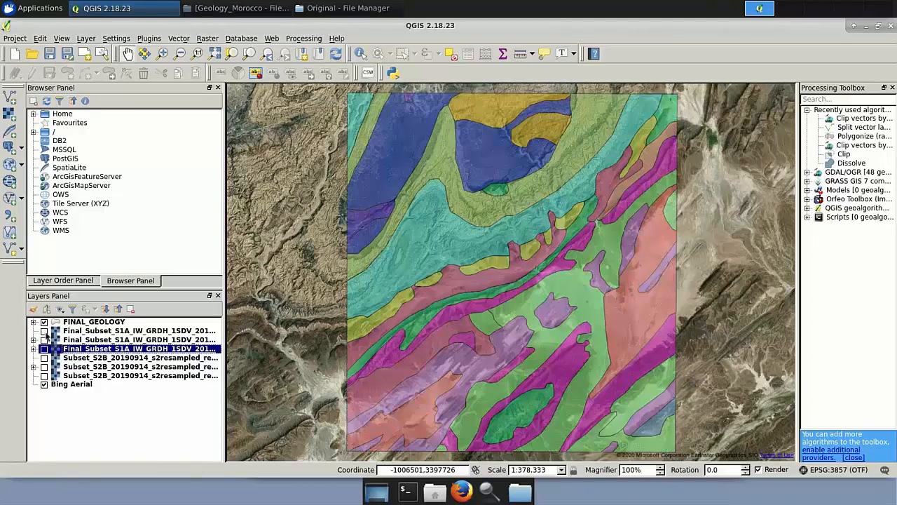
Switch to the first Sentinel-1 classification layer and toggle the geology overlay repeatedly to compare them.
{"action": "left_click", "coordinate": [44, 331]}
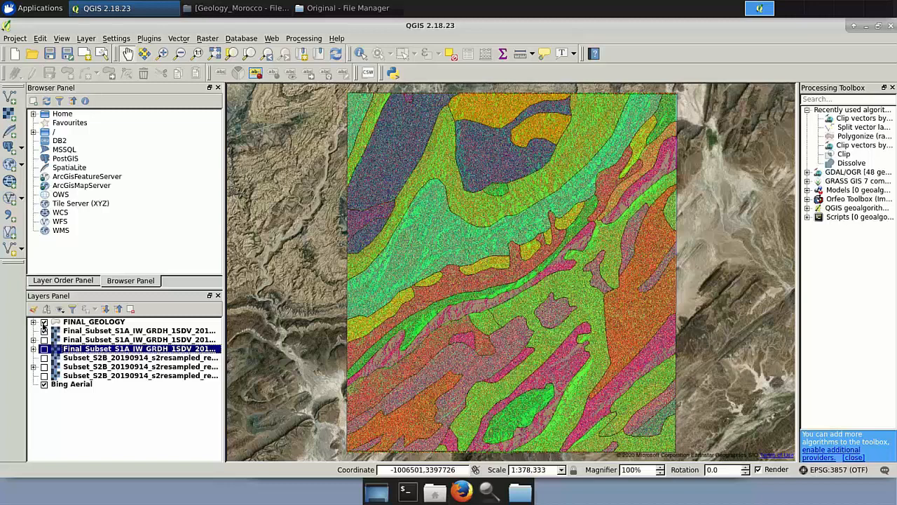
{"action": "left_click", "coordinate": [44, 323]}
{"action": "left_click", "coordinate": [43, 323]}
{"action": "left_click", "coordinate": [44, 322]}
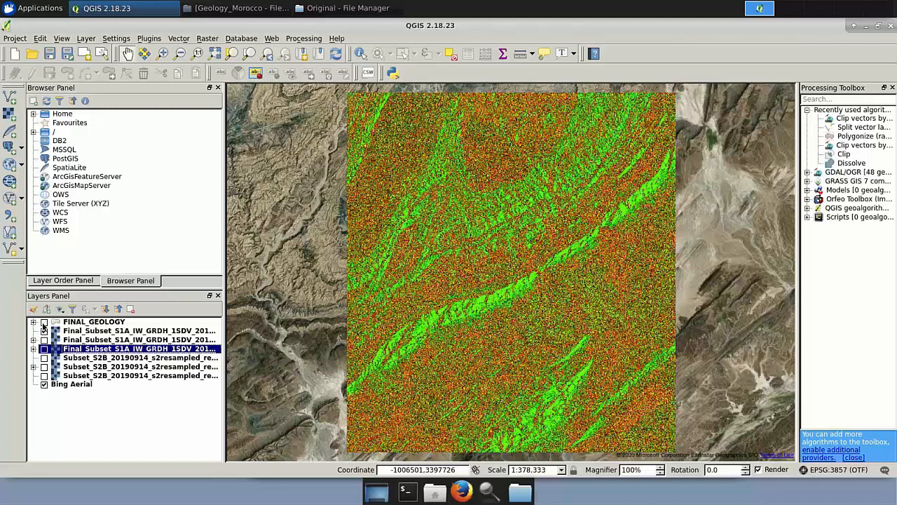
{"action": "left_click", "coordinate": [44, 322]}
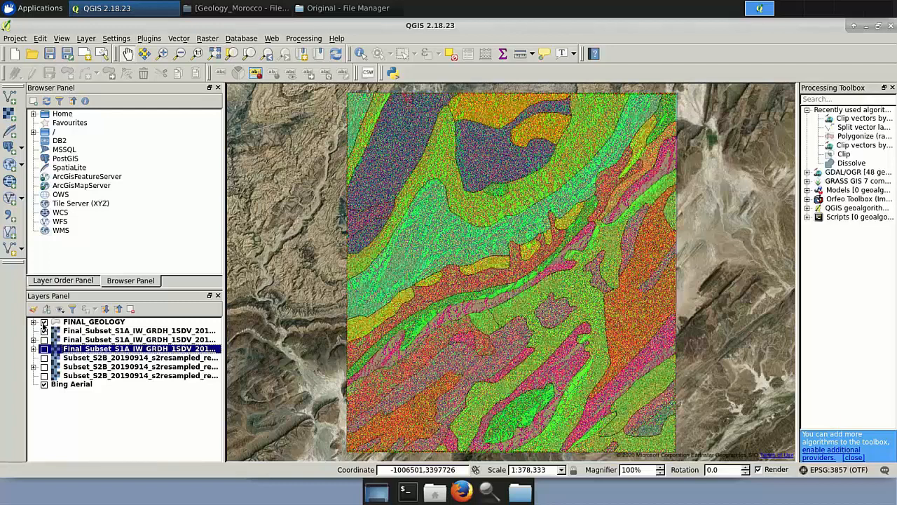
{"action": "left_click", "coordinate": [44, 323]}
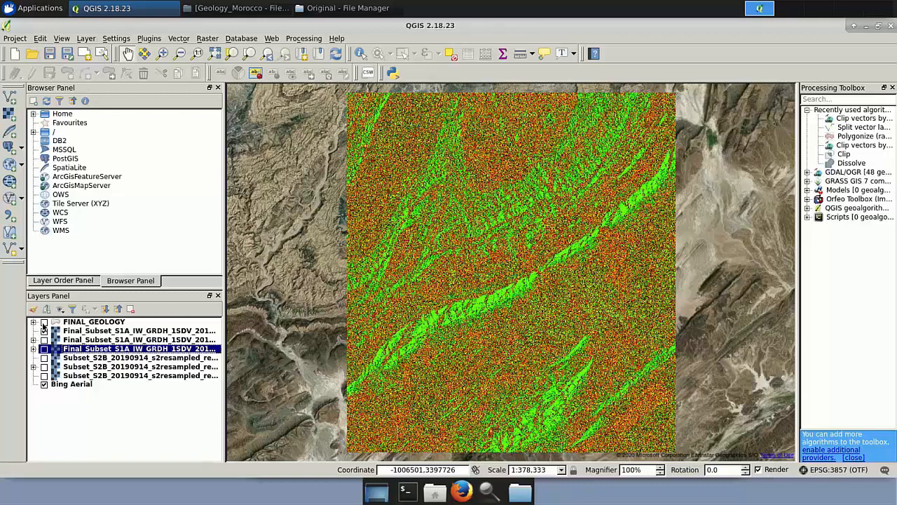
{"action": "left_click", "coordinate": [44, 322]}
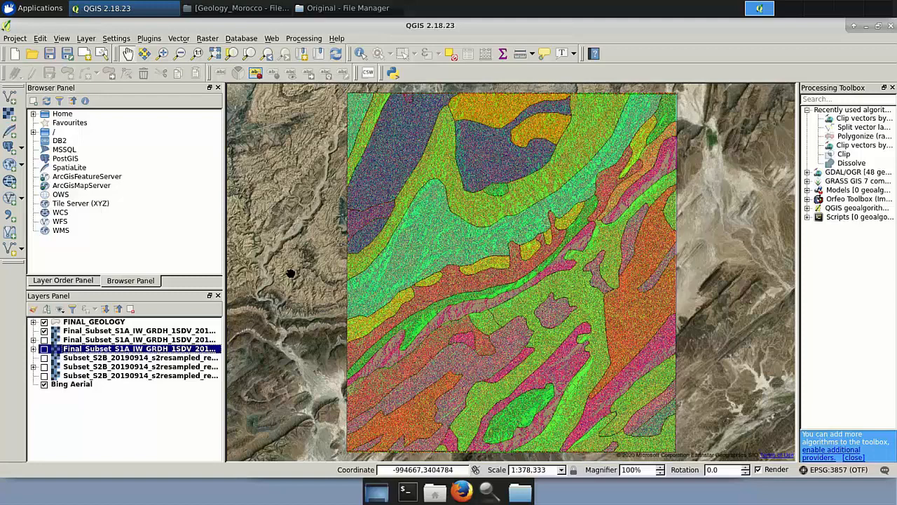
Open the remote session side menu and clear the shared clipboard text.
{"action": "key", "text": "ctrl+alt+shift"}
{"action": "left_click", "coordinate": [88, 118]}
{"action": "key", "text": "ctrl+a"}
{"action": "key", "text": "BackSpace"}
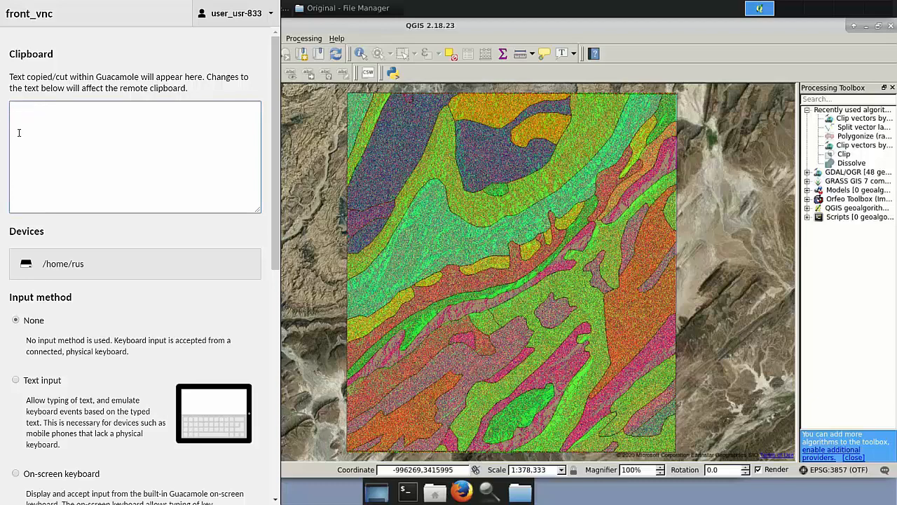
Browse the remote home folder to the GEOL01 Morocco tutorial kit's Processing folder to examine the exported KMZ files.
{"action": "left_click", "coordinate": [109, 271]}
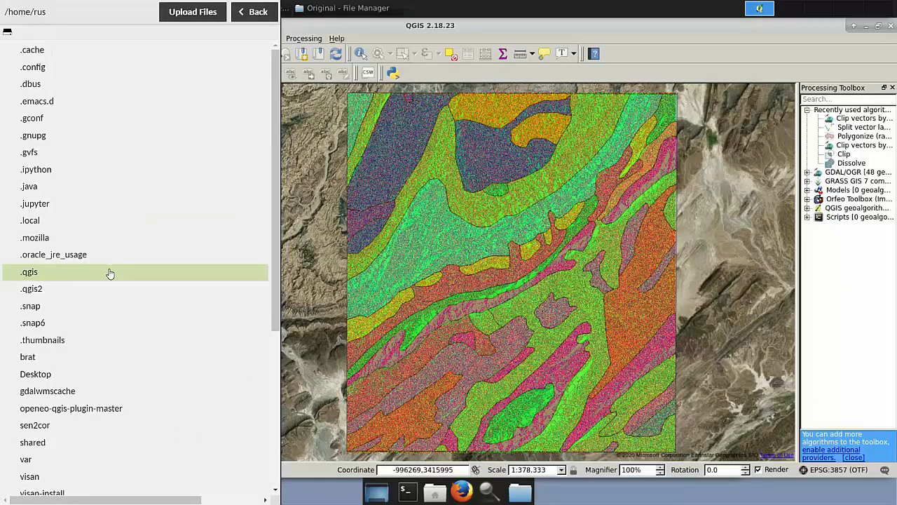
{"action": "left_click", "coordinate": [78, 447]}
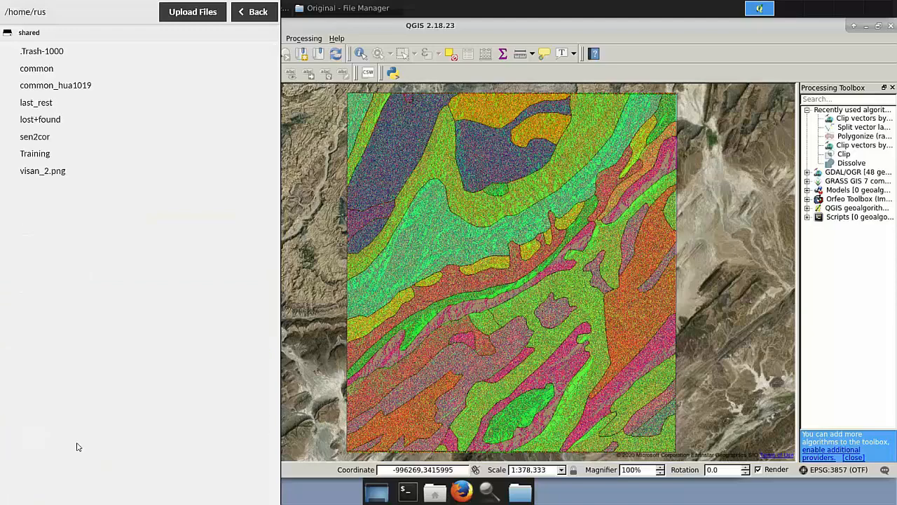
{"action": "left_click", "coordinate": [62, 158]}
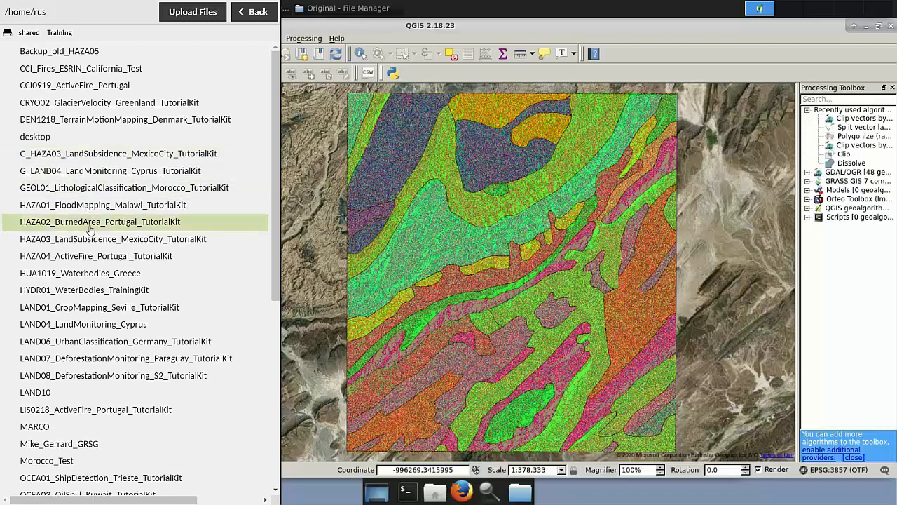
{"action": "left_click", "coordinate": [92, 187]}
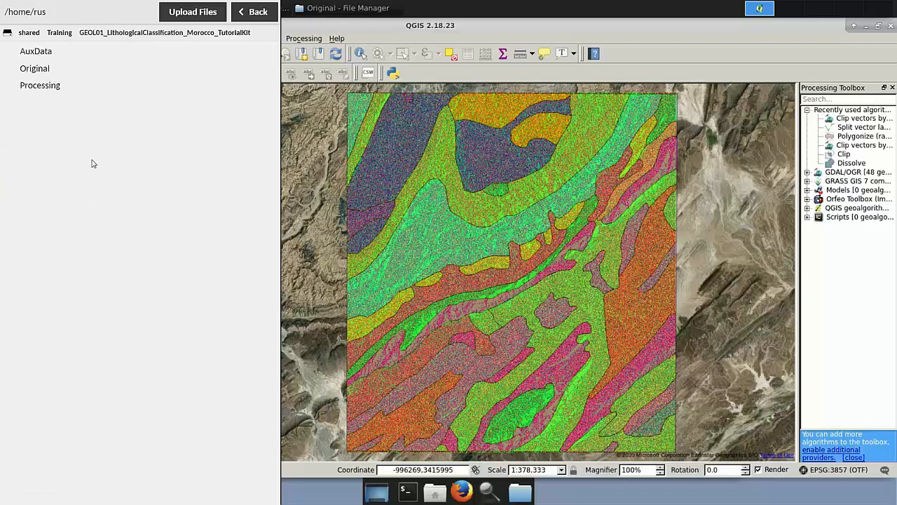
{"action": "left_click", "coordinate": [60, 88]}
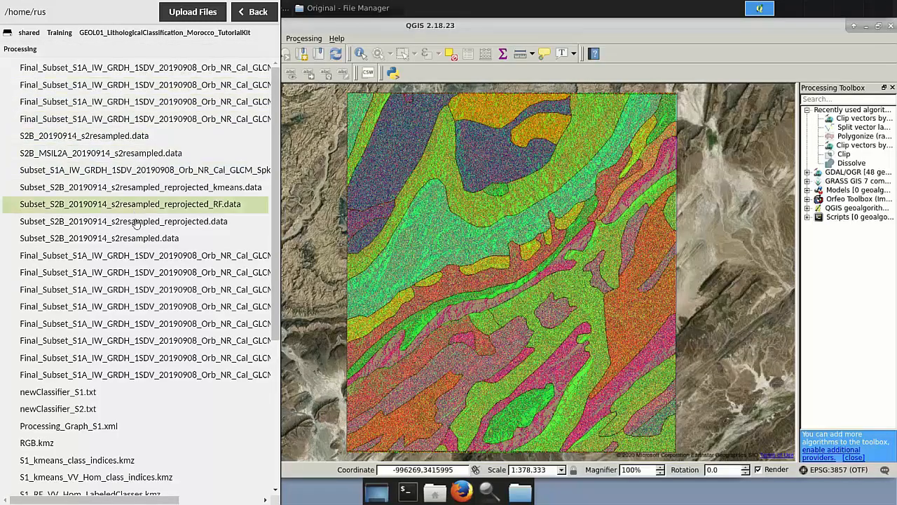
{"action": "scroll", "coordinate": [141, 242], "scroll_direction": "down", "scroll_amount": 5}
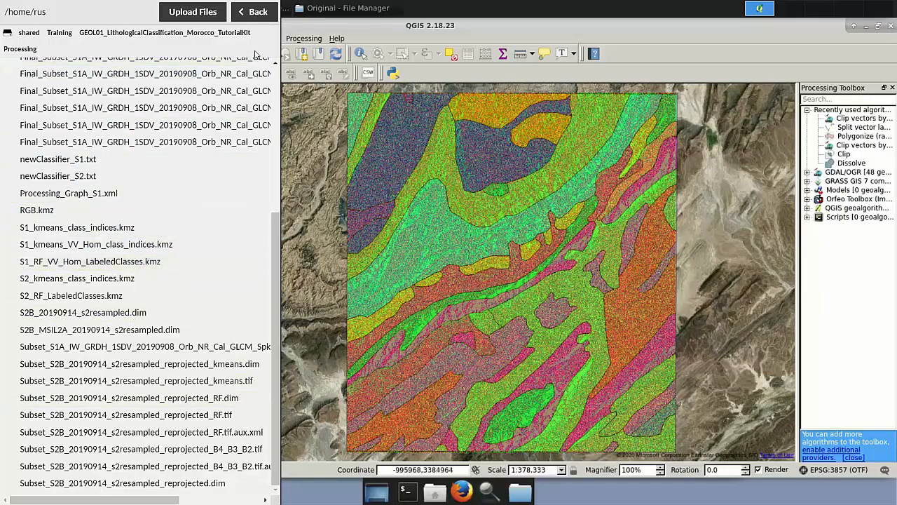
{"action": "key", "text": "ctrl+alt+shift"}
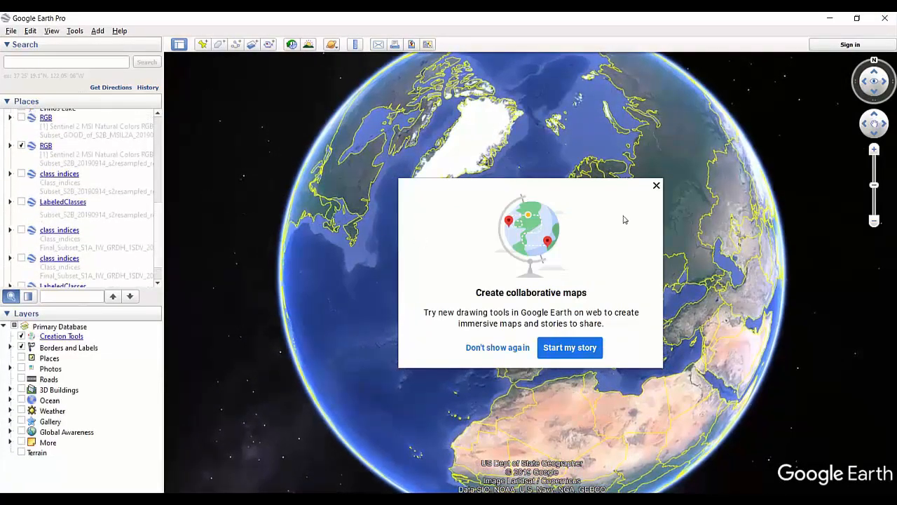
In Google Earth Pro, fly to the second Sentinel-2 natural colour RGB overlay near Akka, then hide it.
{"action": "left_click", "coordinate": [655, 186]}
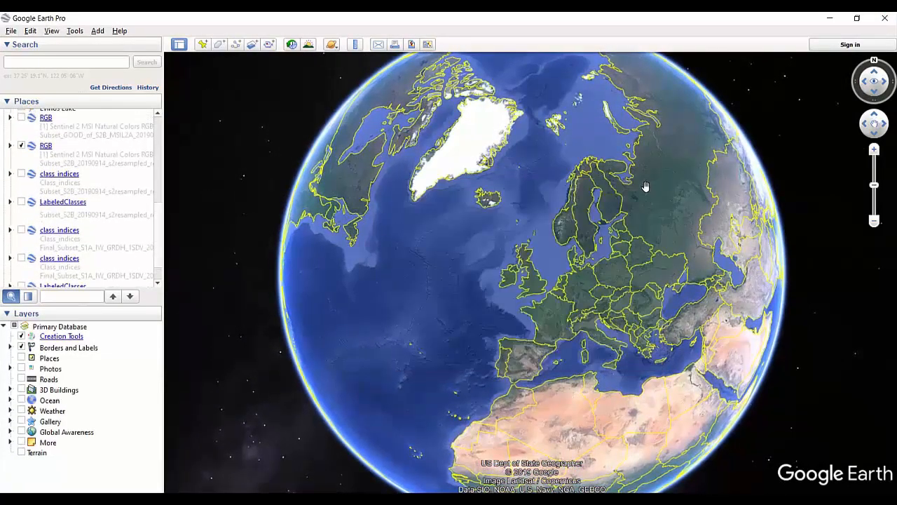
{"action": "left_click", "coordinate": [45, 146]}
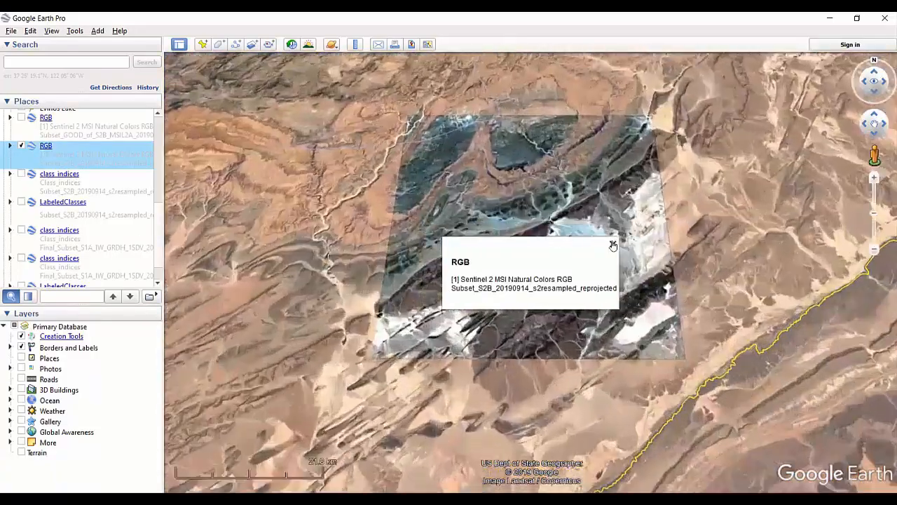
{"action": "left_click", "coordinate": [612, 244]}
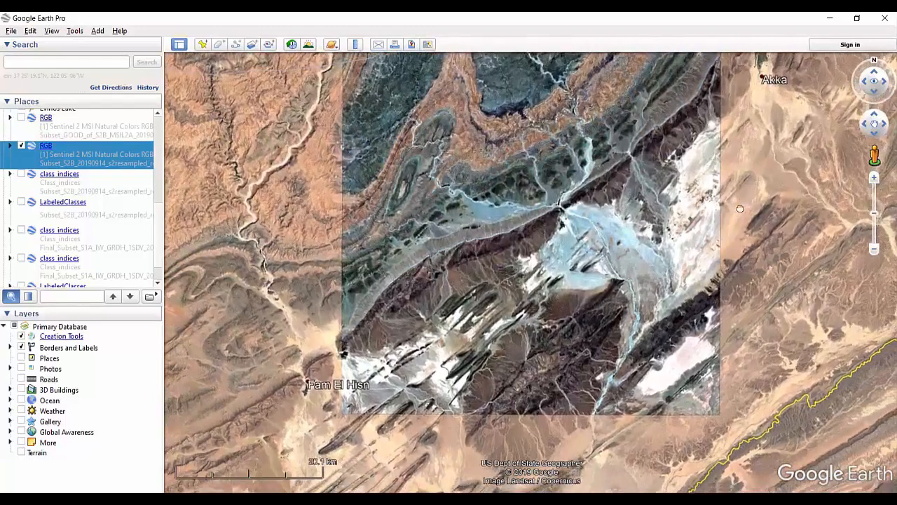
{"action": "left_click_drag", "start_coordinate": [739, 208], "coordinate": [731, 264]}
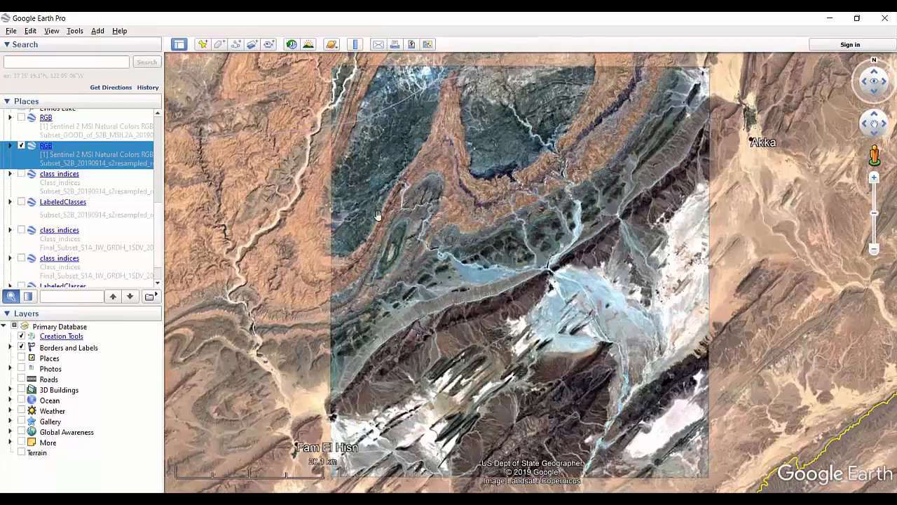
{"action": "left_click", "coordinate": [20, 145]}
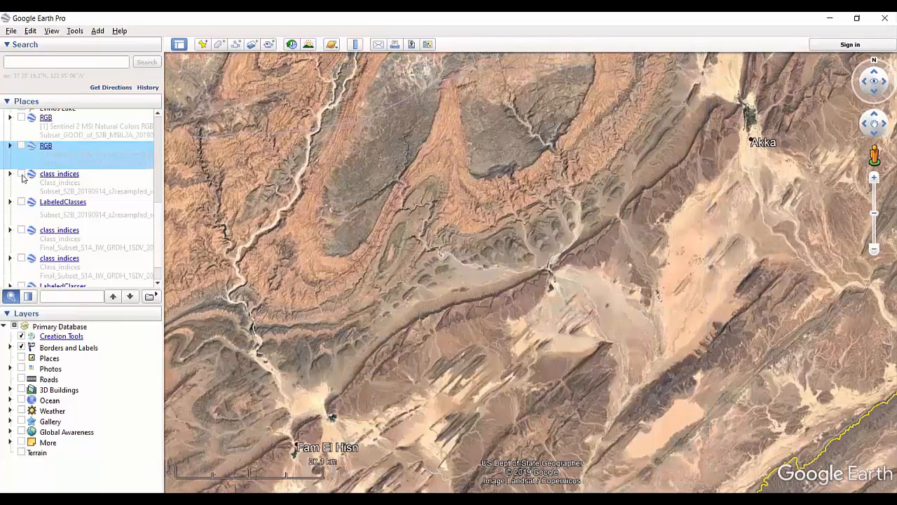
Toggle the Sentinel-2 class_indices overlay on and off repeatedly to compare it with the imagery.
{"action": "left_click", "coordinate": [21, 175]}
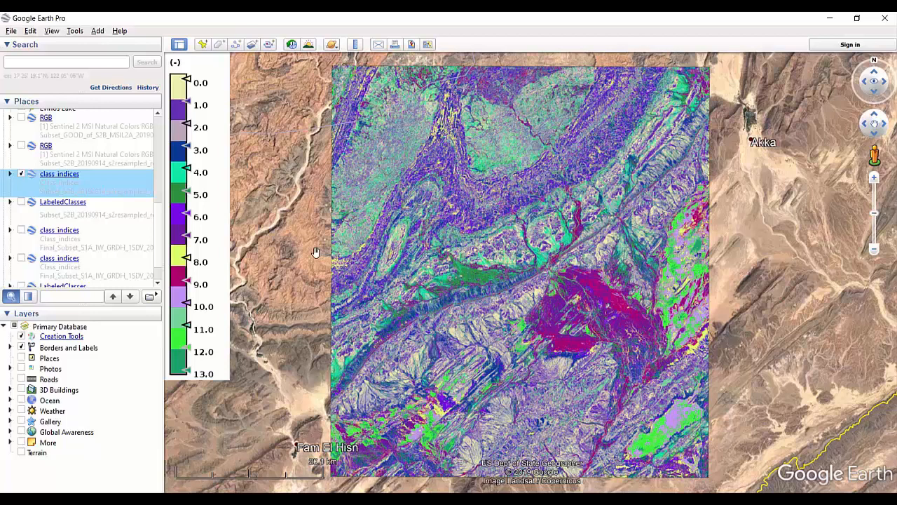
{"action": "left_click", "coordinate": [22, 175]}
{"action": "left_click", "coordinate": [23, 174]}
{"action": "left_click", "coordinate": [22, 174]}
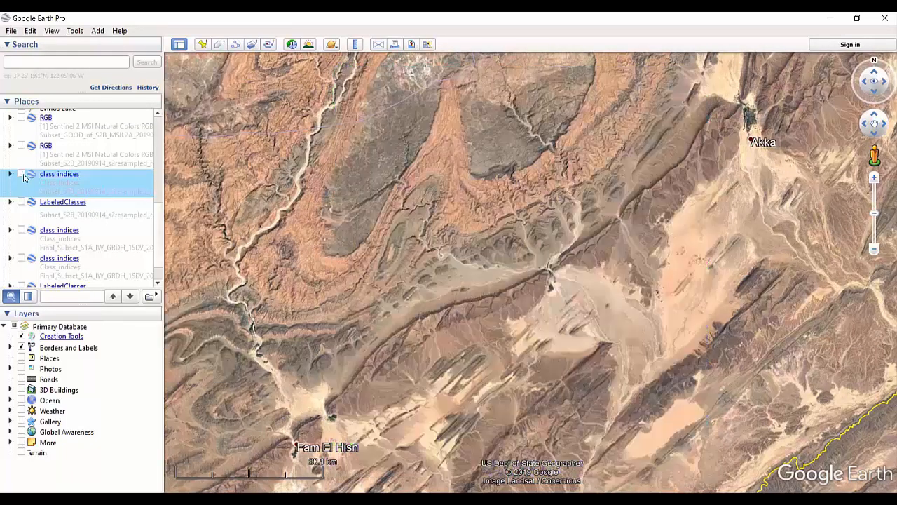
{"action": "left_click", "coordinate": [22, 175]}
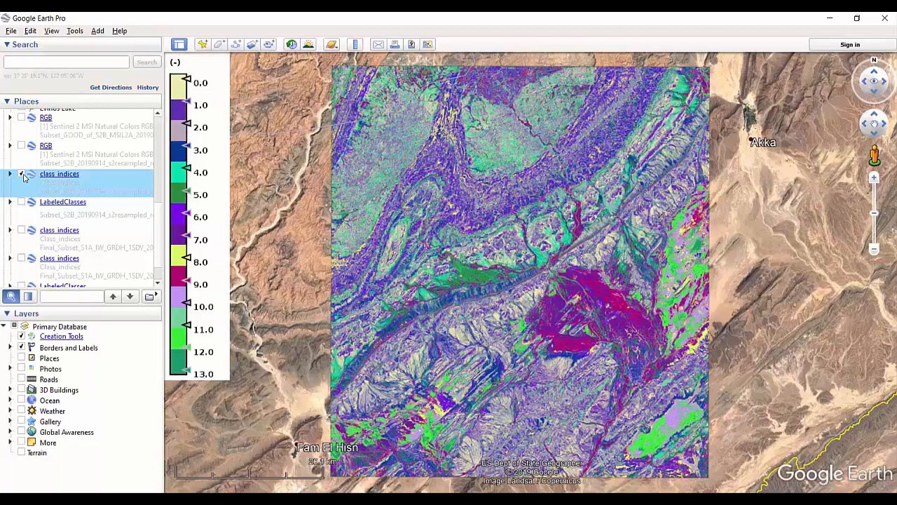
{"action": "left_click", "coordinate": [22, 175]}
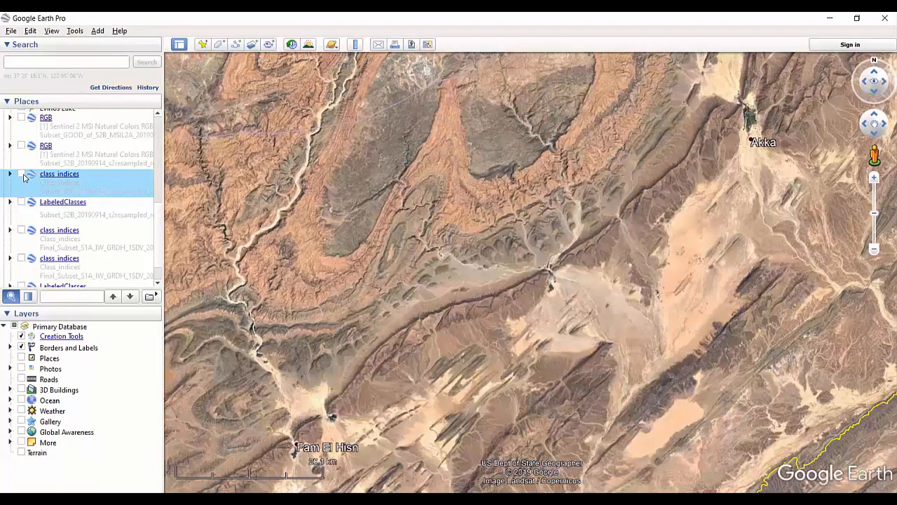
{"action": "left_click", "coordinate": [22, 174]}
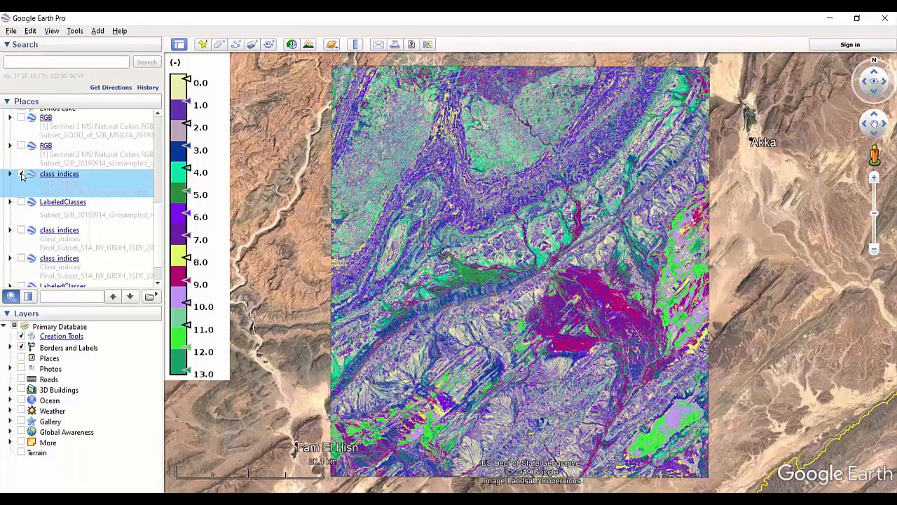
{"action": "left_click", "coordinate": [22, 175]}
{"action": "left_click", "coordinate": [22, 174]}
{"action": "left_click", "coordinate": [23, 174]}
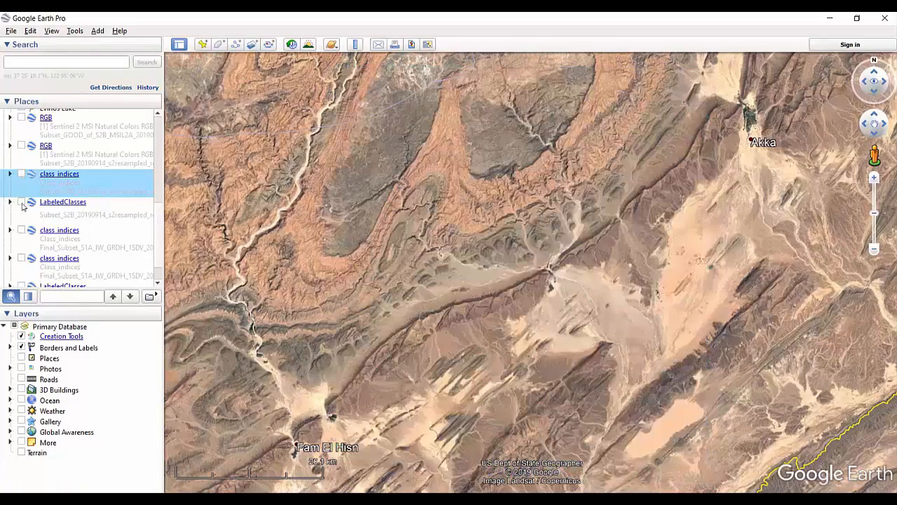
Toggle the Sentinel-2 LabeledClasses overlay on and off repeatedly to compare it with the imagery.
{"action": "left_click", "coordinate": [22, 203]}
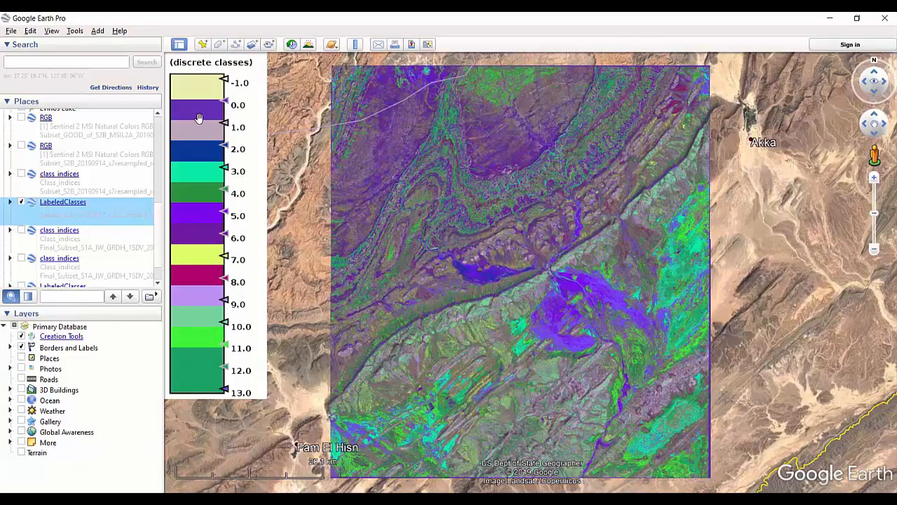
{"action": "left_click", "coordinate": [22, 203]}
{"action": "left_click", "coordinate": [22, 202]}
{"action": "left_click", "coordinate": [22, 202]}
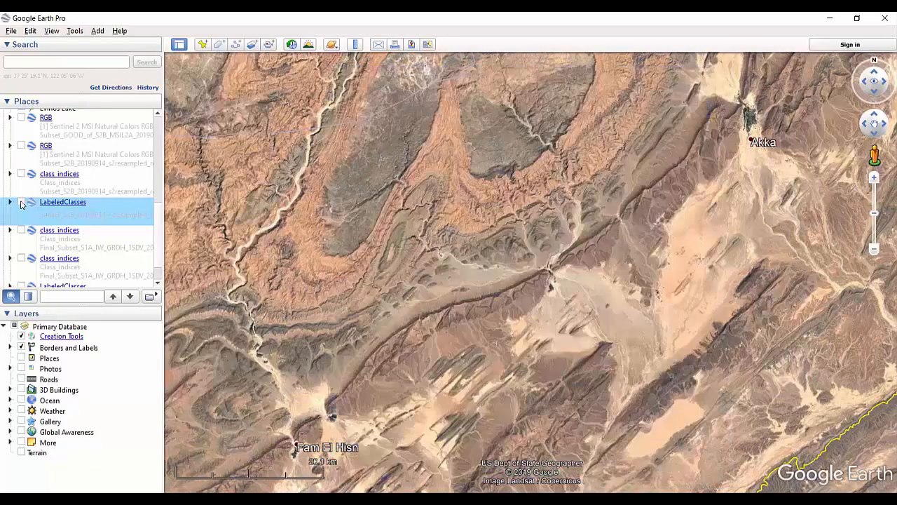
{"action": "left_click", "coordinate": [22, 203]}
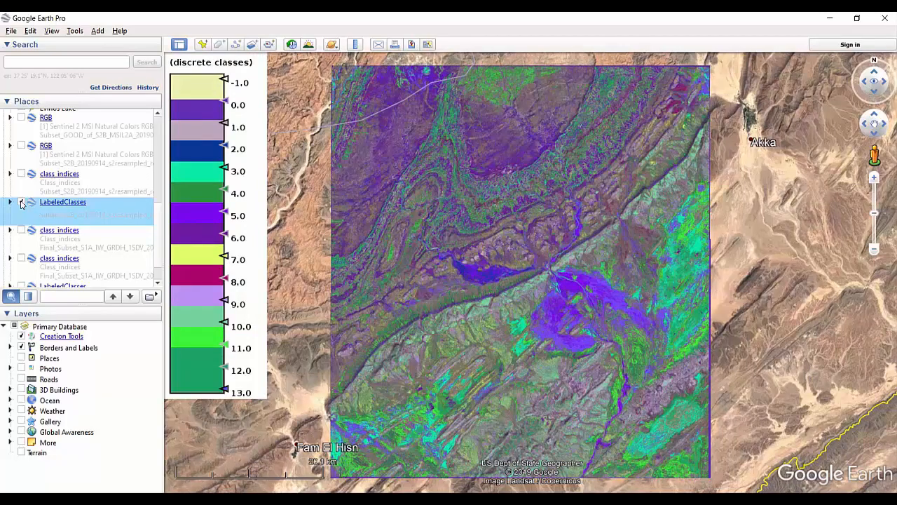
{"action": "left_click", "coordinate": [22, 202]}
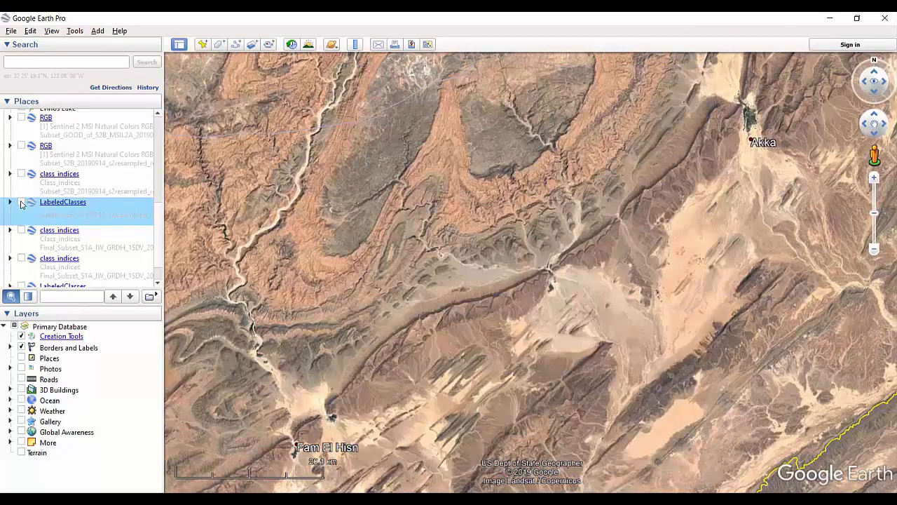
{"action": "left_click", "coordinate": [22, 202]}
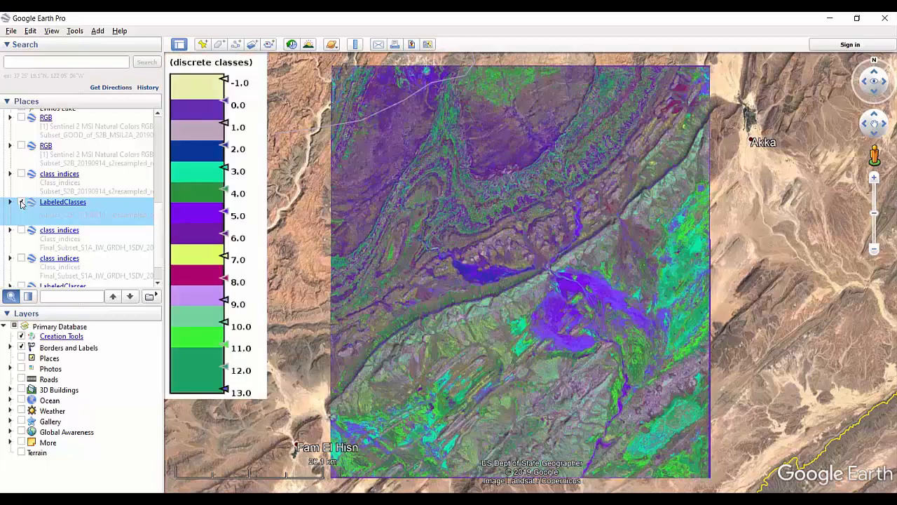
{"action": "left_click", "coordinate": [22, 202]}
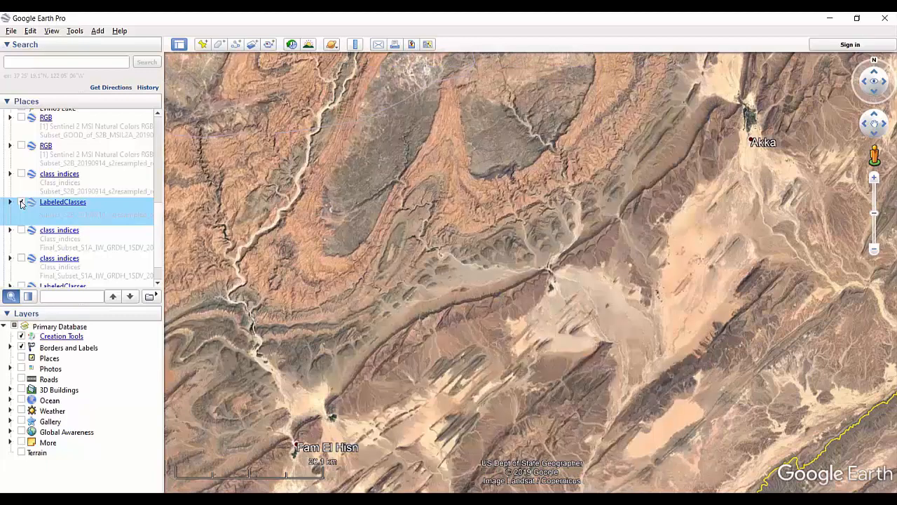
{"action": "left_click", "coordinate": [22, 203]}
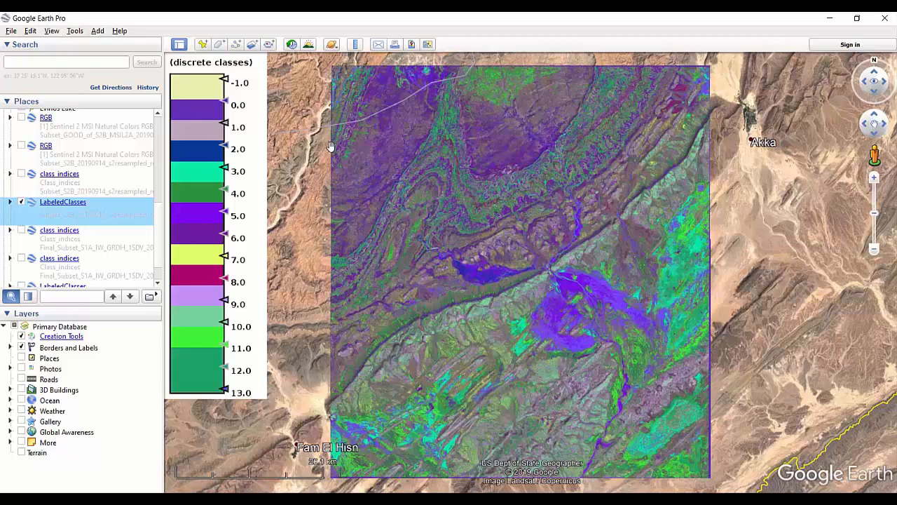
{"action": "left_click", "coordinate": [22, 203]}
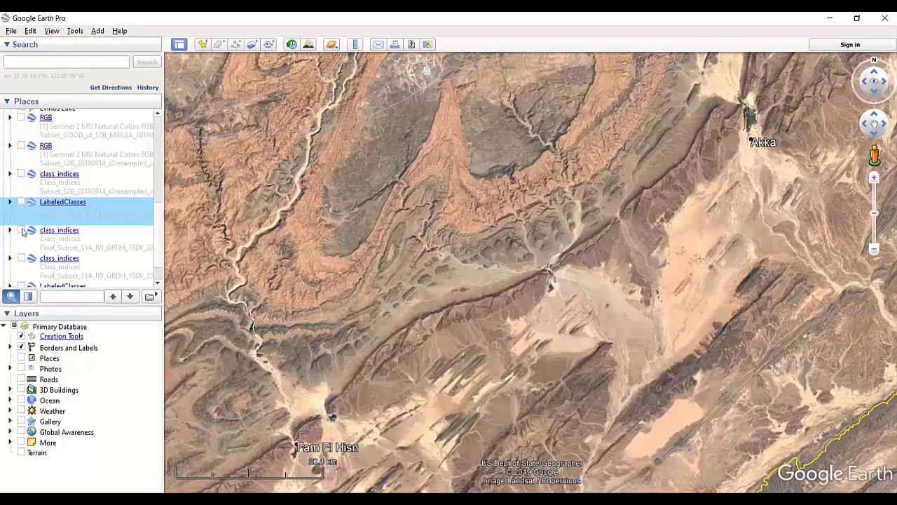
Toggle the first Sentinel-1 class_indices overlay on and off repeatedly to compare it with the imagery.
{"action": "left_click", "coordinate": [21, 231]}
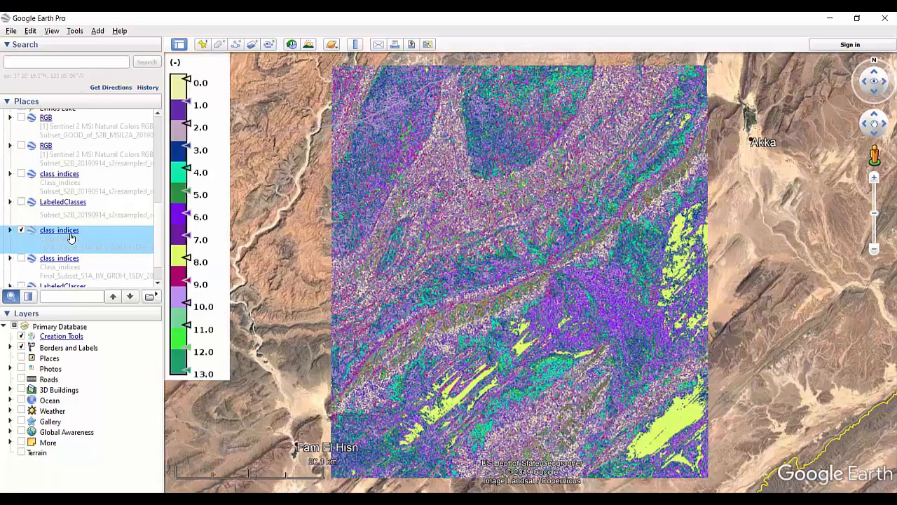
{"action": "left_click", "coordinate": [21, 231]}
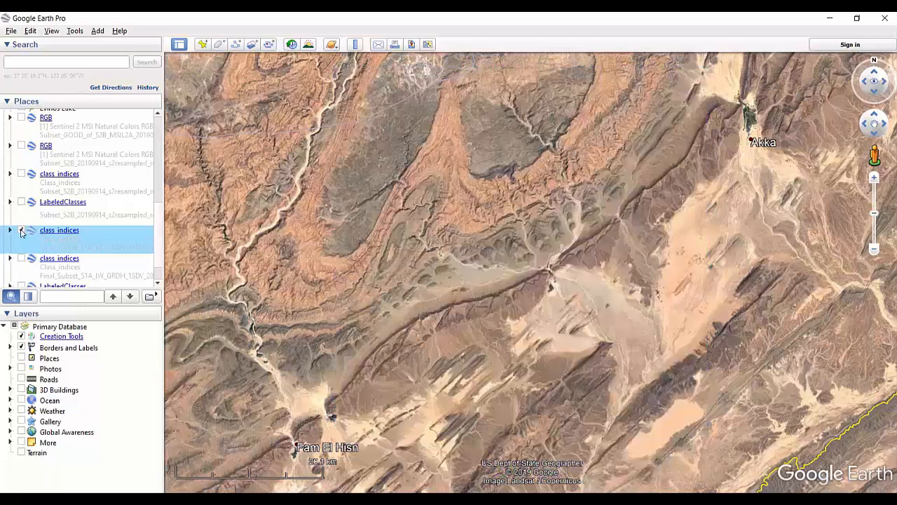
{"action": "left_click", "coordinate": [21, 230]}
{"action": "left_click", "coordinate": [21, 230]}
{"action": "left_click", "coordinate": [21, 231]}
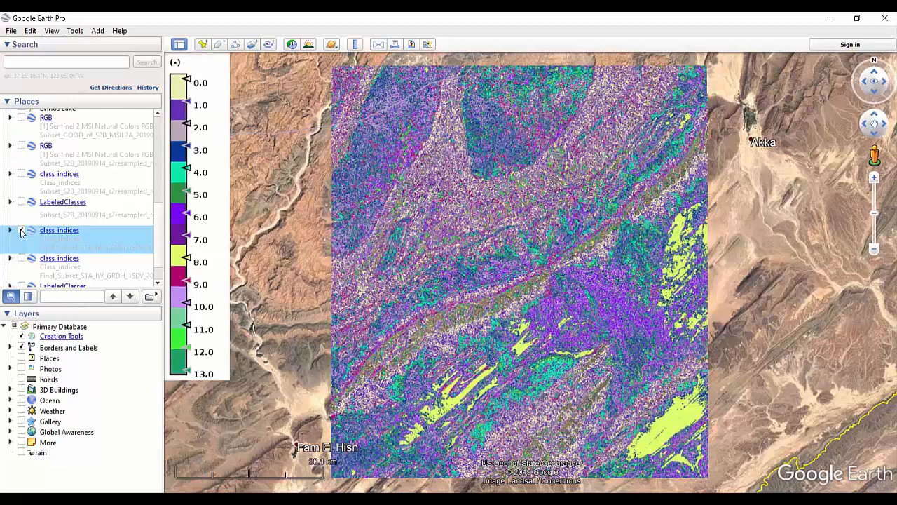
{"action": "left_click", "coordinate": [21, 230]}
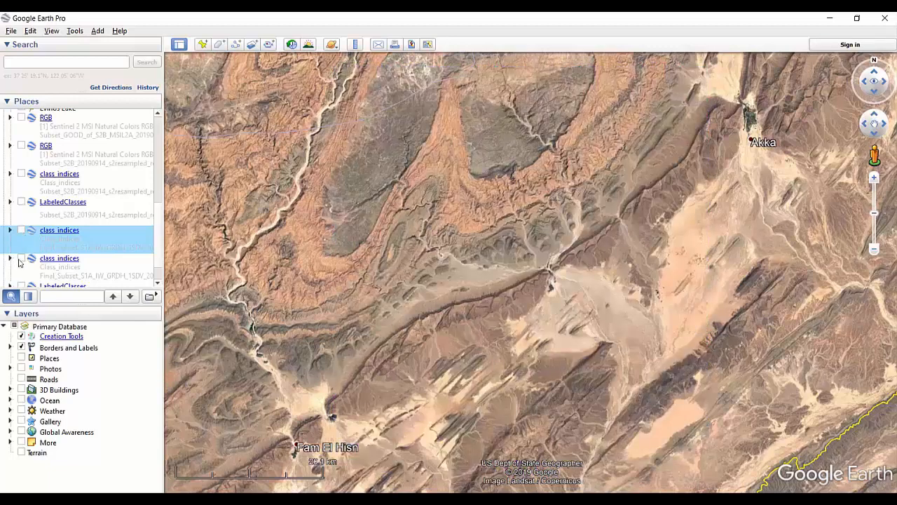
Toggle the second Sentinel-1 class_indices overlay on and off repeatedly to compare it with the imagery.
{"action": "left_click", "coordinate": [19, 261]}
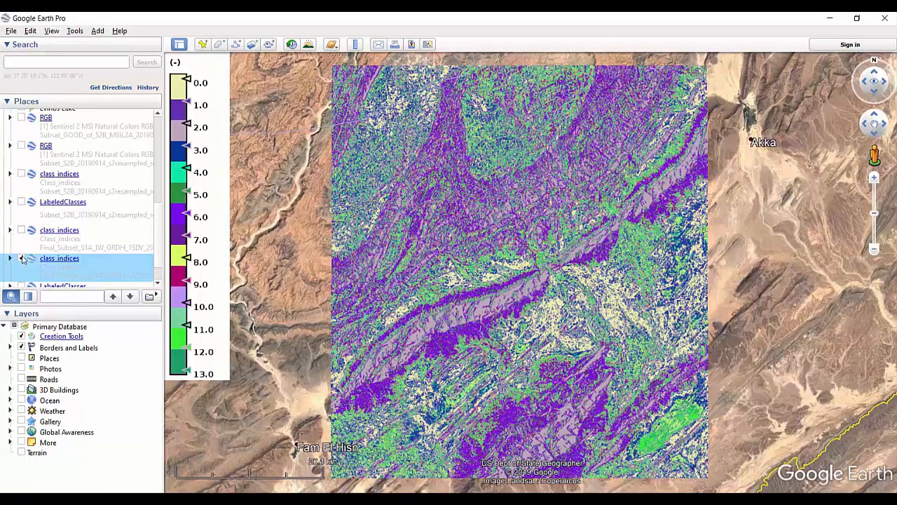
{"action": "left_click", "coordinate": [22, 258]}
{"action": "left_click", "coordinate": [21, 259]}
{"action": "left_click", "coordinate": [22, 258]}
{"action": "left_click", "coordinate": [21, 258]}
{"action": "left_click", "coordinate": [21, 258]}
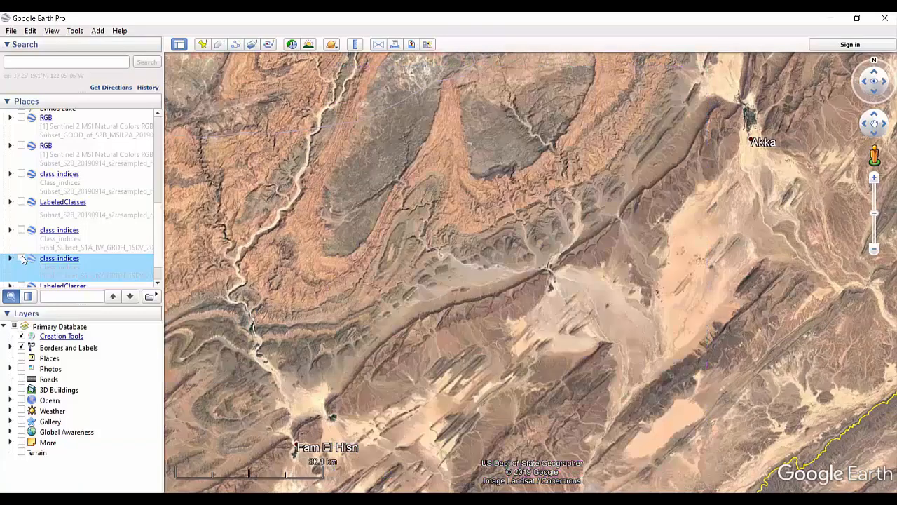
{"action": "left_click", "coordinate": [21, 259]}
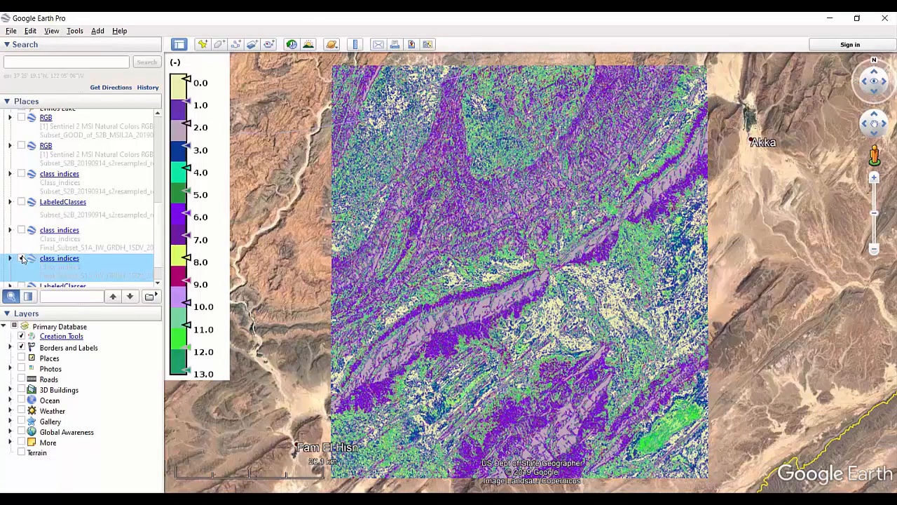
{"action": "left_click", "coordinate": [22, 258]}
{"action": "left_click", "coordinate": [22, 258]}
{"action": "scroll", "coordinate": [161, 229], "scroll_direction": "down", "scroll_amount": 1}
{"action": "left_click", "coordinate": [22, 225]}
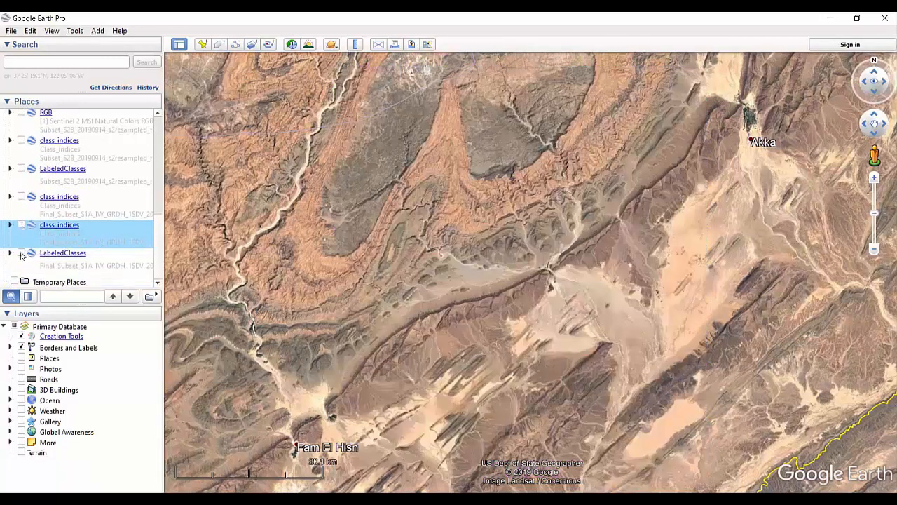
Toggle the Sentinel-1 LabeledClasses overlay on and off repeatedly to compare it with the imagery.
{"action": "left_click", "coordinate": [22, 257]}
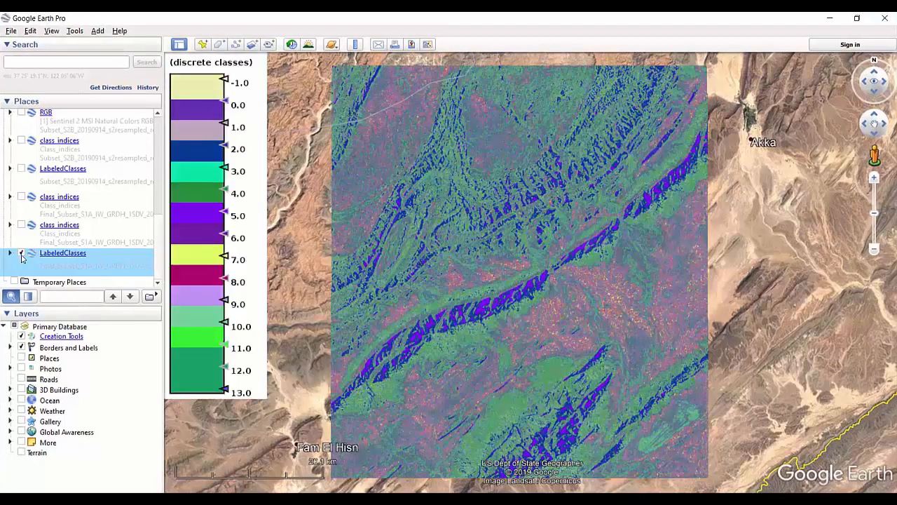
{"action": "left_click", "coordinate": [21, 255]}
{"action": "left_click", "coordinate": [22, 255]}
{"action": "left_click", "coordinate": [22, 255]}
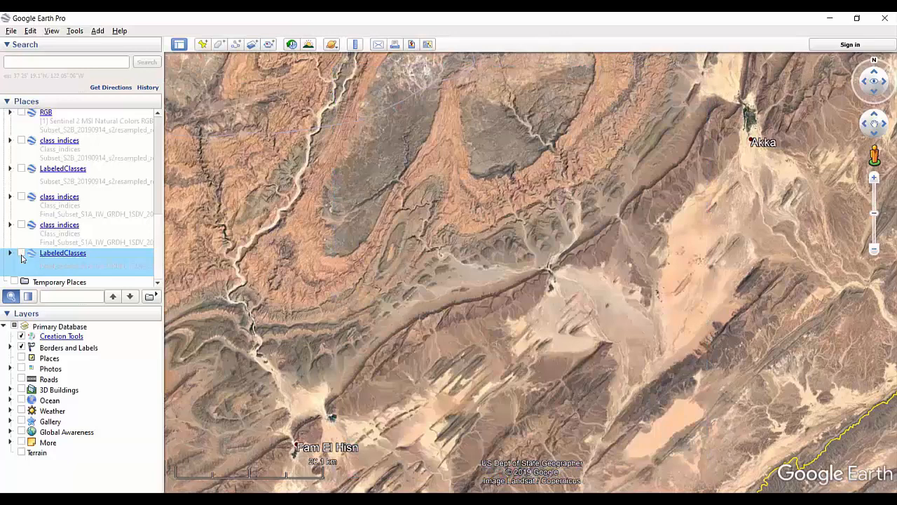
{"action": "left_click", "coordinate": [21, 255]}
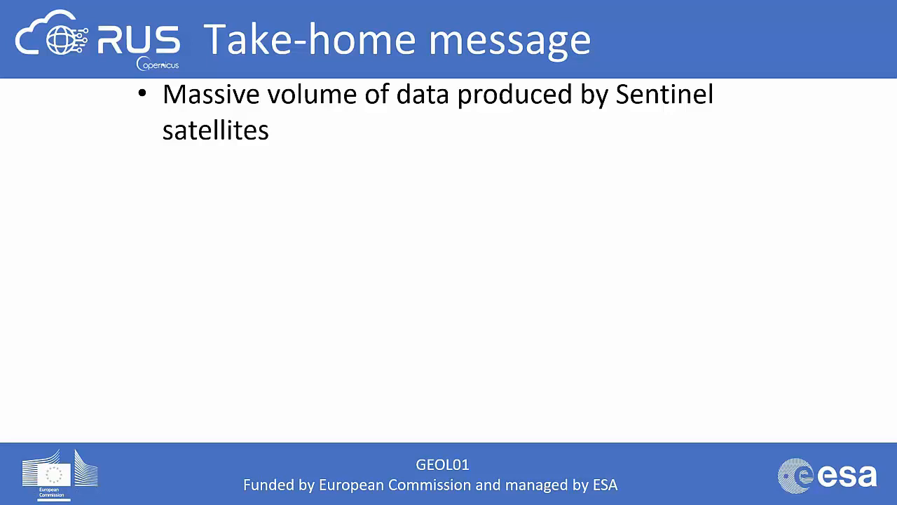
{"action": "key", "text": "Right"}
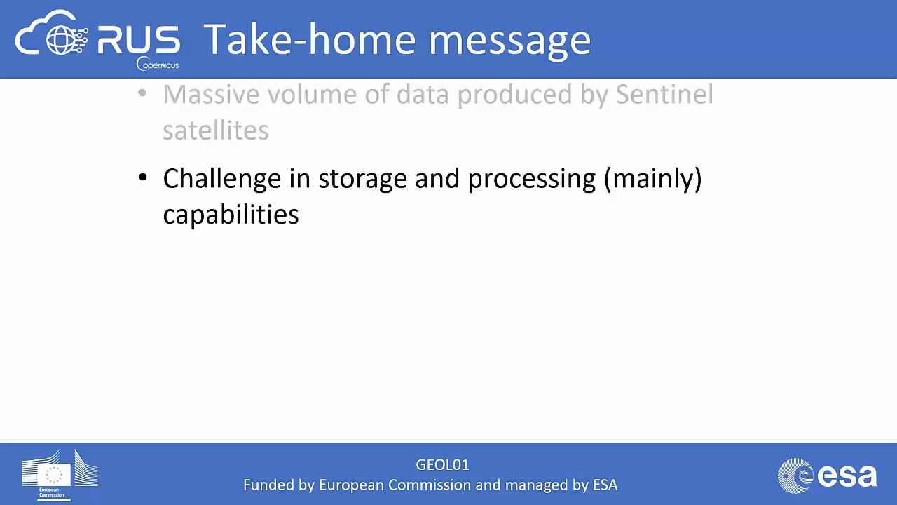